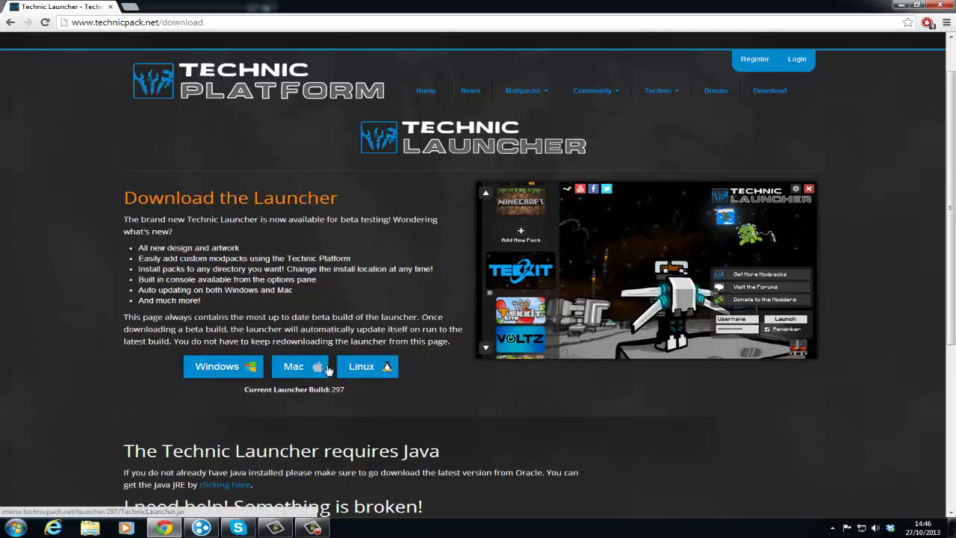
# Download the Windows version of the Technic Launcher, show the file in its folder and minimize the browser.
pyautogui.click(246, 370)
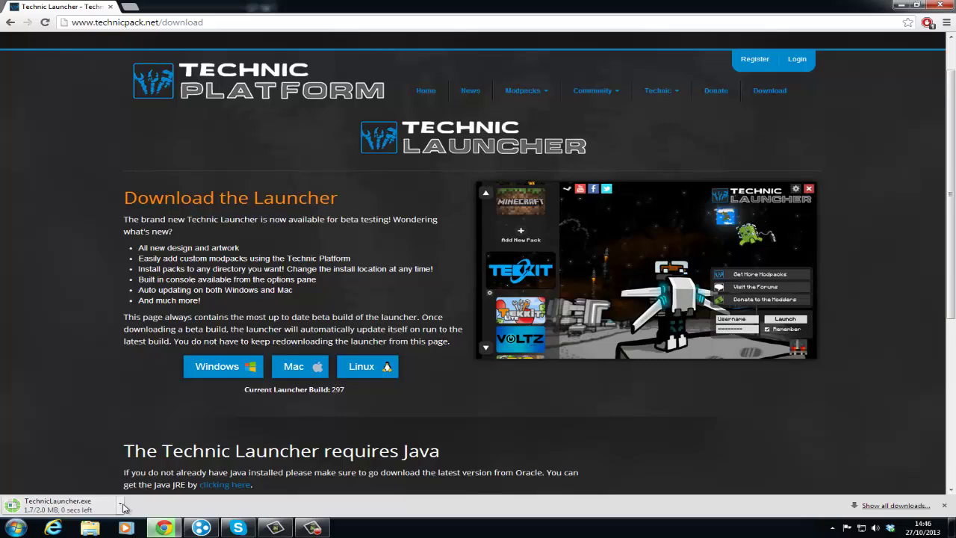
pyautogui.click(120, 505)
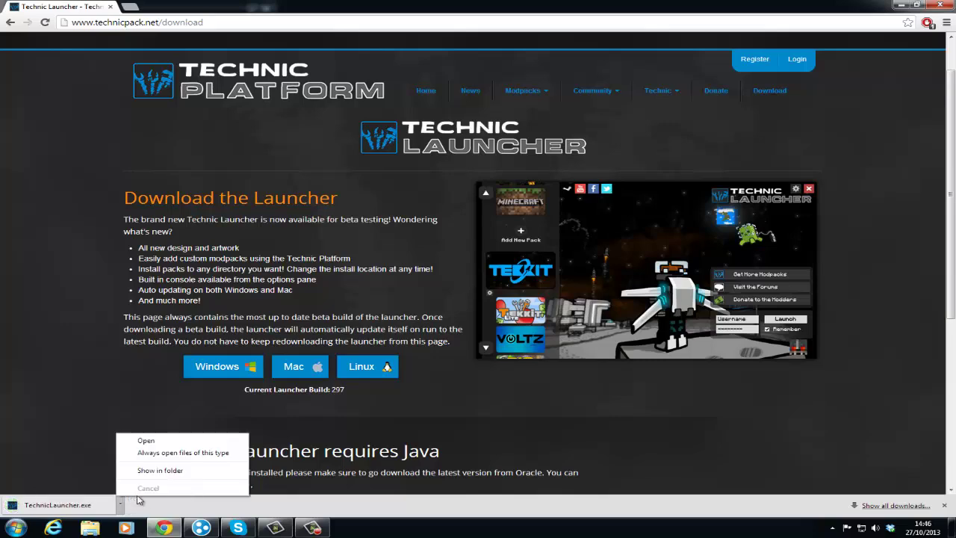
pyautogui.click(145, 472)
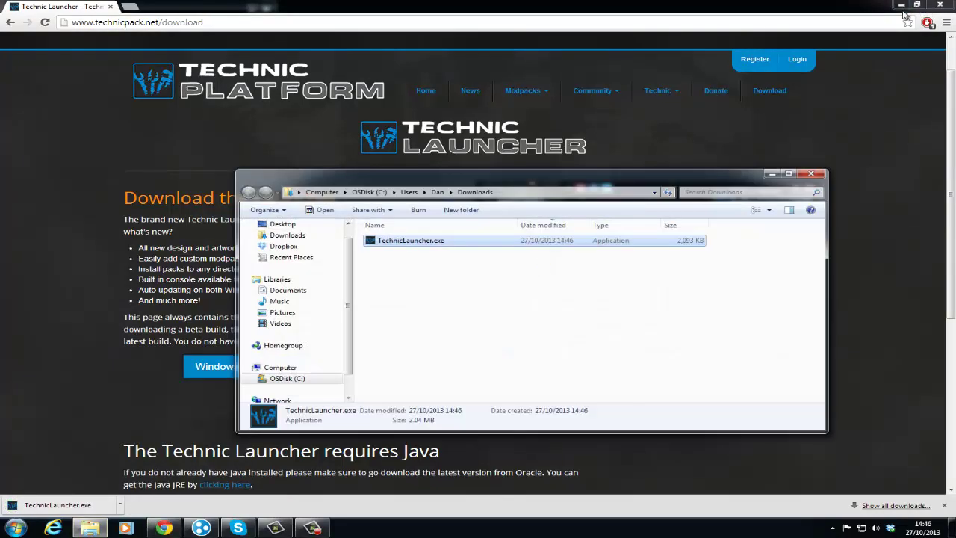
pyautogui.click(900, 5)
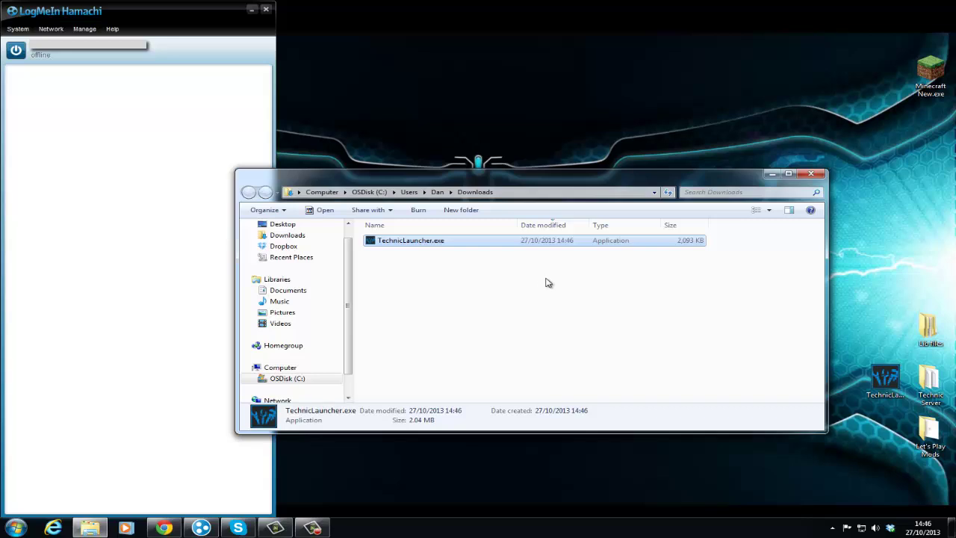
# Delete the downloaded TechnicLauncher.exe from the Downloads folder and close the folder.
pyautogui.press('Delete')
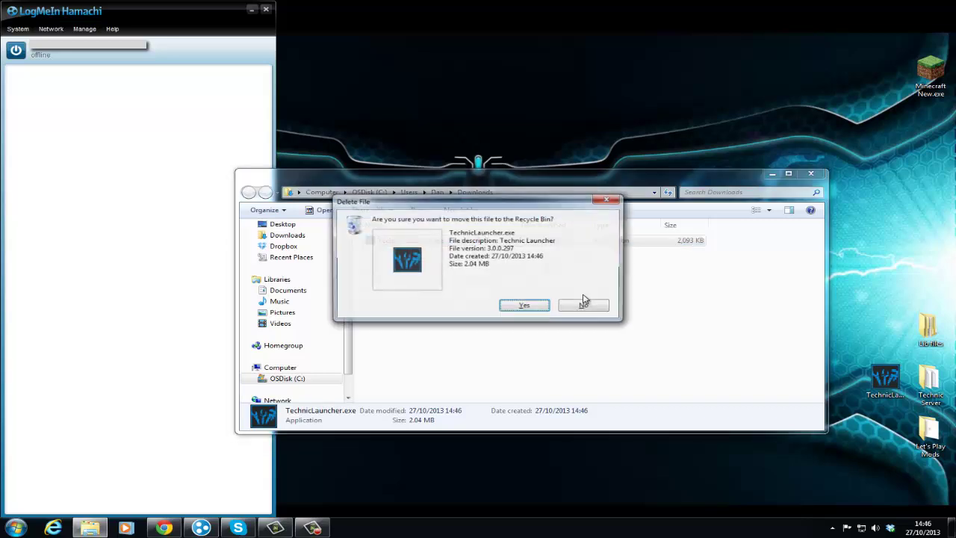
pyautogui.click(525, 306)
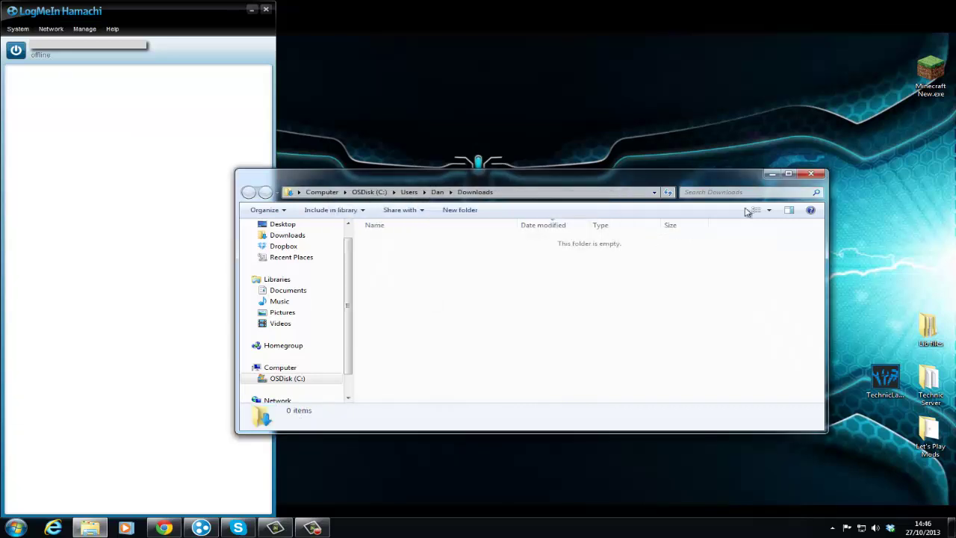
pyautogui.click(809, 173)
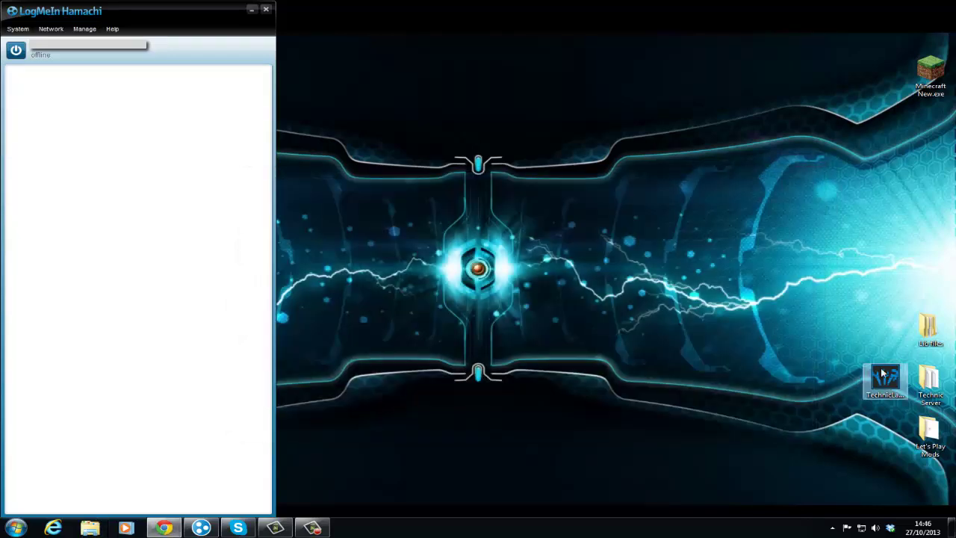
# Open the Technic Launcher from the desktop and look through its available modpacks, ending on Tekkit.
pyautogui.doubleClick(883, 373)
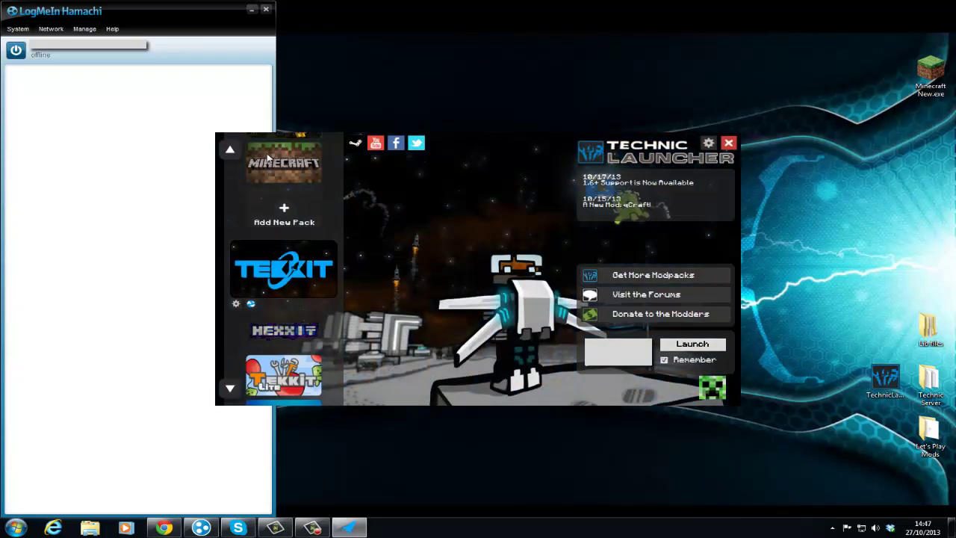
pyautogui.click(269, 158)
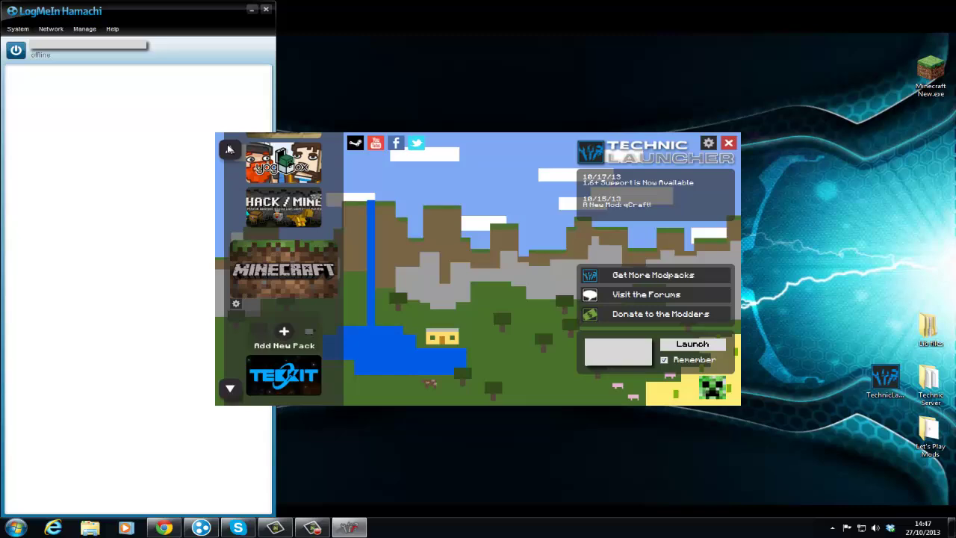
pyautogui.click(230, 149)
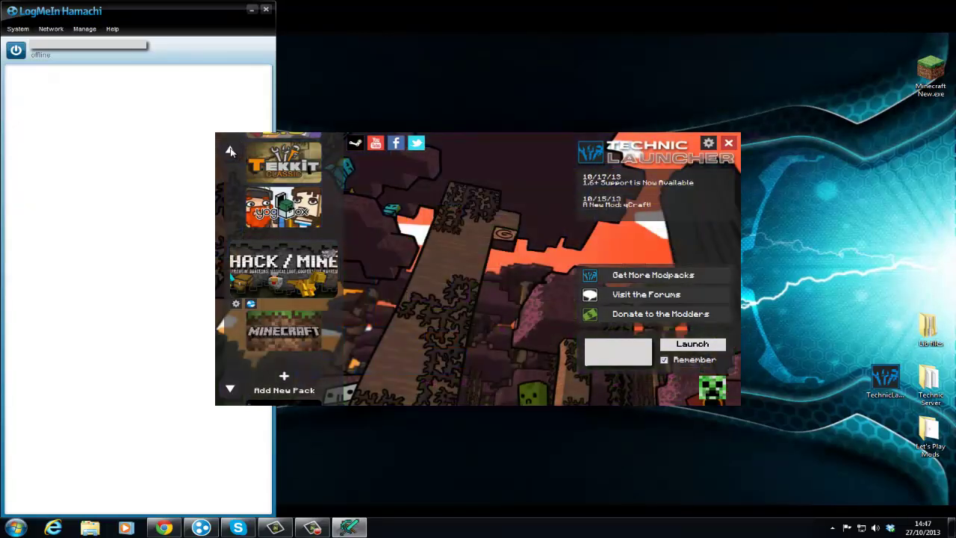
pyautogui.click(230, 150)
pyautogui.click(229, 150)
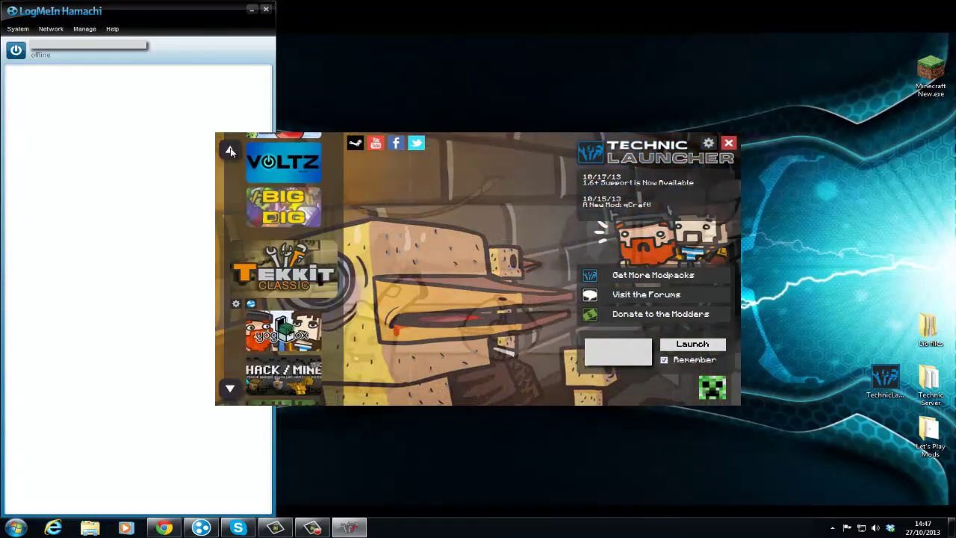
pyautogui.click(230, 150)
pyautogui.click(230, 150)
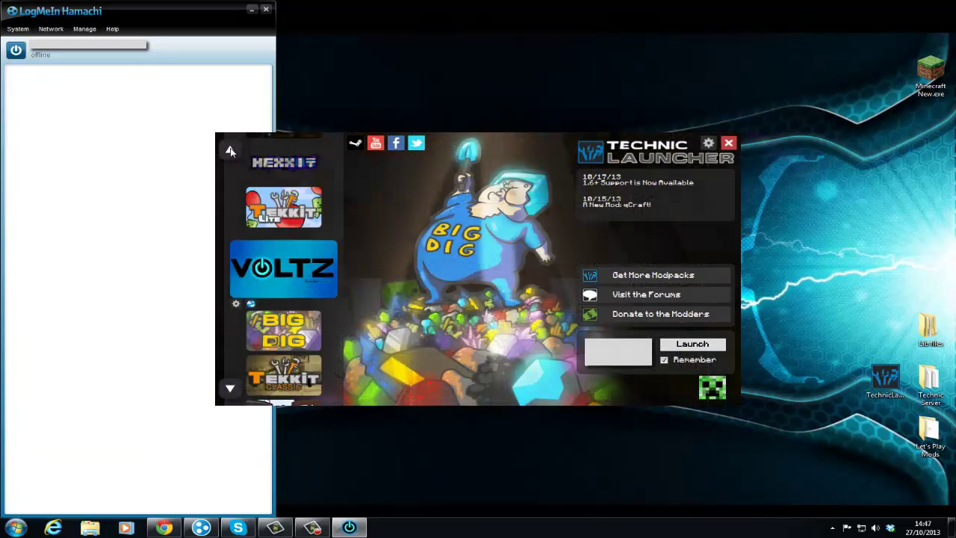
pyautogui.click(230, 150)
pyautogui.click(230, 150)
pyautogui.click(230, 150)
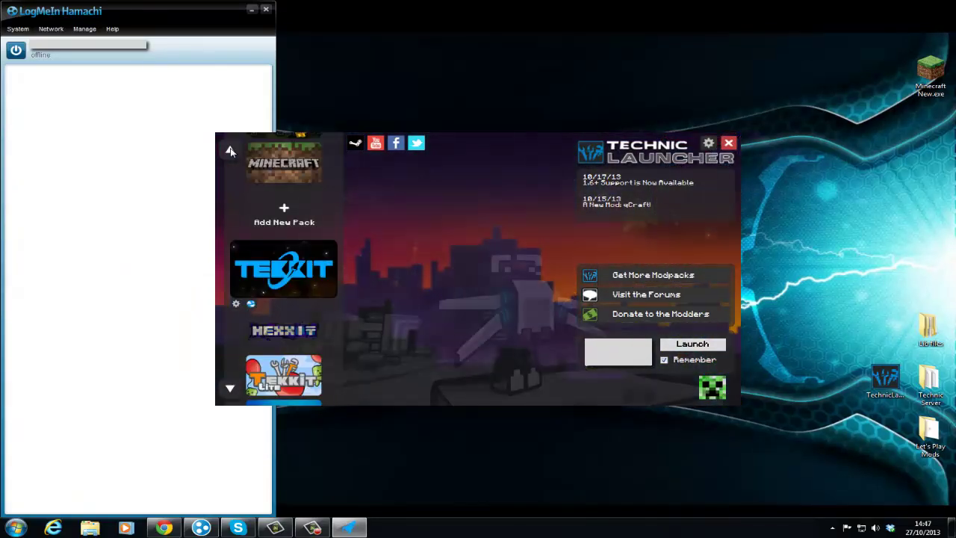
pyautogui.click(230, 150)
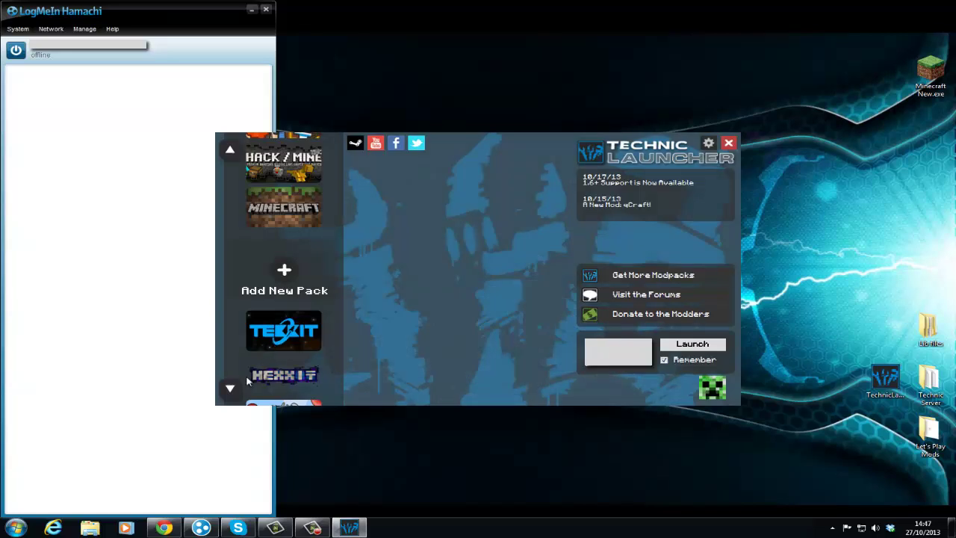
pyautogui.click(232, 389)
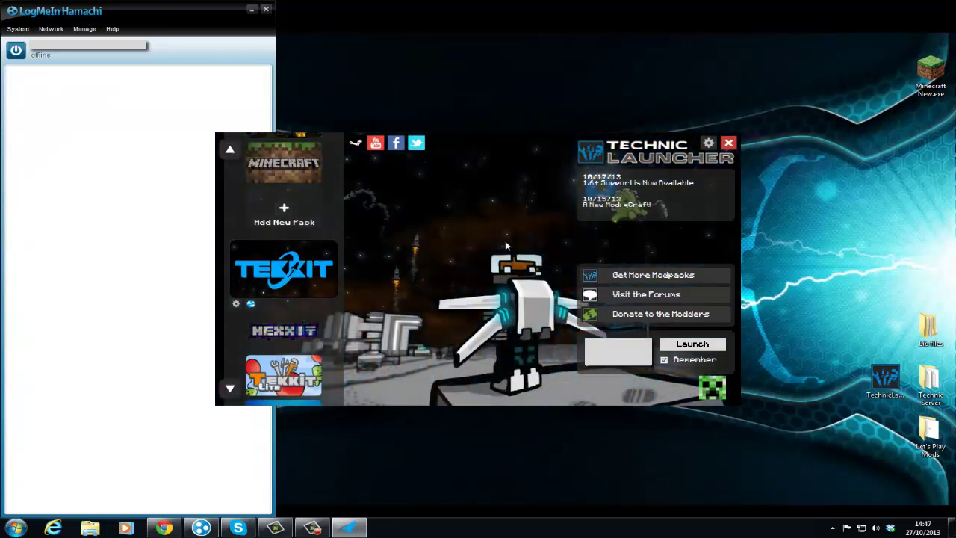
# Review the memory choices in the launcher options, save them with 8 GB kept, and launch the Tekkit modpack.
pyautogui.click(708, 145)
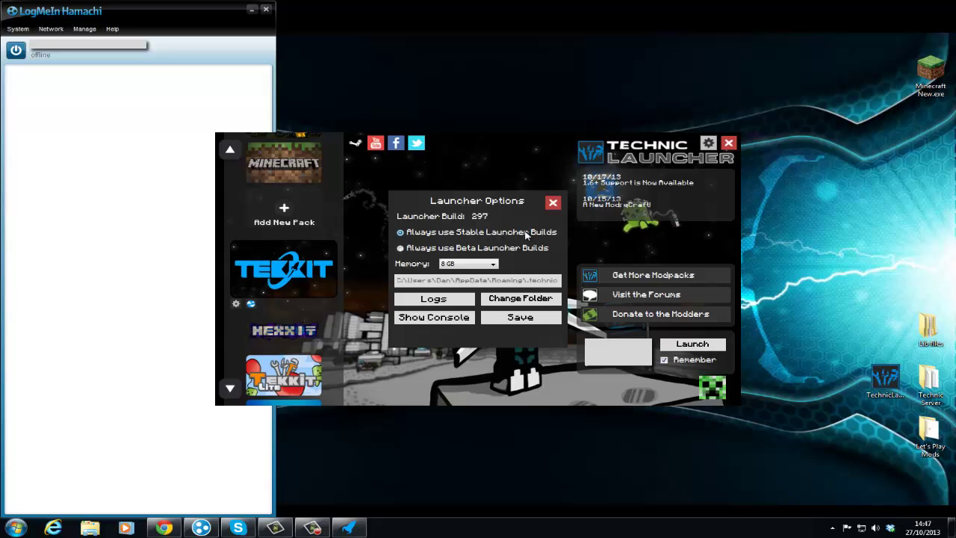
pyautogui.click(491, 265)
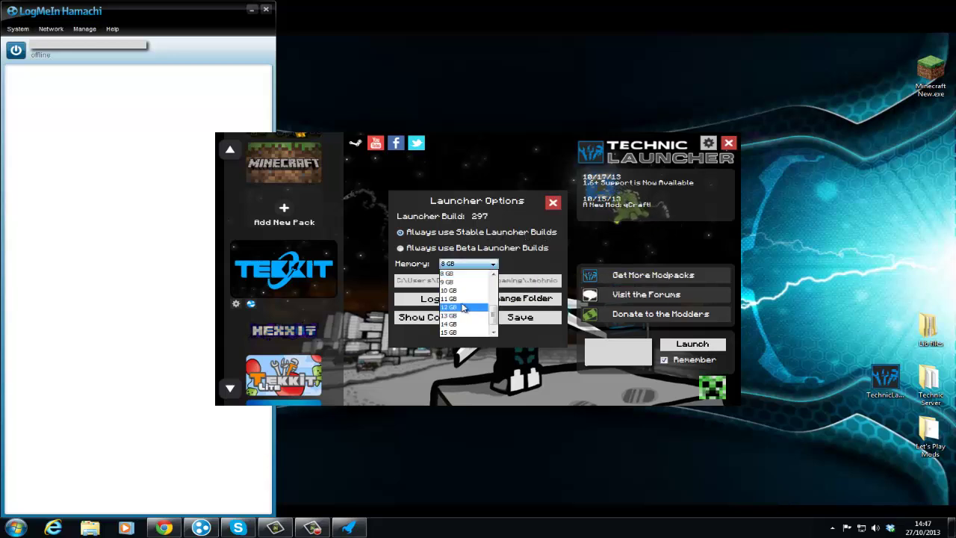
pyautogui.click(492, 265)
pyautogui.click(491, 265)
pyautogui.scroll(6, 494, 275)
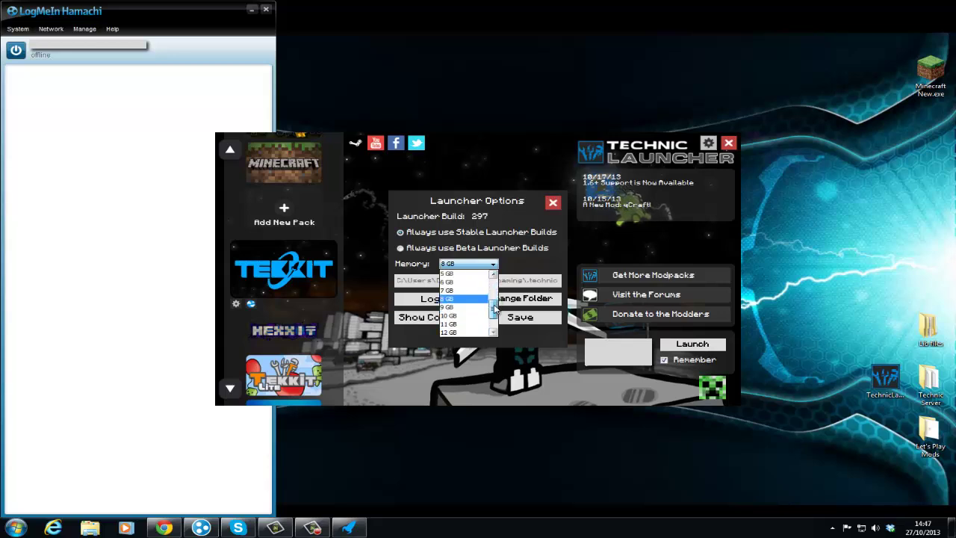
pyautogui.click(492, 264)
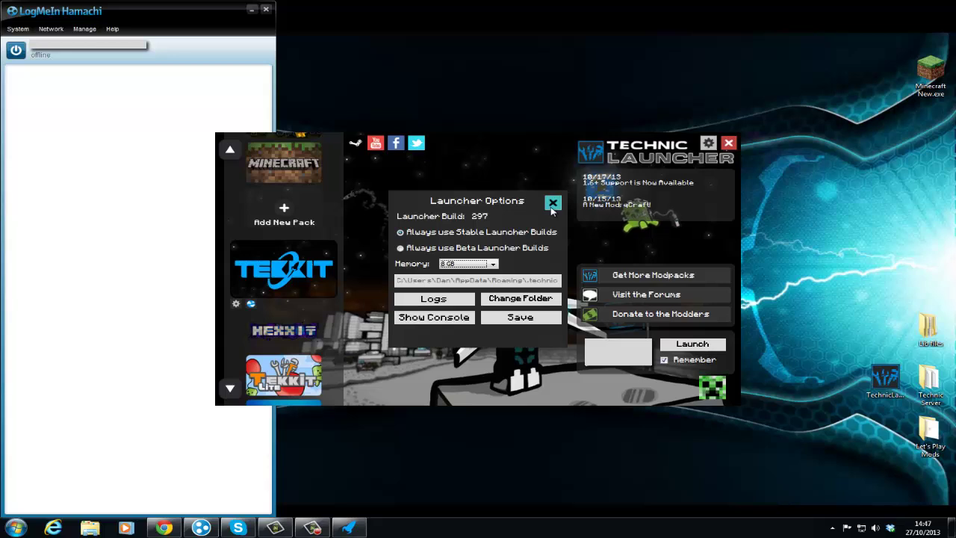
pyautogui.click(520, 316)
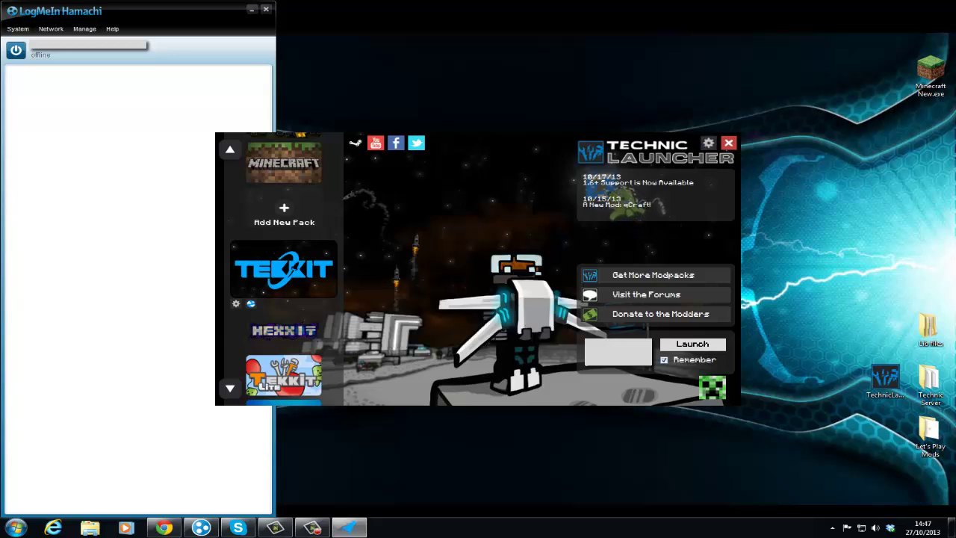
pyautogui.click(702, 347)
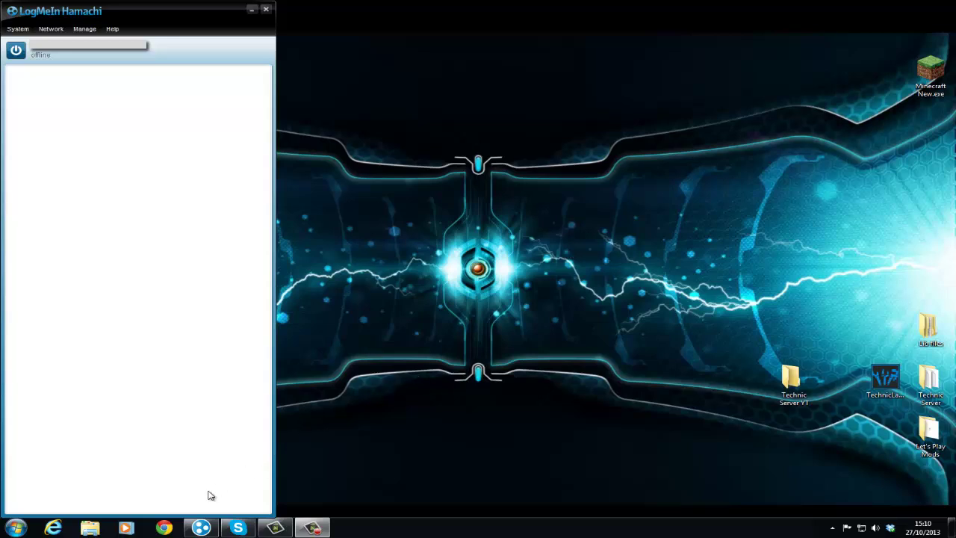
# Switch to Chrome, search Google for "canihos" and open the "Can I host a Minecraft Server?" site.
pyautogui.click(163, 527)
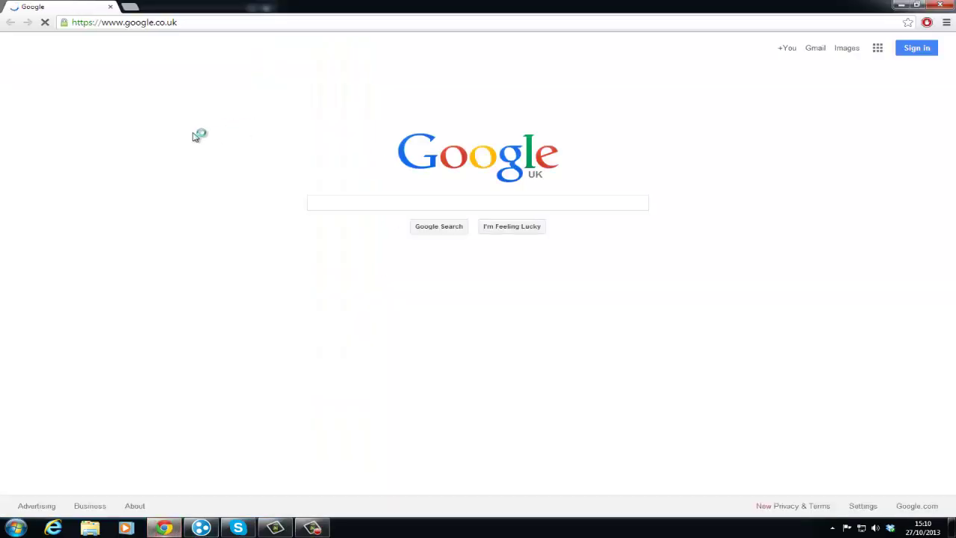
pyautogui.write('can')
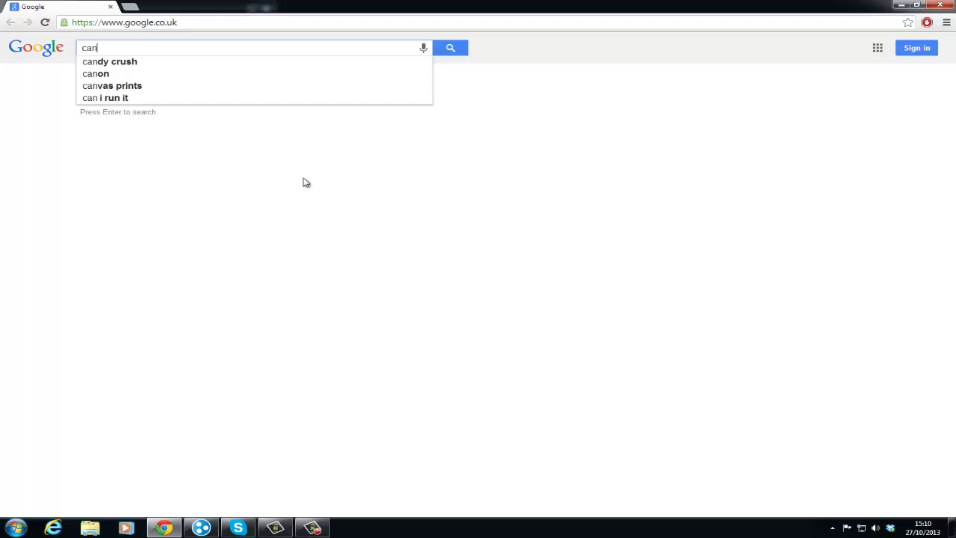
pyautogui.write('ihose')
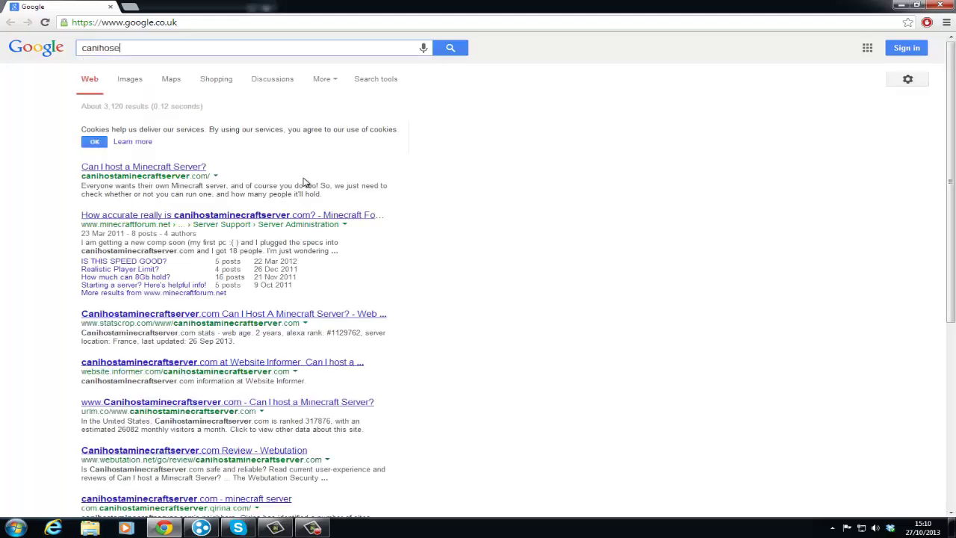
pyautogui.press('BackSpace')
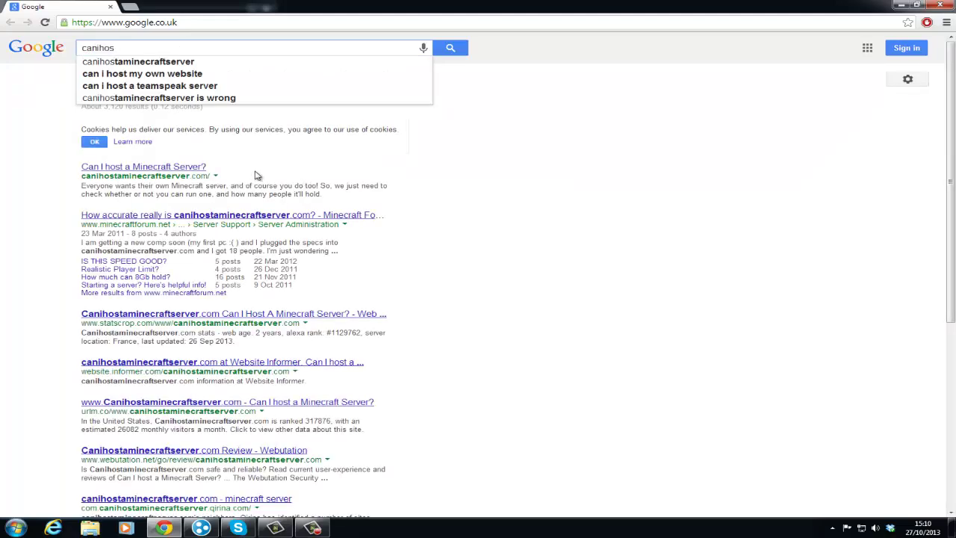
pyautogui.click(198, 169)
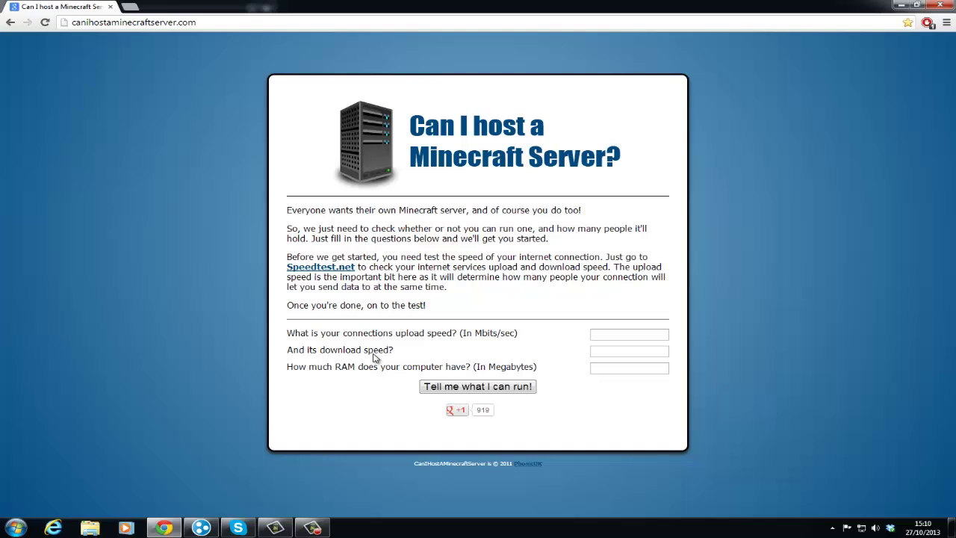
# Open the linked Speedtest.net site in a new tab, view its speed test and return to the hosting check page.
pyautogui.rightClick(321, 272)
pyautogui.click(332, 277)
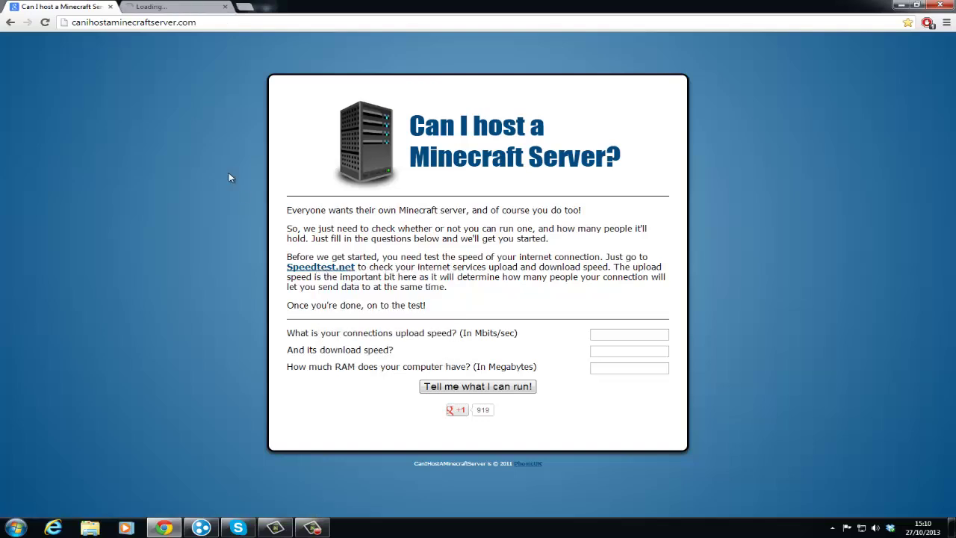
pyautogui.hotkey('ctrl', 'Tab')
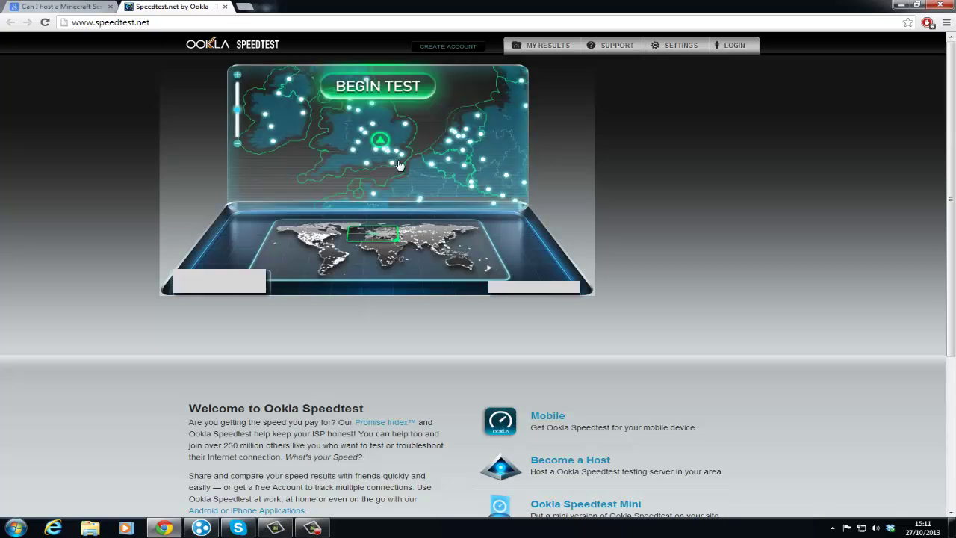
pyautogui.click(364, 90)
pyautogui.click(81, 7)
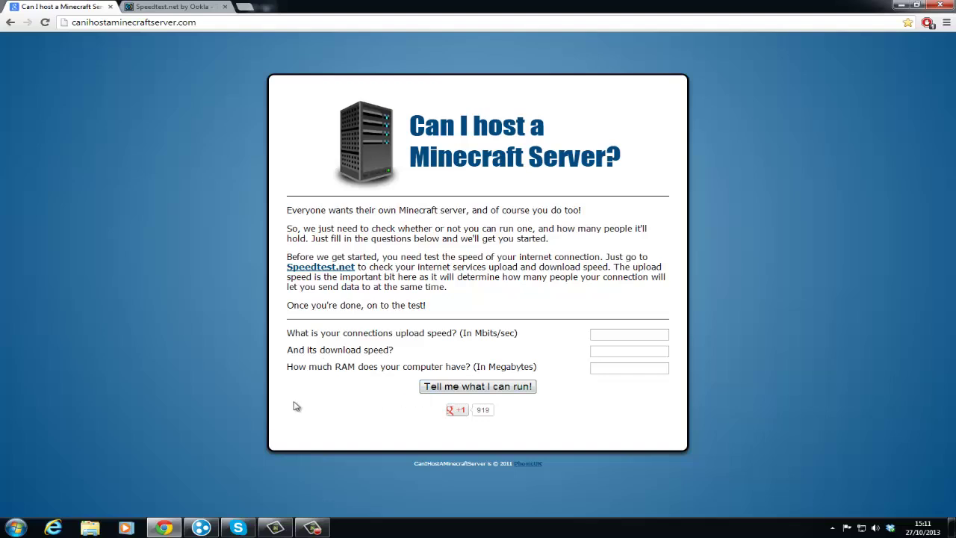
# Check the computer's installed memory in the Control Panel's System information beside the hosting form, and close the window.
pyautogui.click(15, 527)
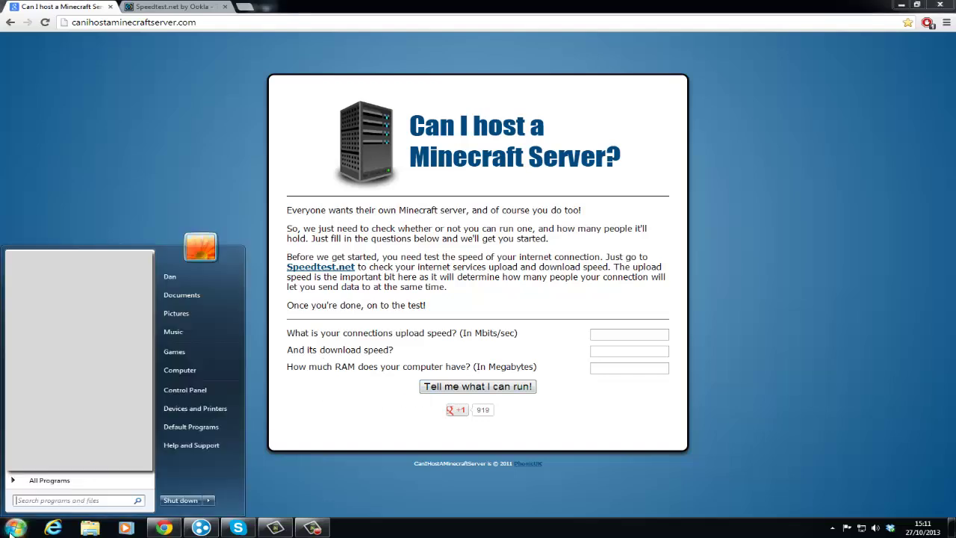
pyautogui.click(185, 390)
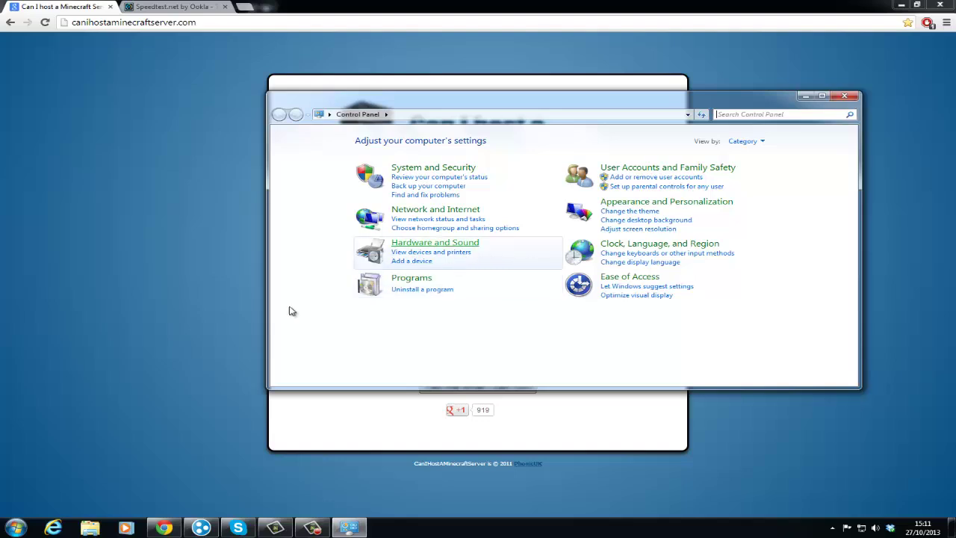
pyautogui.click(460, 170)
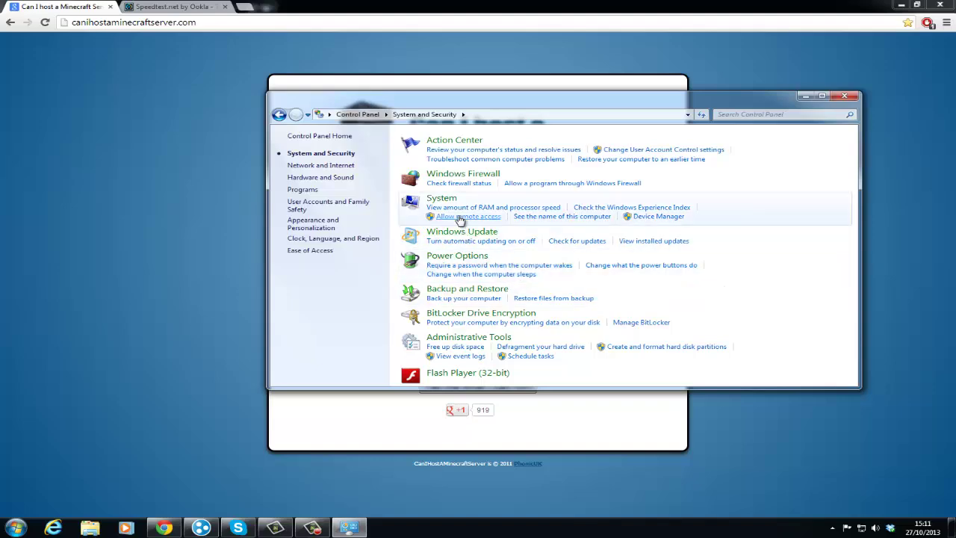
pyautogui.click(447, 201)
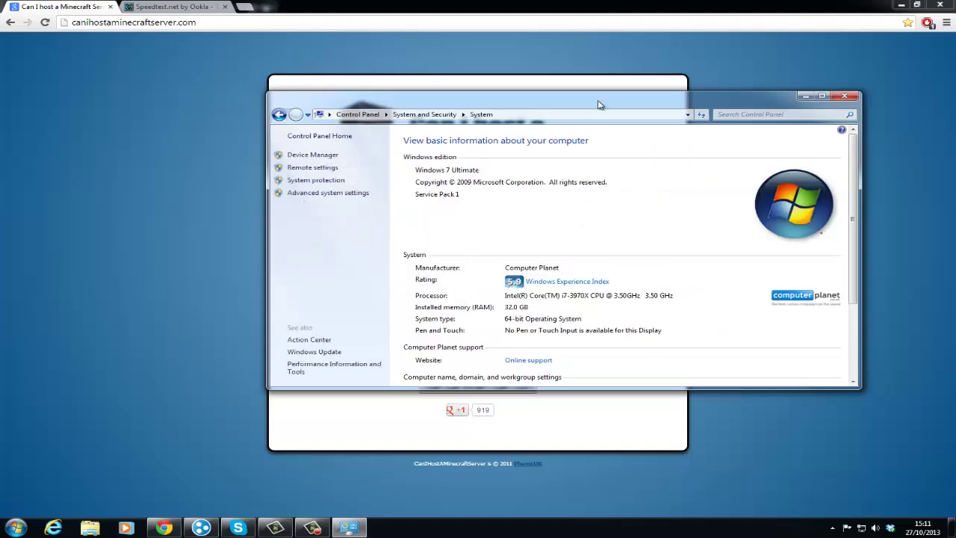
pyautogui.moveTo(598, 101); pyautogui.dragTo(615, 13)
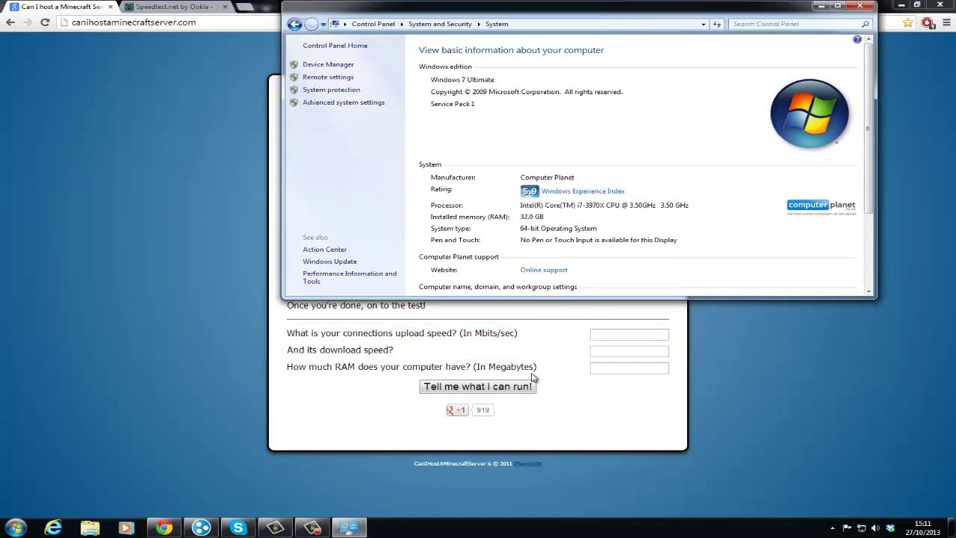
pyautogui.click(860, 6)
# Open Calculator and multiply 32 by 1024 to convert the computer's RAM from gigabytes to megabytes.
pyautogui.click(9, 524)
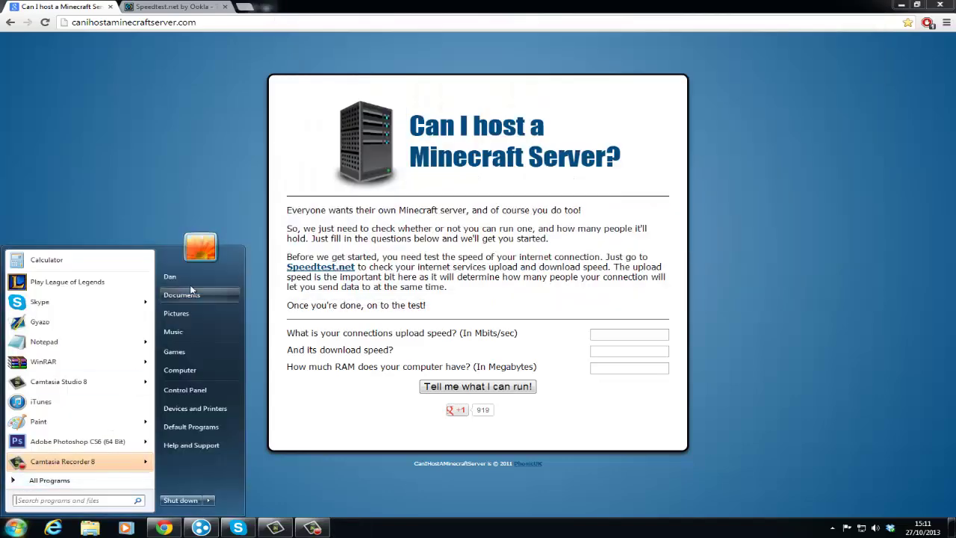
pyautogui.click(47, 259)
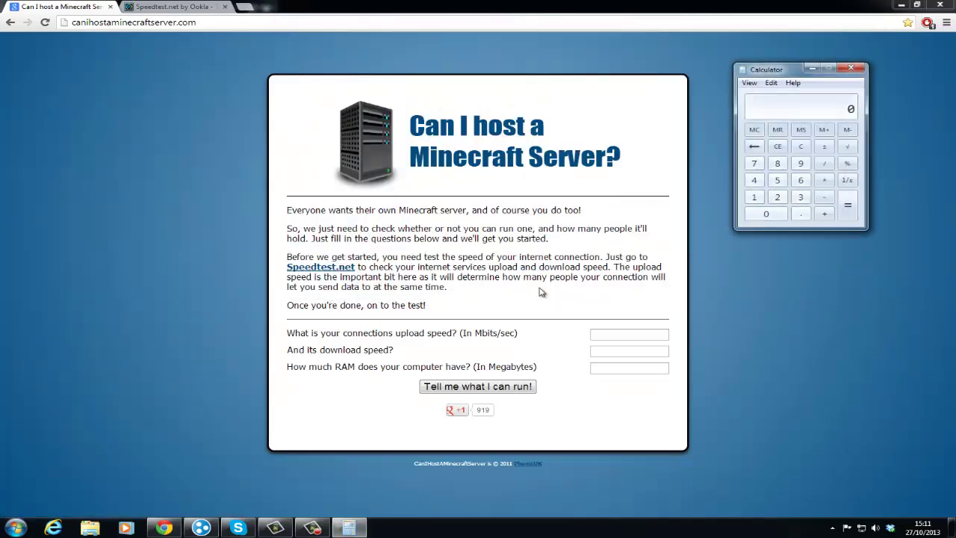
pyautogui.click(801, 197)
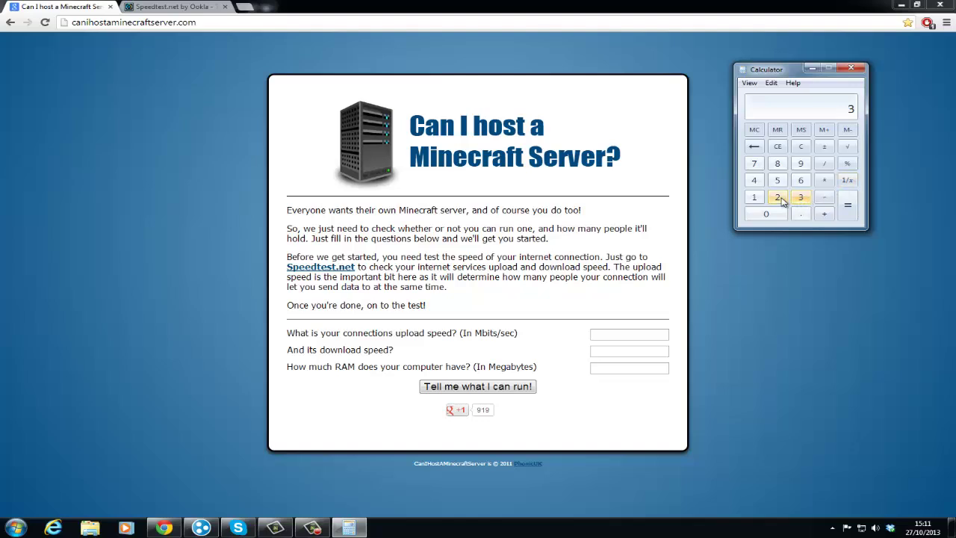
pyautogui.click(777, 196)
pyautogui.click(823, 180)
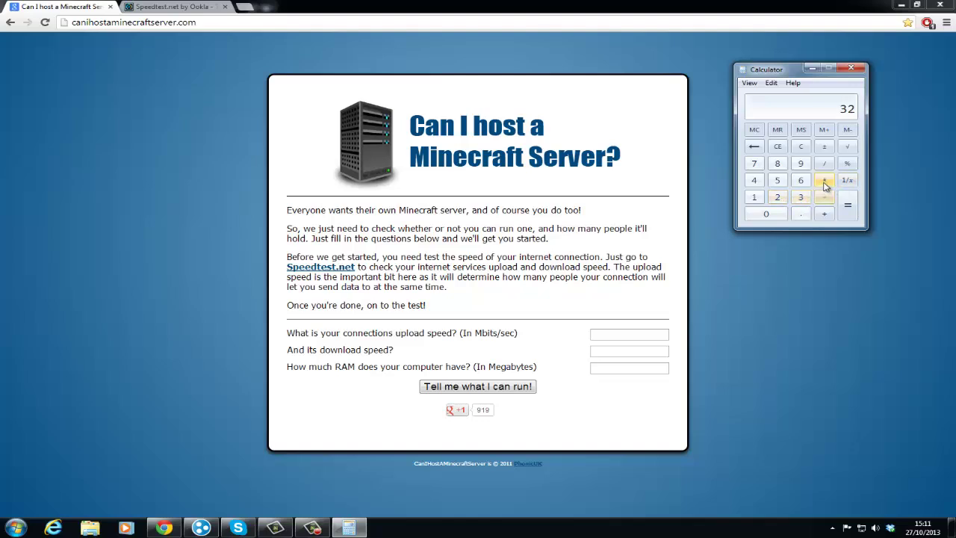
pyautogui.click(753, 196)
pyautogui.click(761, 216)
pyautogui.click(778, 197)
pyautogui.click(753, 180)
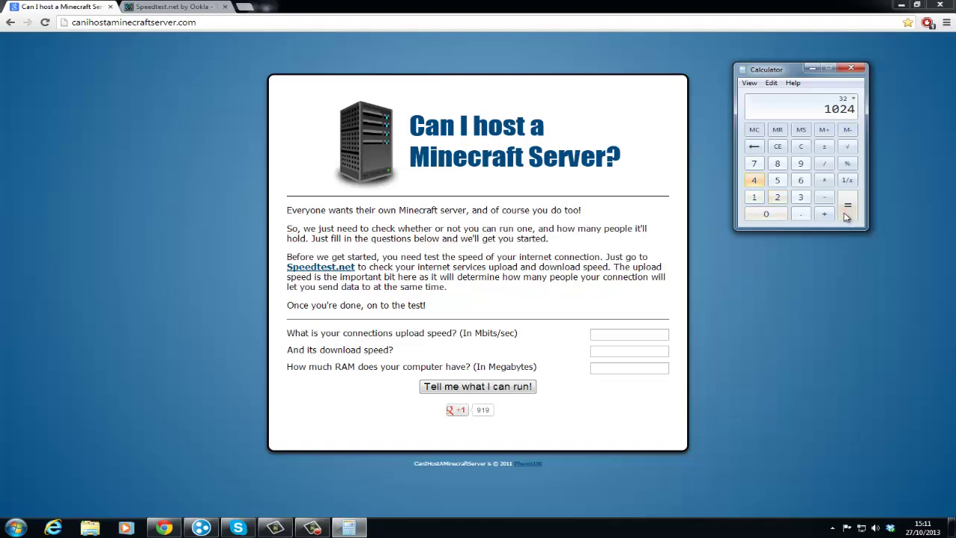
pyautogui.click(848, 205)
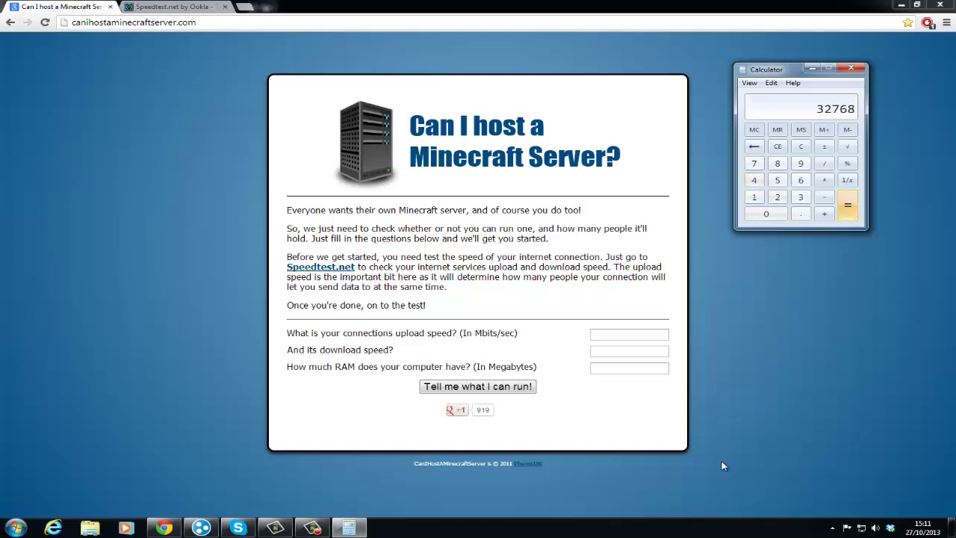
# Enter 32768 as the computer's RAM in the hosting form, checking it against Calculator, and close Calculator.
pyautogui.click(610, 364)
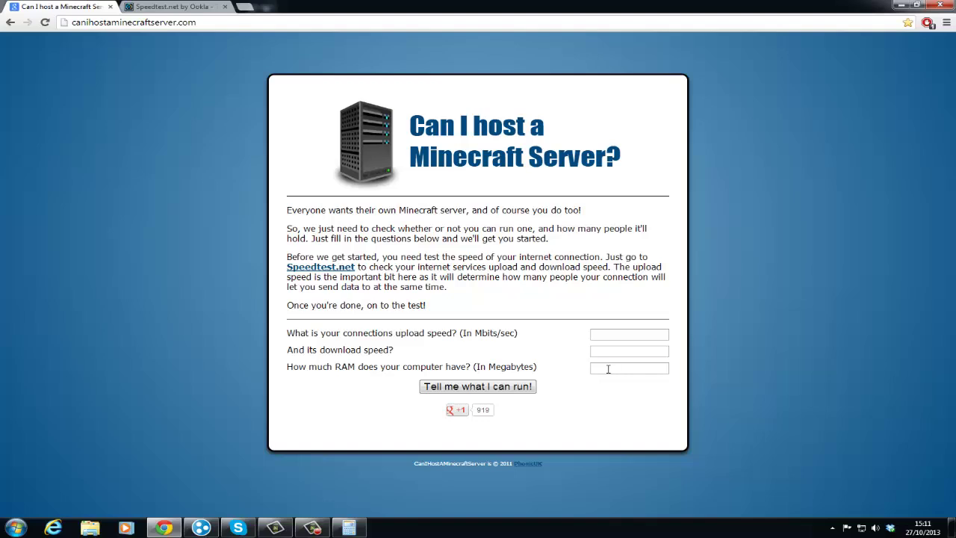
pyautogui.click(608, 369)
pyautogui.click(349, 528)
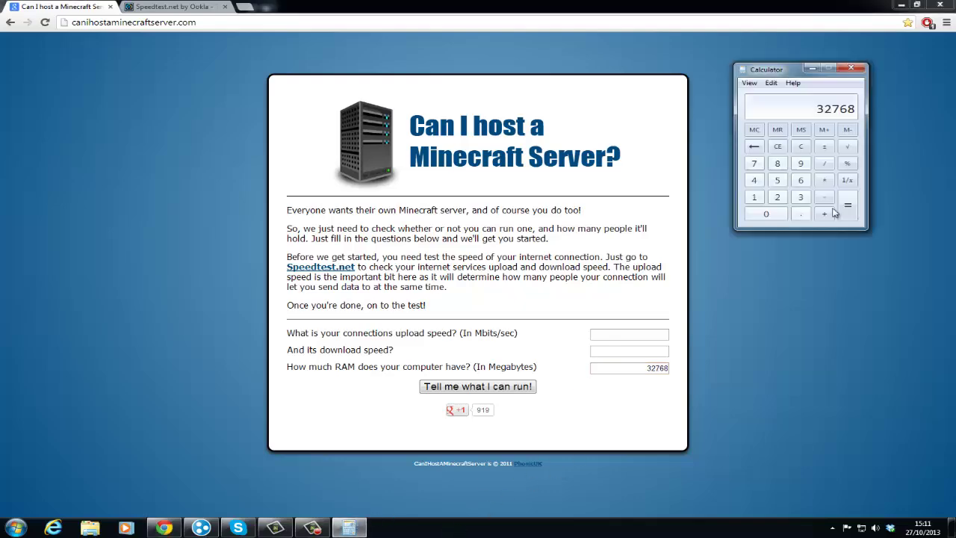
pyautogui.click(852, 70)
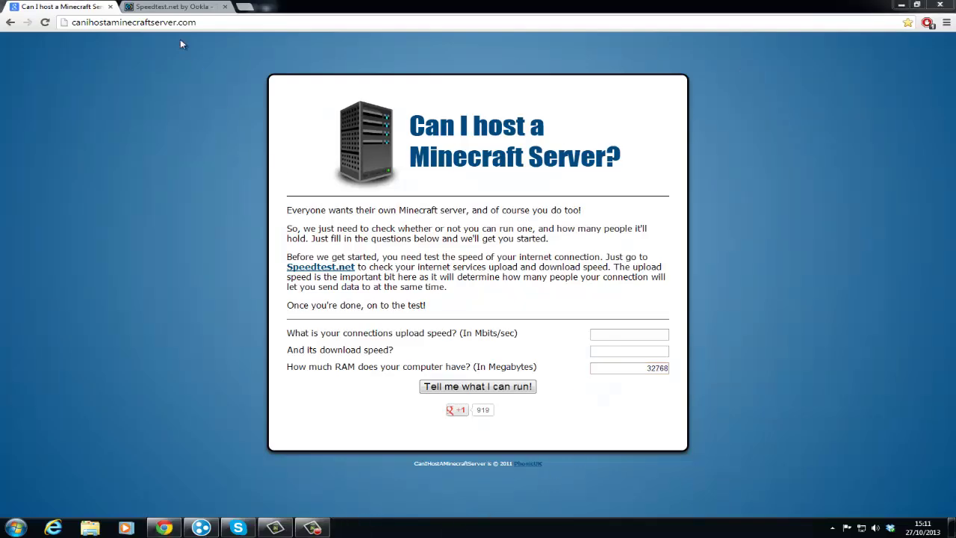
# Copy the connection speeds from the Speedtest.net results into the hosting form: download 61.94 and upload 3.03.
pyautogui.click(165, 6)
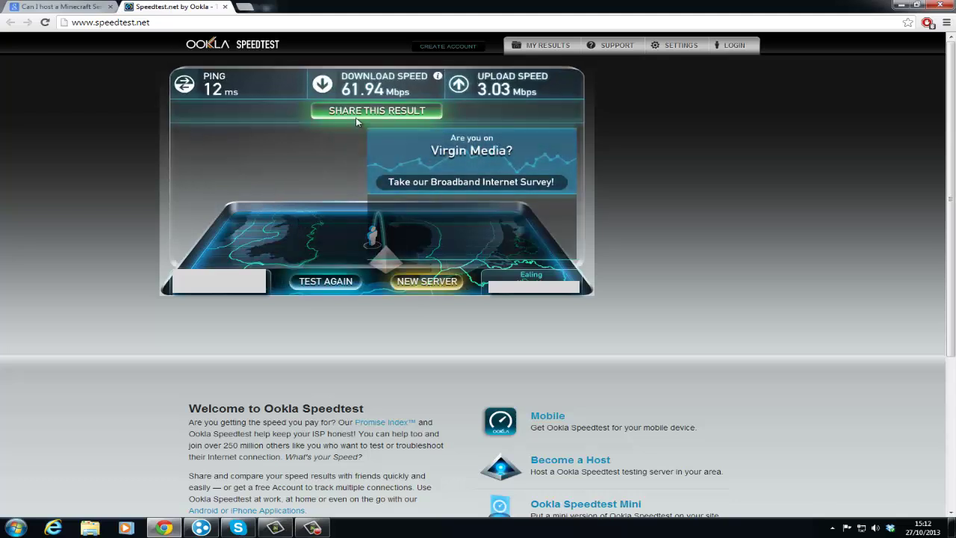
pyautogui.moveTo(391, 85)
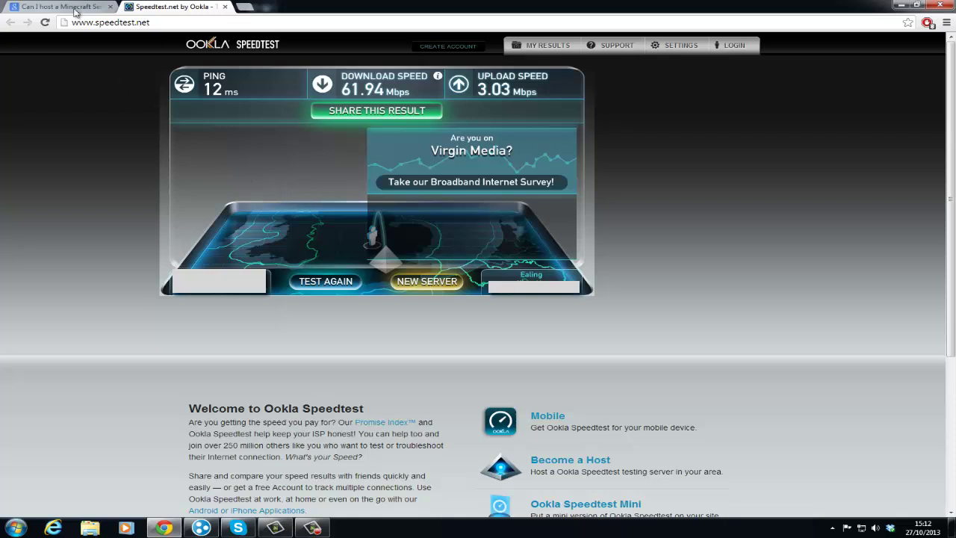
pyautogui.click(75, 9)
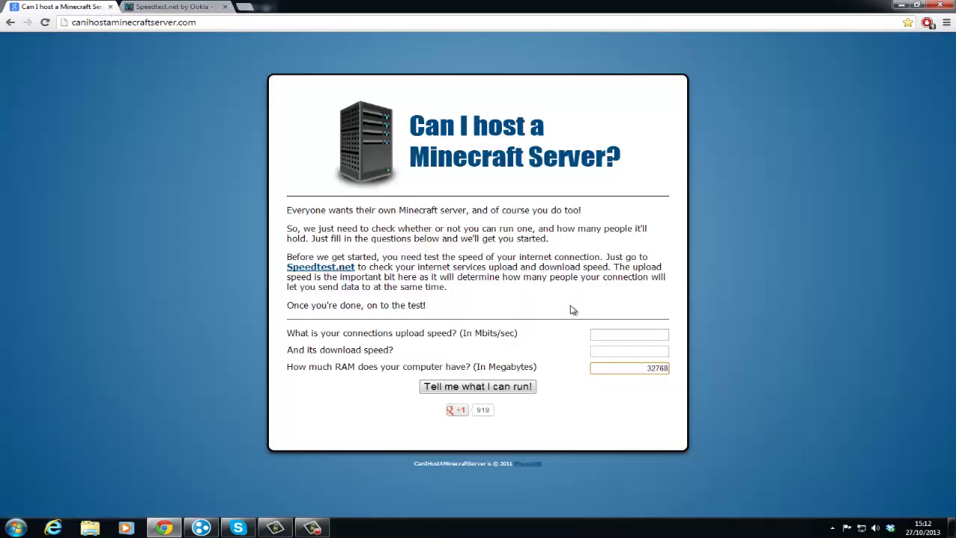
pyautogui.click(612, 350)
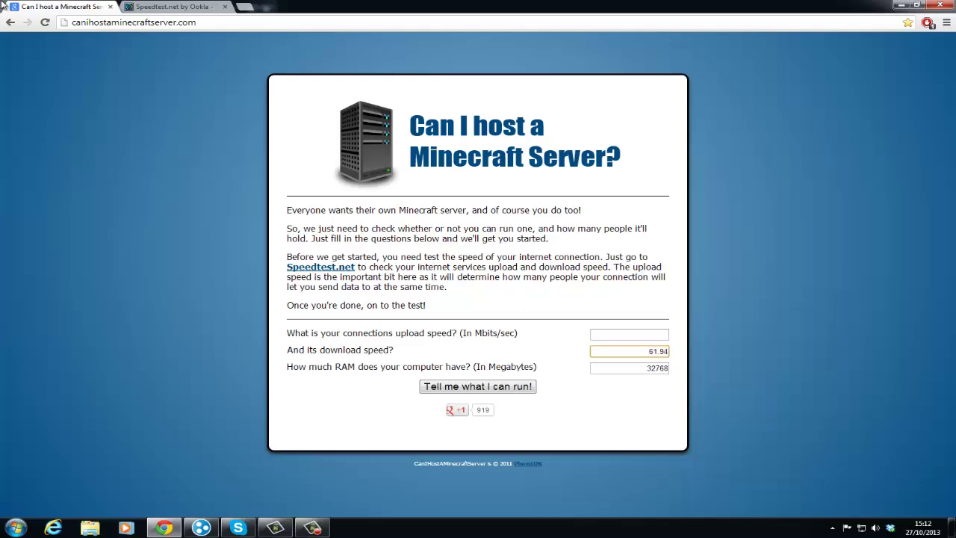
pyautogui.click(129, 7)
pyautogui.click(66, 6)
pyautogui.click(631, 333)
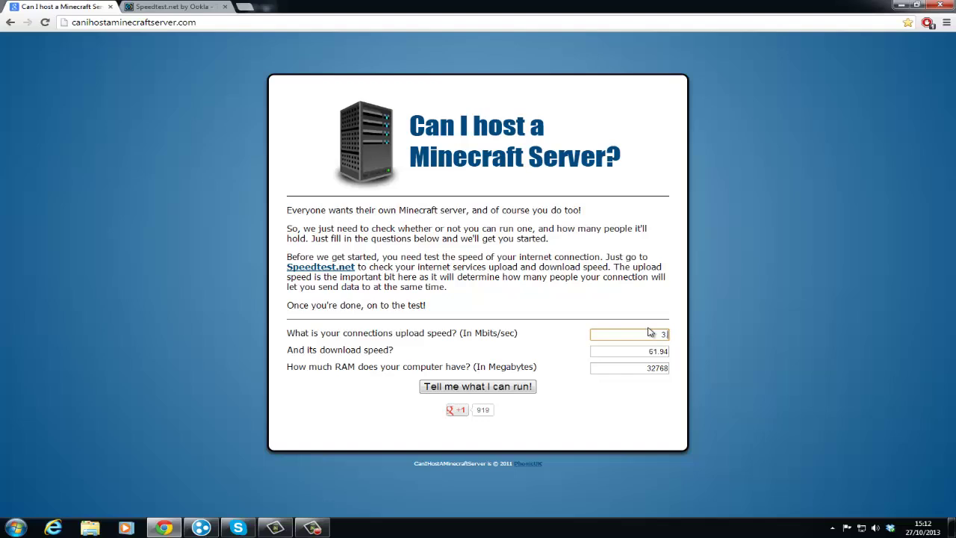
# Run the hosting check to view how many players can be hosted, dismiss the result and close the hosting page.
pyautogui.click(511, 386)
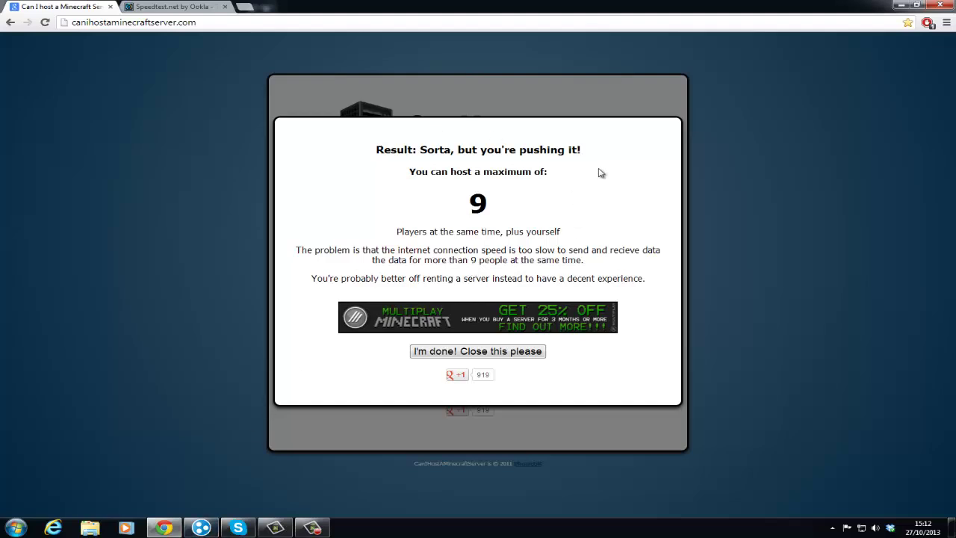
pyautogui.click(501, 352)
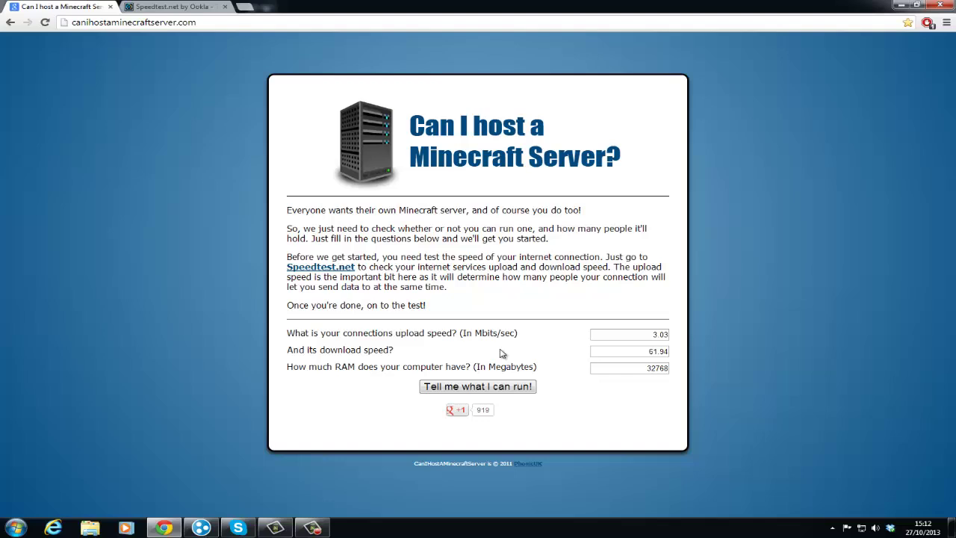
pyautogui.click(109, 6)
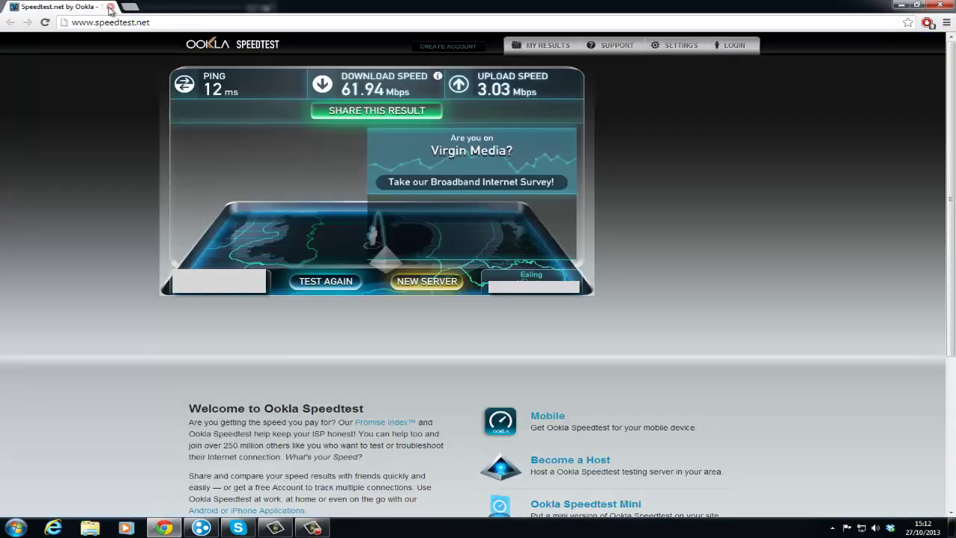
# Search Google for "technic" and open the Technic Platform site.
pyautogui.write('technic')
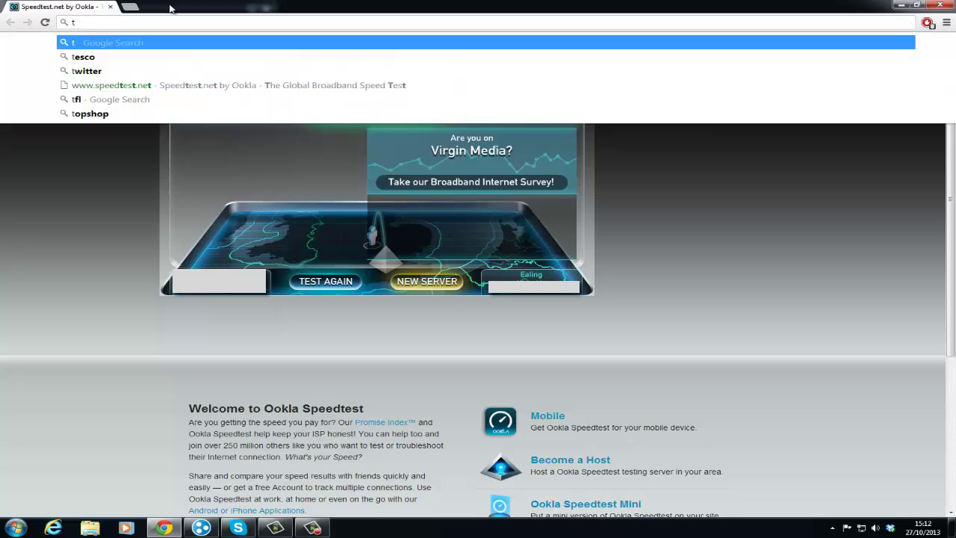
pyautogui.press('Return')
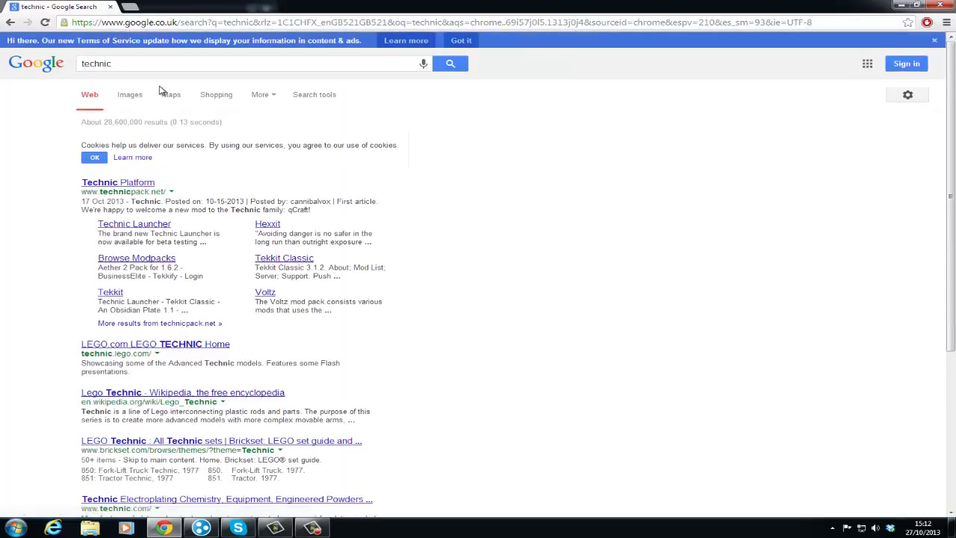
pyautogui.click(118, 184)
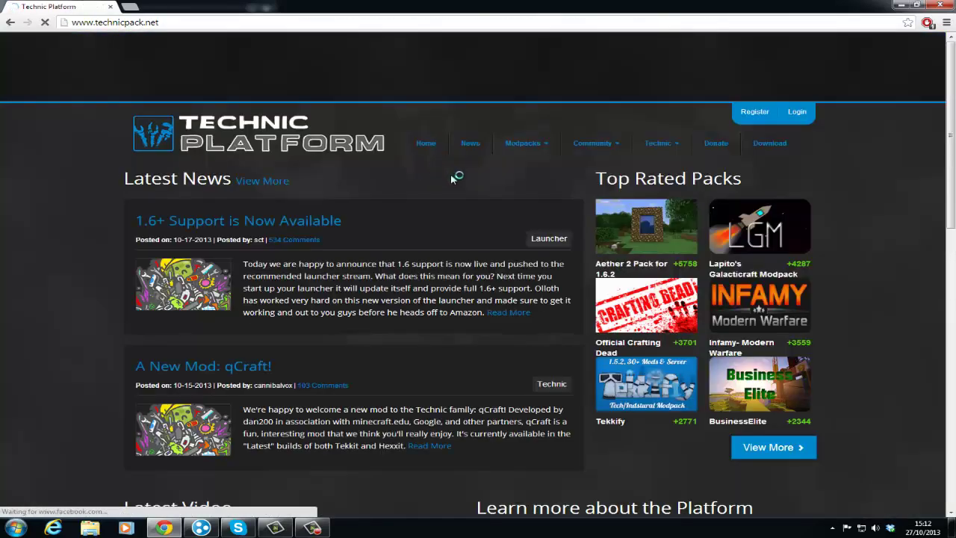
# Go to the Tekkit modpack page and download the Tekkit 1.1.8 Server from its Get Tekkit section.
pyautogui.moveTo(533, 149)
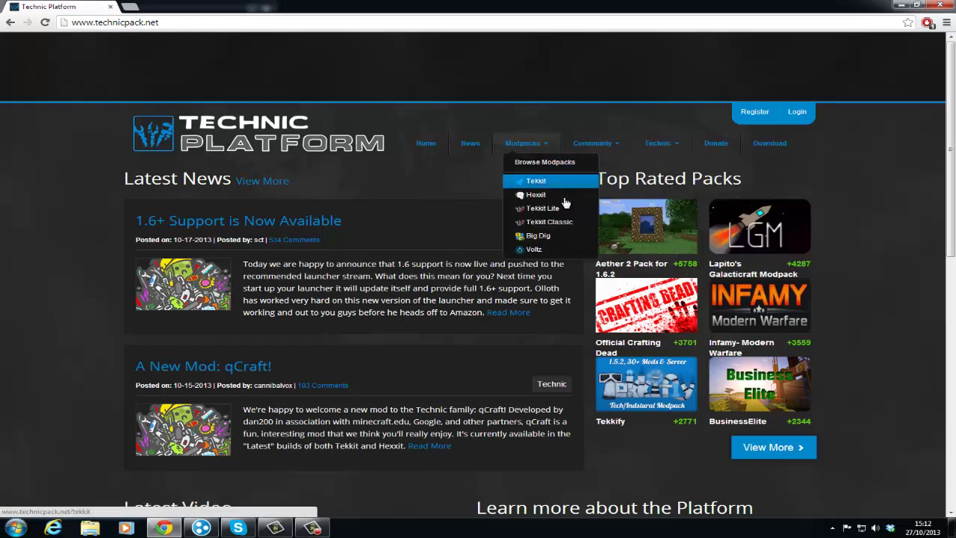
pyautogui.click(558, 182)
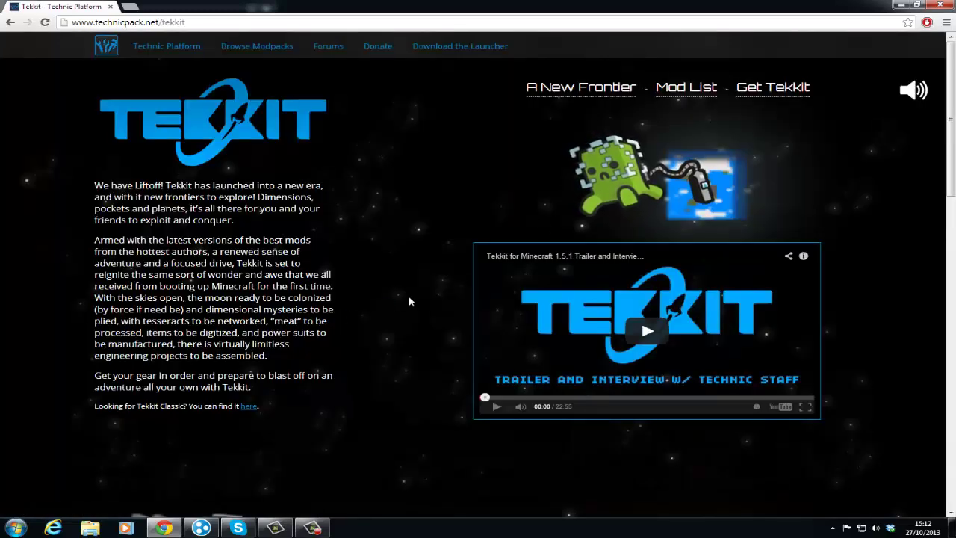
pyautogui.click(783, 97)
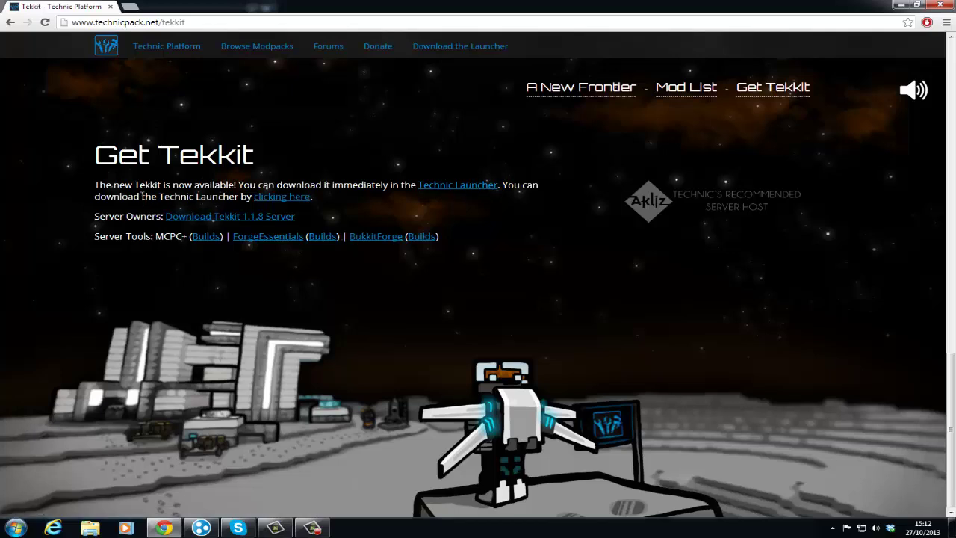
pyautogui.click(225, 218)
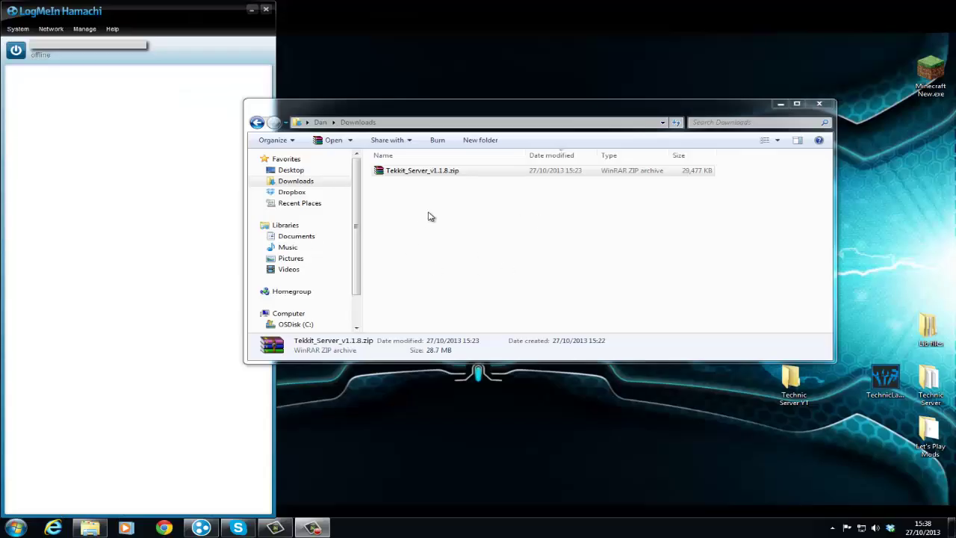
# Open Tekkit_Server_v1.1.8.zip from the Downloads folder in WinRAR and dismiss the licence reminder.
pyautogui.click(440, 176)
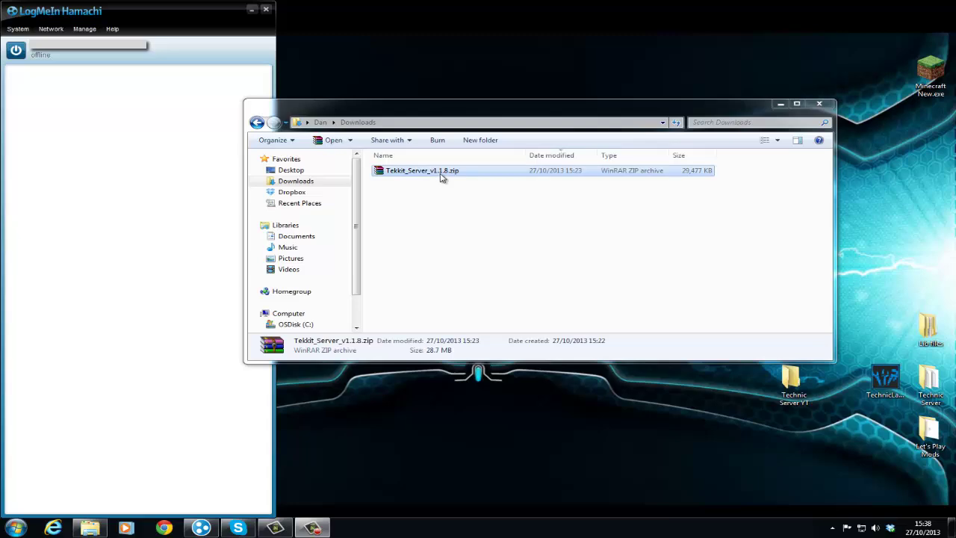
pyautogui.doubleClick(441, 174)
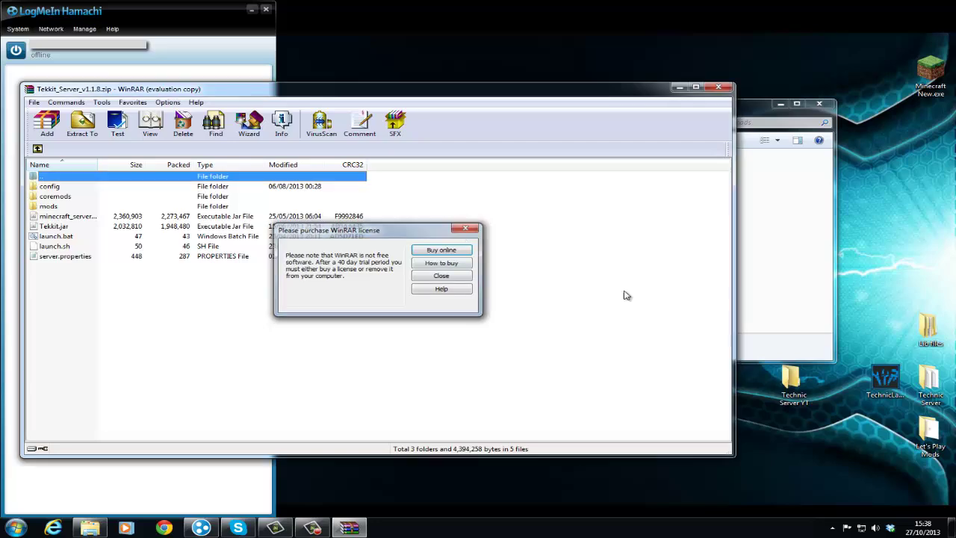
pyautogui.press('Escape')
# Extract the archive's entire contents into the Technic Server YT folder on the desktop and close WinRAR.
pyautogui.doubleClick(790, 380)
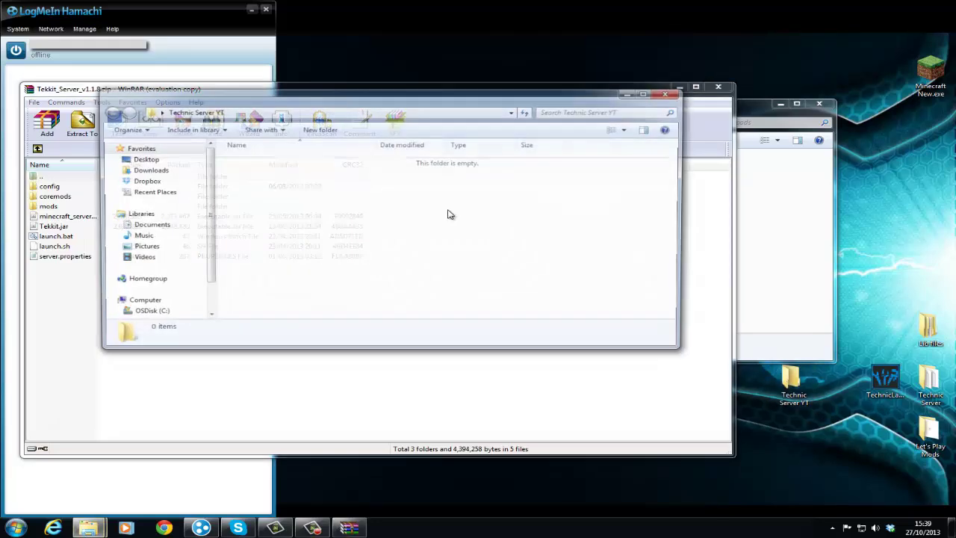
pyautogui.moveTo(445, 129)
pyautogui.mouseDown()
pyautogui.moveTo(575, 232)
pyautogui.moveTo(681, 261)
pyautogui.mouseUp()
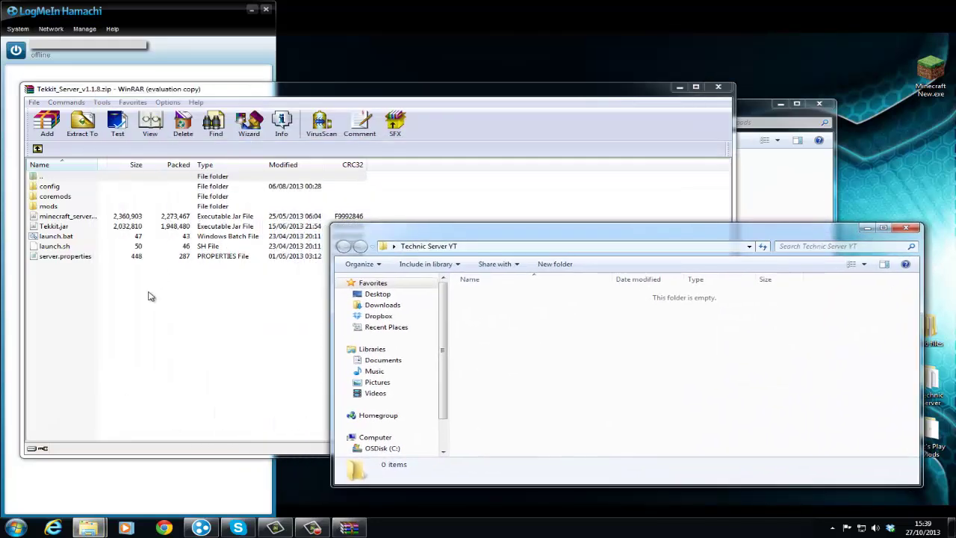
pyautogui.moveTo(148, 294)
pyautogui.mouseDown()
pyautogui.moveTo(59, 191)
pyautogui.moveTo(721, 279)
pyautogui.moveTo(836, 315)
pyautogui.mouseUp()
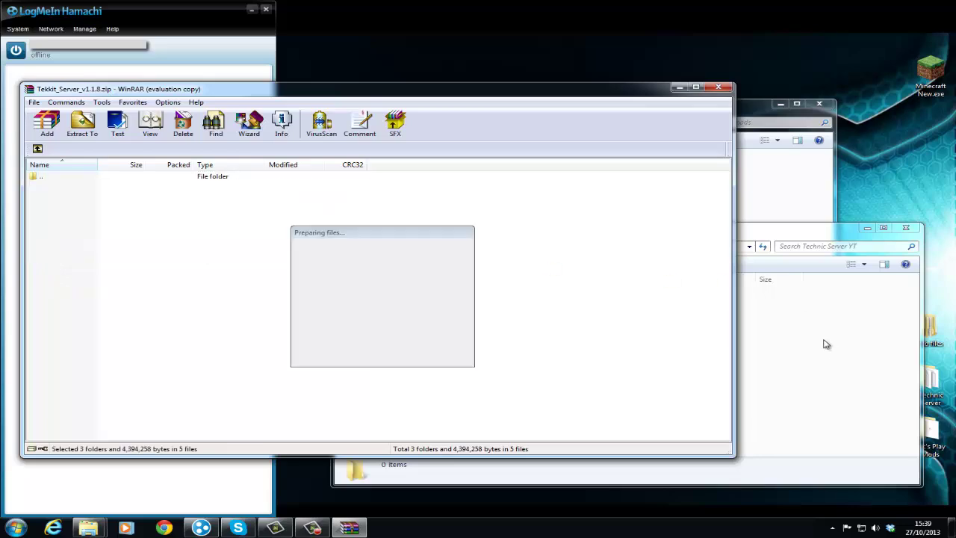
pyautogui.click(721, 90)
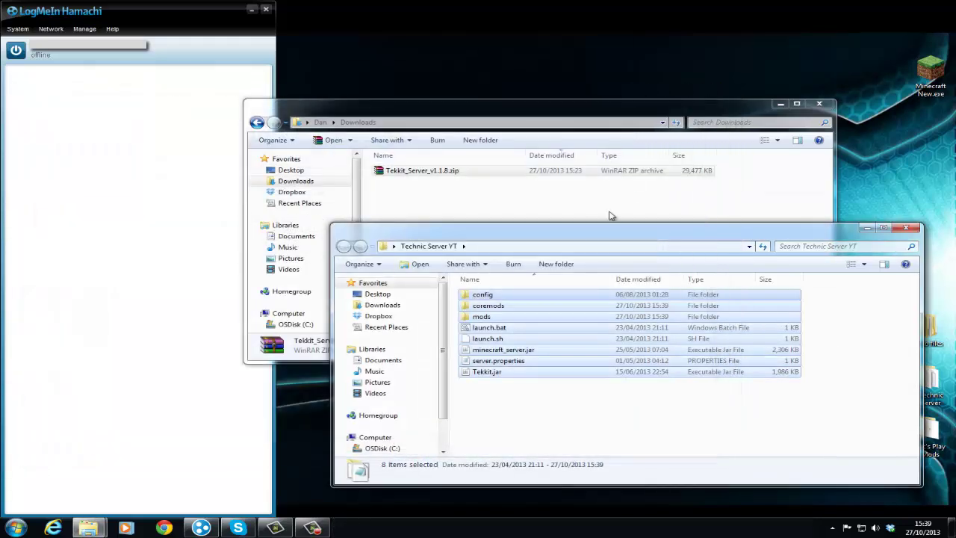
pyautogui.moveTo(598, 237); pyautogui.dragTo(534, 126)
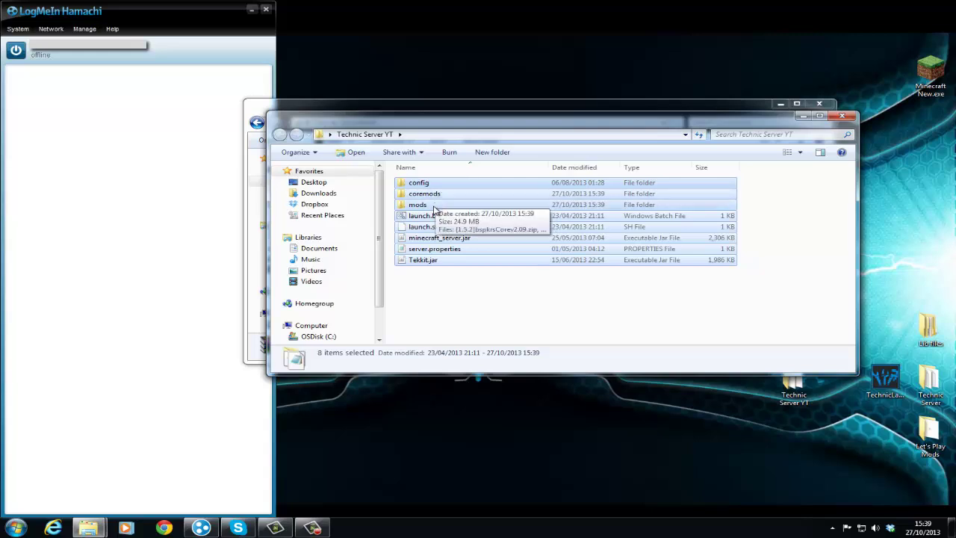
pyautogui.click(485, 301)
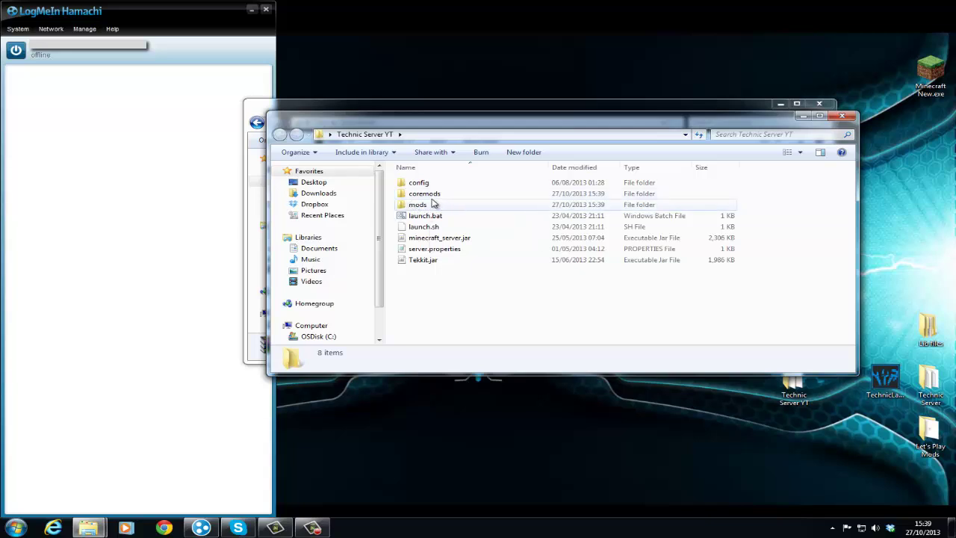
# Open launch.bat for editing to check its -Xmx and -Xms memory arguments, and close it unchanged.
pyautogui.click(441, 216)
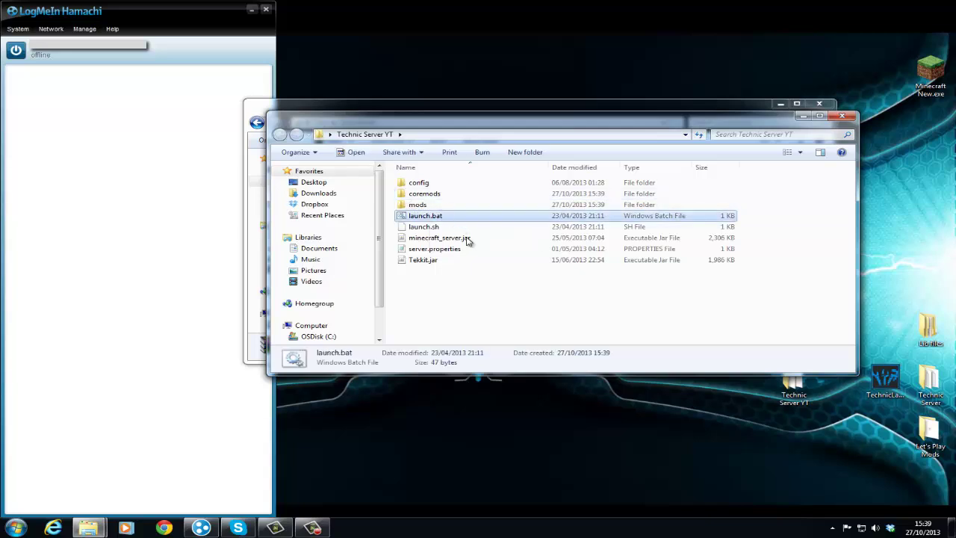
pyautogui.rightClick(440, 214)
pyautogui.click(476, 227)
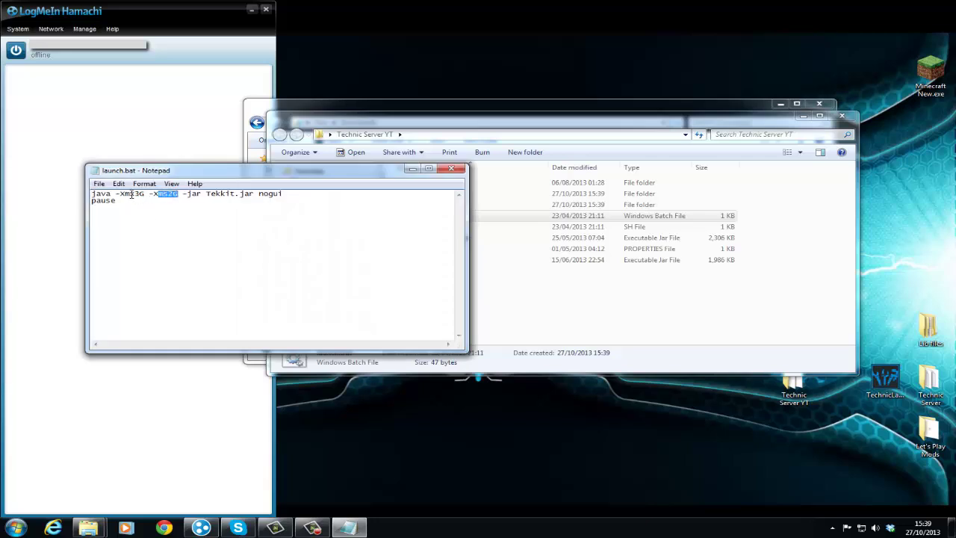
pyautogui.moveTo(131, 193); pyautogui.dragTo(140, 195)
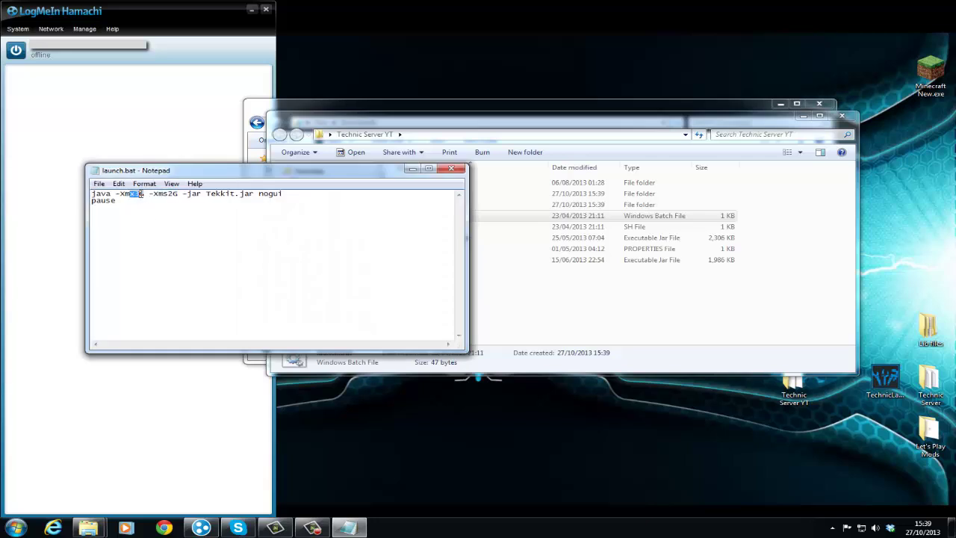
pyautogui.click(458, 170)
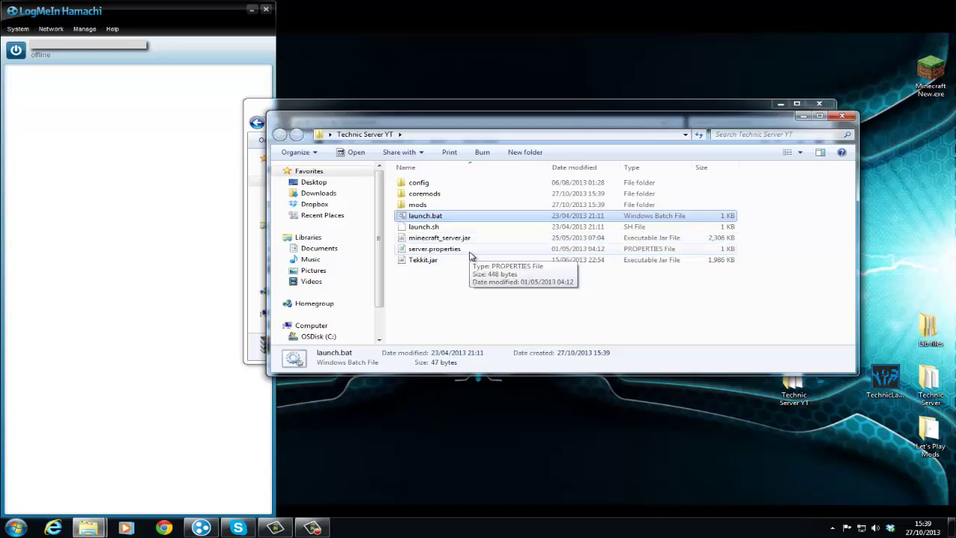
# Open server.properties, look through all its server settings down to the motd line, and close the file.
pyautogui.doubleClick(470, 252)
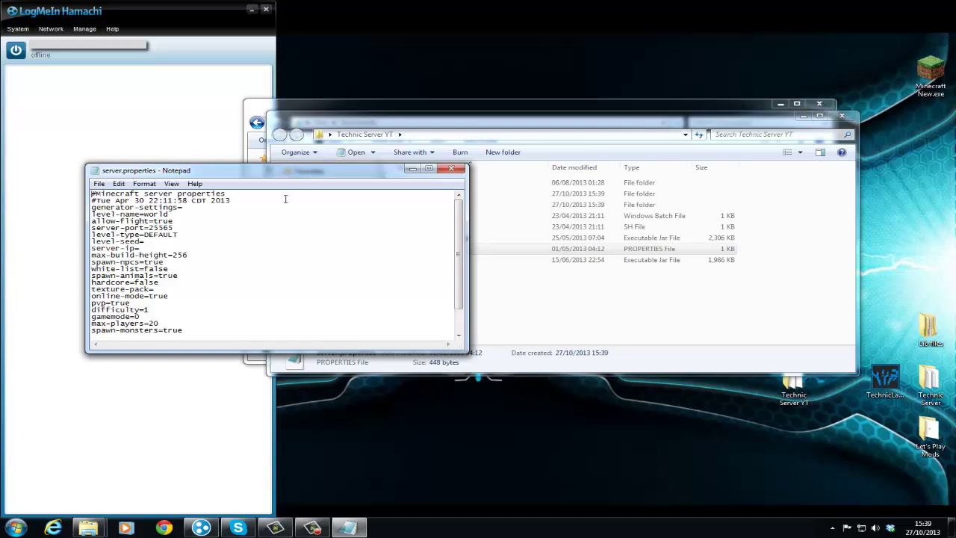
pyautogui.scroll(-2, 246, 247)
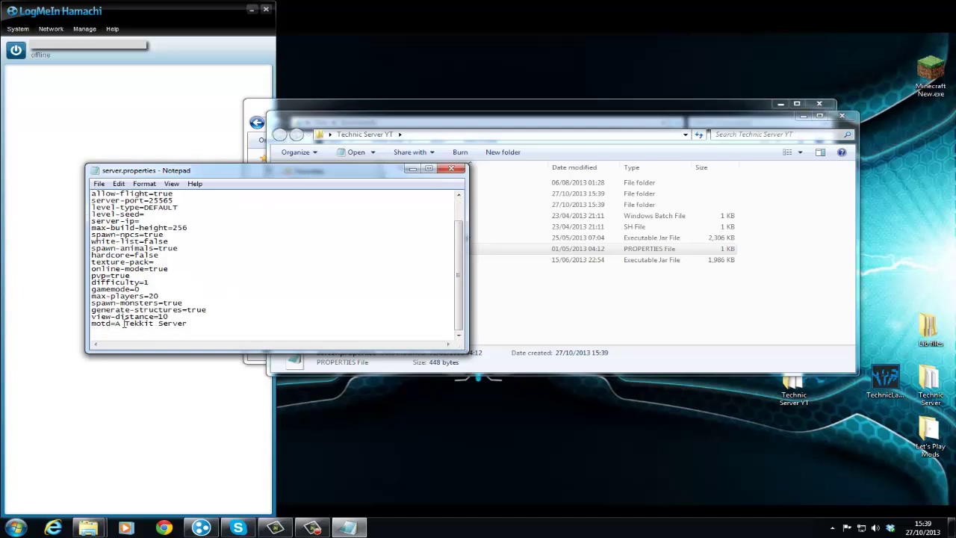
pyautogui.moveTo(136, 323); pyautogui.dragTo(91, 302)
pyautogui.click(163, 260)
pyautogui.scroll(2, 172, 270)
pyautogui.scroll(-2, 186, 273)
pyautogui.scroll(2, 194, 274)
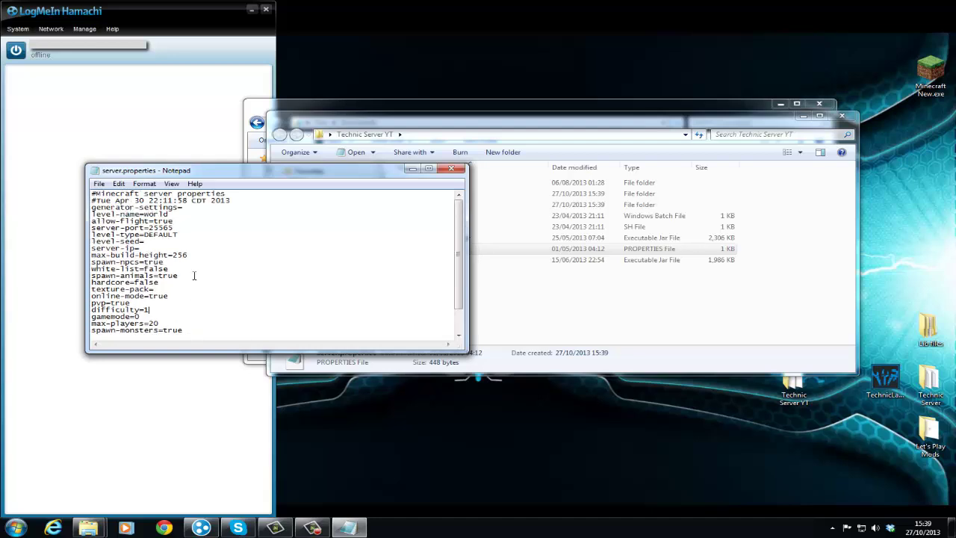
pyautogui.click(451, 168)
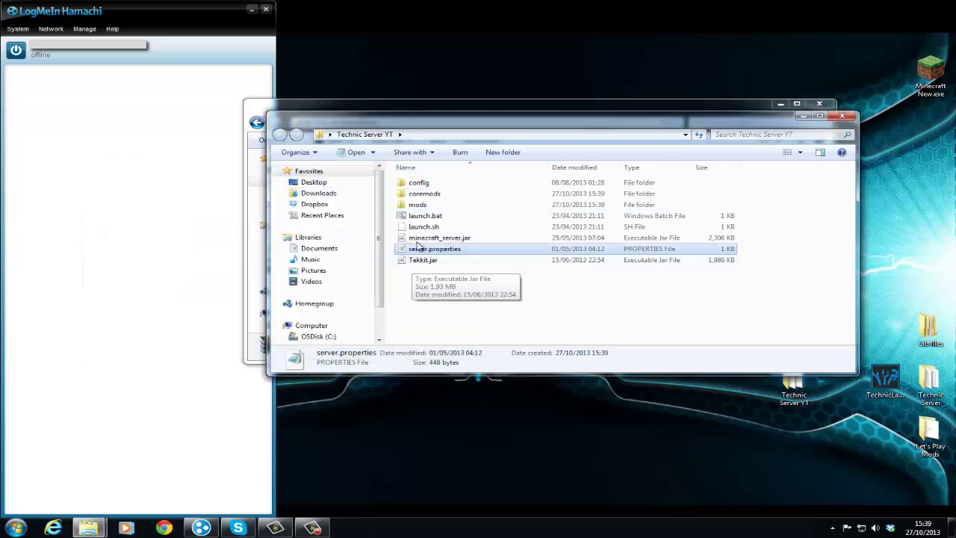
# Start the server by running launch.bat from the Technic Server YT folder.
pyautogui.click(436, 218)
pyautogui.doubleClick(435, 218)
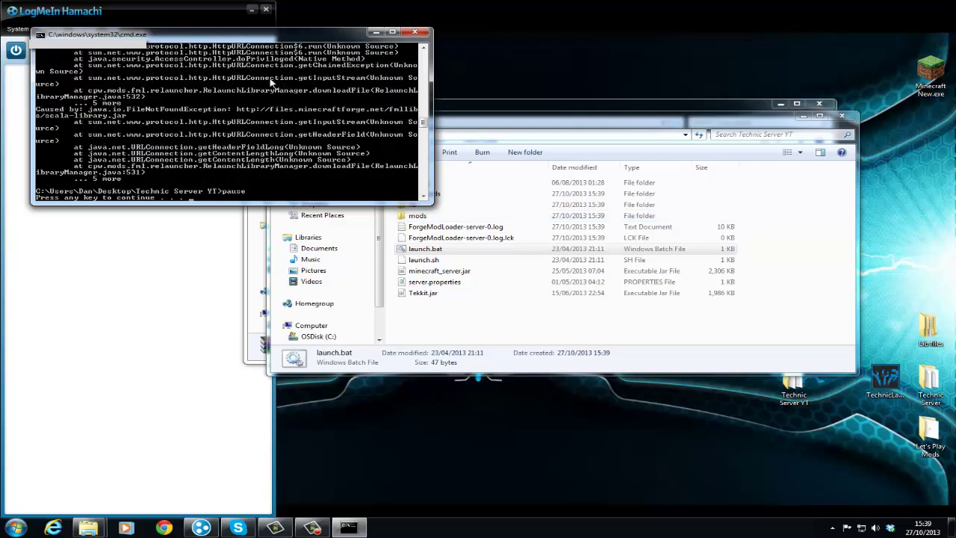
# Examine the server console output for download errors and the library files it lists for manual download, and dismiss the console.
pyautogui.scroll(1, 124, 142)
pyautogui.scroll(-1, 239, 158)
pyautogui.scroll(14, 180, 192)
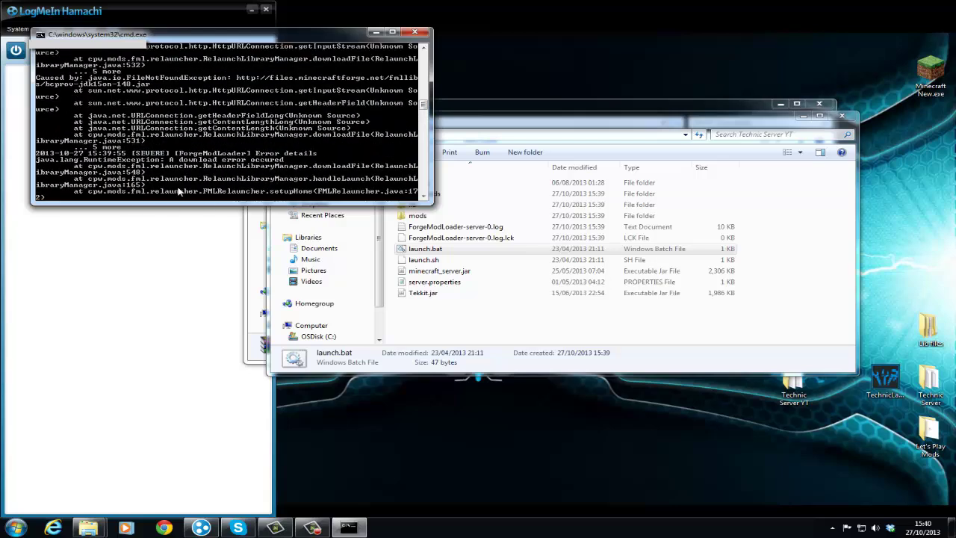
pyautogui.scroll(14, 179, 191)
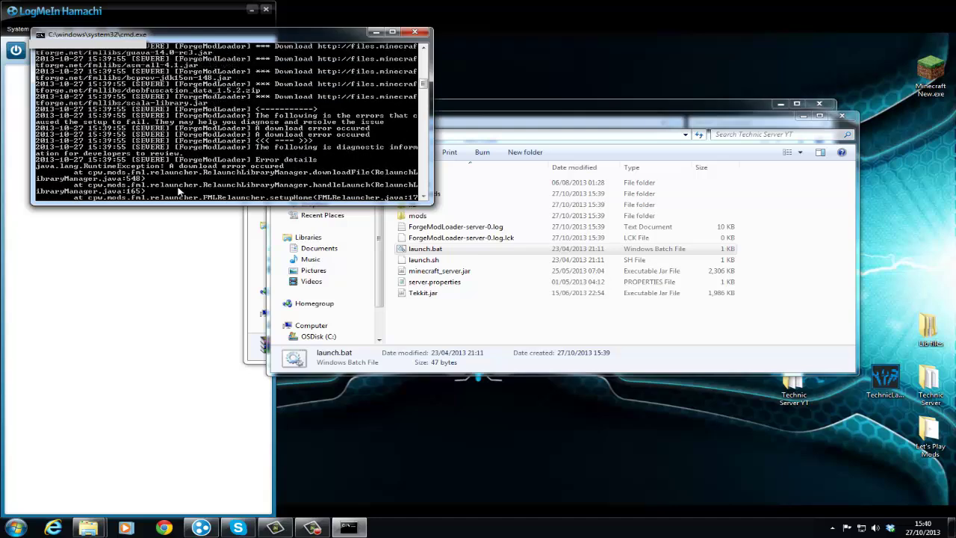
pyautogui.scroll(3, 179, 192)
pyautogui.scroll(-1, 286, 137)
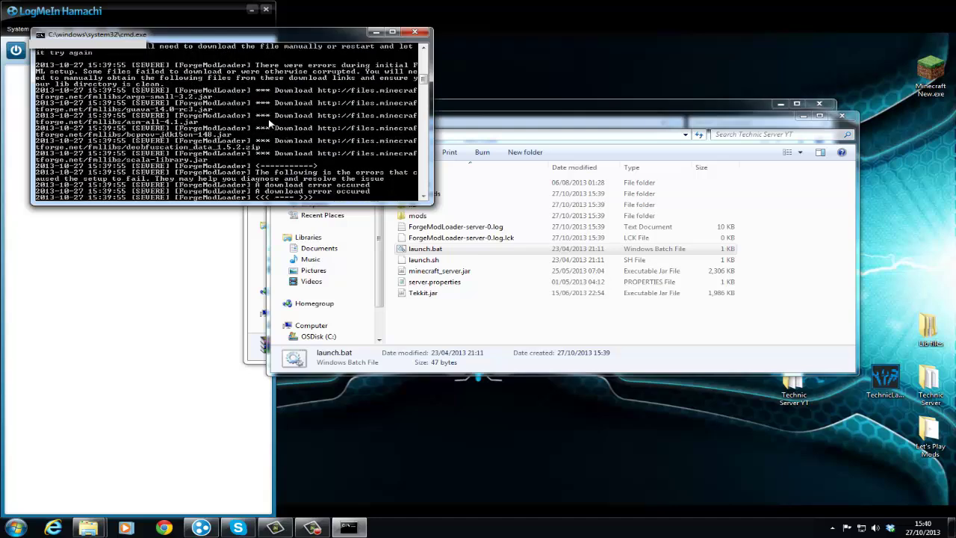
pyautogui.click(544, 125)
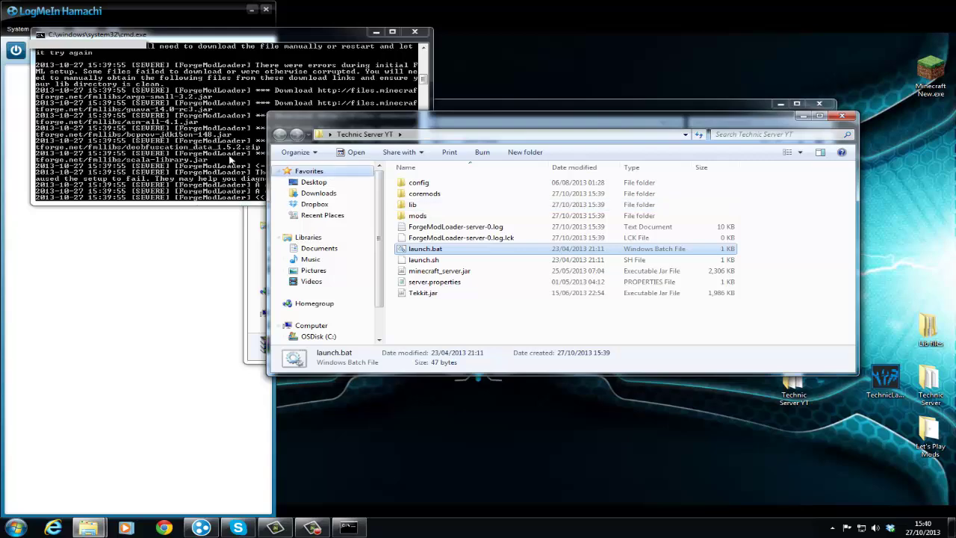
pyautogui.click(145, 109)
pyautogui.scroll(-3, 144, 108)
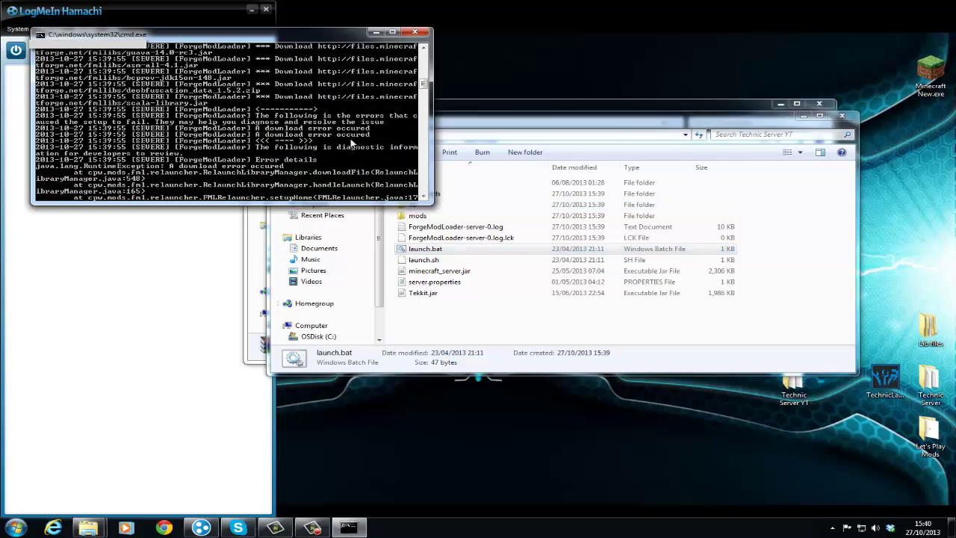
pyautogui.scroll(-6, 298, 142)
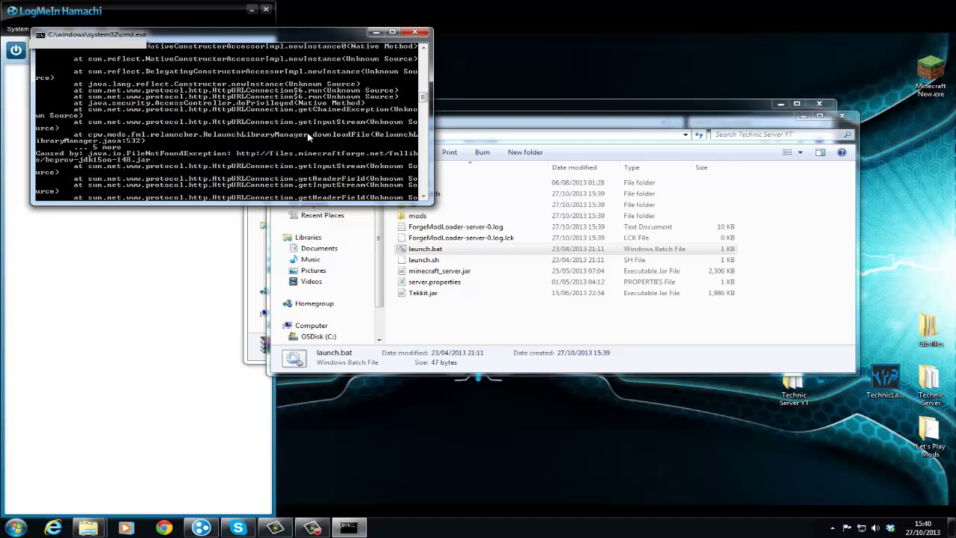
pyautogui.scroll(-5, 308, 137)
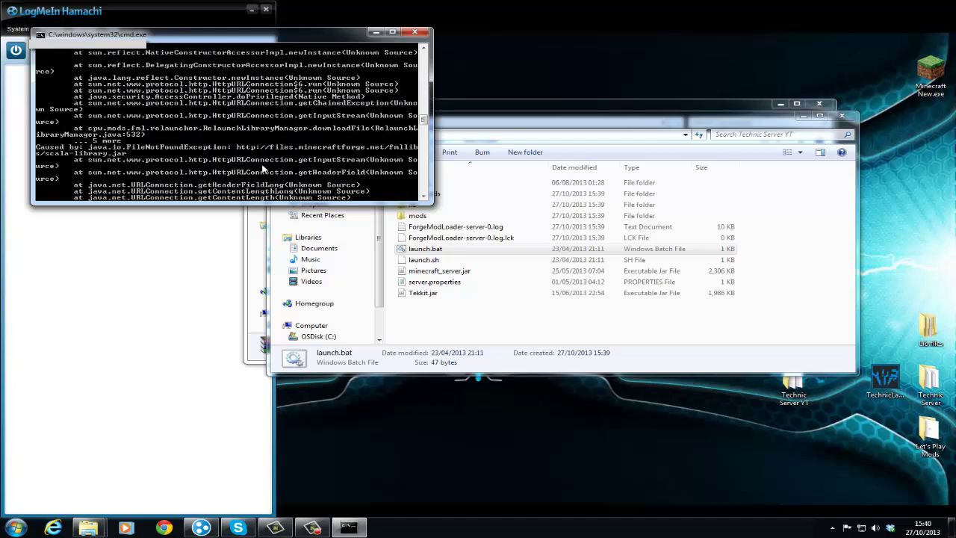
pyautogui.press('Return')
# Switch to Chrome, search Google for "minecraft forge" and open the Minecraft Forge Forums index.
pyautogui.click(173, 528)
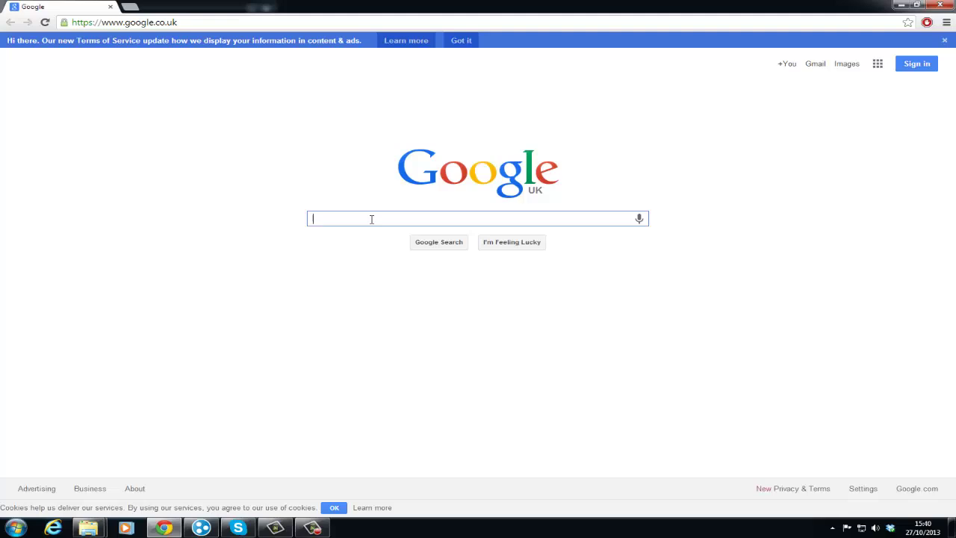
pyautogui.write('minecrfat')
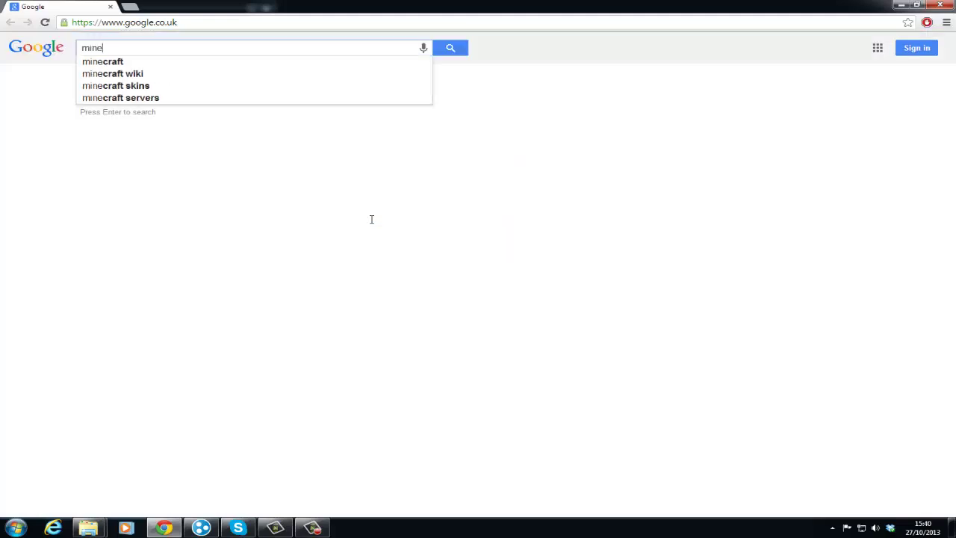
pyautogui.press('BackSpace')
pyautogui.press('BackSpace')
pyautogui.press('BackSpace')
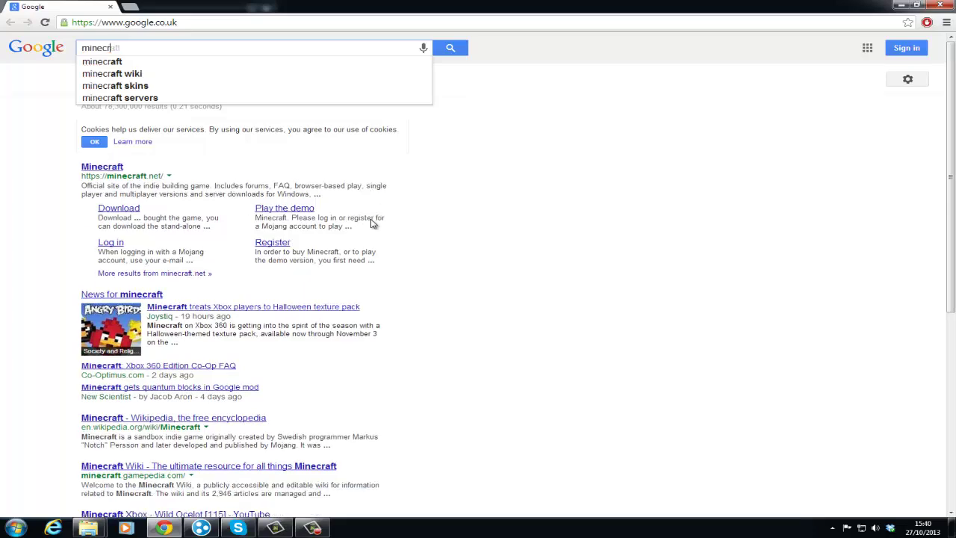
pyautogui.write('aft forge')
pyautogui.press('Return')
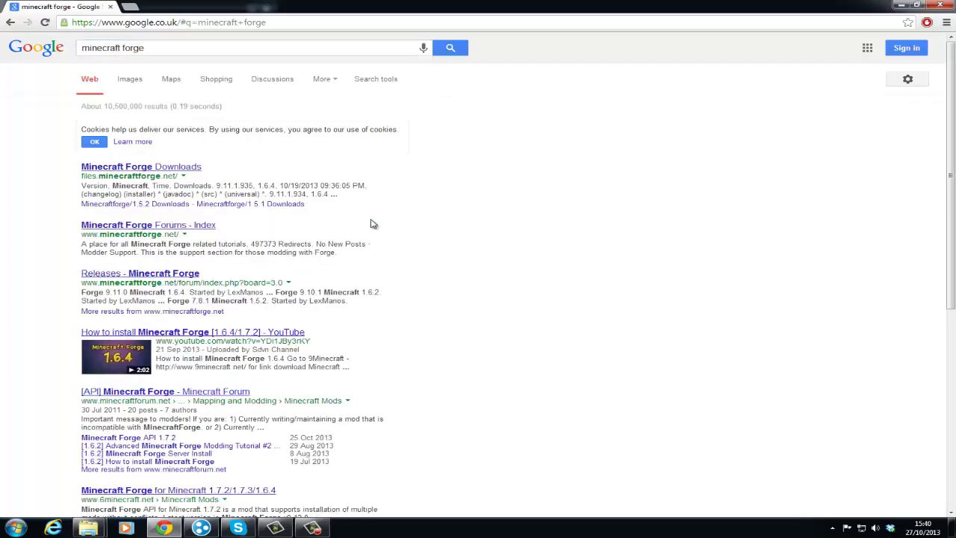
pyautogui.click(134, 225)
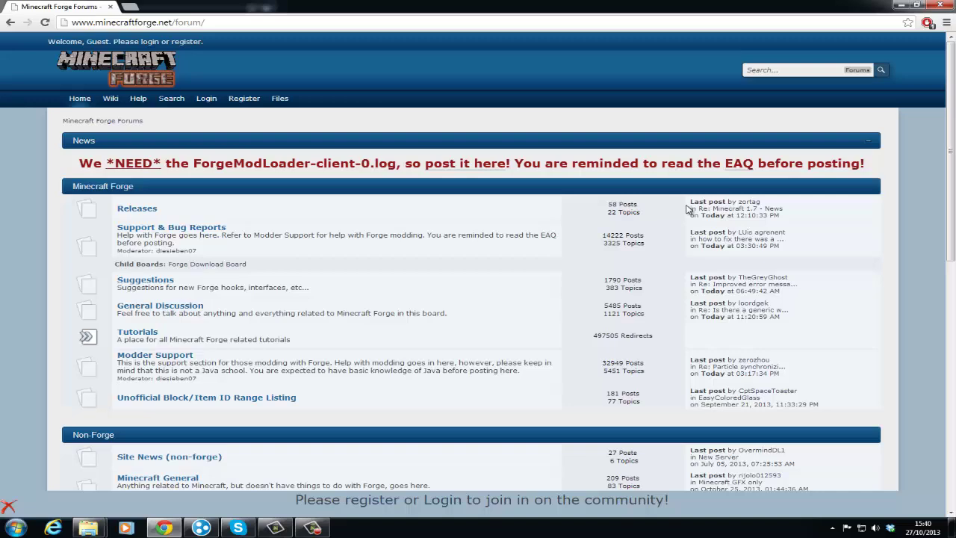
# Open the EAQ topic linked in the forum's news banner and close the original forum index tab.
pyautogui.click(739, 165)
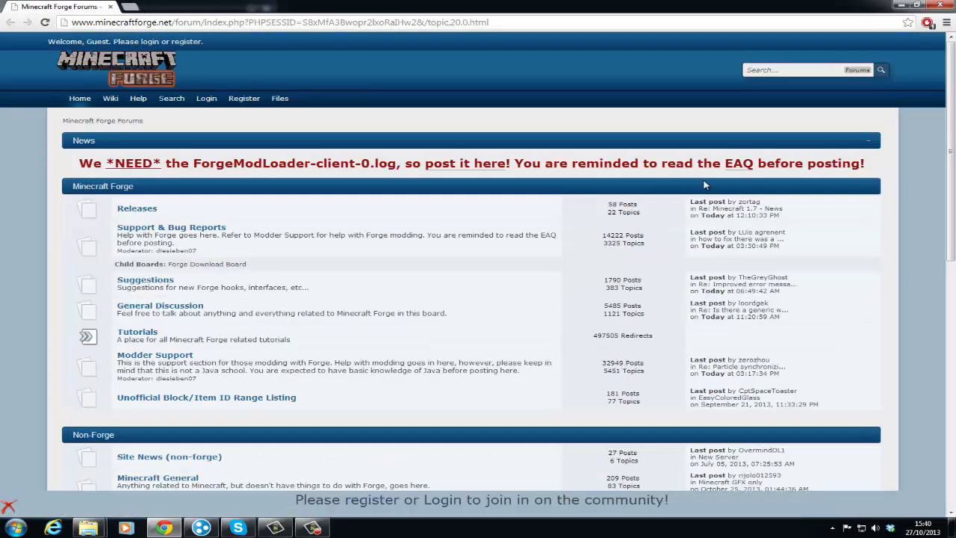
pyautogui.click(743, 166)
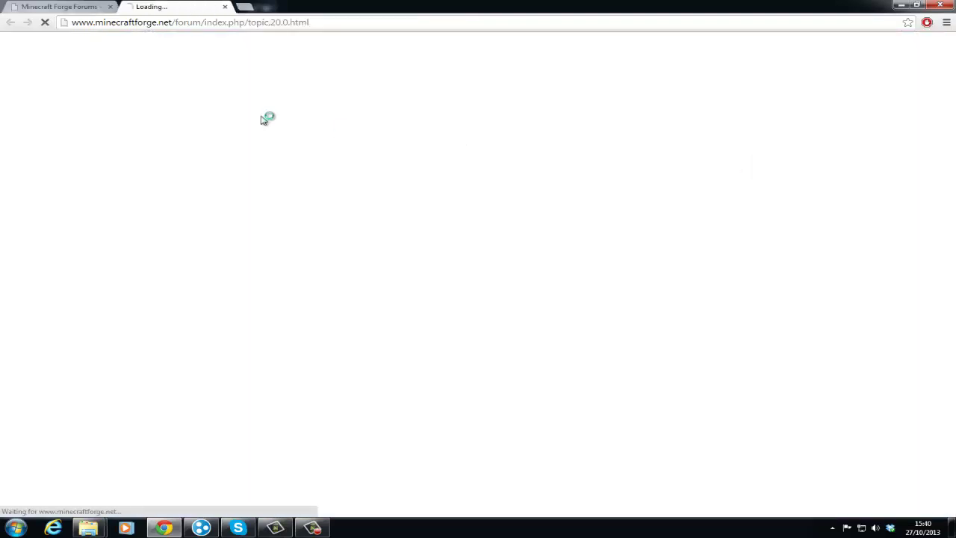
pyautogui.click(110, 7)
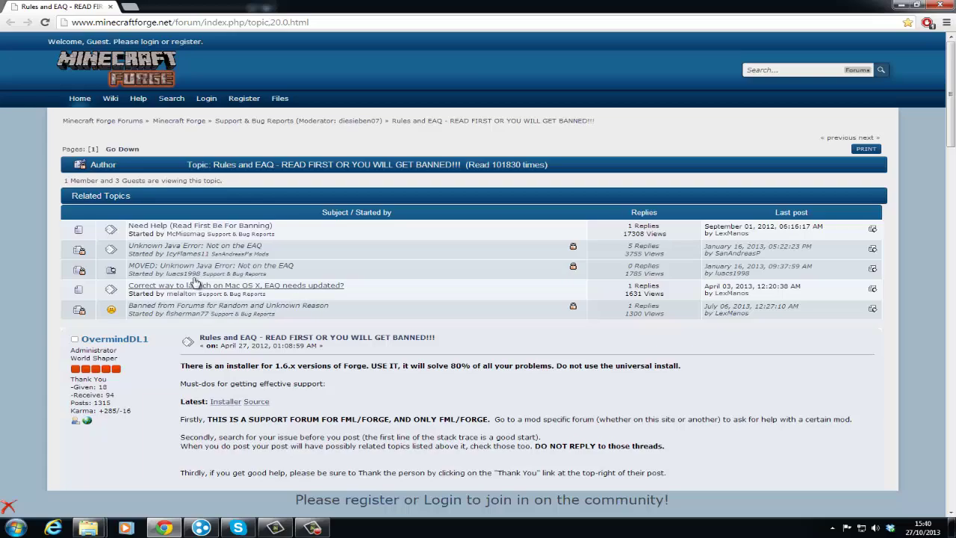
# Examine the Common Problems and Solutions section for the download error's fix and the Minecraft version each library archive is for.
pyautogui.scroll(-6, 233, 278)
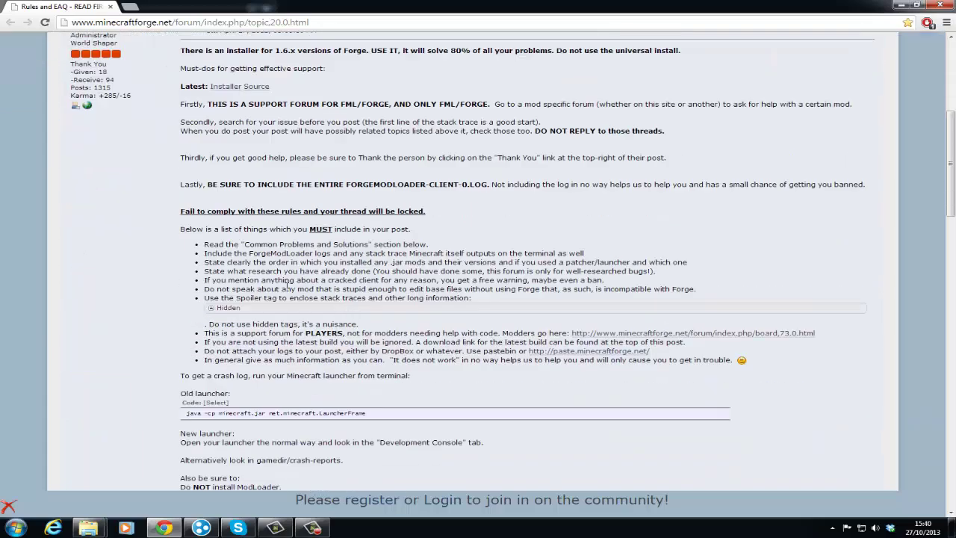
pyautogui.scroll(-4, 287, 288)
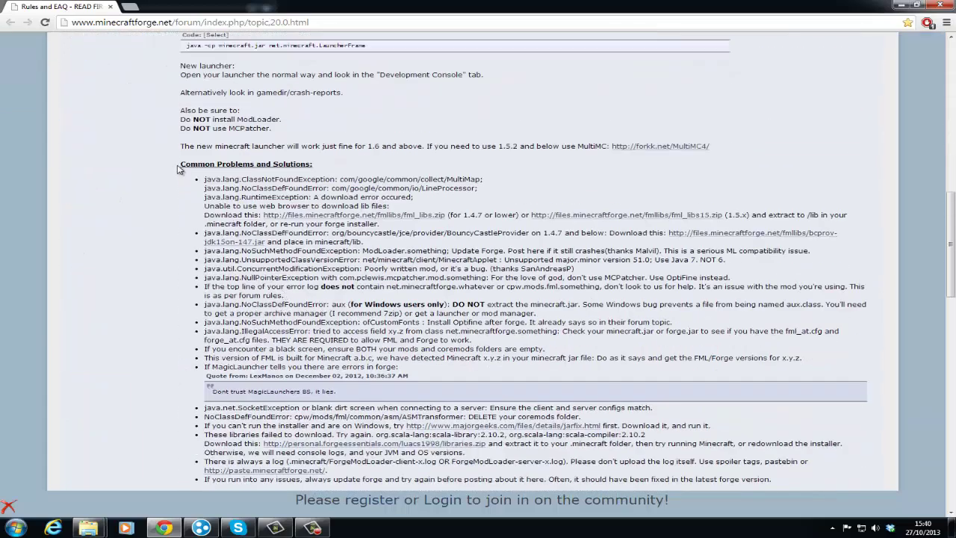
pyautogui.moveTo(177, 169); pyautogui.dragTo(354, 164)
pyautogui.click(267, 188)
pyautogui.moveTo(204, 181); pyautogui.dragTo(482, 180)
pyautogui.click(282, 188)
pyautogui.moveTo(484, 215); pyautogui.dragTo(507, 216)
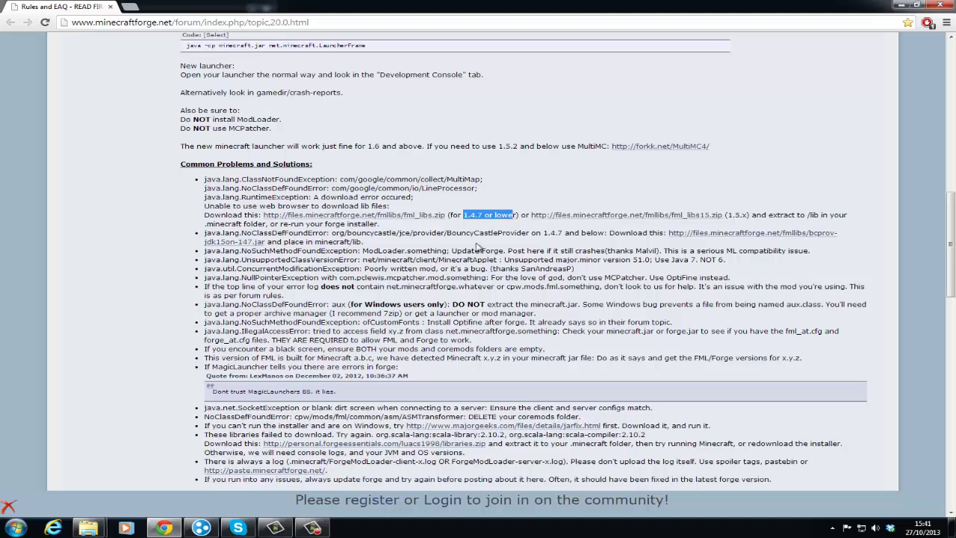
pyautogui.click(729, 215)
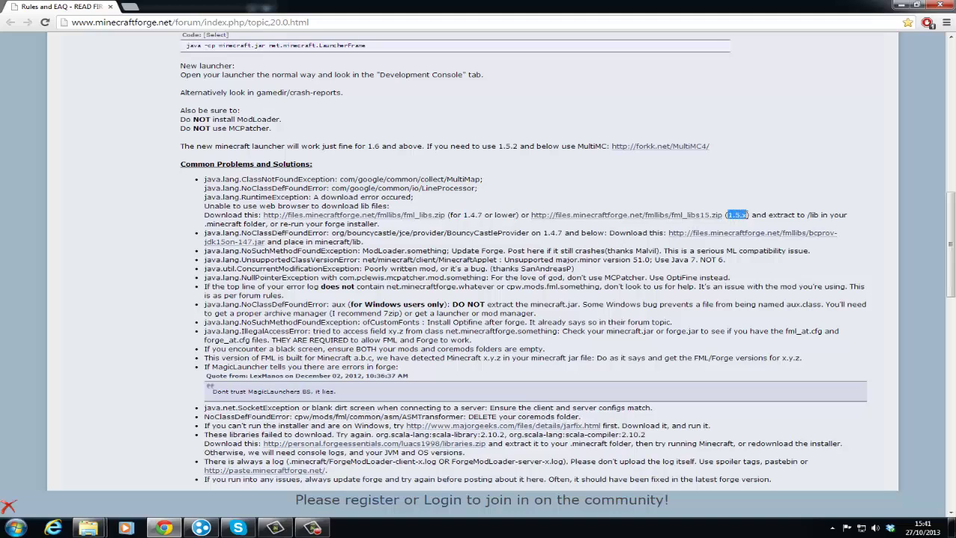
# Download fml_libs15.zip from the 1.5.x link, show it in its folder and minimize the browser.
pyautogui.click(621, 215)
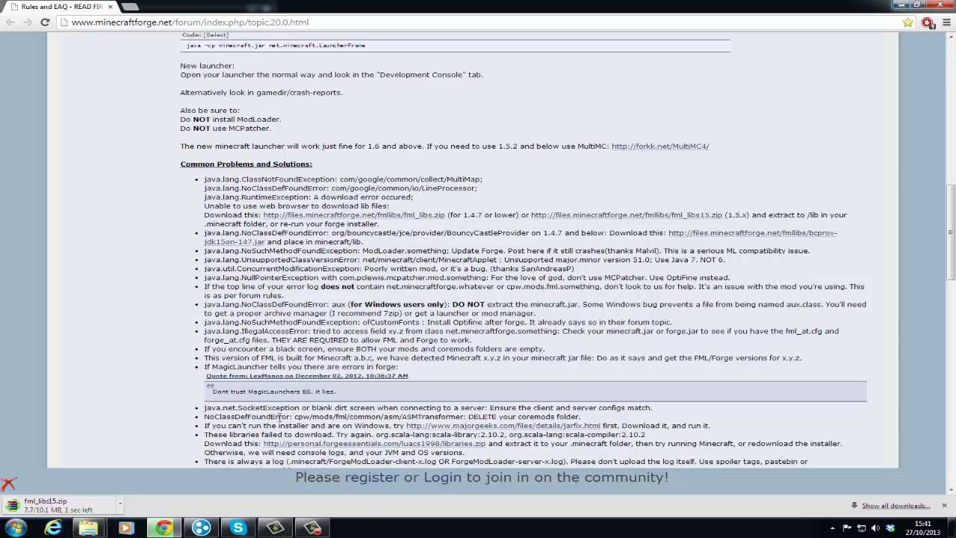
pyautogui.click(123, 506)
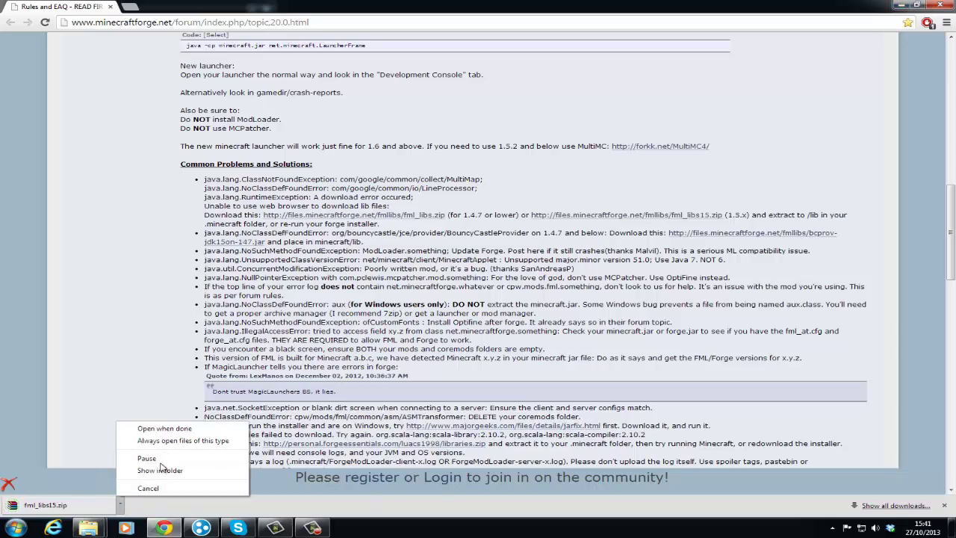
pyautogui.click(160, 469)
pyautogui.click(901, 6)
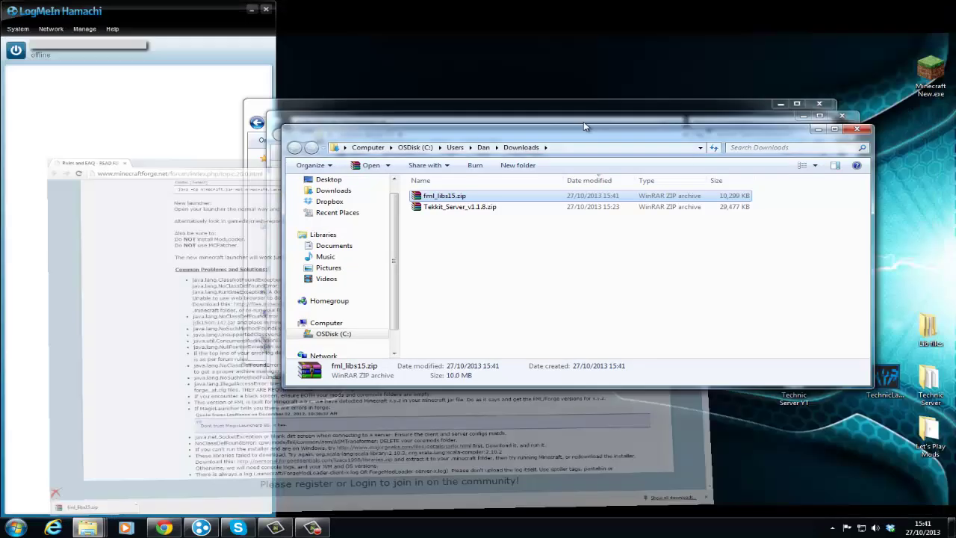
# Open fml_libs15.zip in WinRAR, dismiss the licence reminder, and arrange the archive window beside the Technic Server YT folder.
pyautogui.moveTo(477, 129); pyautogui.dragTo(314, 173)
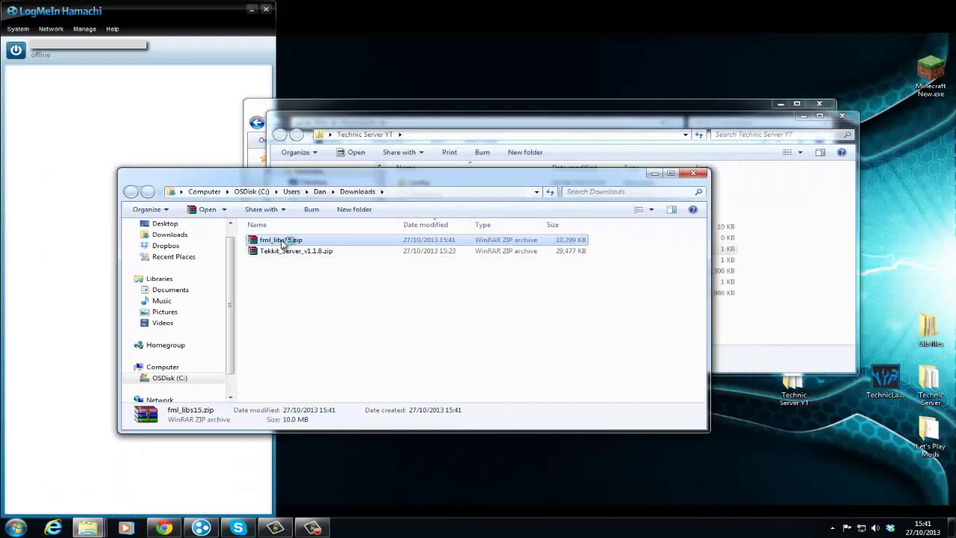
pyautogui.doubleClick(290, 240)
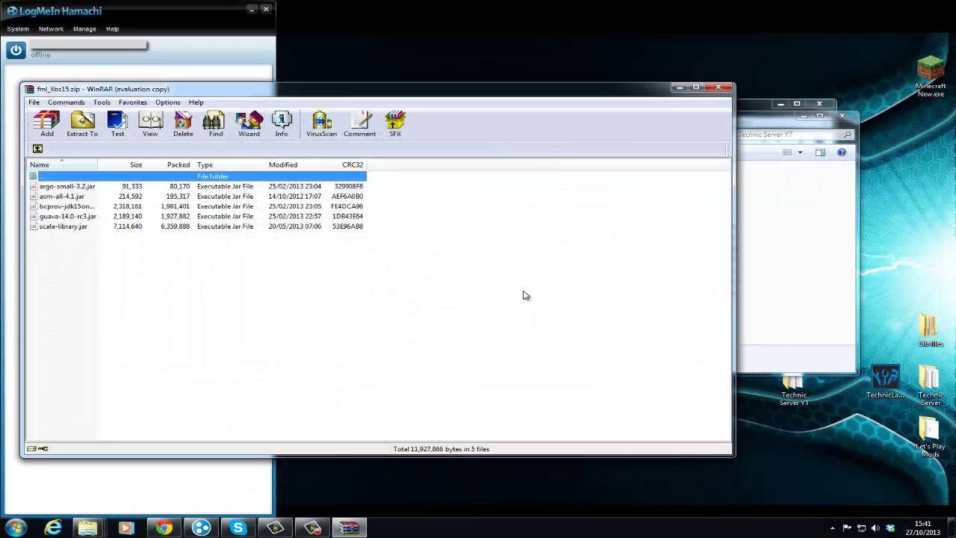
pyautogui.click(469, 228)
pyautogui.moveTo(452, 95); pyautogui.dragTo(412, 75)
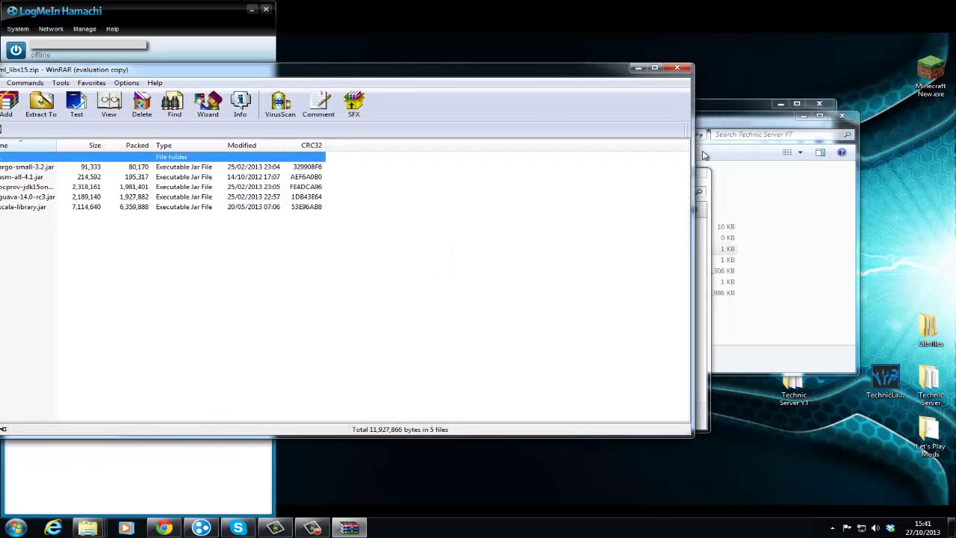
pyautogui.moveTo(704, 155); pyautogui.dragTo(758, 193)
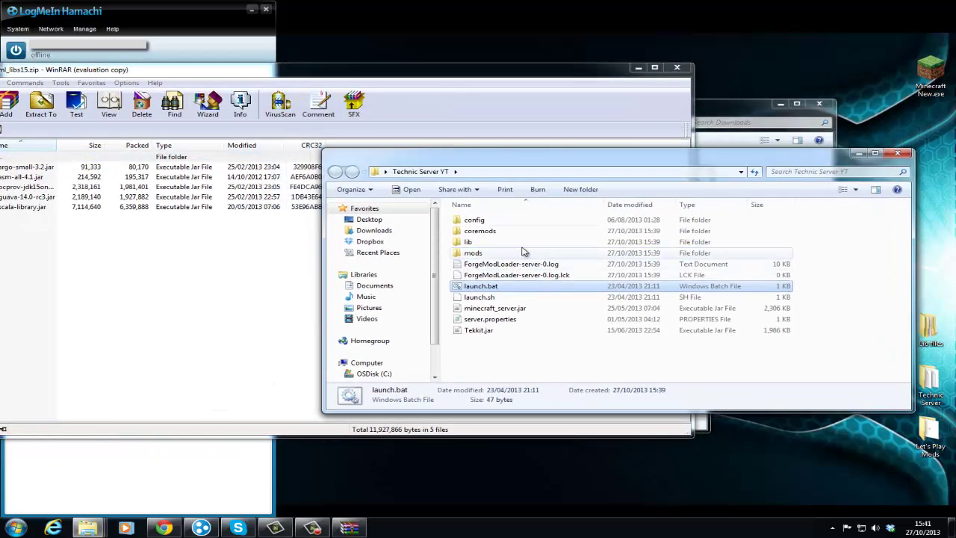
# Delete all files in the server's lib folder and copy the five jar files from fml_libs15.zip into it.
pyautogui.doubleClick(521, 246)
pyautogui.moveTo(505, 212); pyautogui.dragTo(546, 322)
pyautogui.press('Delete')
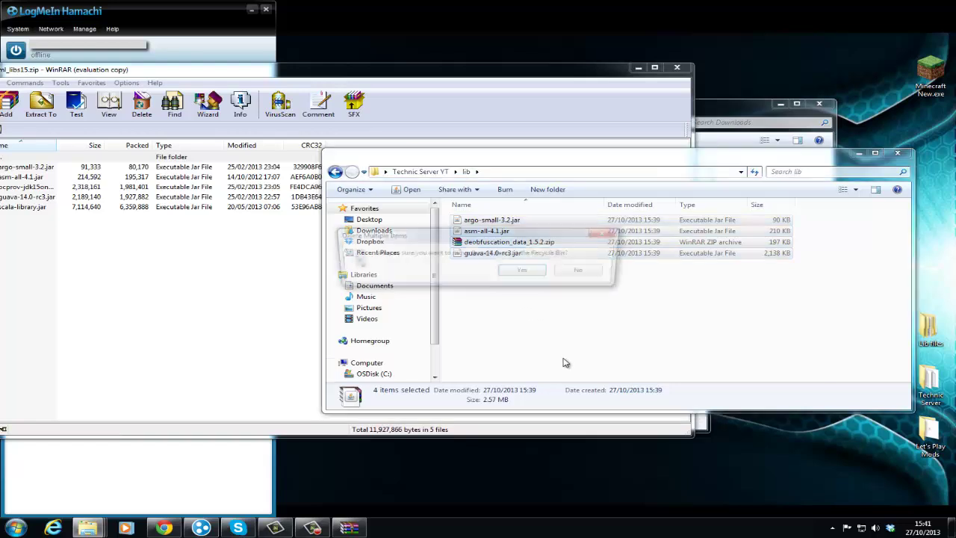
pyautogui.click(523, 270)
pyautogui.moveTo(142, 268); pyautogui.dragTo(100, 159)
pyautogui.moveTo(142, 205); pyautogui.dragTo(736, 272)
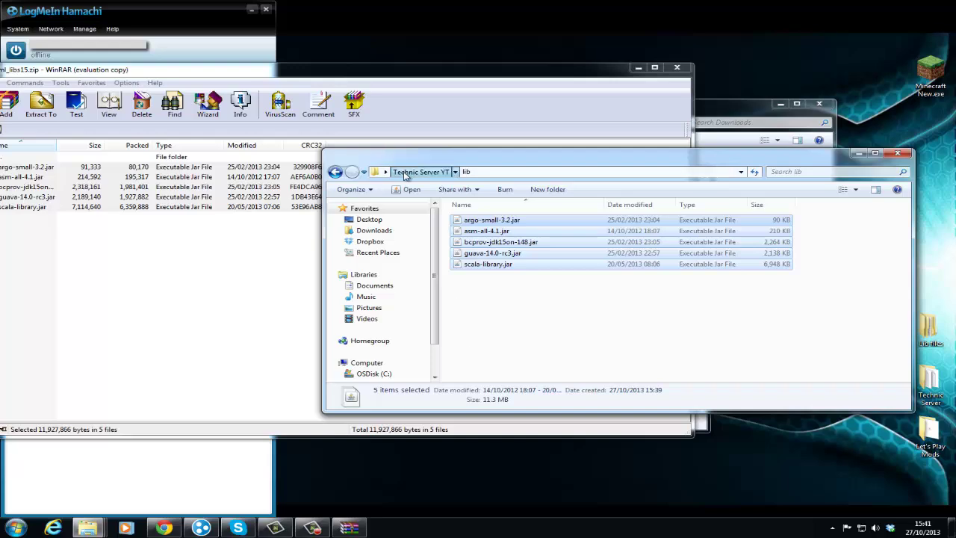
# Run launch.bat from the Technic Server YT folder and close the WinRAR archive window.
pyautogui.click(404, 173)
pyautogui.click(521, 289)
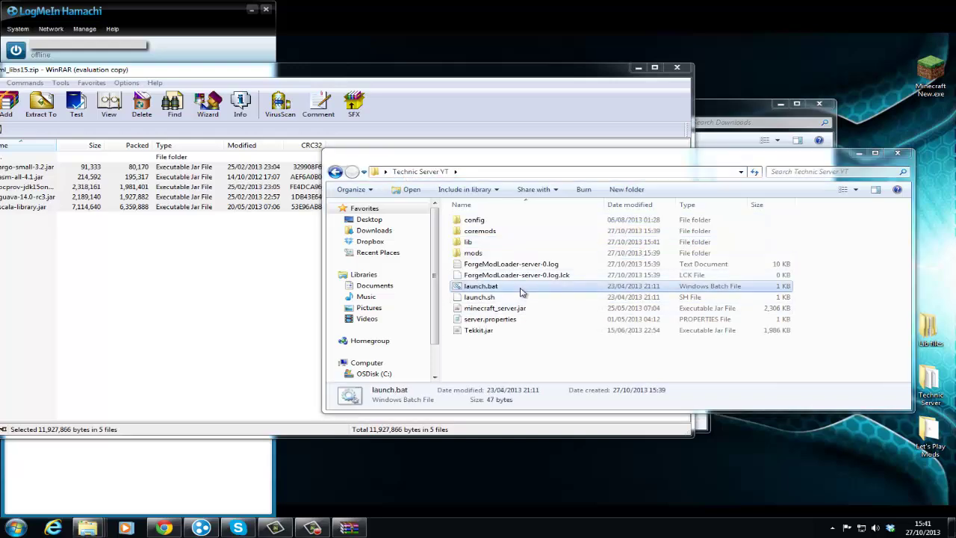
pyautogui.doubleClick(521, 291)
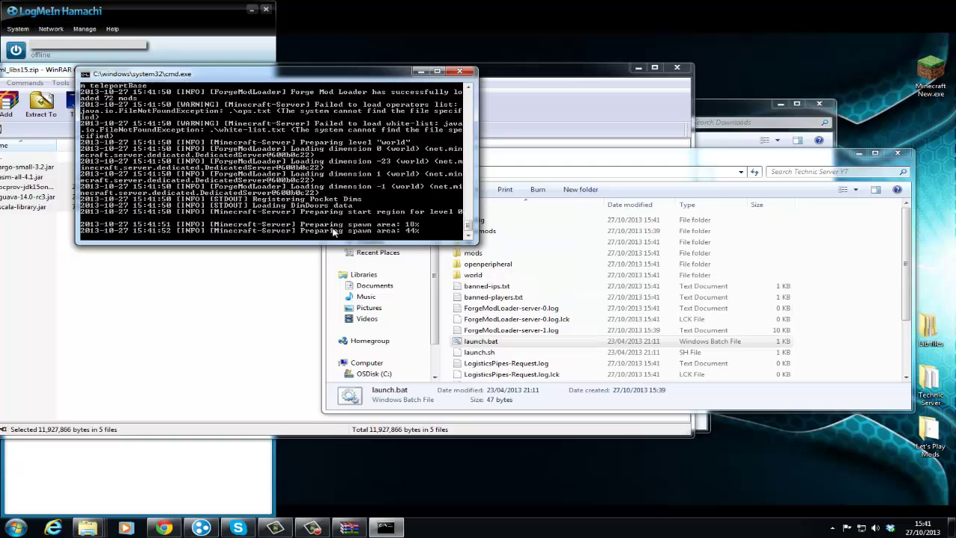
pyautogui.click(515, 94)
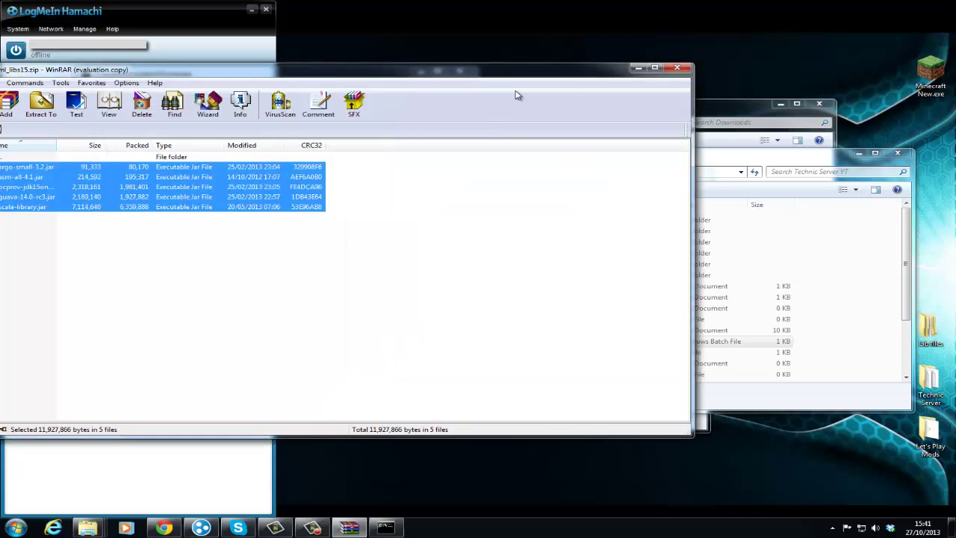
pyautogui.click(674, 69)
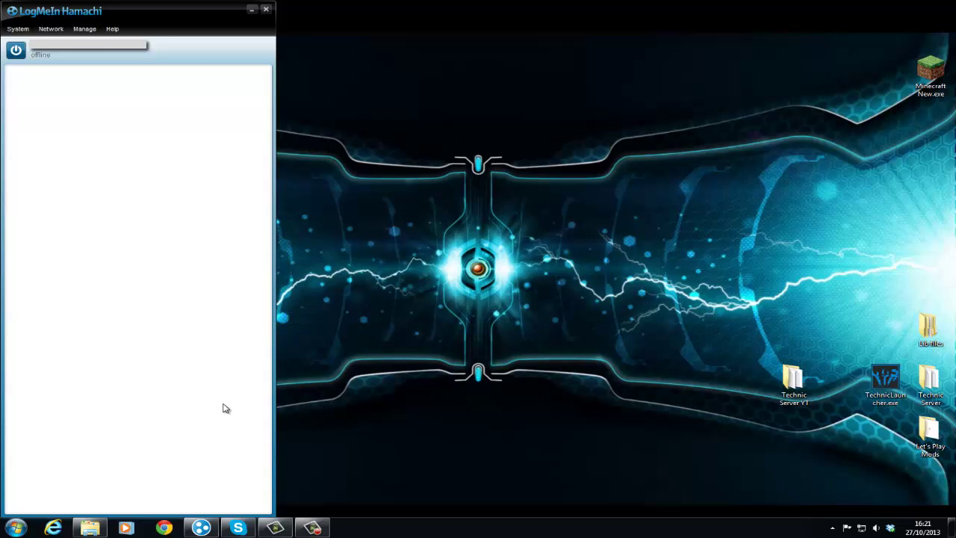
# Open Chrome, search Google for hamachi and open the LogMeIn Hamachi download page.
pyautogui.click(164, 527)
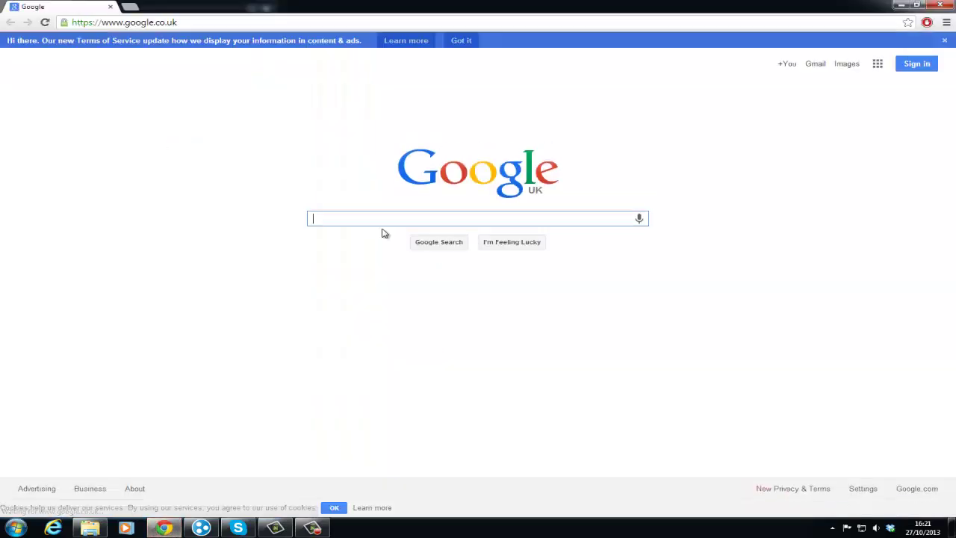
pyautogui.write('hamachi')
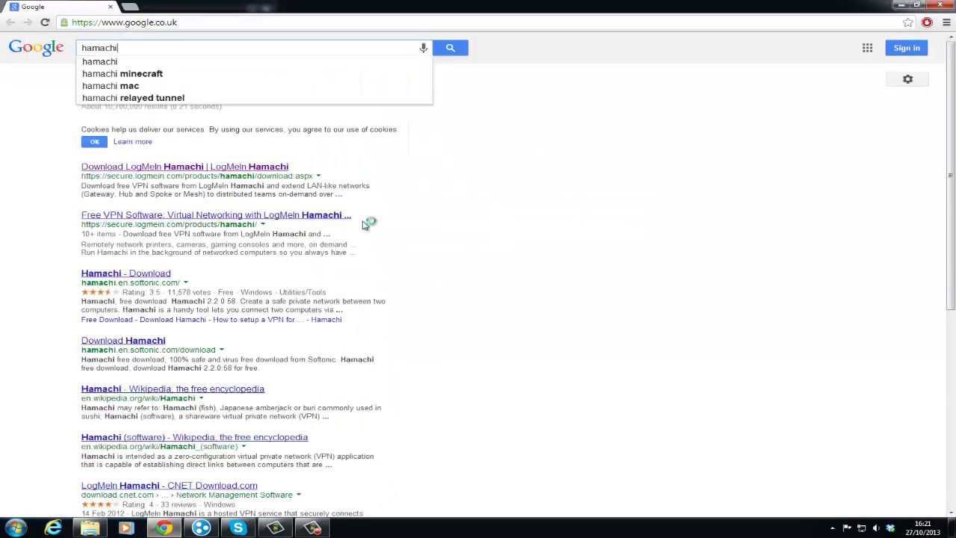
pyautogui.press('Return')
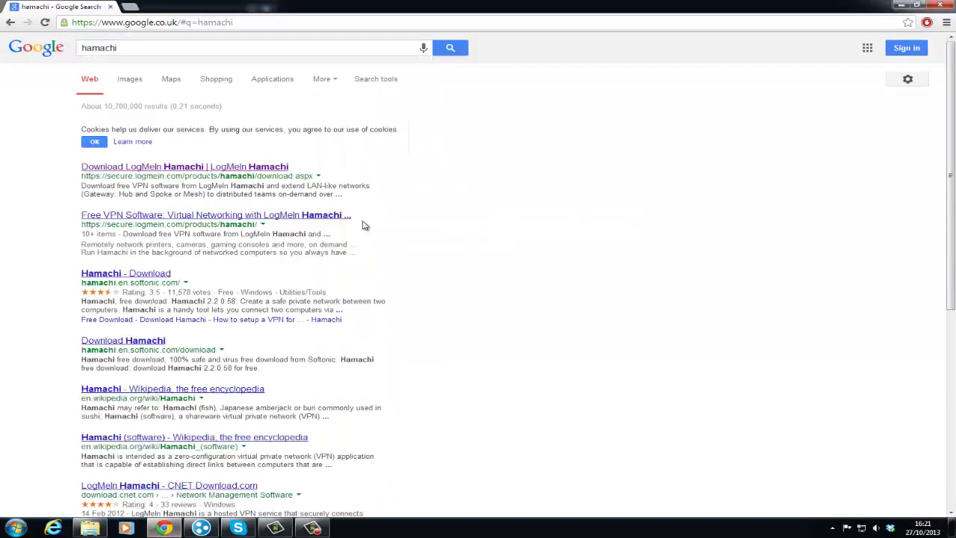
pyautogui.click(190, 169)
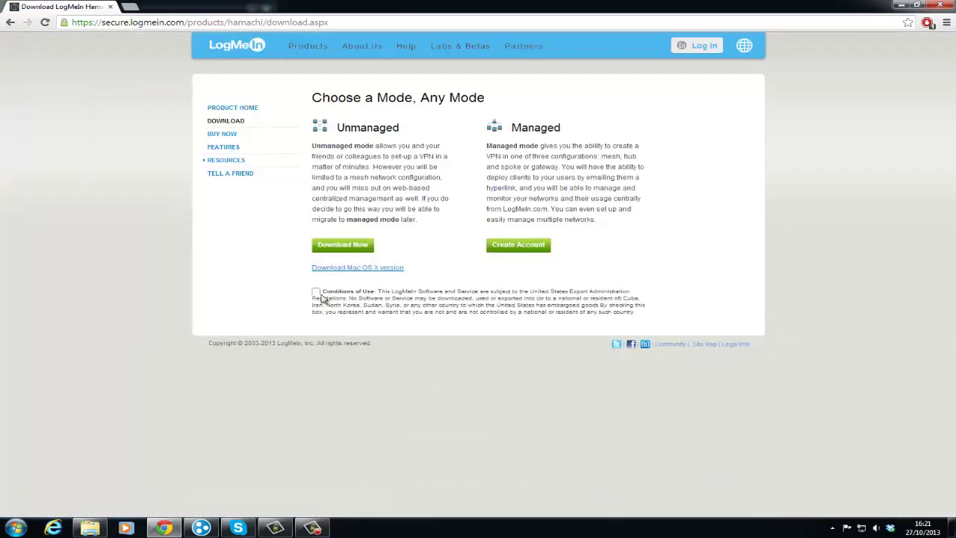
# Accept the conditions of use, download the unmanaged hamachi.msi installer and show it in its folder.
pyautogui.click(343, 246)
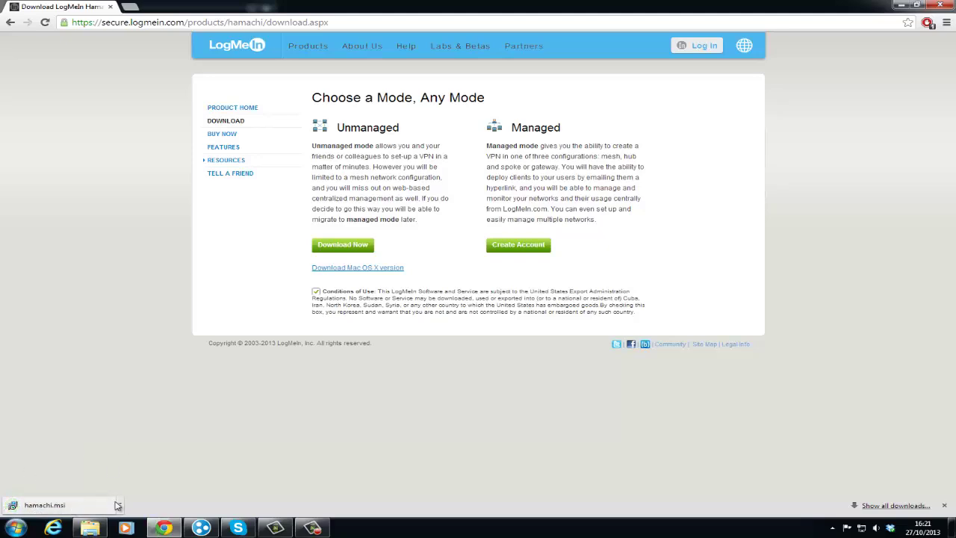
pyautogui.click(118, 505)
pyautogui.click(135, 476)
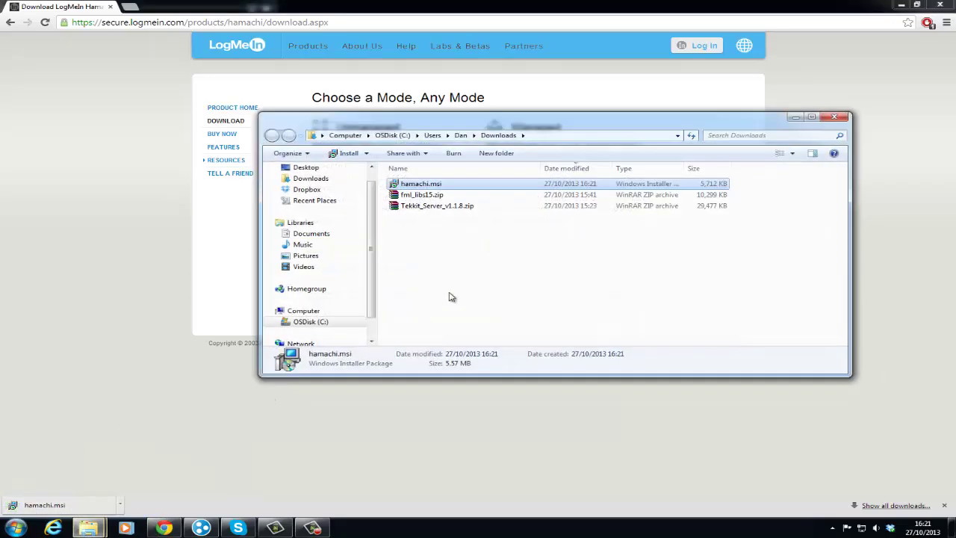
# Run the hamachi.msi installer as far as the language selection and cancel the setup.
pyautogui.doubleClick(418, 185)
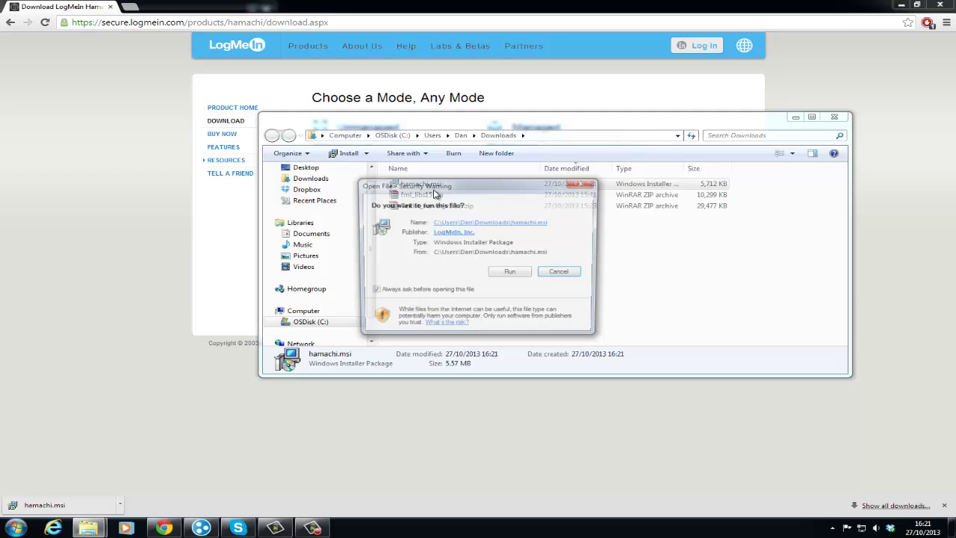
pyautogui.click(510, 271)
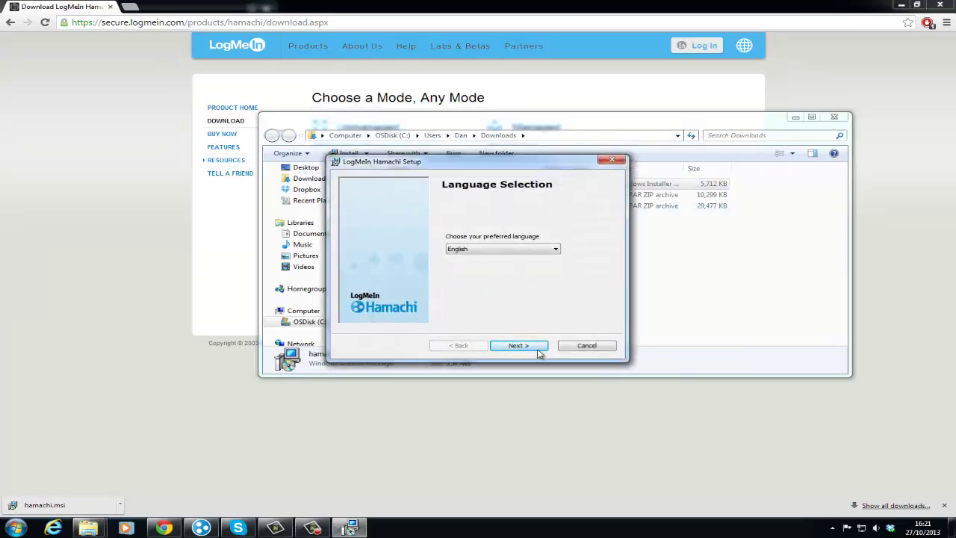
pyautogui.click(574, 348)
pyautogui.click(454, 278)
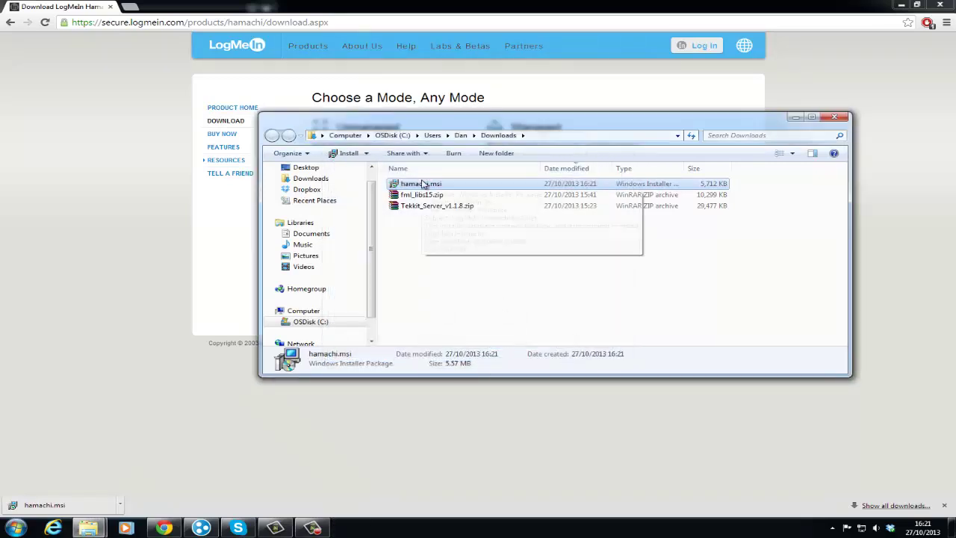
# Move hamachi.msi to the Recycle Bin, minimize the Downloads folder and close the browser.
pyautogui.press('Delete')
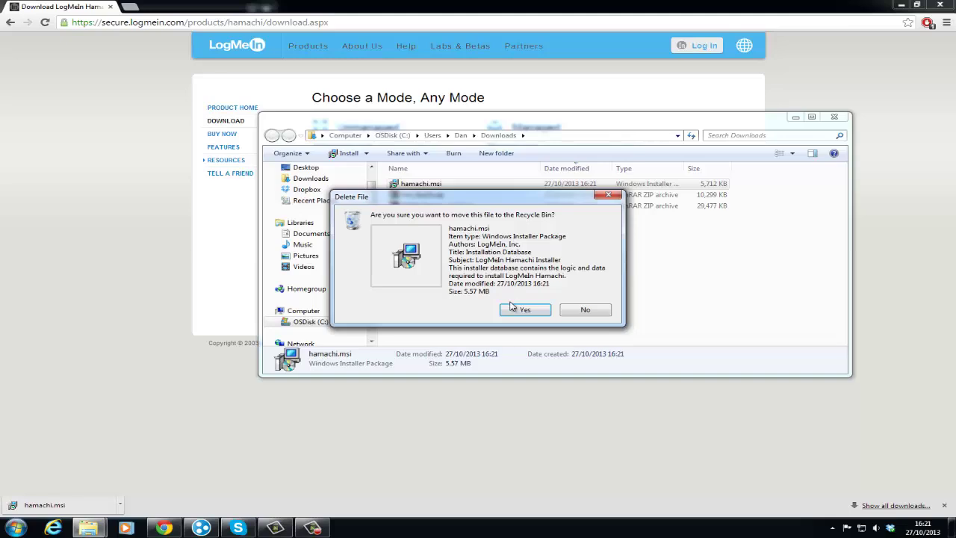
pyautogui.click(523, 309)
pyautogui.click(796, 118)
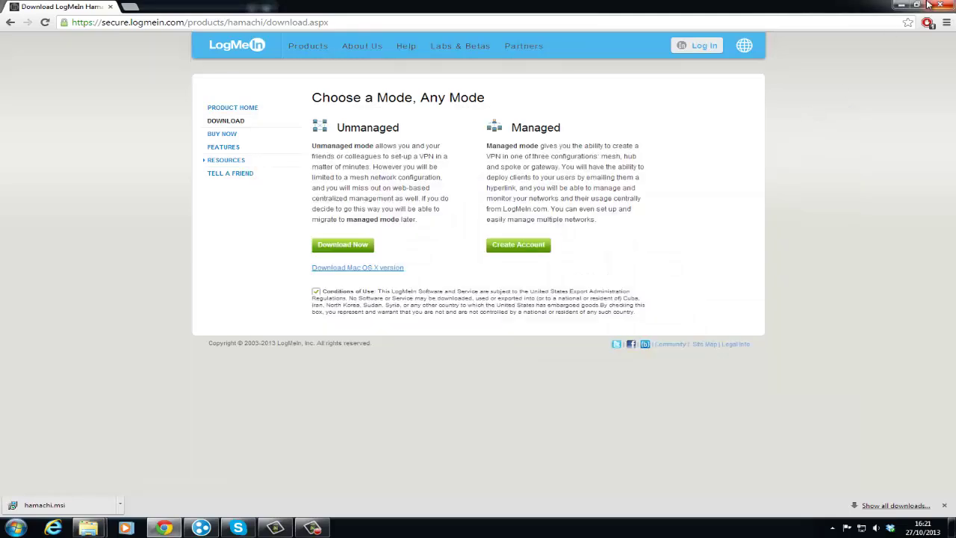
pyautogui.click(940, 4)
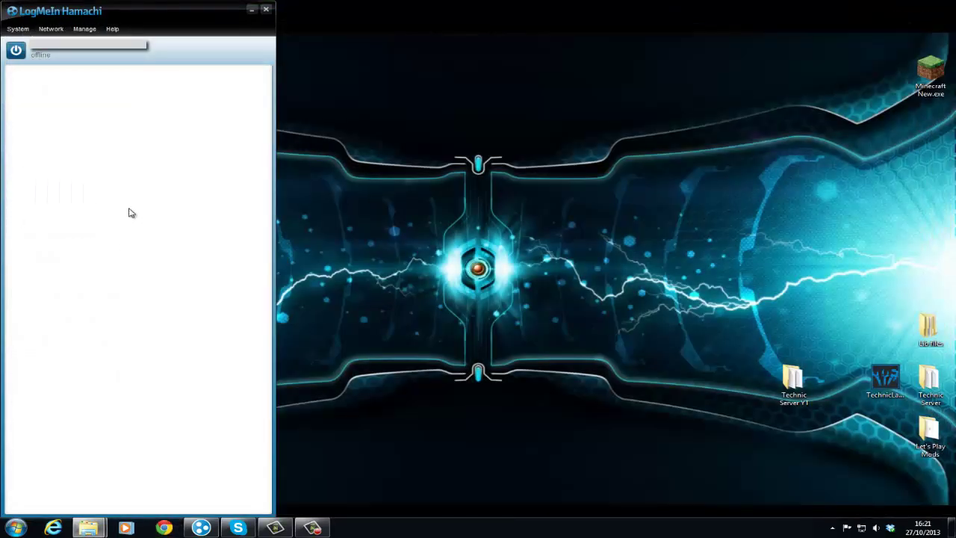
# Bring LogMeIn Hamachi online and open the form for creating a new network.
pyautogui.click(17, 50)
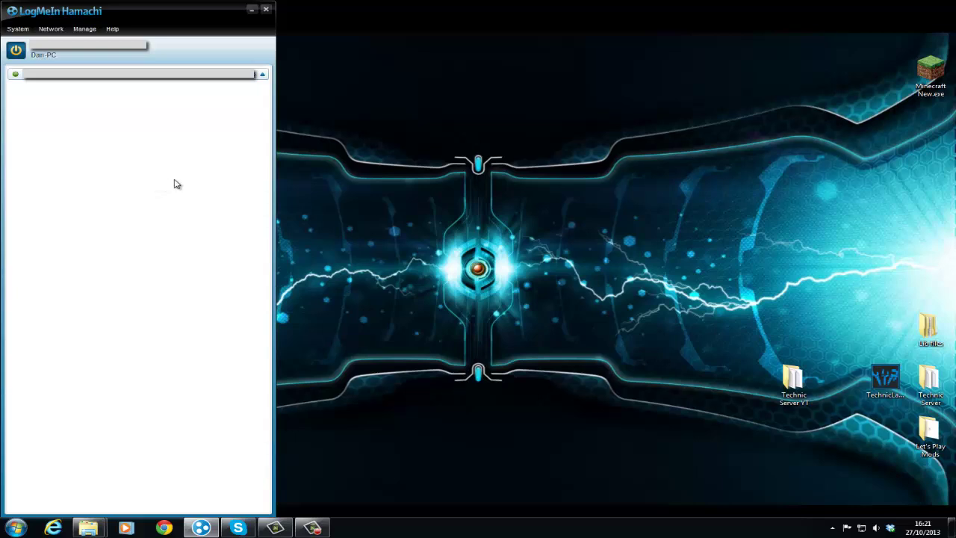
pyautogui.rightClick(80, 80)
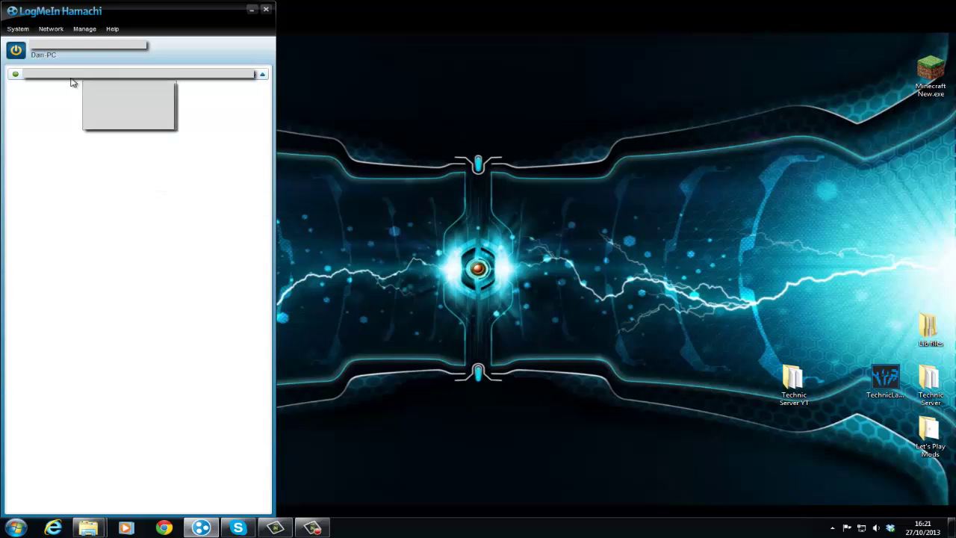
pyautogui.click(51, 29)
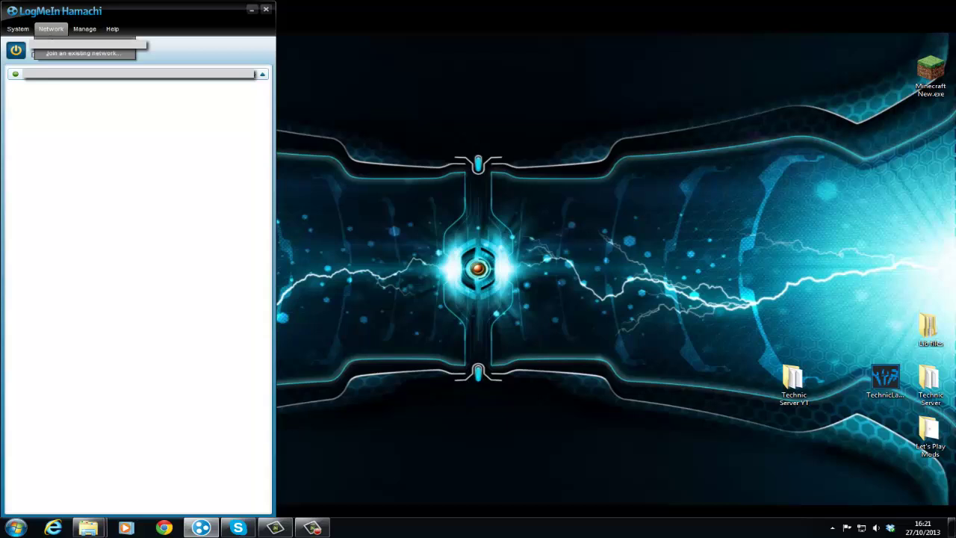
pyautogui.click(60, 43)
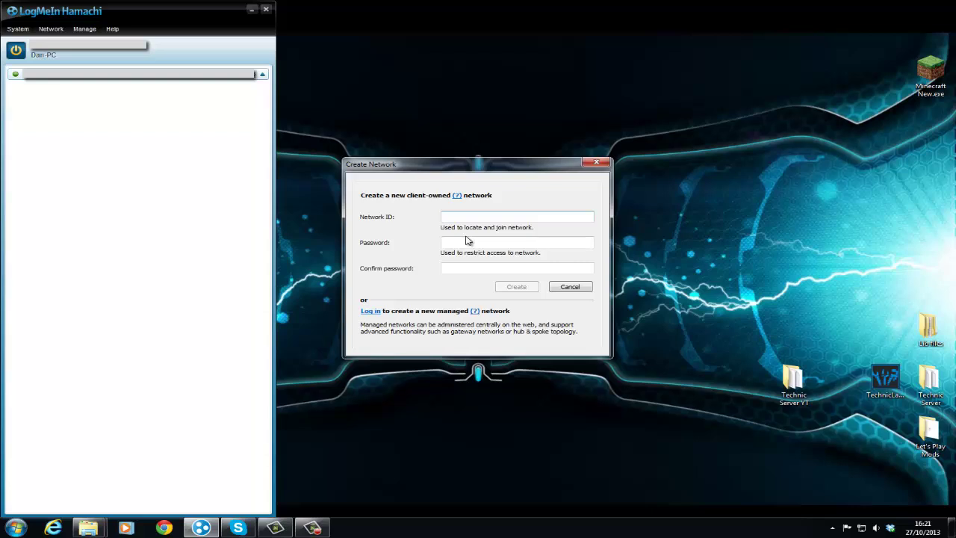
# Enter GamersRunWild as the network ID, fill in the network password and its confirmation, and try to create the network.
pyautogui.write('GamersRunWild')
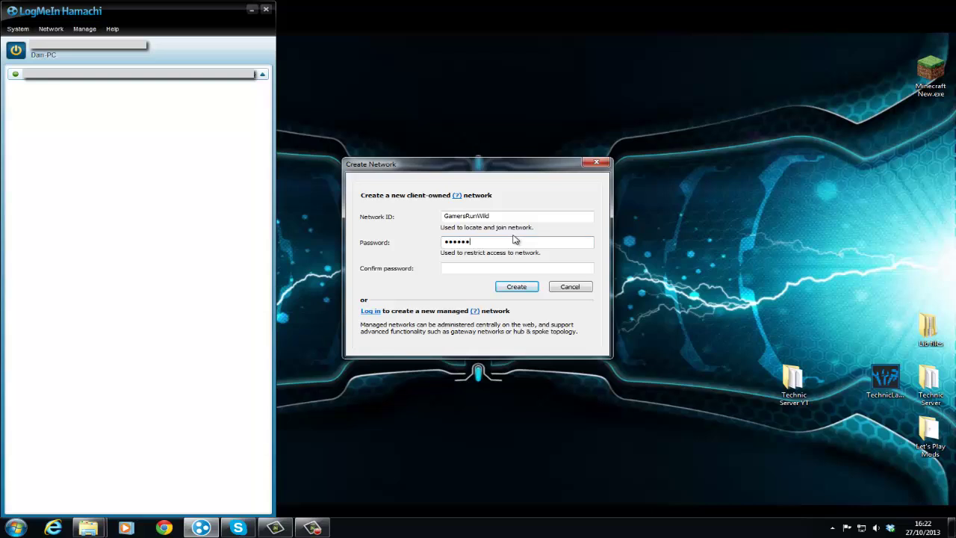
pyautogui.click(586, 271)
pyautogui.click(514, 286)
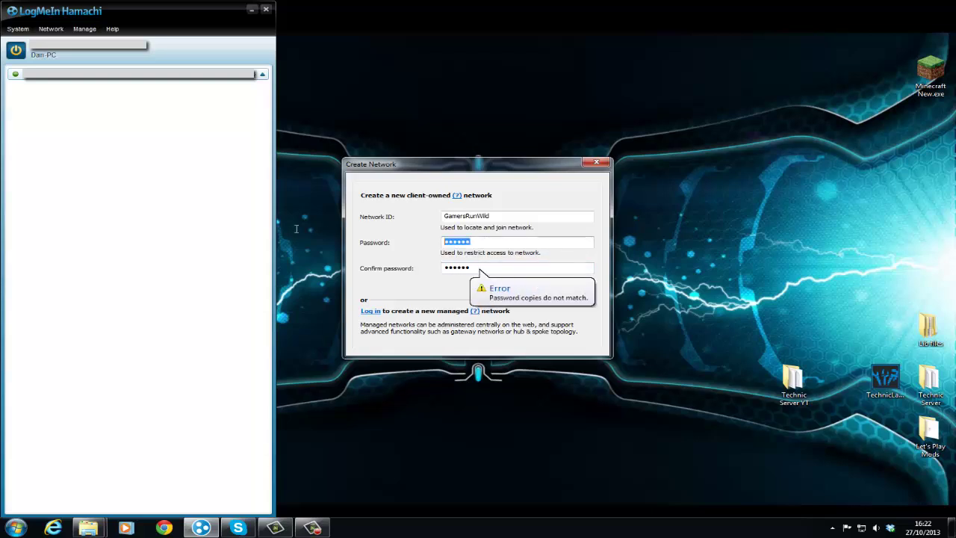
pyautogui.write('p')
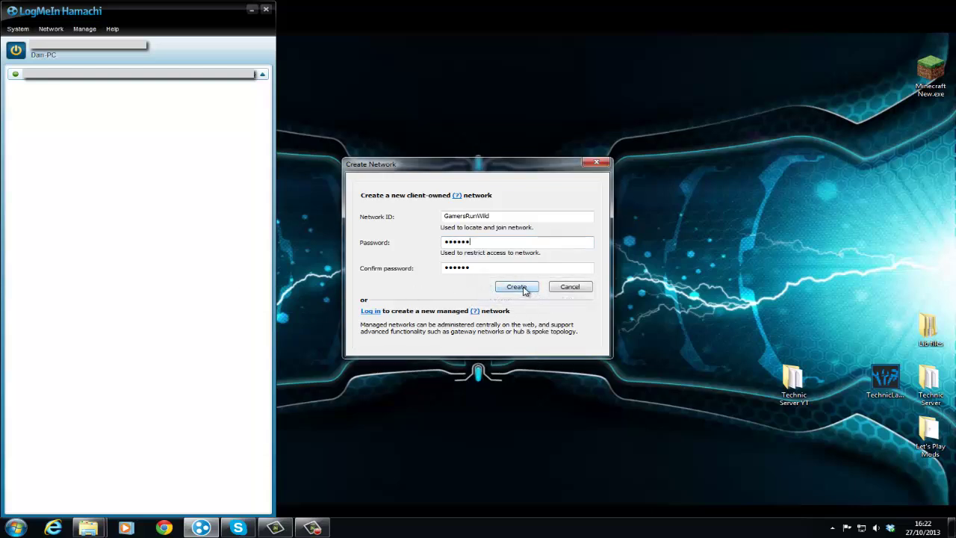
pyautogui.click(523, 289)
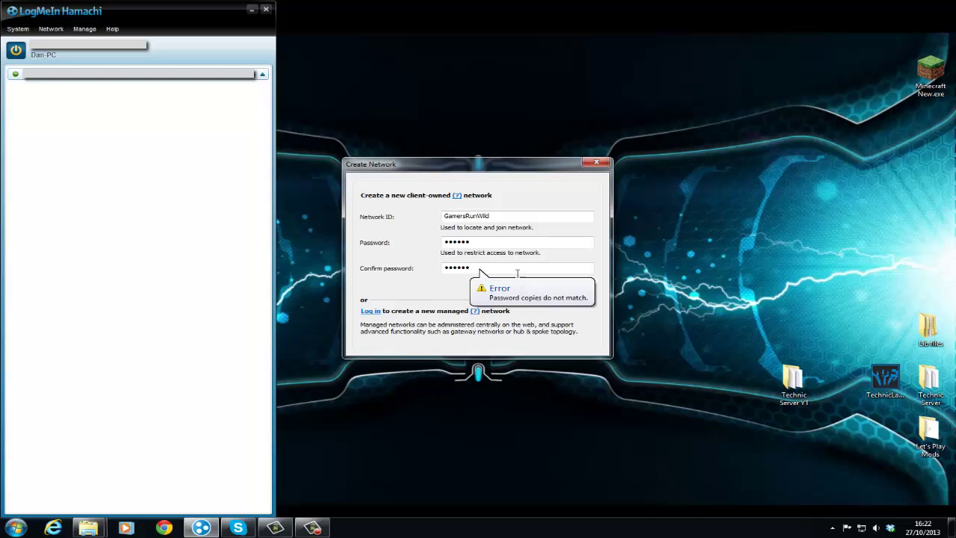
# Clear both password fields, re-enter the network password and its confirmation, and create the network.
pyautogui.doubleClick(521, 266)
pyautogui.press('BackSpace')
pyautogui.doubleClick(498, 243)
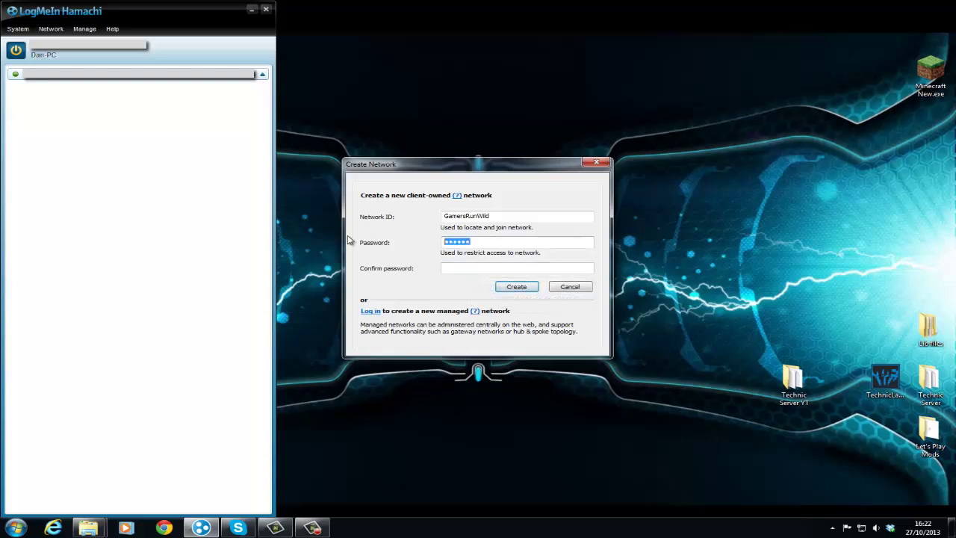
pyautogui.press('BackSpace')
pyautogui.write('••••••')
pyautogui.press('Tab')
pyautogui.click(509, 287)
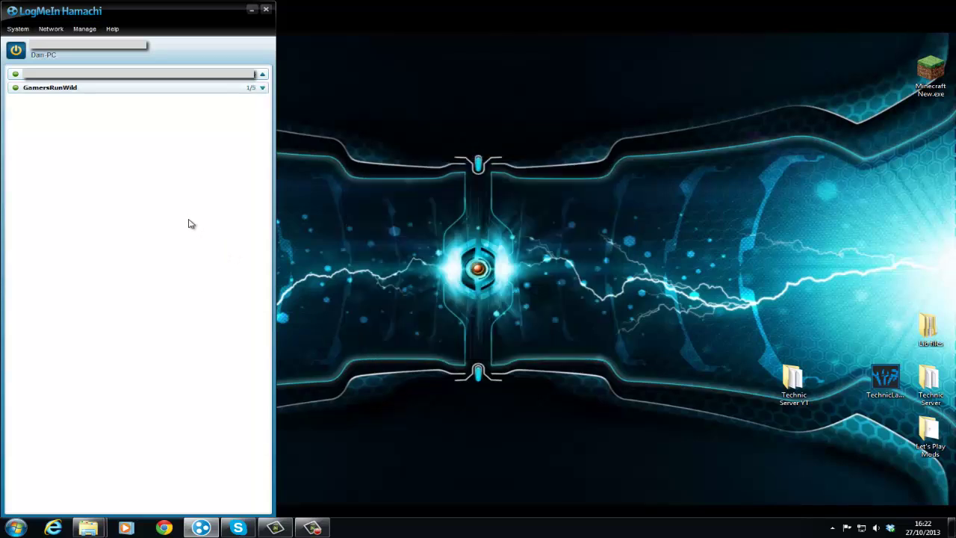
# In the GamersRunWild network's access settings, view the password change form without changing it and require manual approval of all new members.
pyautogui.rightClick(245, 91)
pyautogui.click(265, 121)
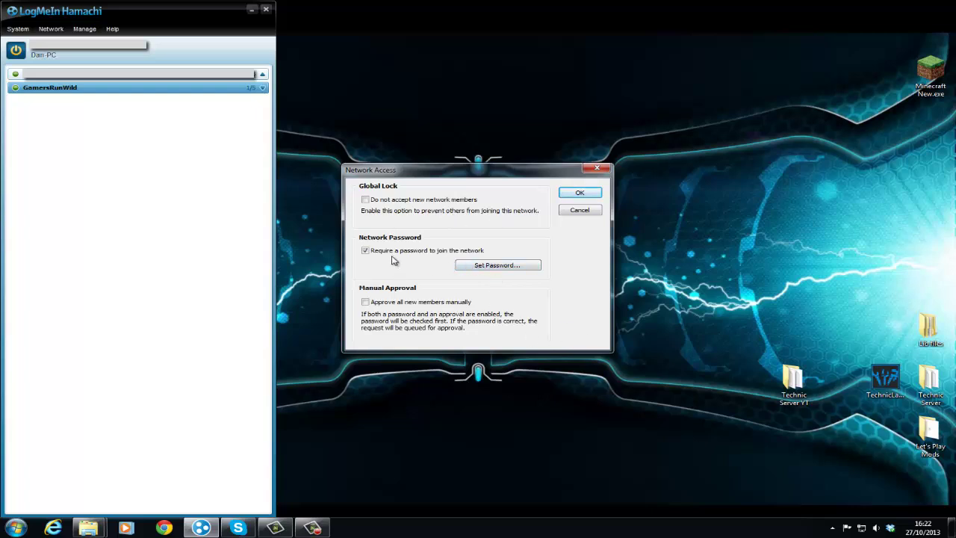
pyautogui.click(523, 268)
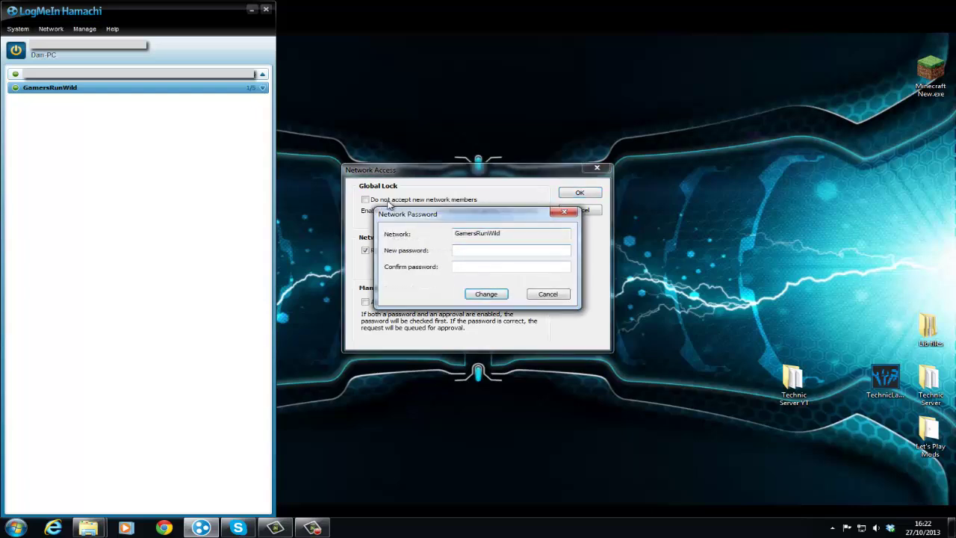
pyautogui.click(547, 295)
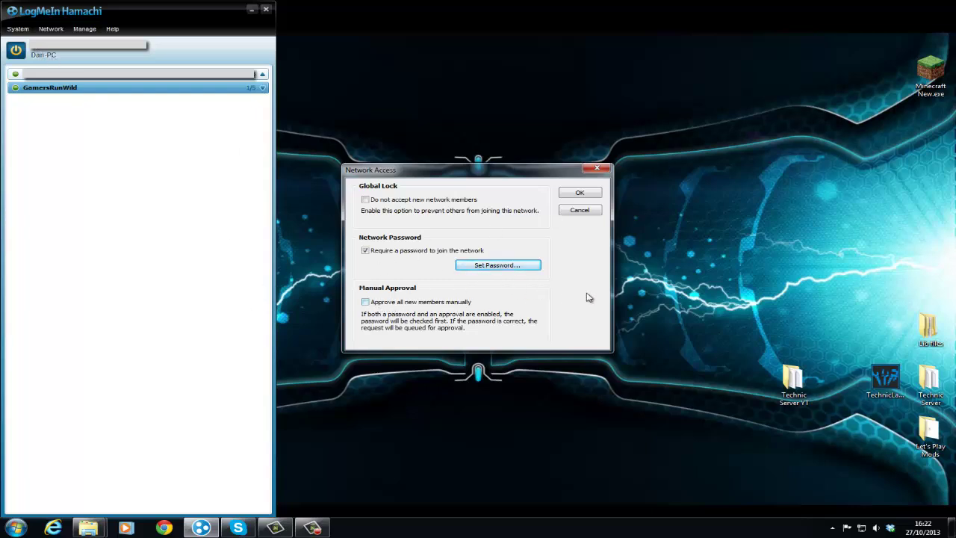
pyautogui.click(423, 302)
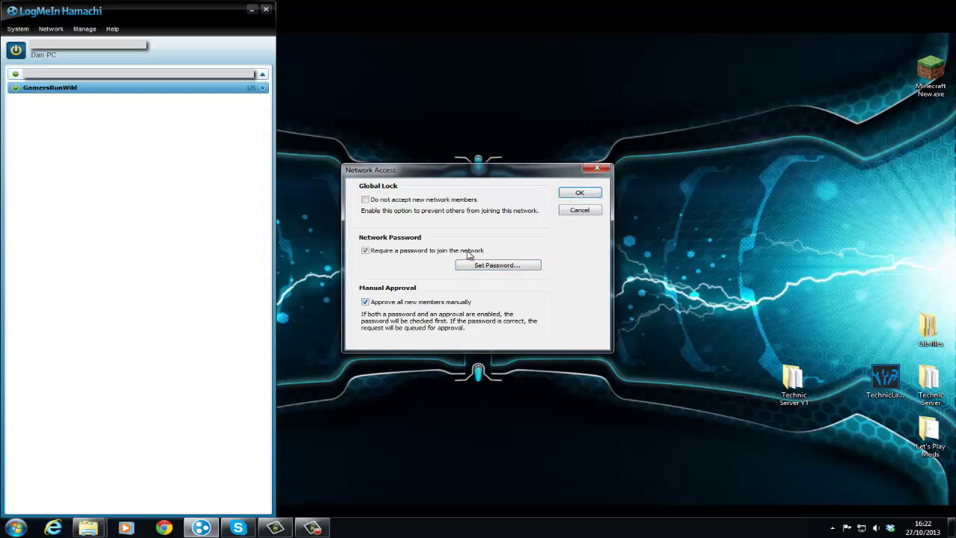
pyautogui.click(576, 195)
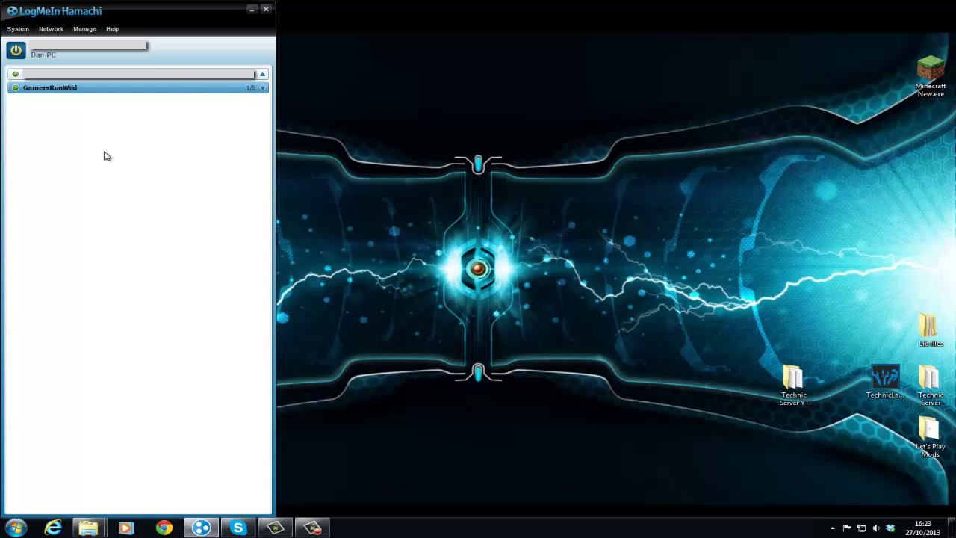
# View the form for joining an existing Hamachi network and close it without joining.
pyautogui.click(51, 30)
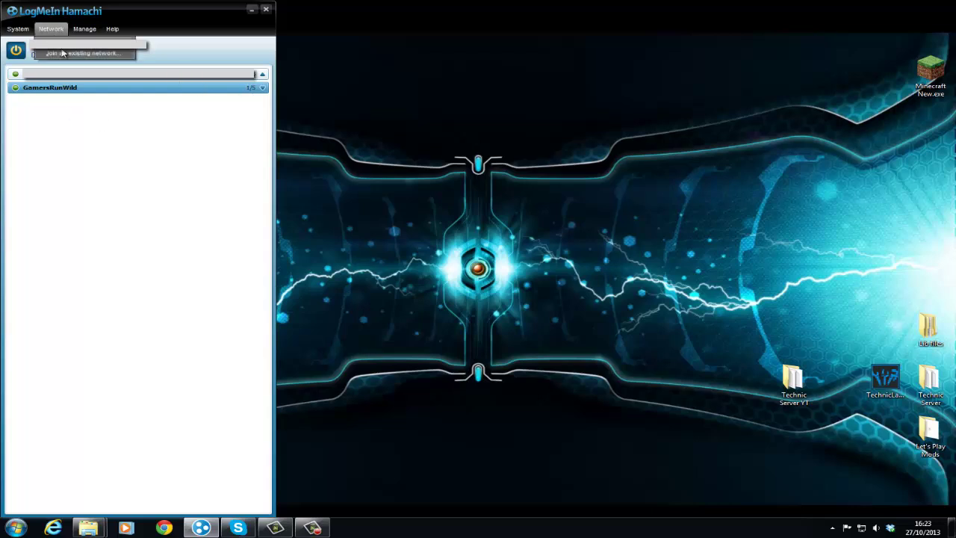
pyautogui.click(66, 54)
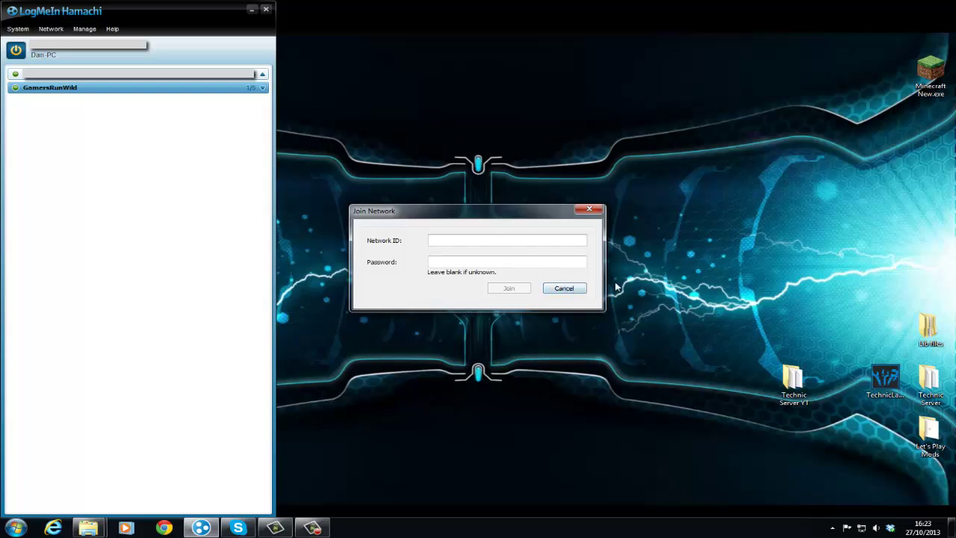
pyautogui.click(561, 292)
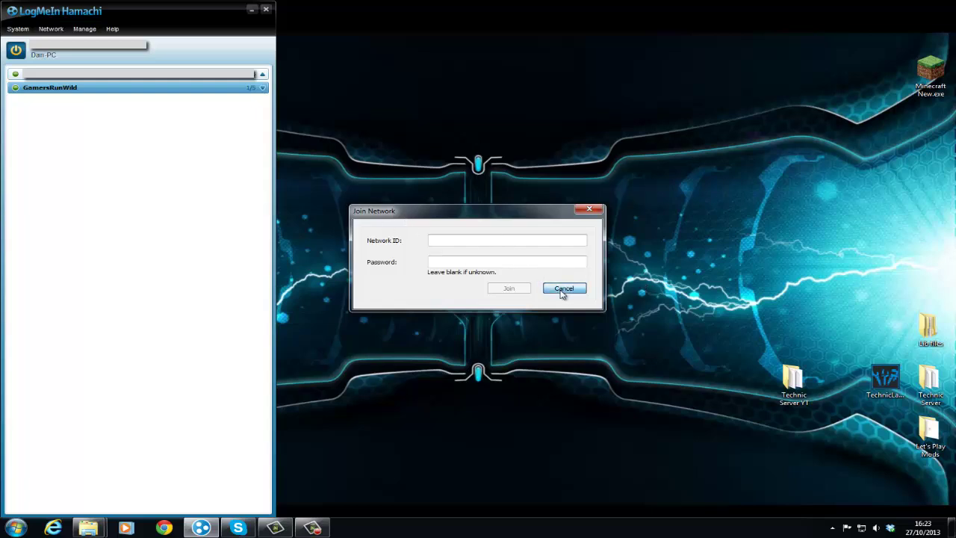
# Delete the GamersRunWild network from Hamachi and confirm its permanent removal.
pyautogui.rightClick(190, 95)
pyautogui.click(220, 134)
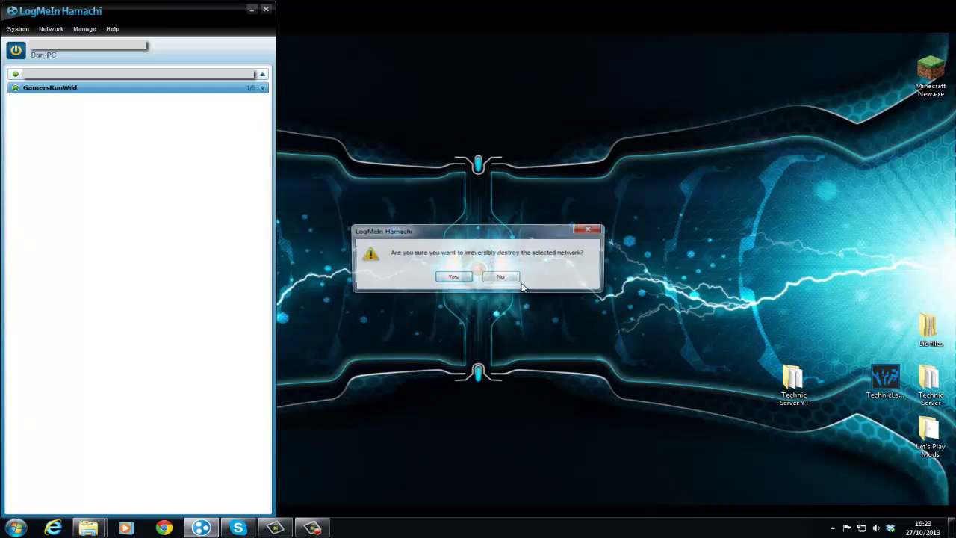
pyautogui.click(454, 277)
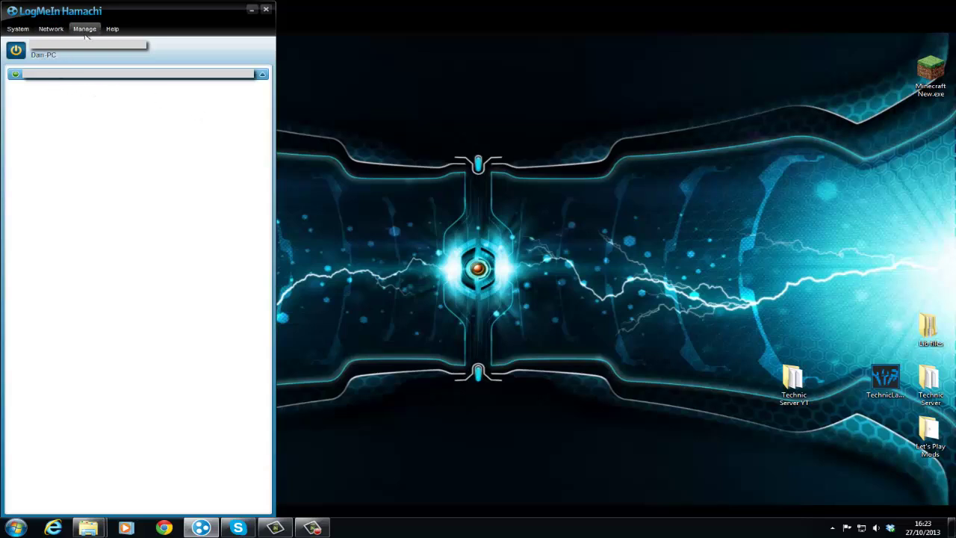
pyautogui.click(51, 28)
pyautogui.click(217, 73)
pyautogui.rightClick(228, 71)
pyautogui.click(183, 149)
# Start the Technic Launcher and run launch.bat from the Technic Server YT folder.
pyautogui.doubleClick(791, 379)
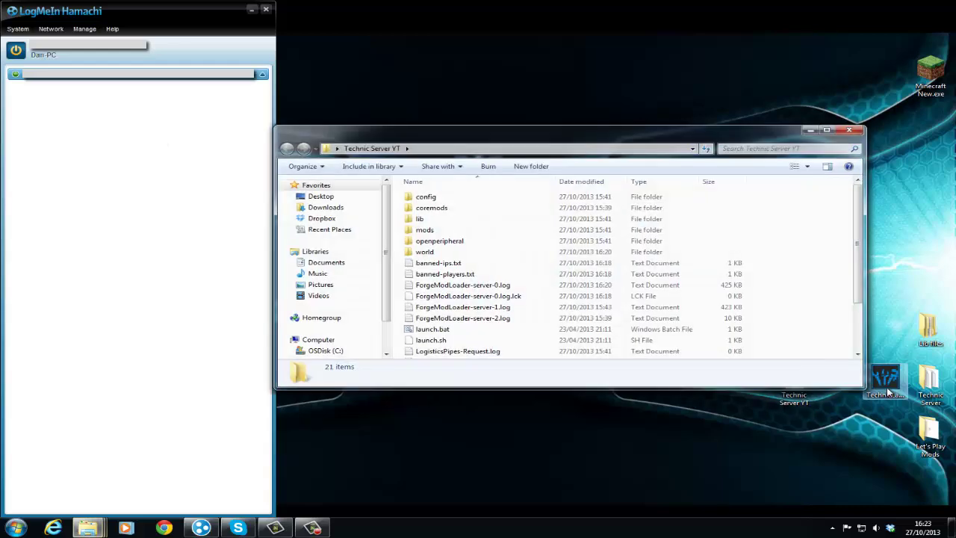
pyautogui.click(888, 390)
pyautogui.doubleClick(890, 390)
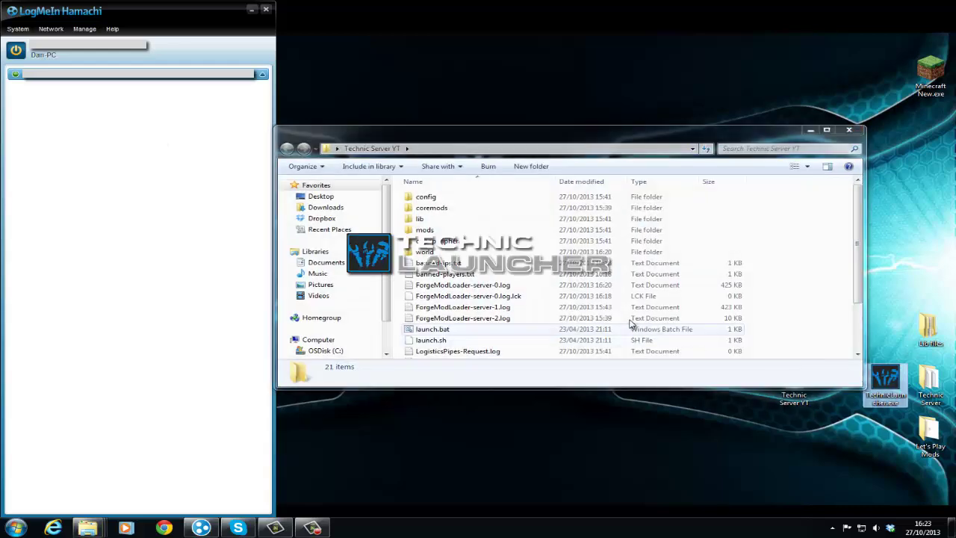
pyautogui.moveTo(549, 133); pyautogui.dragTo(556, 61)
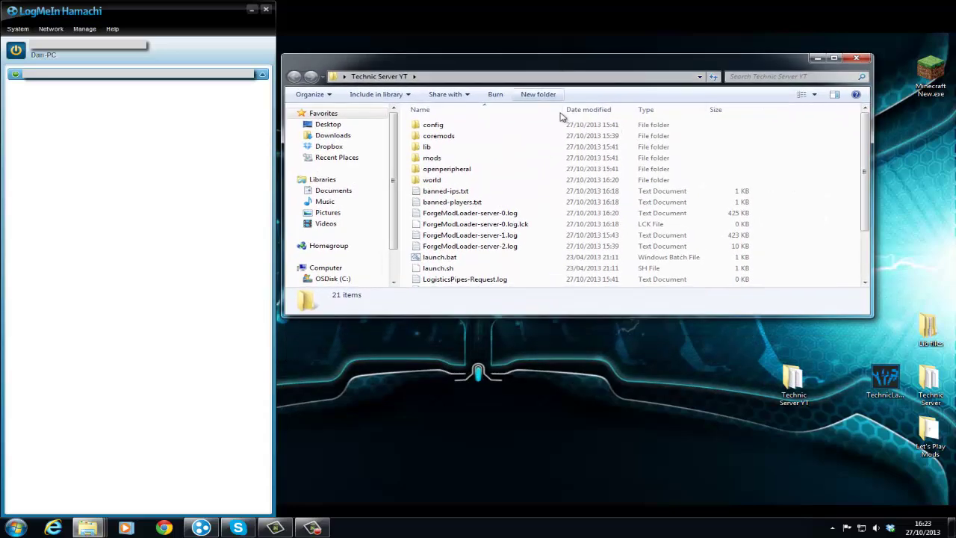
pyautogui.doubleClick(505, 258)
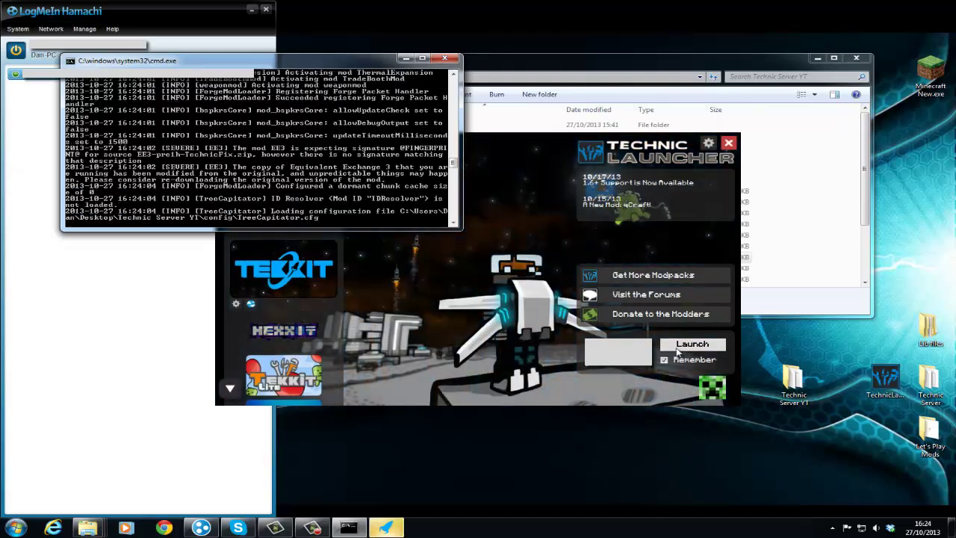
# Launch the Tekkit modpack from the Technic Launcher and minimise the server console after checking its startup log.
pyautogui.click(685, 348)
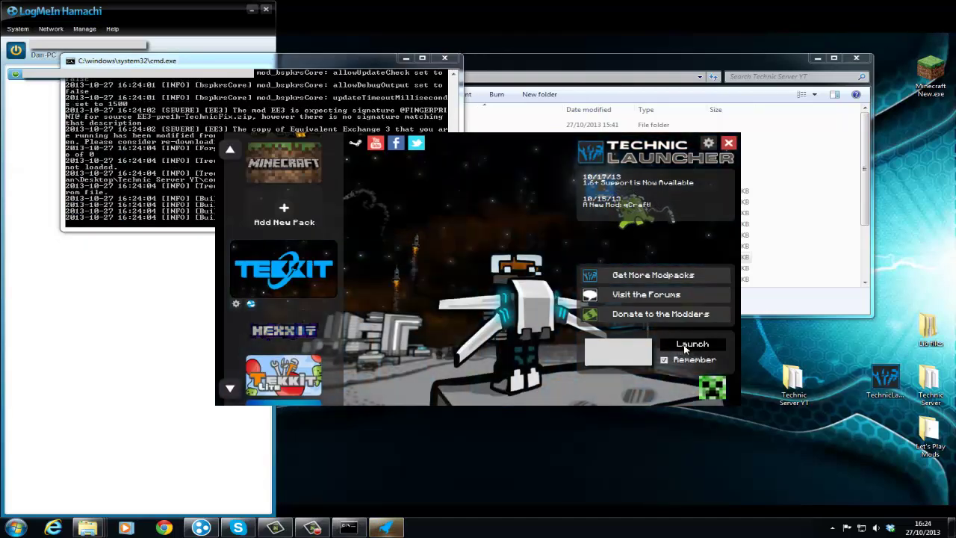
pyautogui.click(231, 64)
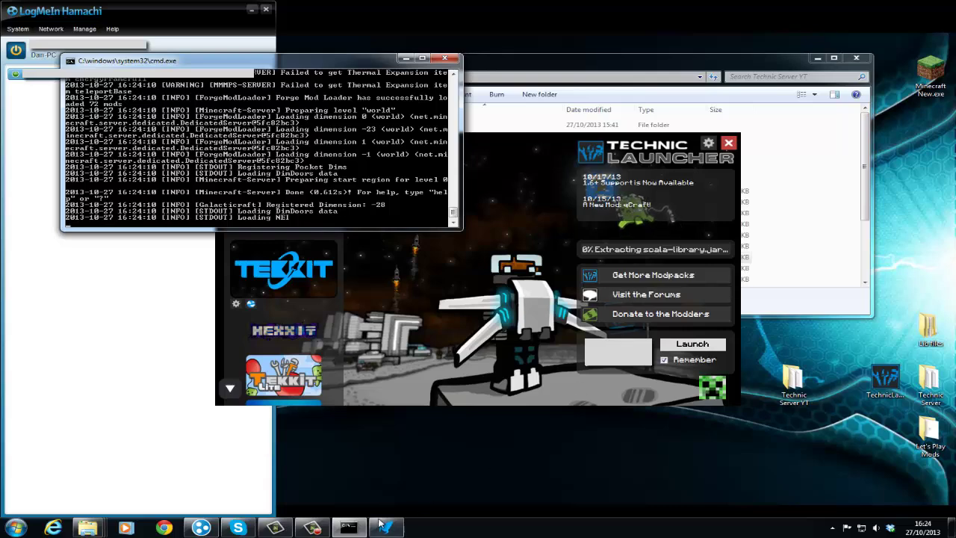
pyautogui.click(661, 351)
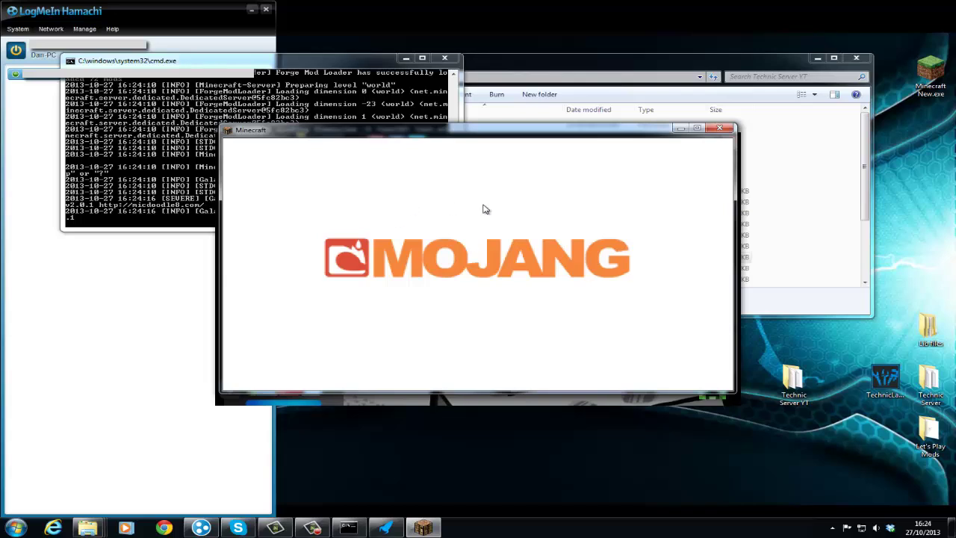
pyautogui.click(331, 67)
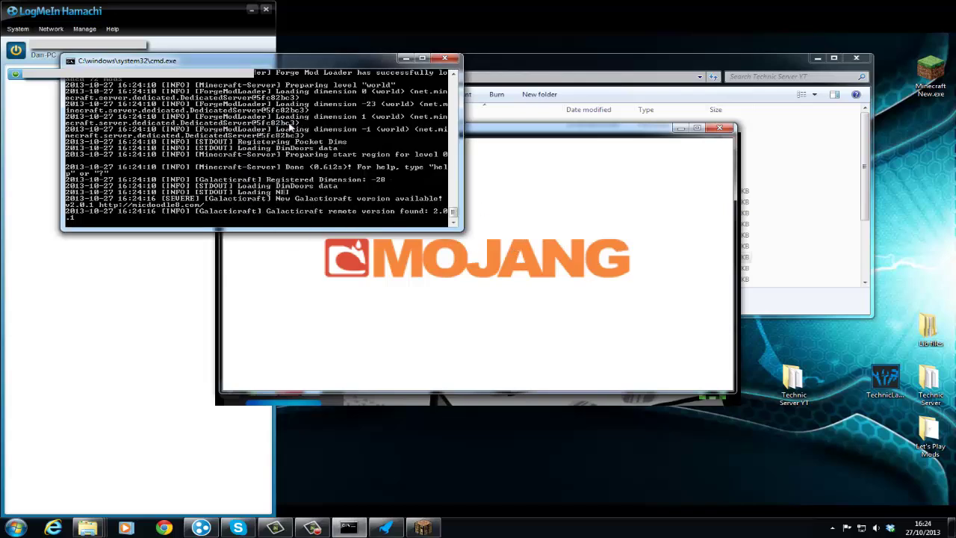
pyautogui.moveTo(408, 61); pyautogui.dragTo(539, 125)
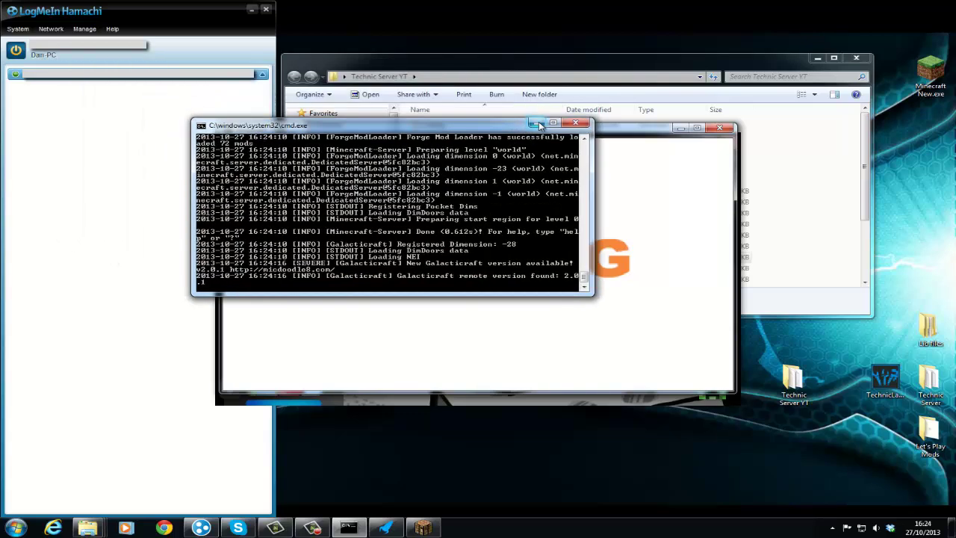
pyautogui.click(535, 123)
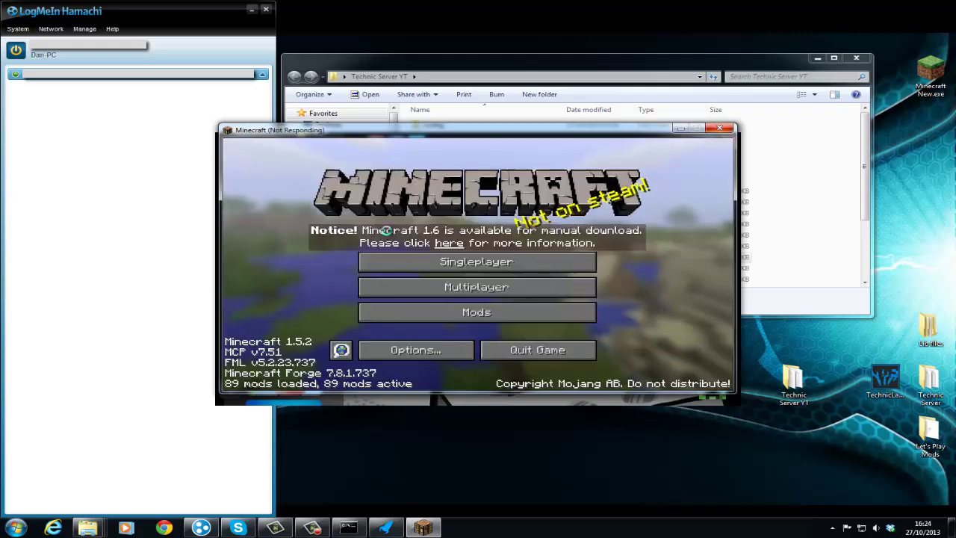
# Delete the "Minecraft Server" entry from Minecraft's multiplayer server list.
pyautogui.click(429, 291)
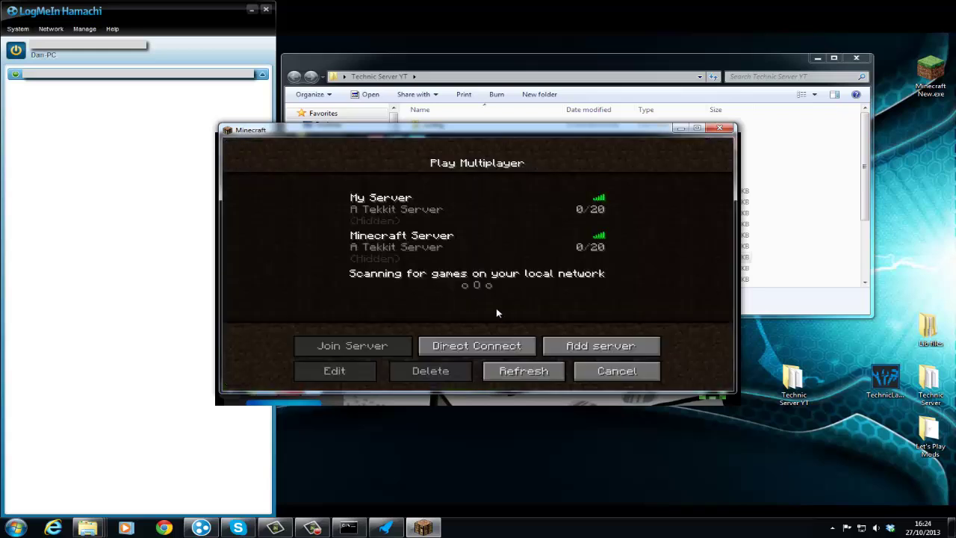
pyautogui.click(418, 258)
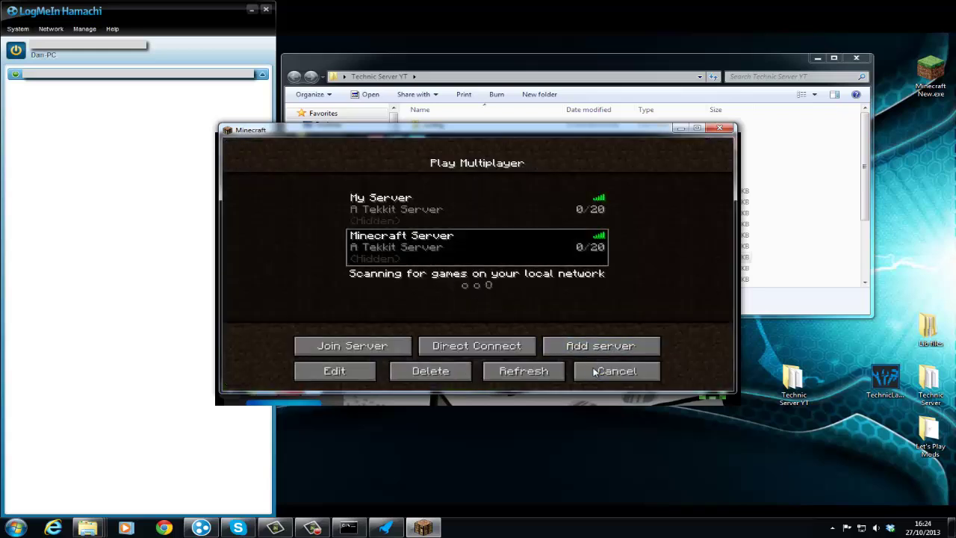
pyautogui.click(430, 370)
pyautogui.click(457, 292)
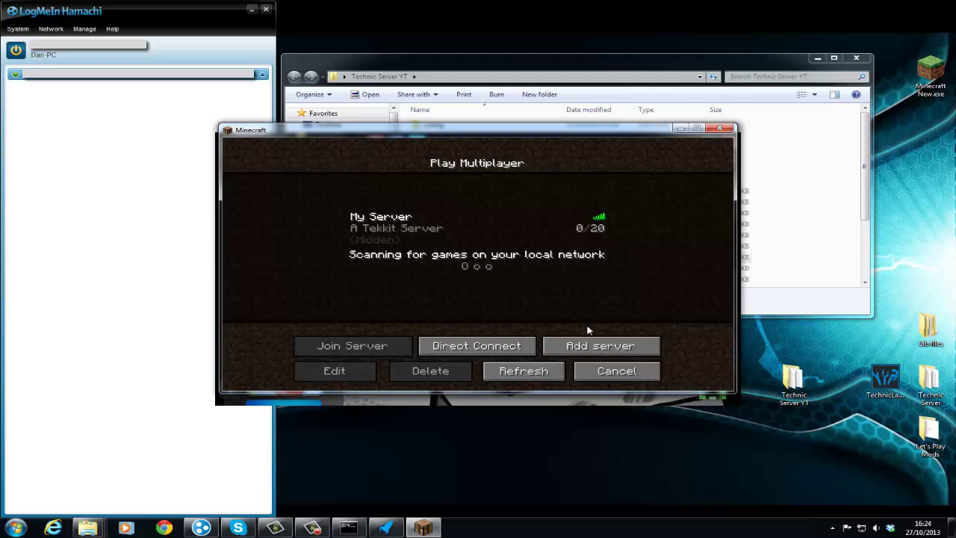
# Add a multiplayer server entry named "Server", paste the server's address, and set Hide Address to Yes.
pyautogui.click(609, 347)
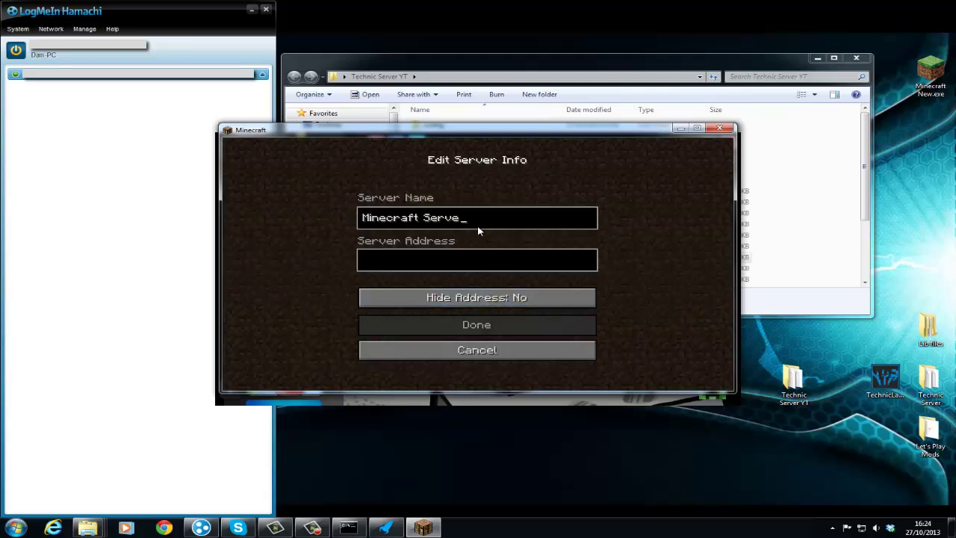
pyautogui.press('BackSpace')
pyautogui.press('BackSpace')
pyautogui.press('BackSpace')
pyautogui.press('BackSpace')
pyautogui.press('BackSpace')
pyautogui.press('BackSpace')
pyautogui.press('BackSpace')
pyautogui.press('BackSpace')
pyautogui.press('BackSpace')
pyautogui.press('BackSpace')
pyautogui.press('BackSpace')
pyautogui.press('BackSpace')
pyautogui.press('BackSpace')
pyautogui.press('BackSpace')
pyautogui.press('BackSpace')
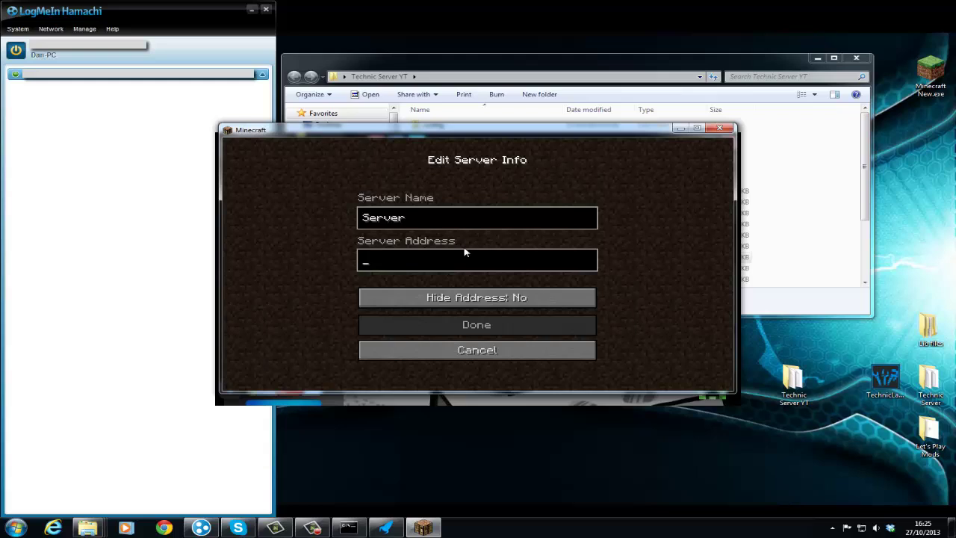
pyautogui.hotkey('ctrl', 'v')
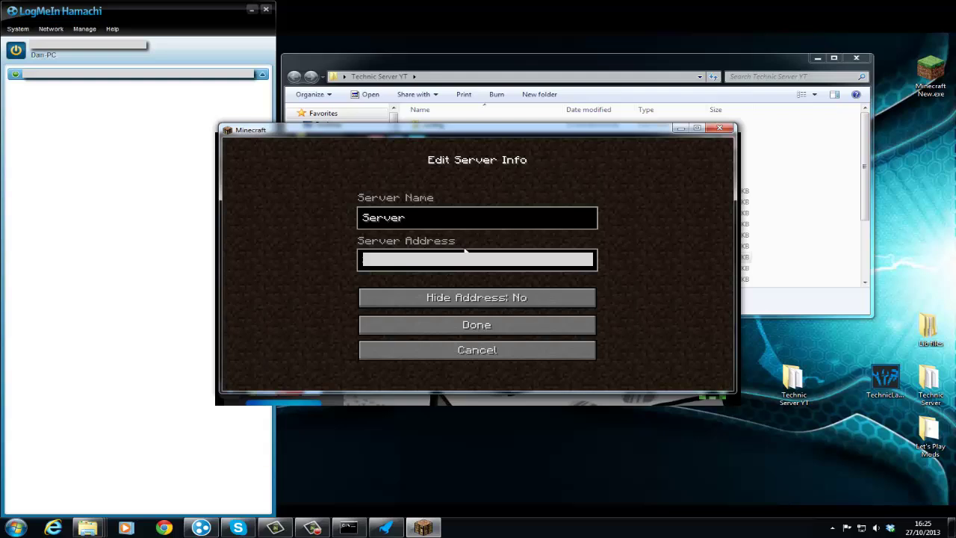
pyautogui.click(491, 298)
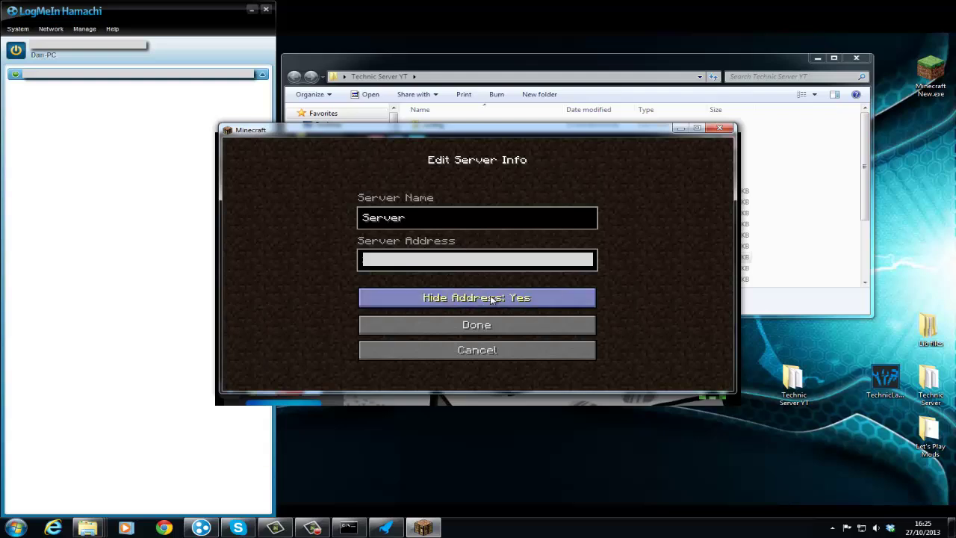
pyautogui.click(499, 327)
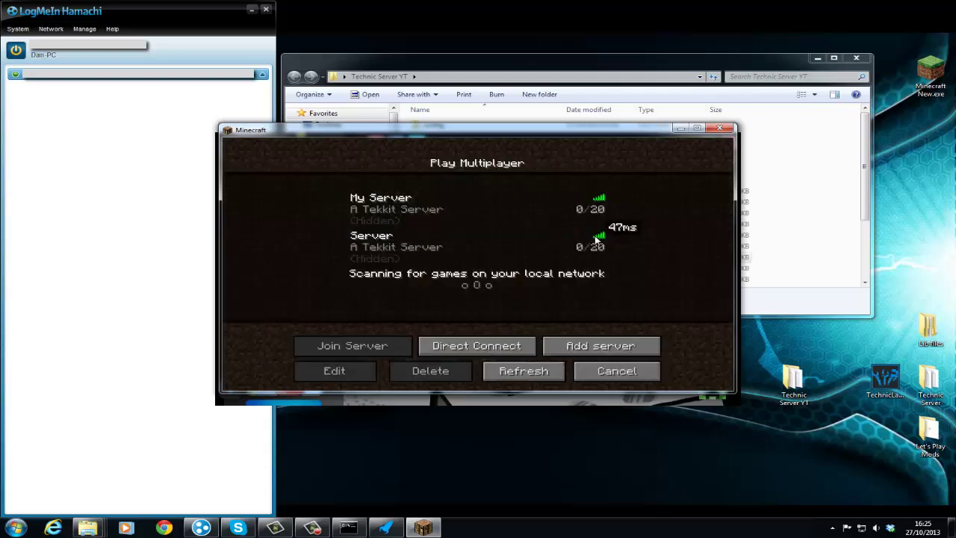
# Try to join the multiplayer entry named "Server" and return from the connection report.
pyautogui.moveTo(599, 237)
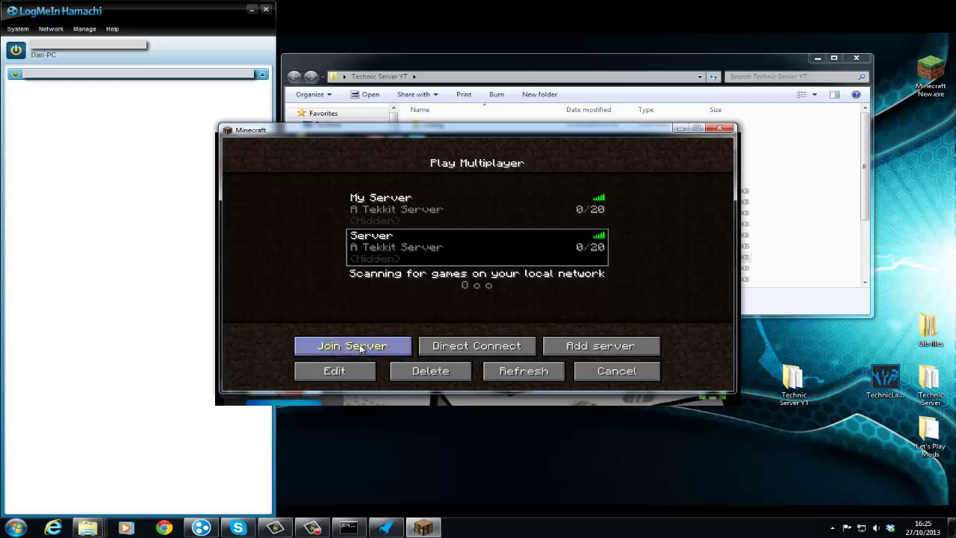
pyautogui.click(384, 349)
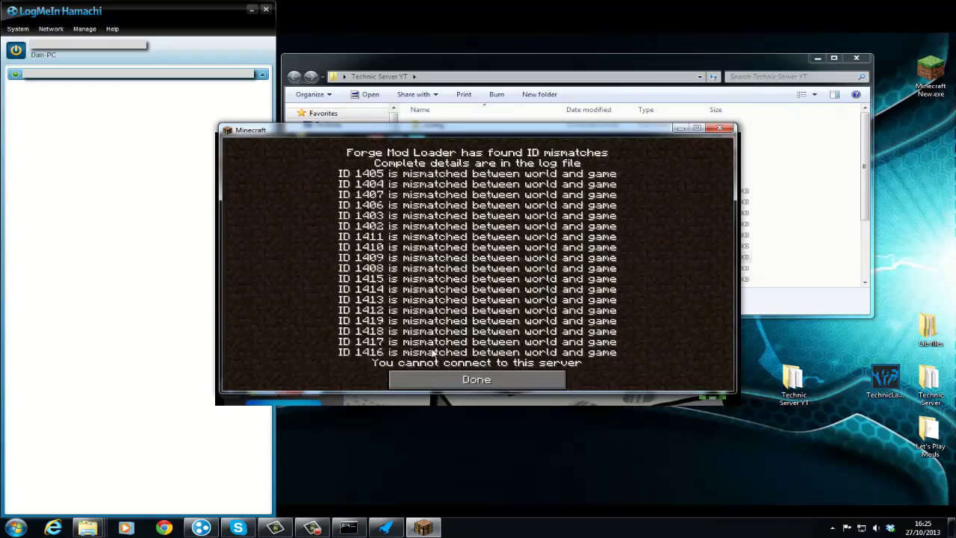
pyautogui.click(485, 383)
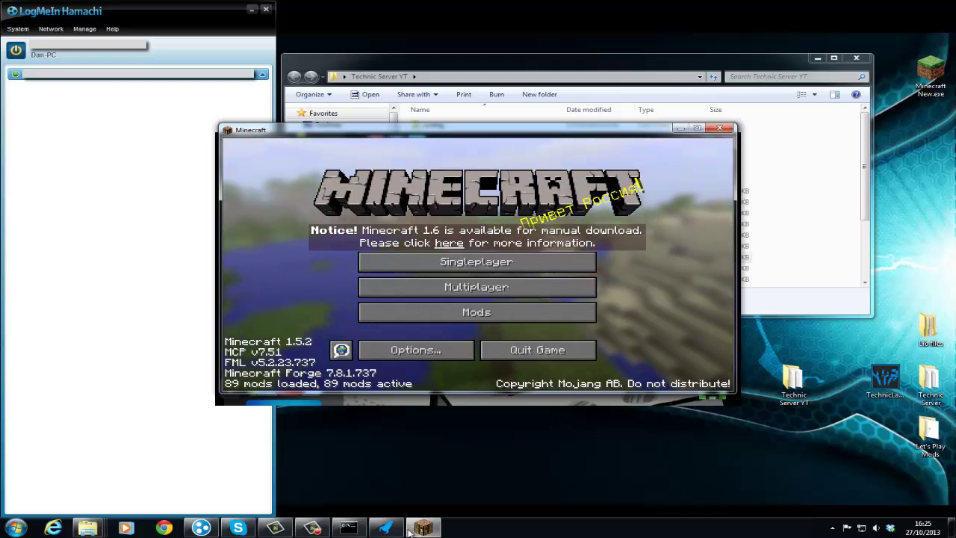
# Shut down the running server with the stop command, and run launch.bat from the Technic Server folder instead.
pyautogui.click(348, 527)
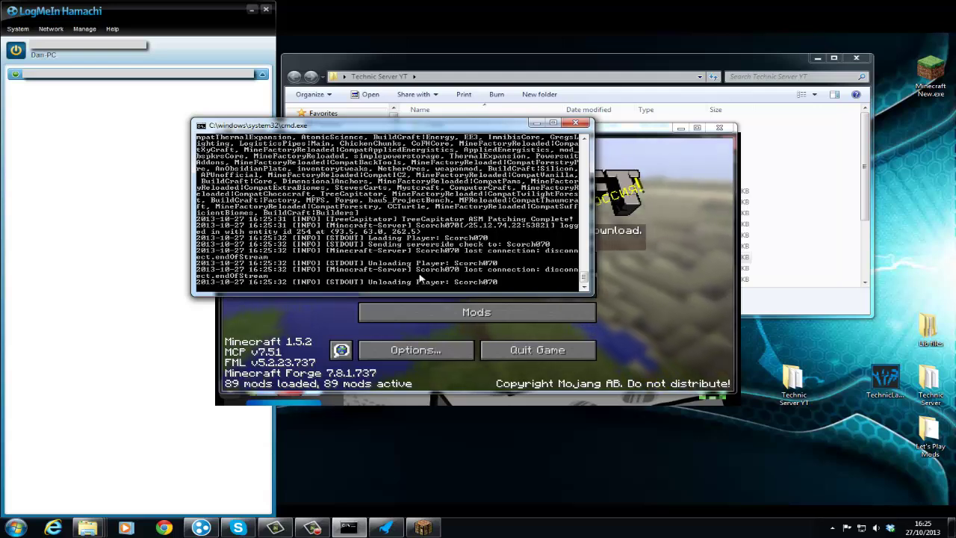
pyautogui.write('s')
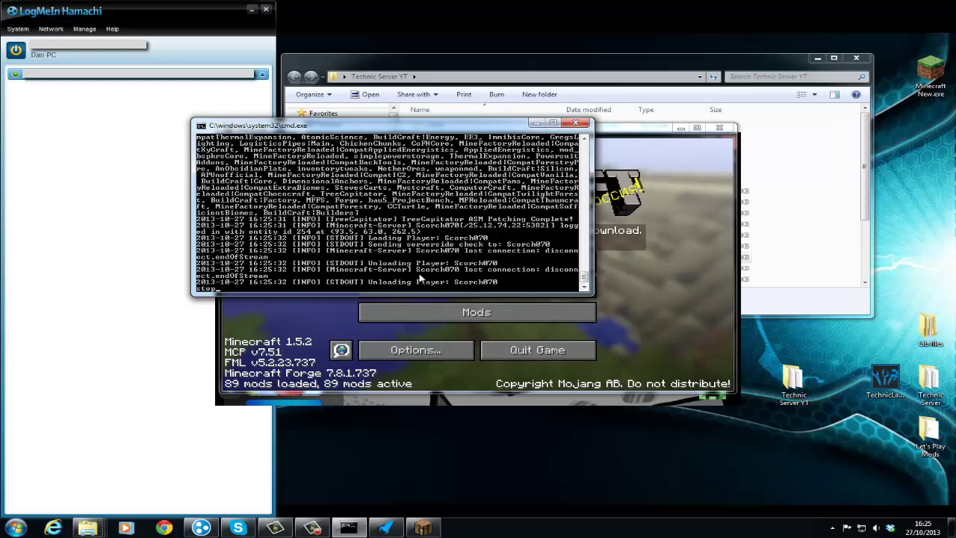
pyautogui.write('top')
pyautogui.press('Return')
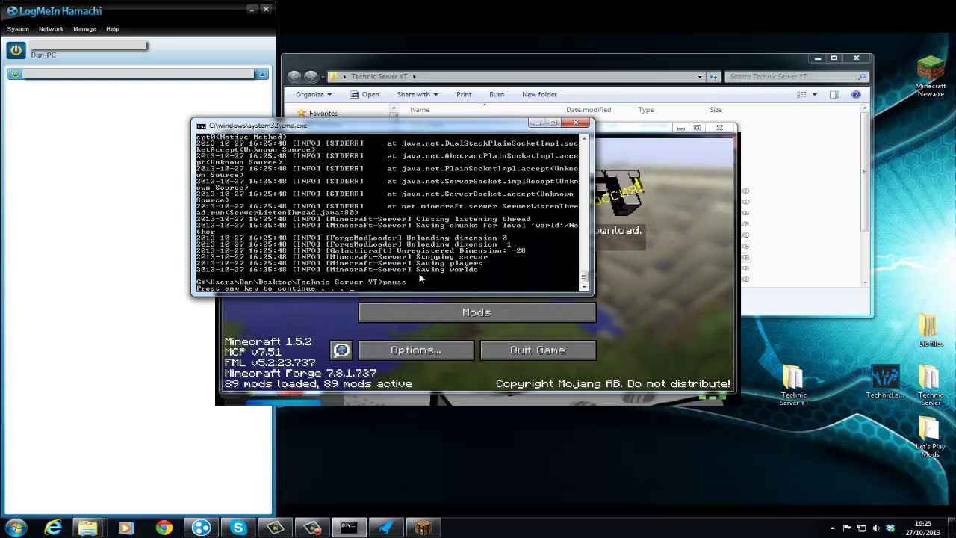
pyautogui.press('Return')
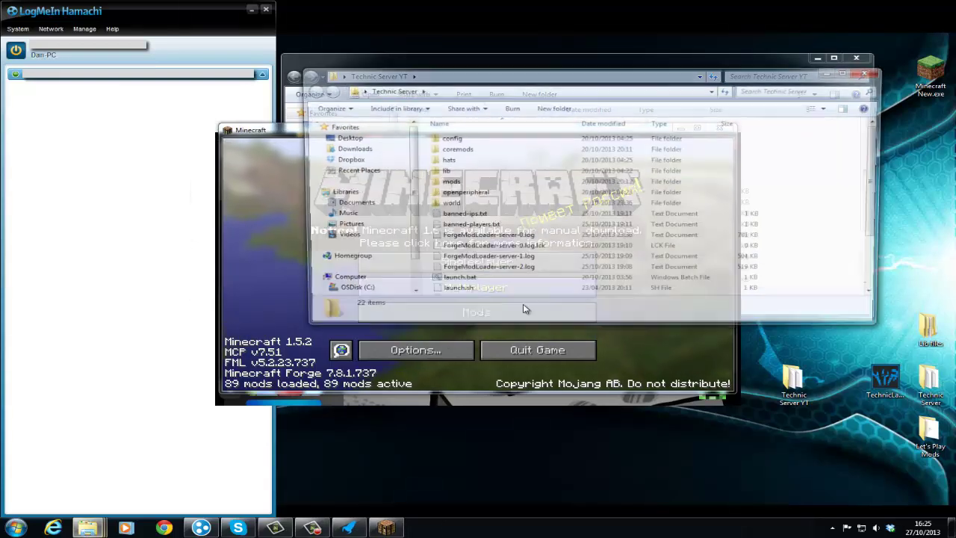
pyautogui.doubleClick(523, 281)
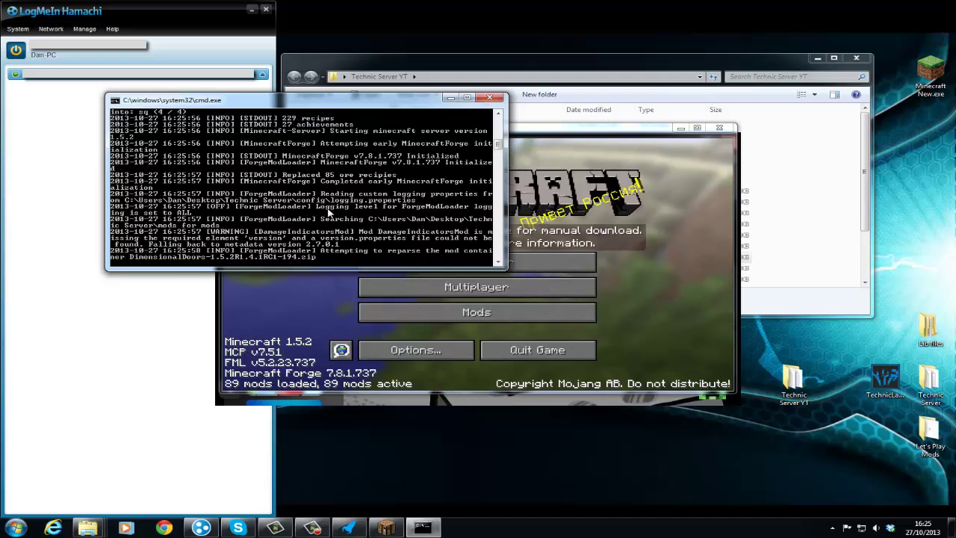
# Delete the "Server" entry from the multiplayer list and bring the server console forward to check its startup log.
pyautogui.click(507, 289)
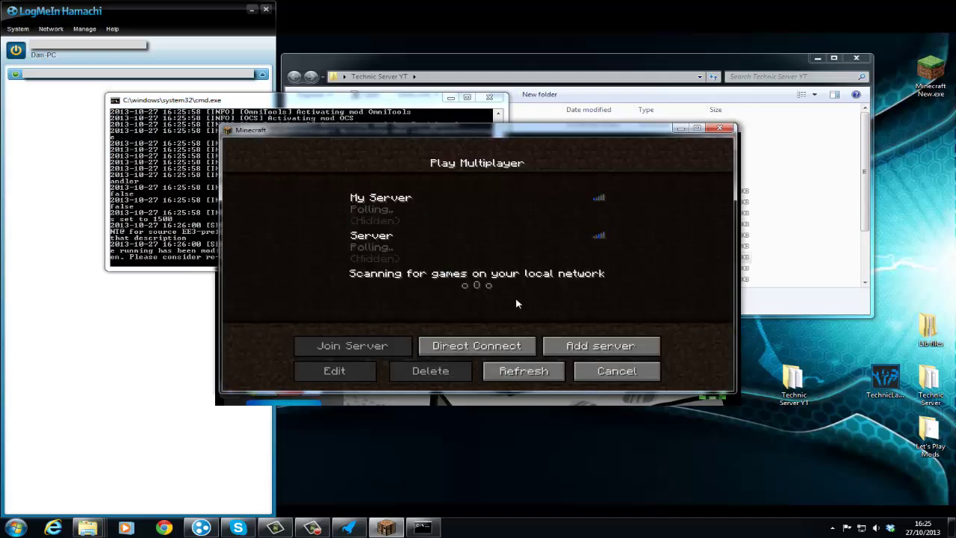
pyautogui.click(406, 255)
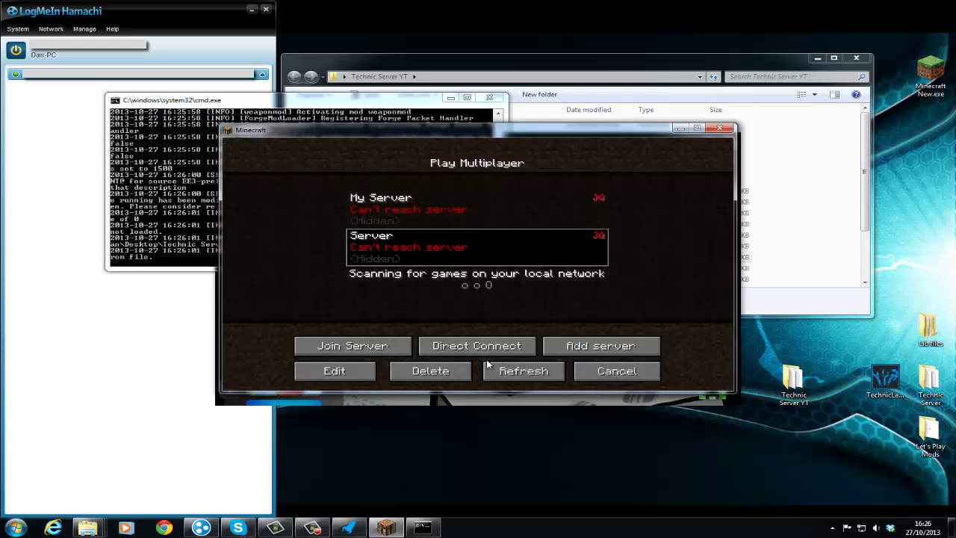
pyautogui.click(430, 370)
pyautogui.click(407, 294)
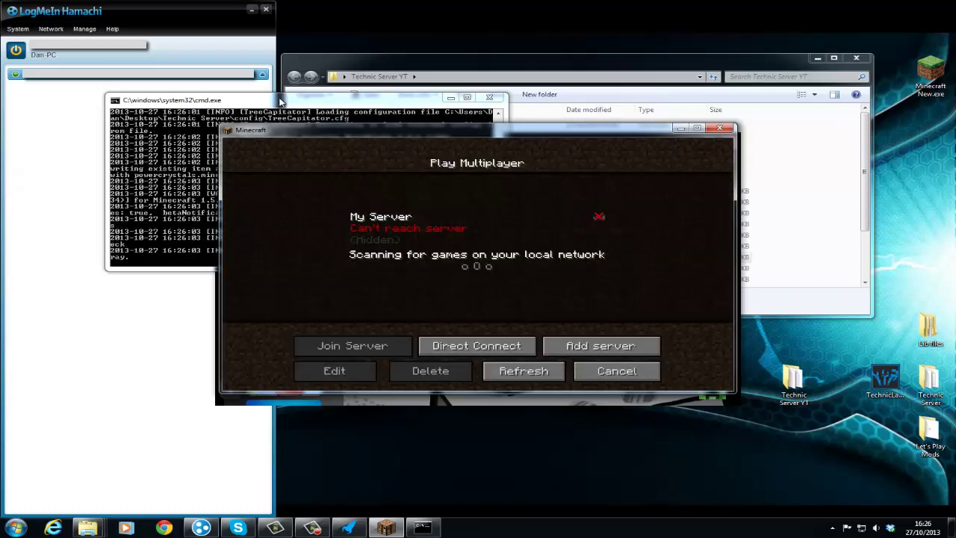
pyautogui.moveTo(280, 101); pyautogui.dragTo(217, 47)
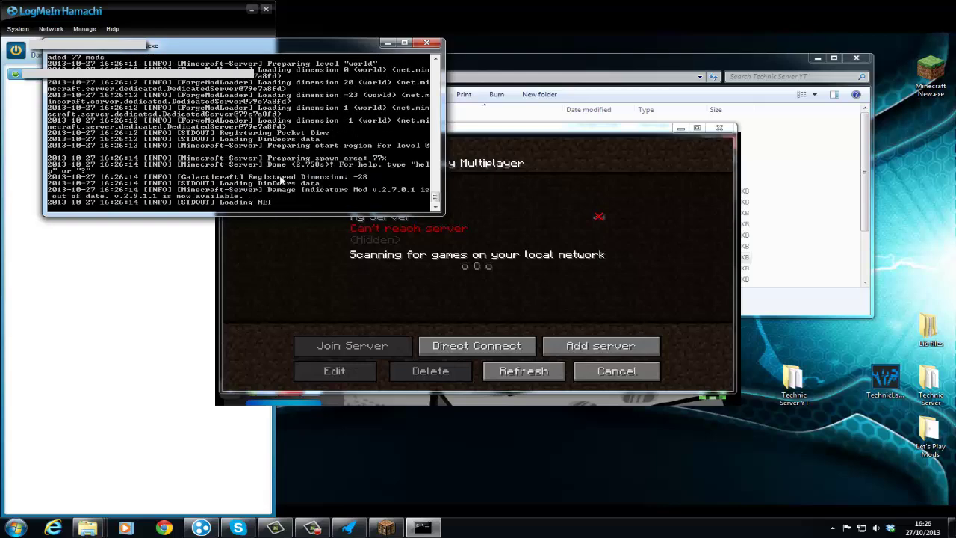
# Refresh the multiplayer list, join the "My Server" entry, and enter the game world.
pyautogui.click(518, 378)
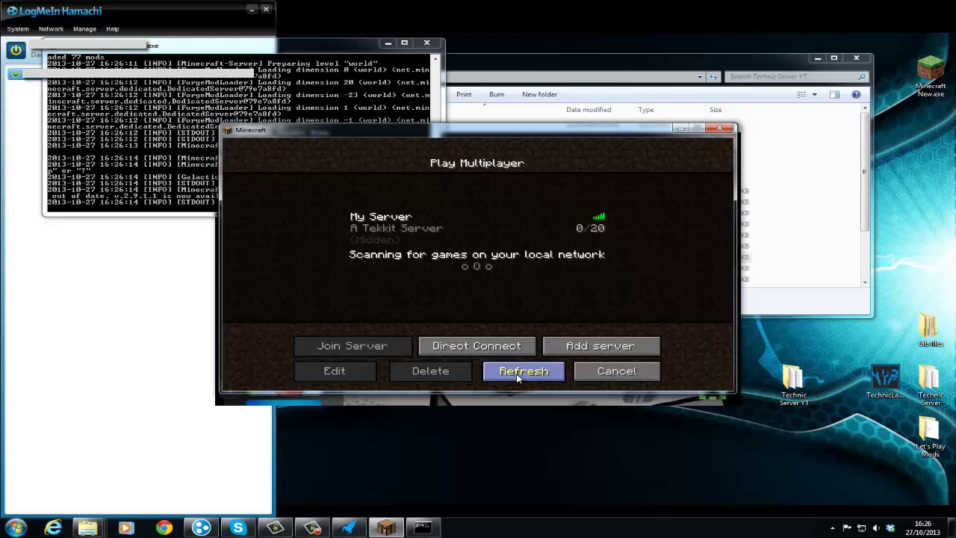
pyautogui.click(296, 109)
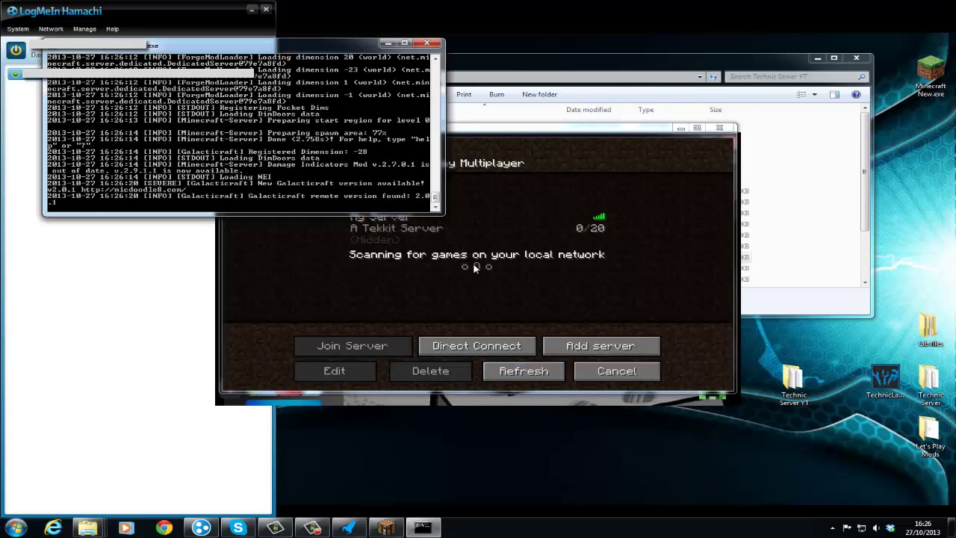
pyautogui.click(452, 245)
pyautogui.click(366, 348)
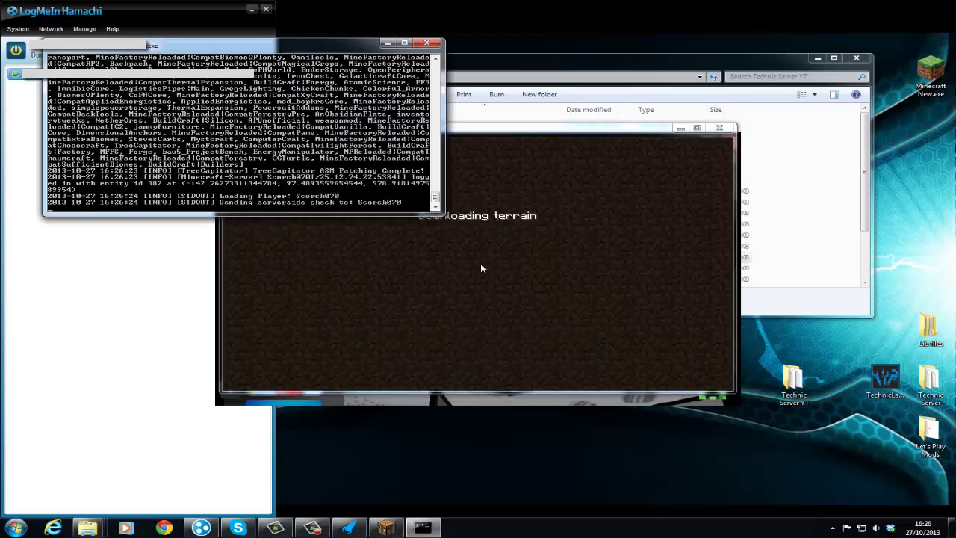
pyautogui.click(505, 224)
pyautogui.click(505, 224)
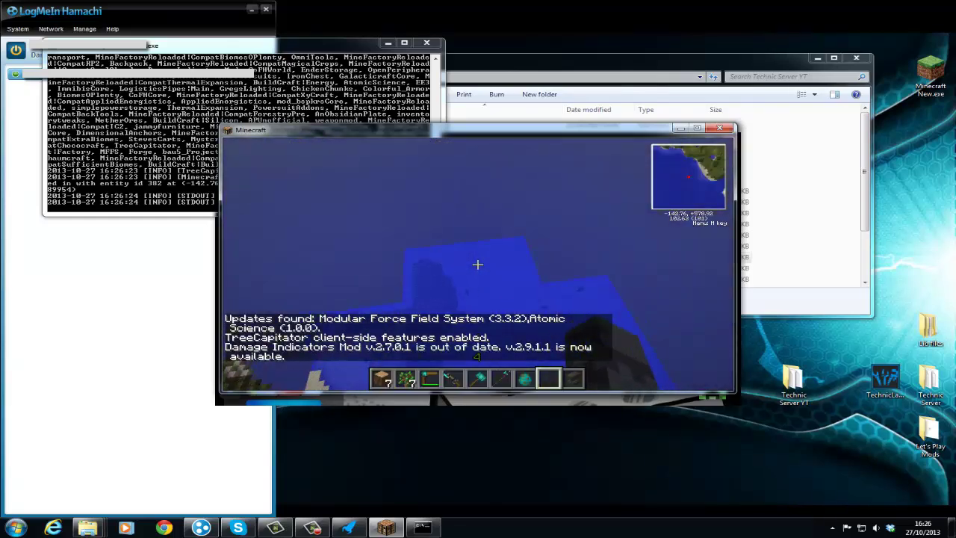
# Cycle through the hotbar items while looking around the joined world.
pyautogui.scroll(2, 478, 264)
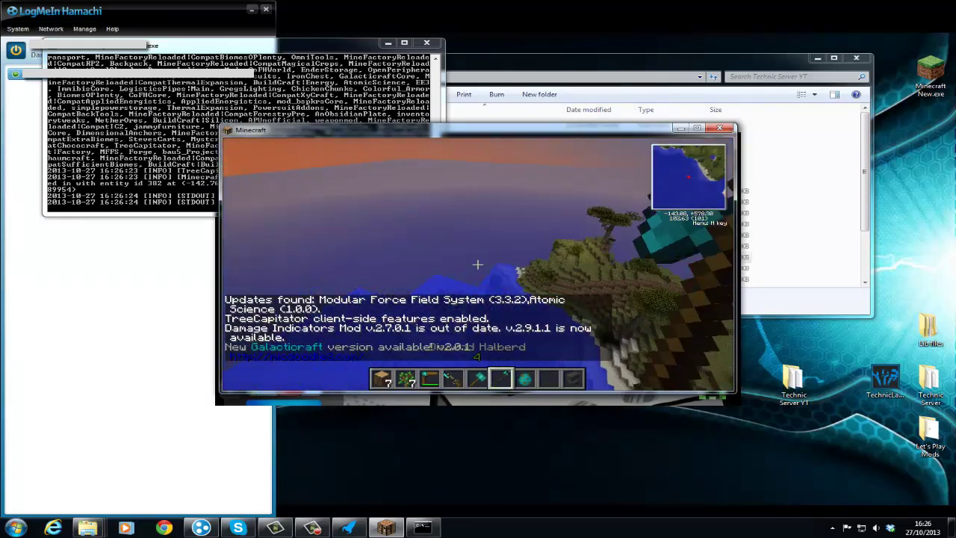
pyautogui.scroll(6, 478, 264)
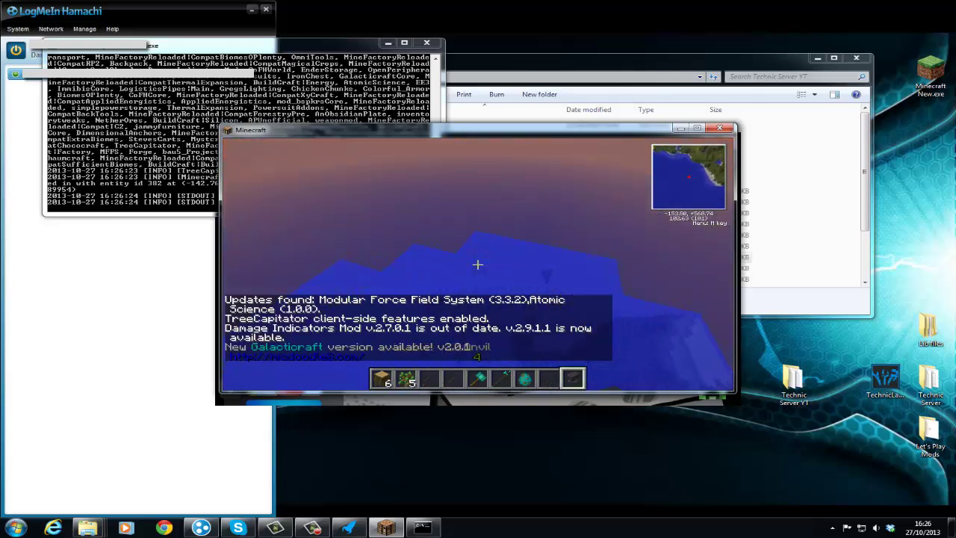
pyautogui.scroll(-1, 478, 265)
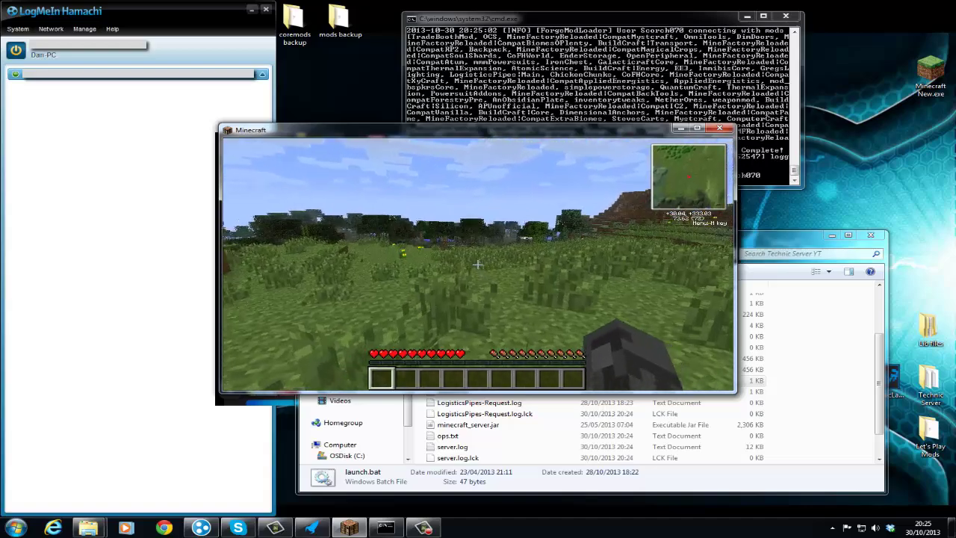
# Walk across the server world's grassland past the dirt hill, and disconnect from the server.
pyautogui.press('w')
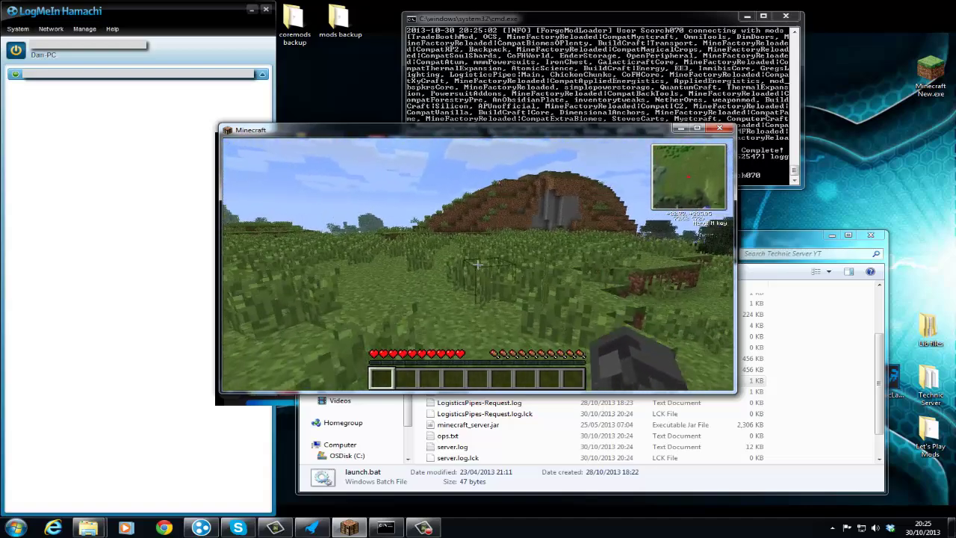
pyautogui.press('w')
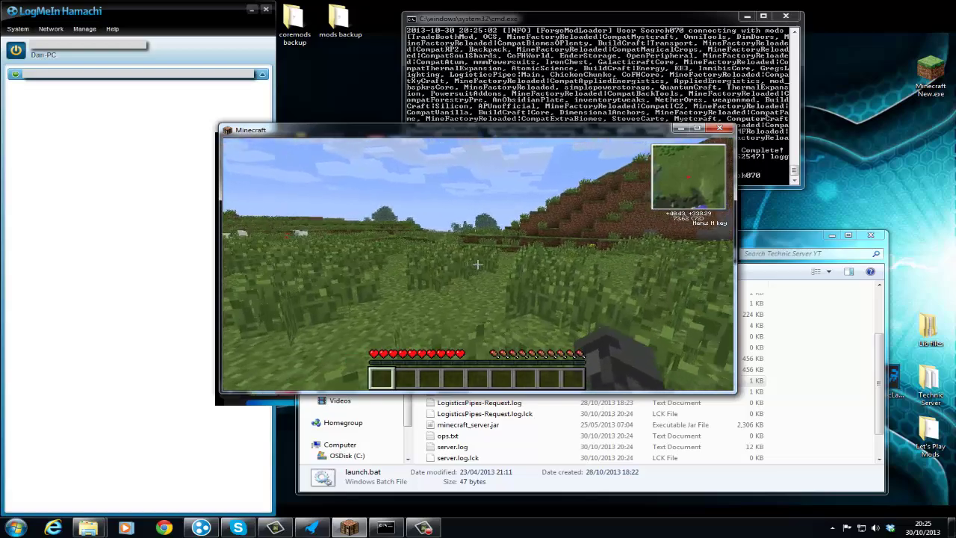
pyautogui.press('w')
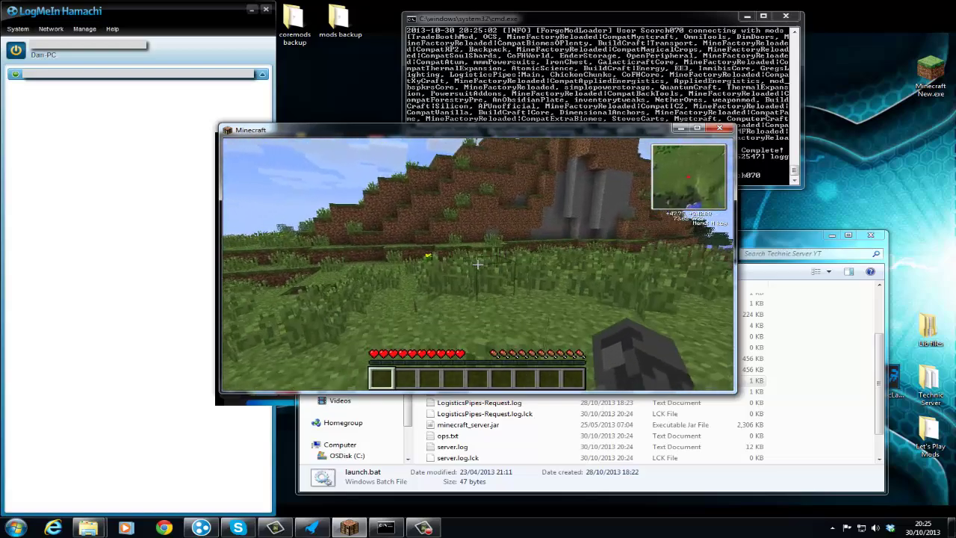
pyautogui.press('w')
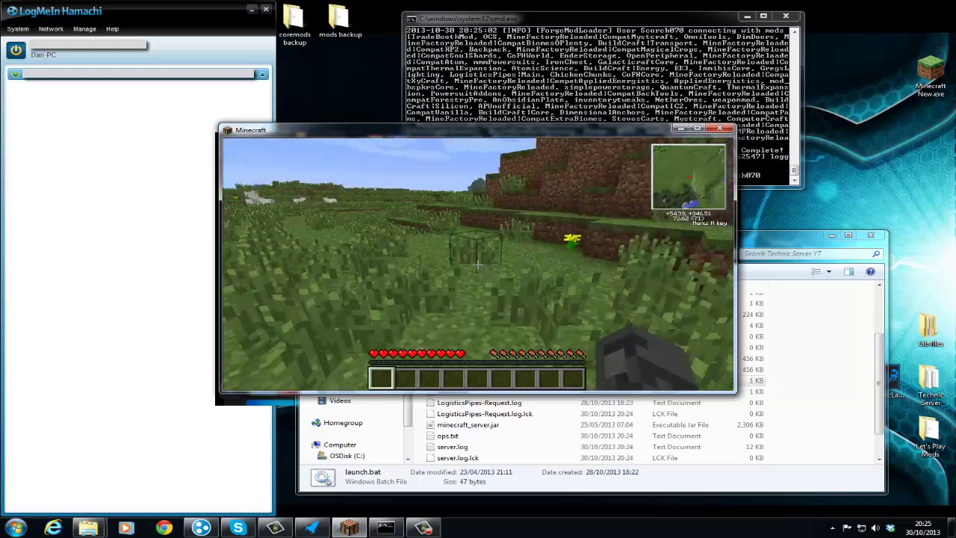
pyautogui.press('w')
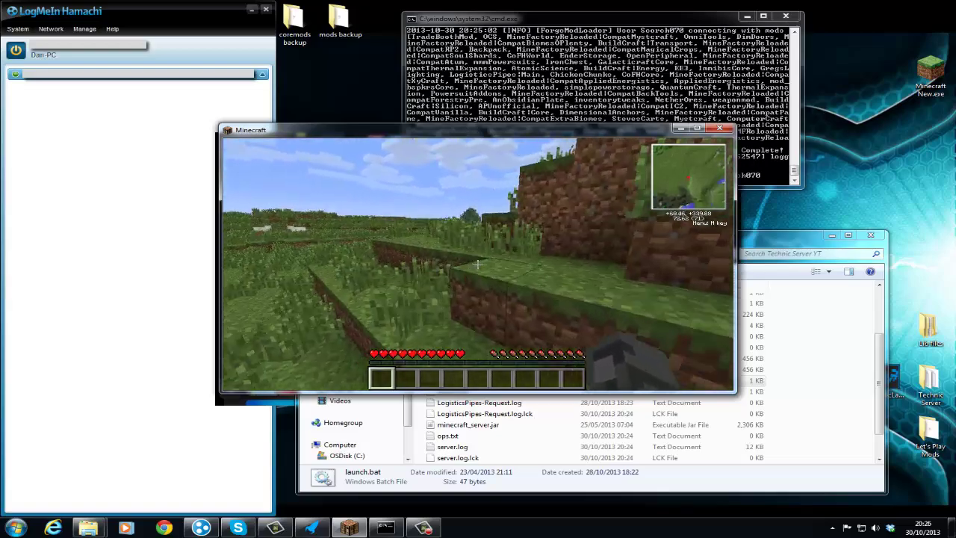
pyautogui.press('w')
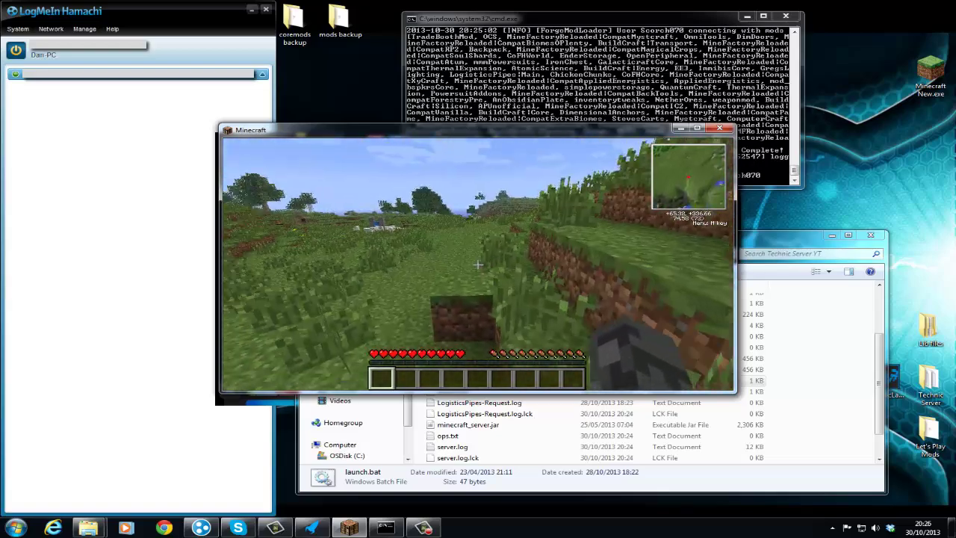
pyautogui.press('w')
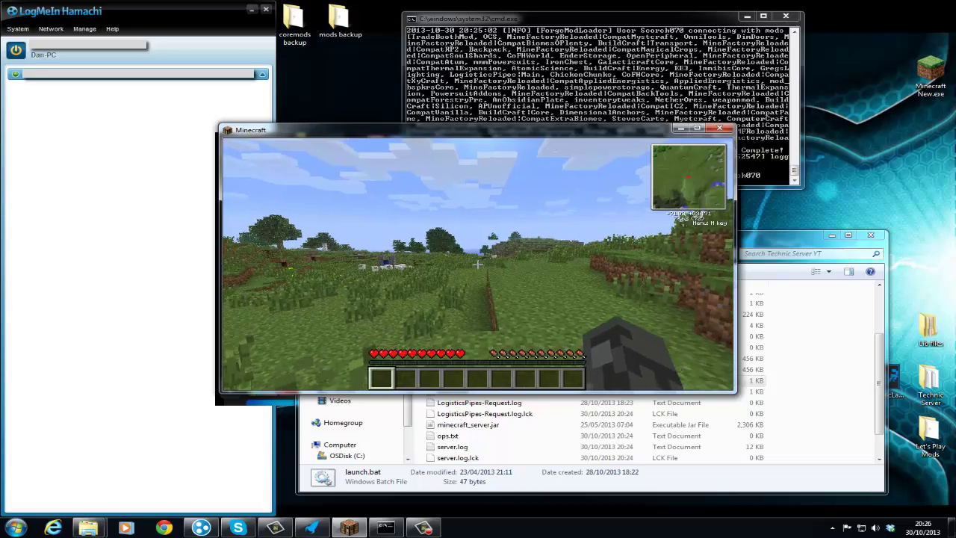
pyautogui.press('w')
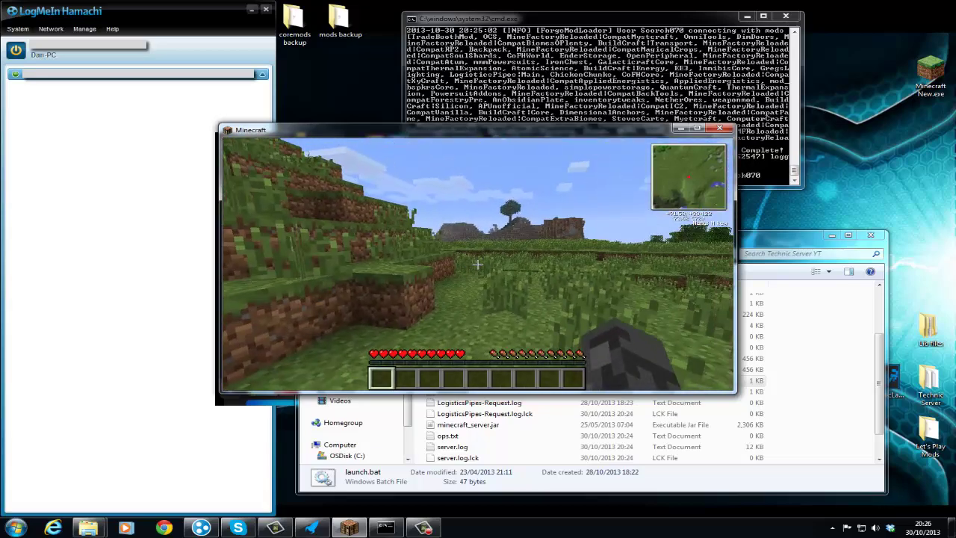
pyautogui.press('Escape')
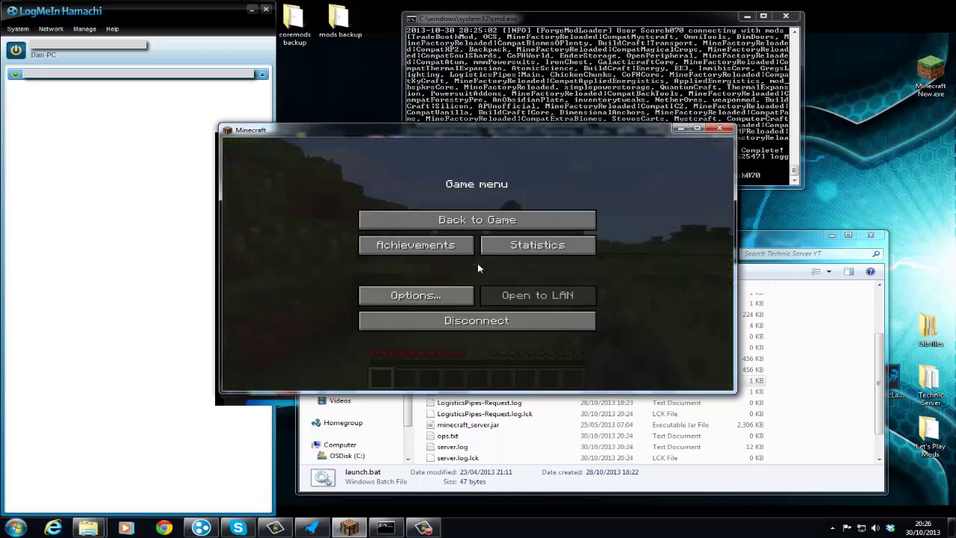
pyautogui.click(463, 321)
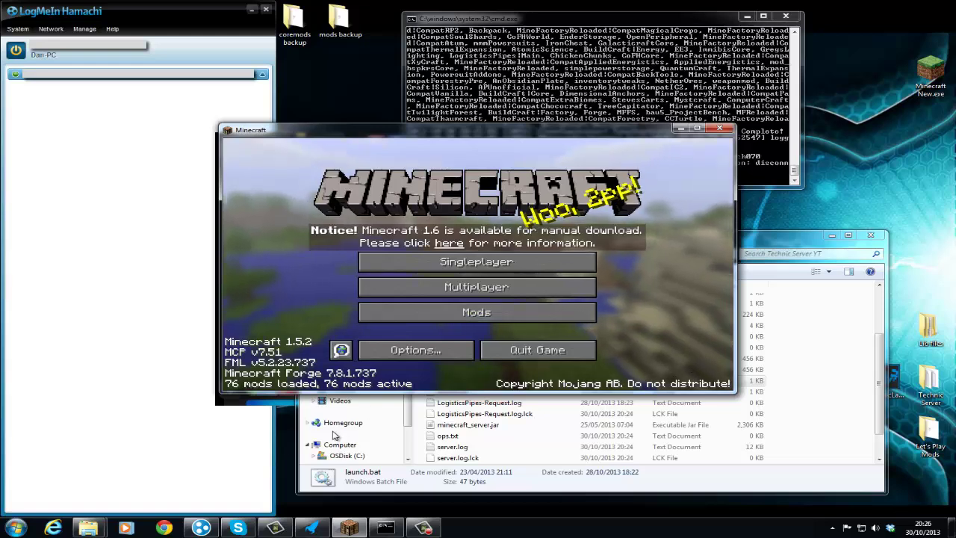
# Switch to Chrome, search Google for "minecraft mcf", and open the MCF Mod List site.
pyautogui.click(164, 527)
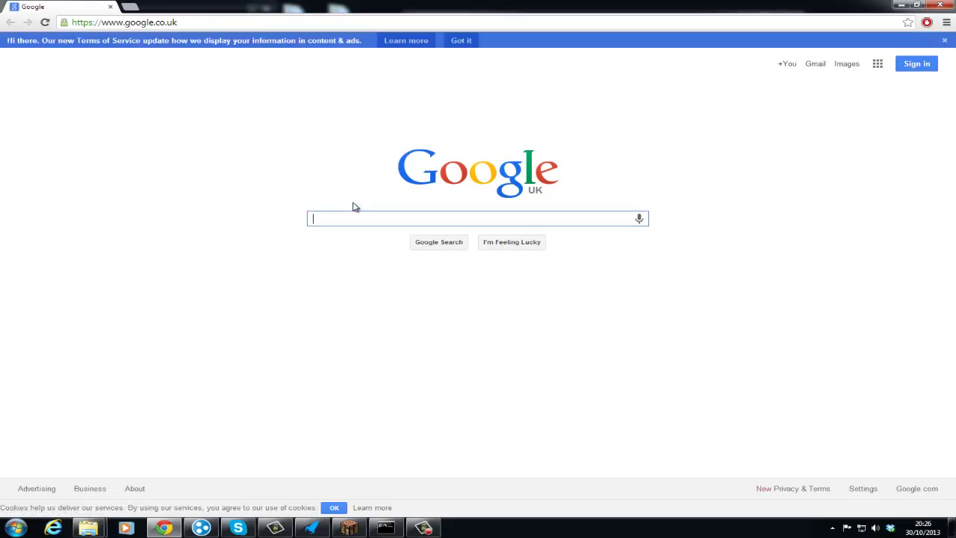
pyautogui.write('mine')
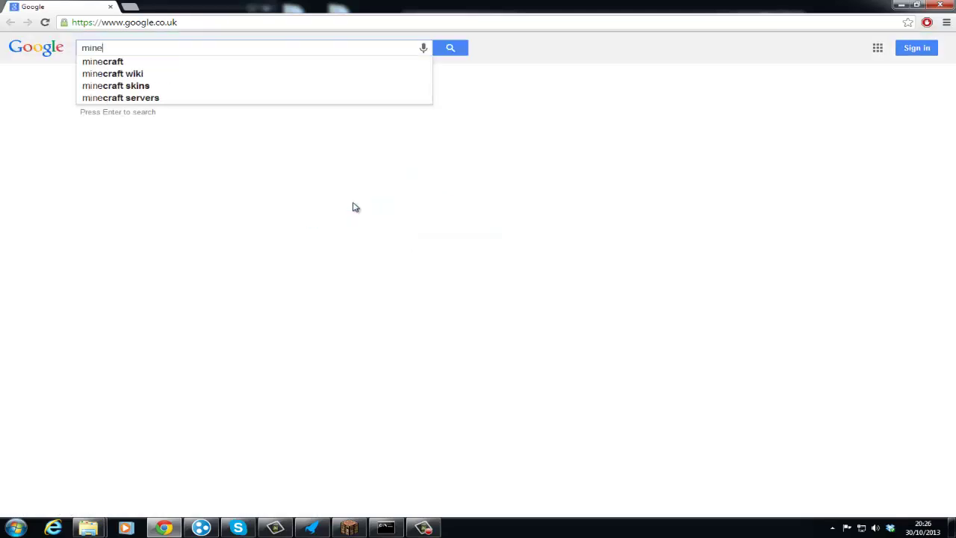
pyautogui.write('craft mcf')
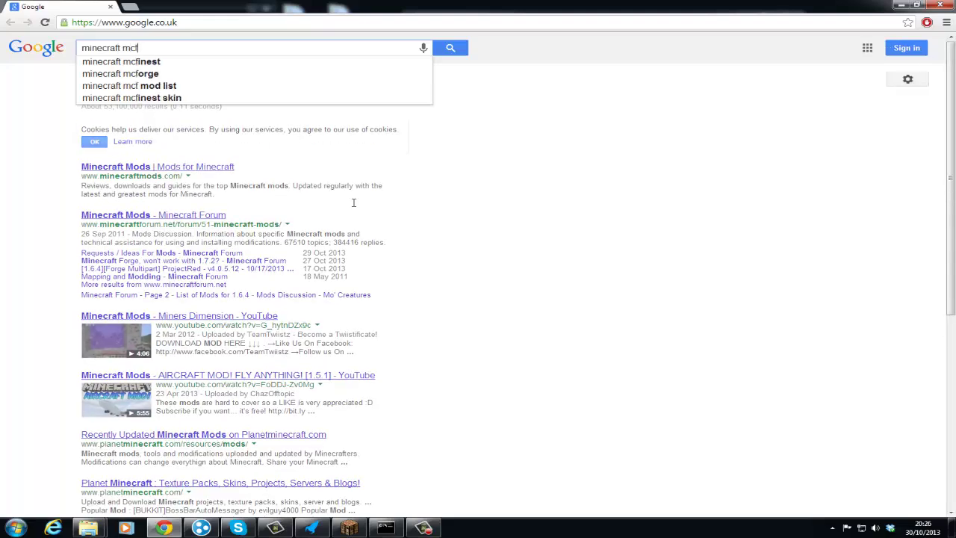
pyautogui.press('Return')
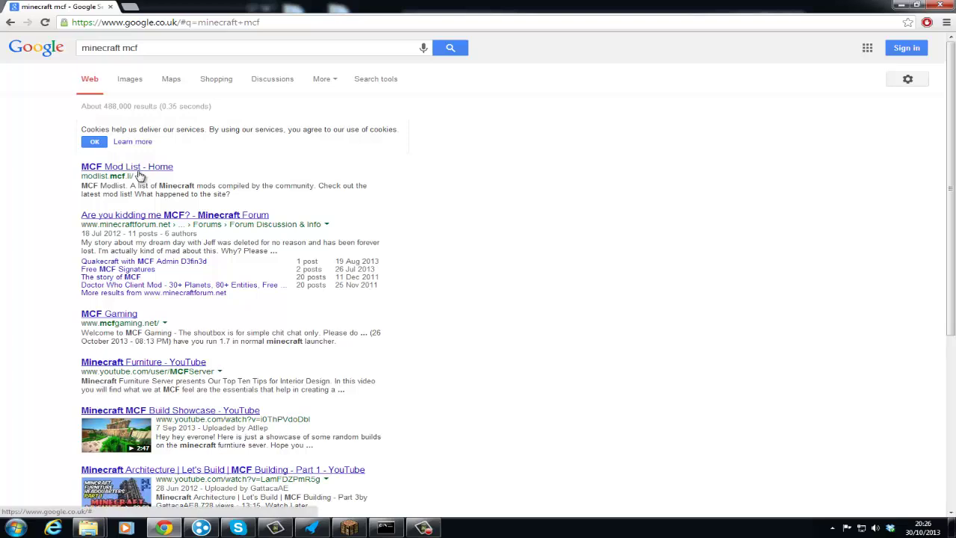
pyautogui.click(139, 174)
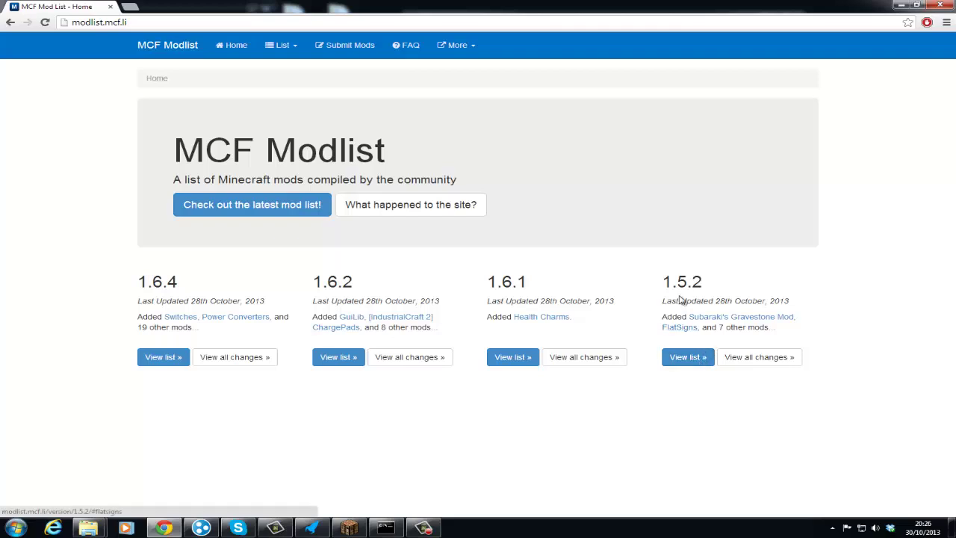
# Open the MCF mod list for version 1.5.2 and switch its search mode to Advanced Search.
pyautogui.moveTo(663, 283); pyautogui.dragTo(724, 282)
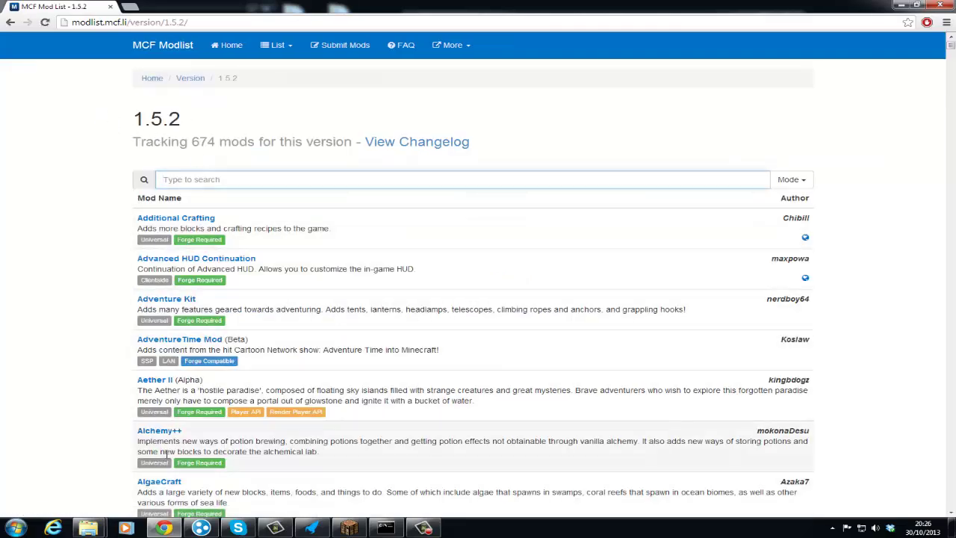
pyautogui.moveTo(133, 141); pyautogui.dragTo(204, 139)
pyautogui.click(148, 136)
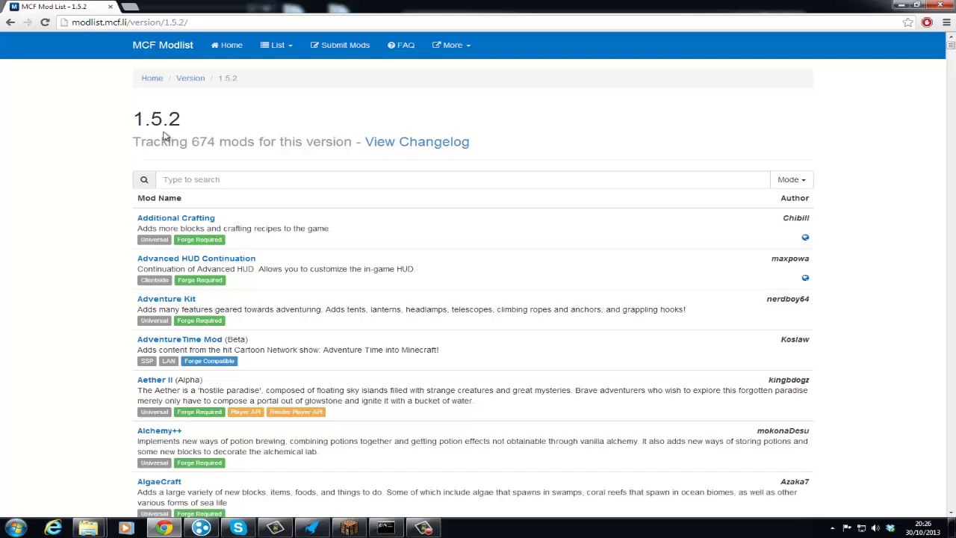
pyautogui.click(790, 181)
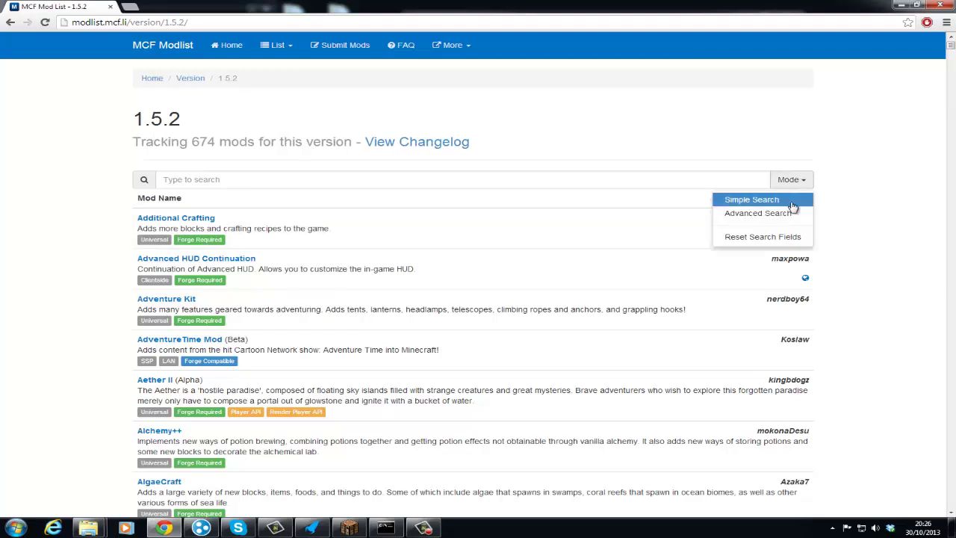
pyautogui.click(762, 213)
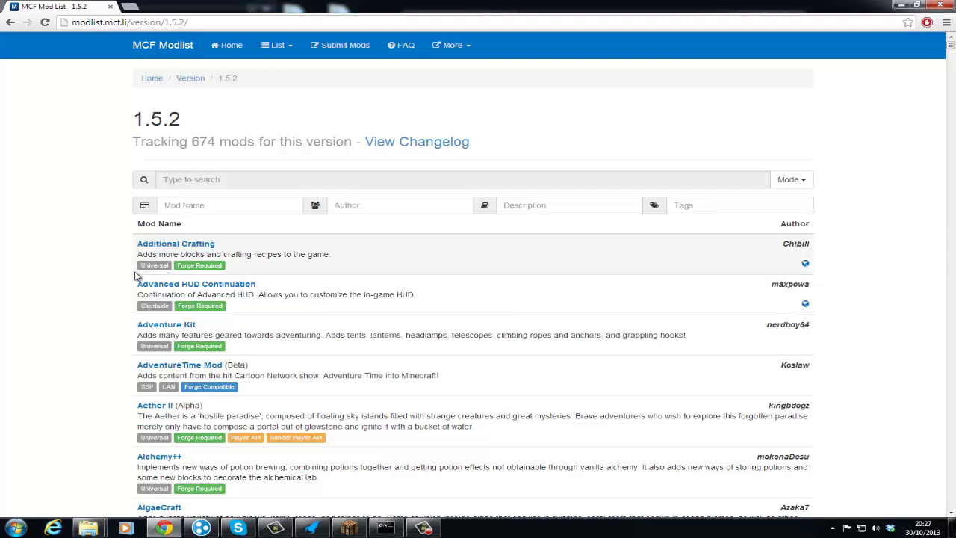
# Examine the mods' compatibility tags, view Aether II's Player API requirement in a new tab, and close that tab.
pyautogui.moveTo(142, 269)
pyautogui.moveTo(194, 268)
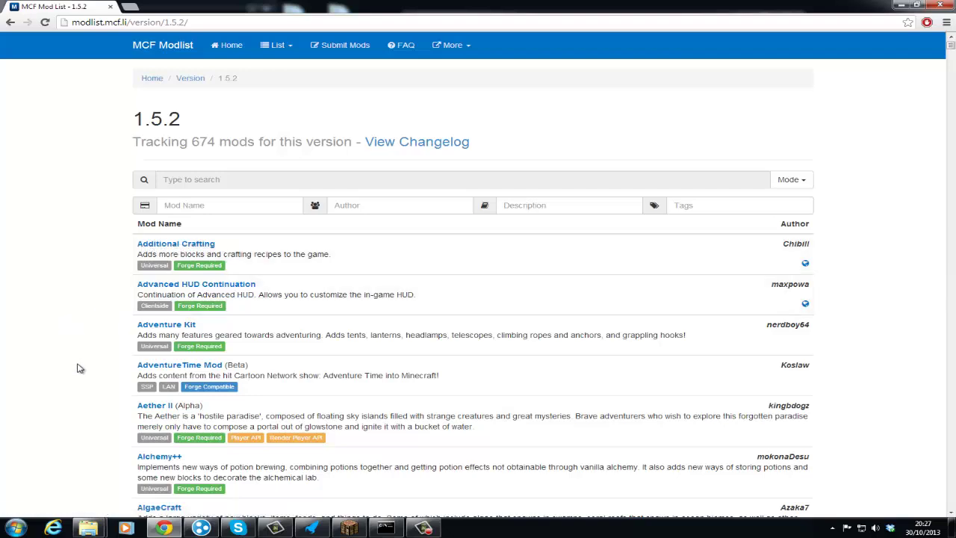
pyautogui.moveTo(146, 387)
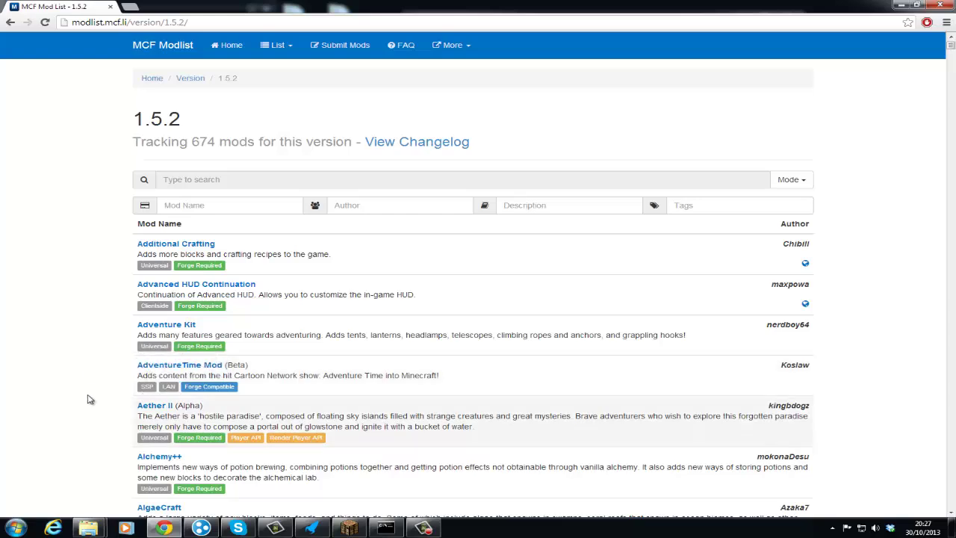
pyautogui.scroll(-3, 91, 388)
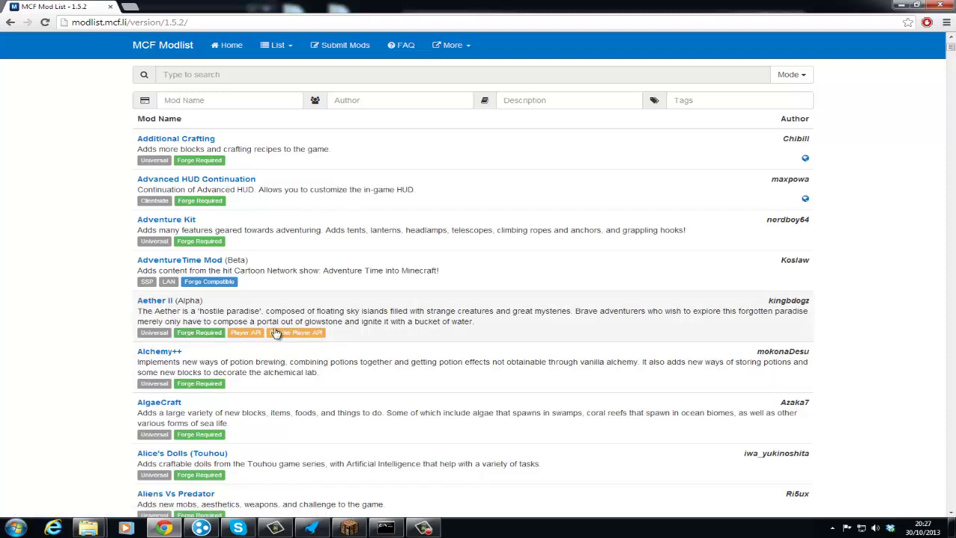
pyautogui.rightClick(247, 339)
pyautogui.click(262, 339)
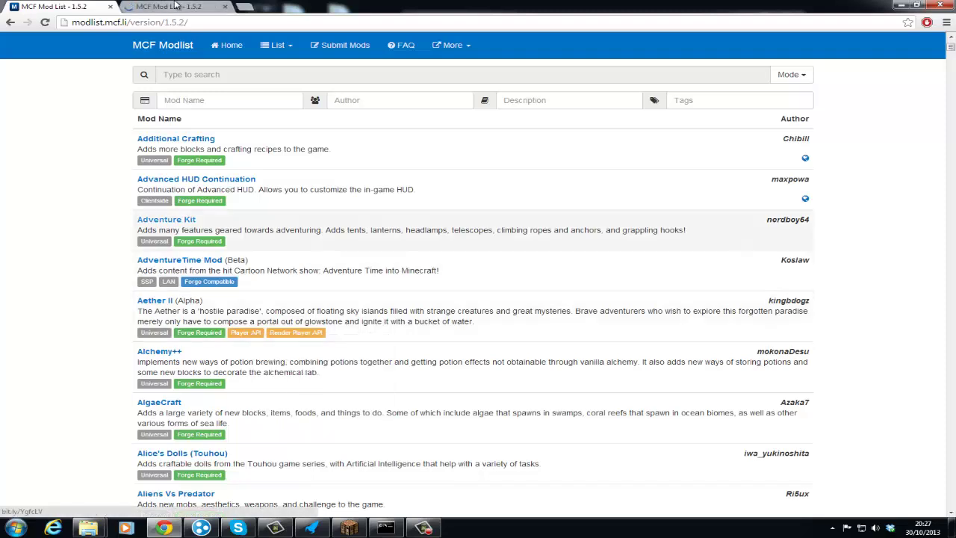
pyautogui.click(177, 6)
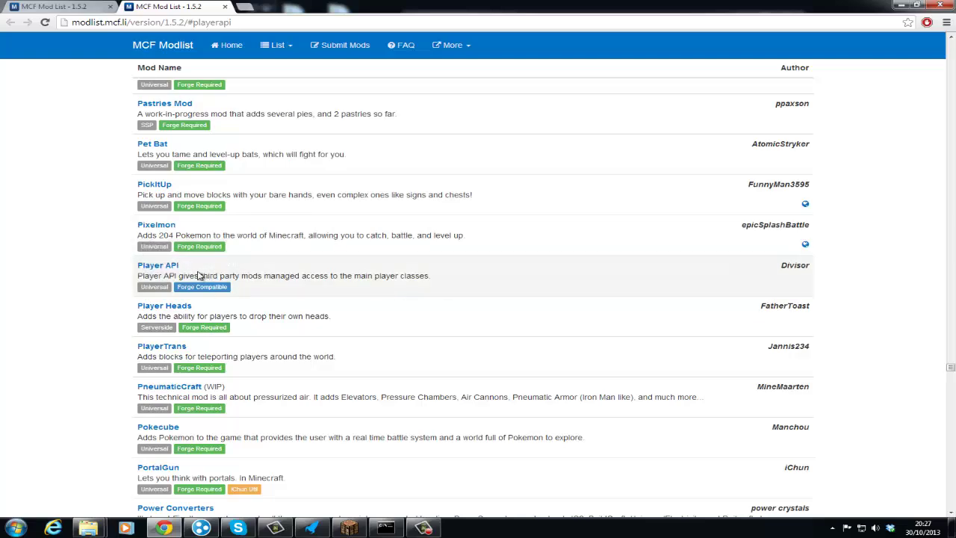
pyautogui.click(224, 7)
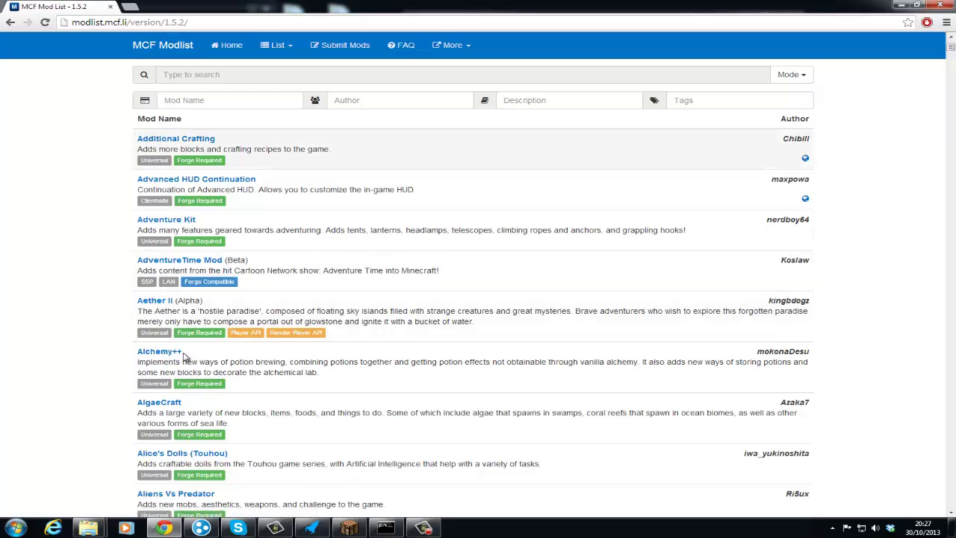
# Browse the 1.5.2 mod list and examine the mods' compatibility tags, including AudioMod's Not Forge Compatible tag.
pyautogui.scroll(-5, 200, 341)
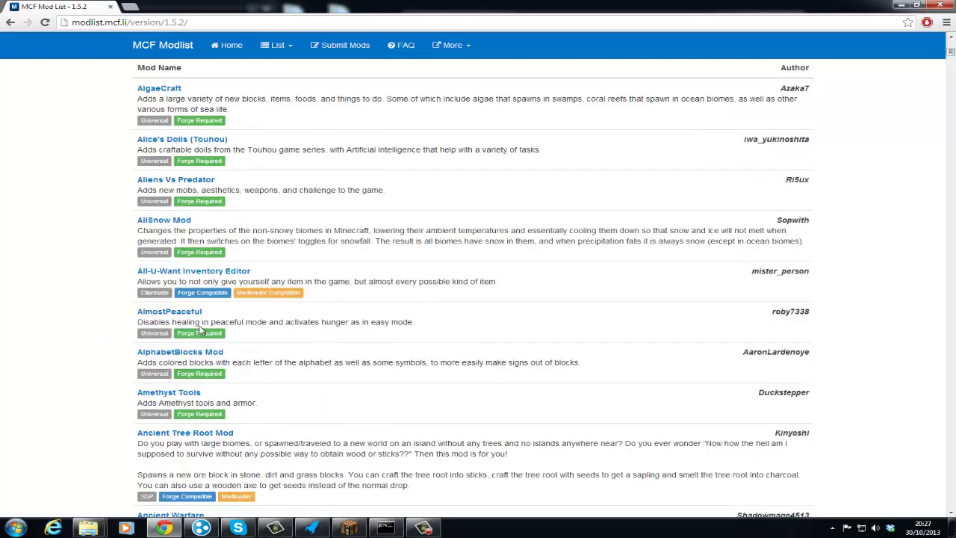
pyautogui.scroll(-1, 252, 368)
pyautogui.scroll(-3, 112, 360)
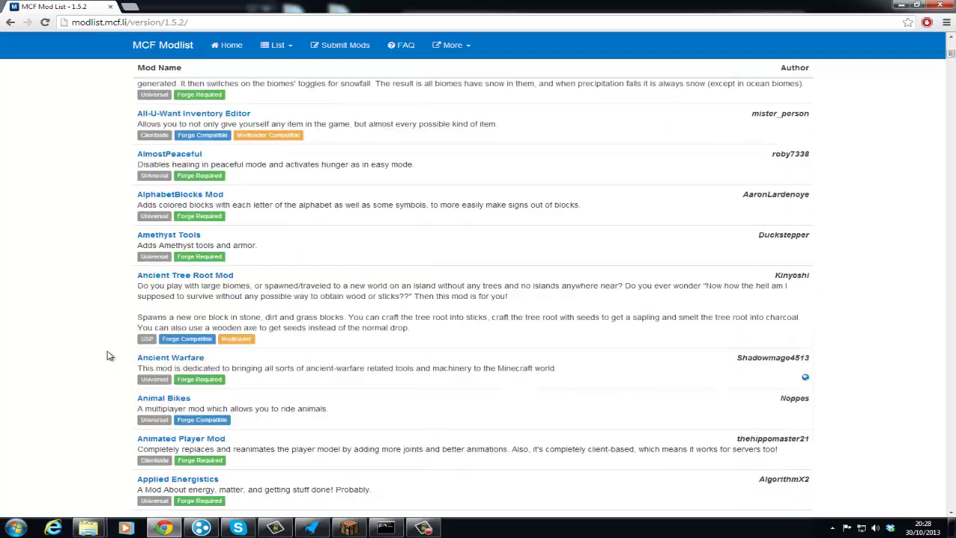
pyautogui.scroll(-2, 110, 356)
pyautogui.scroll(-10, 110, 356)
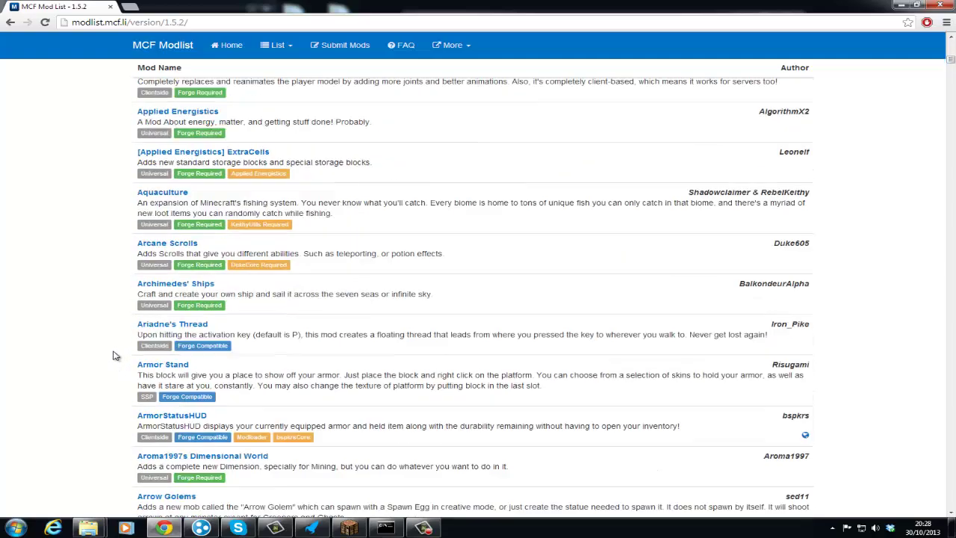
pyautogui.scroll(-4, 112, 356)
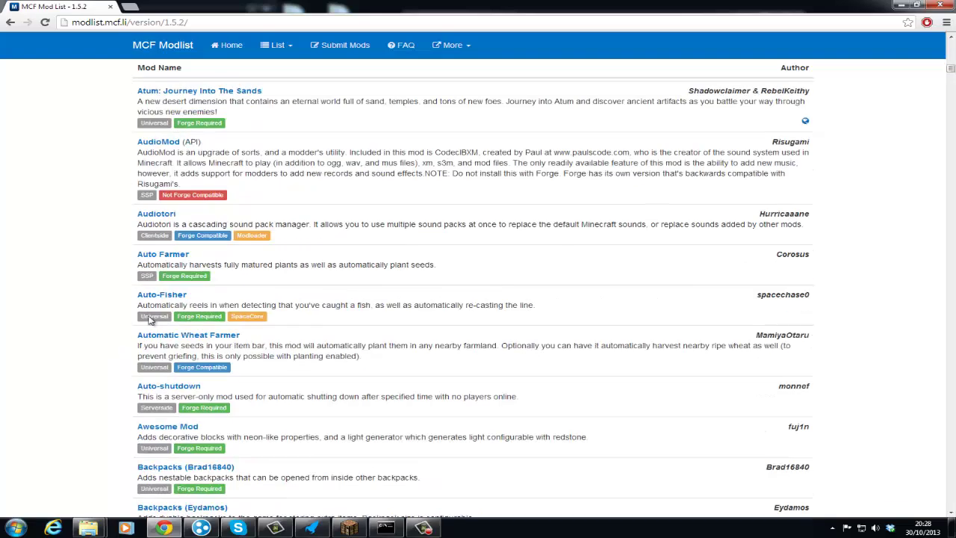
pyautogui.moveTo(189, 203)
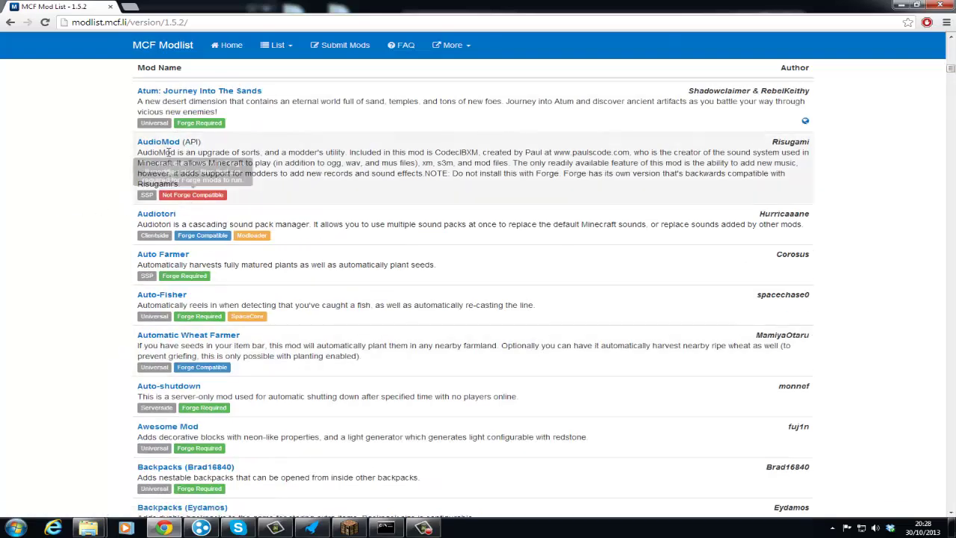
# Switch the mod list from Advanced Search back to the single-field search, search for "hats", and read the Hats mod's description.
pyautogui.scroll(1, 59, 215)
pyautogui.scroll(20, 58, 215)
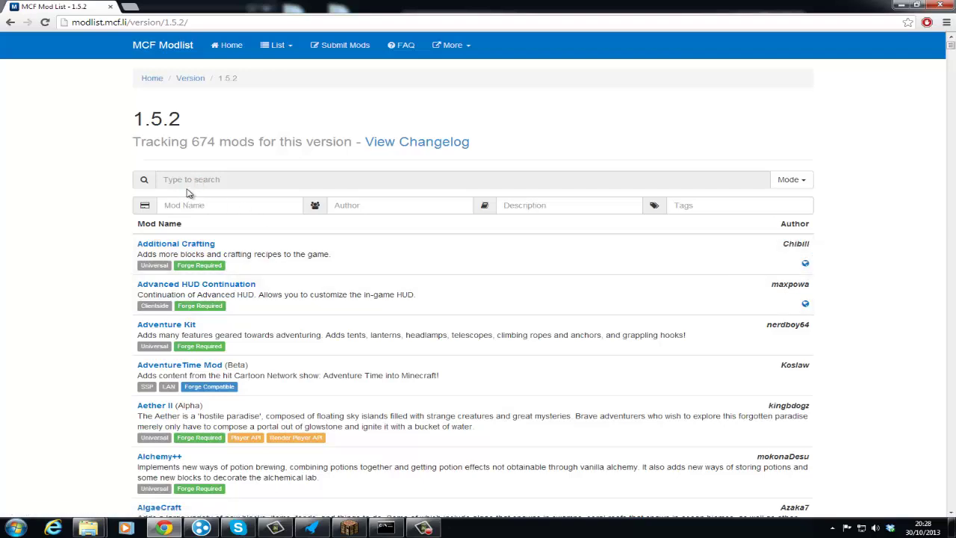
pyautogui.click(790, 182)
pyautogui.click(747, 197)
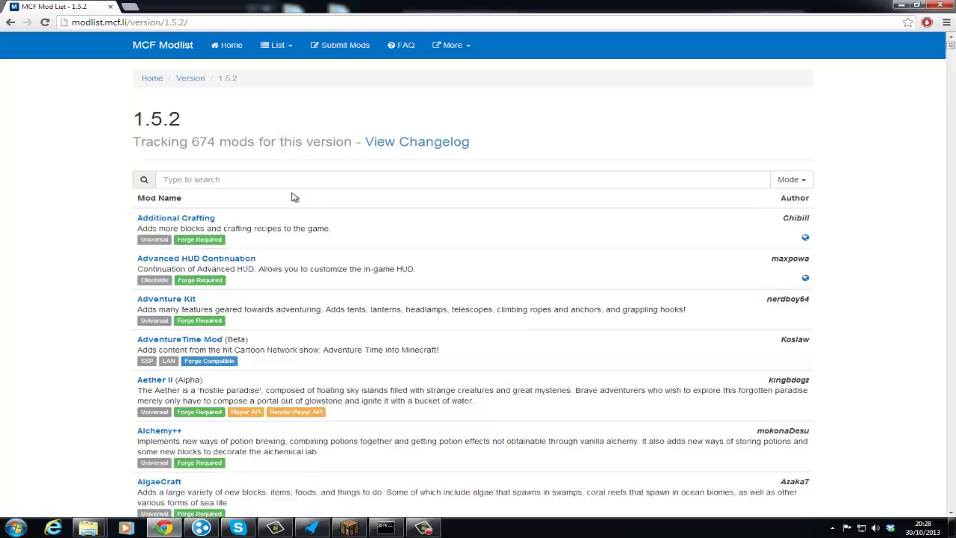
pyautogui.click(272, 184)
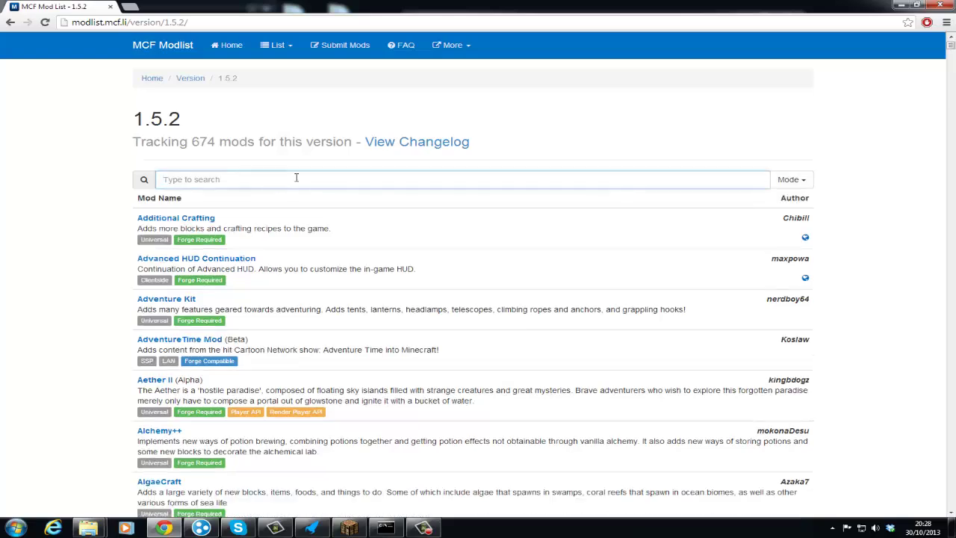
pyautogui.write('hats')
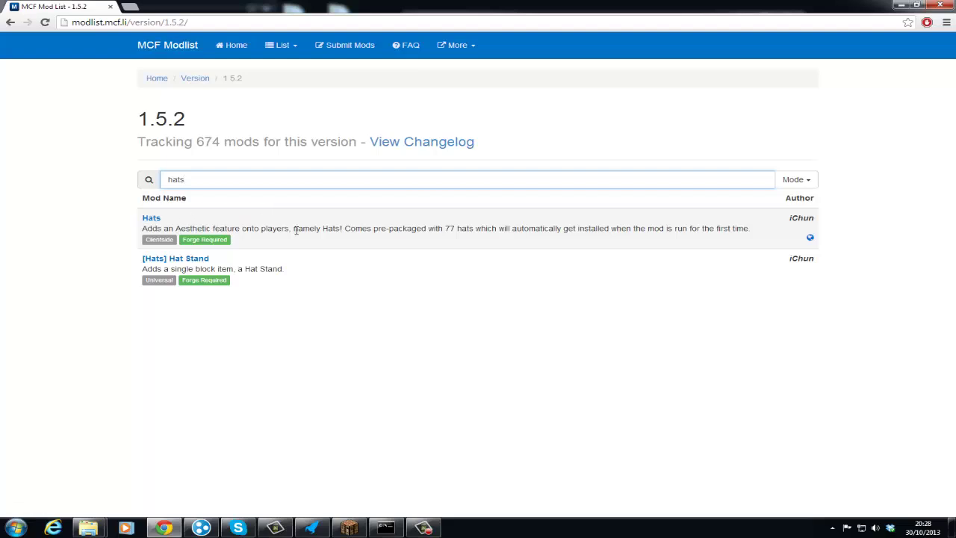
pyautogui.moveTo(350, 230); pyautogui.dragTo(451, 229)
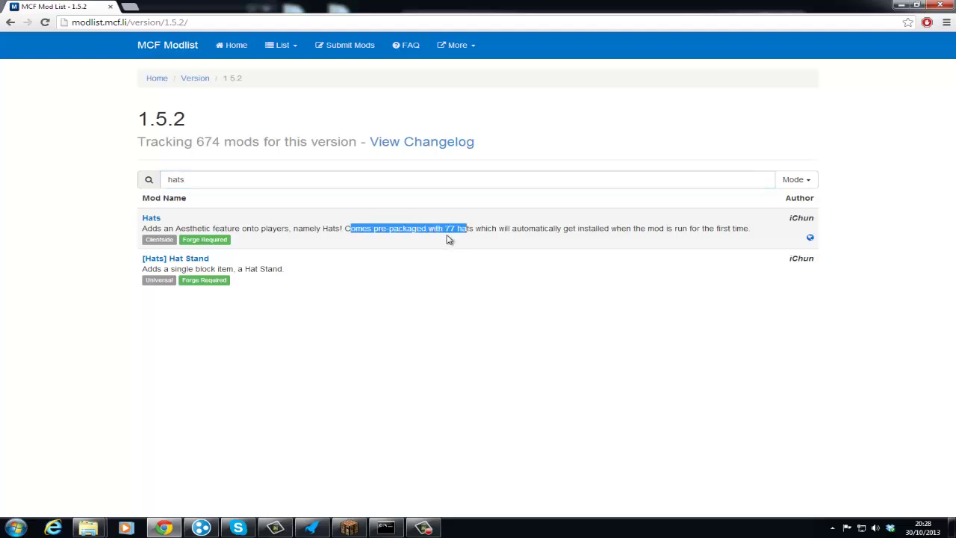
pyautogui.click(465, 230)
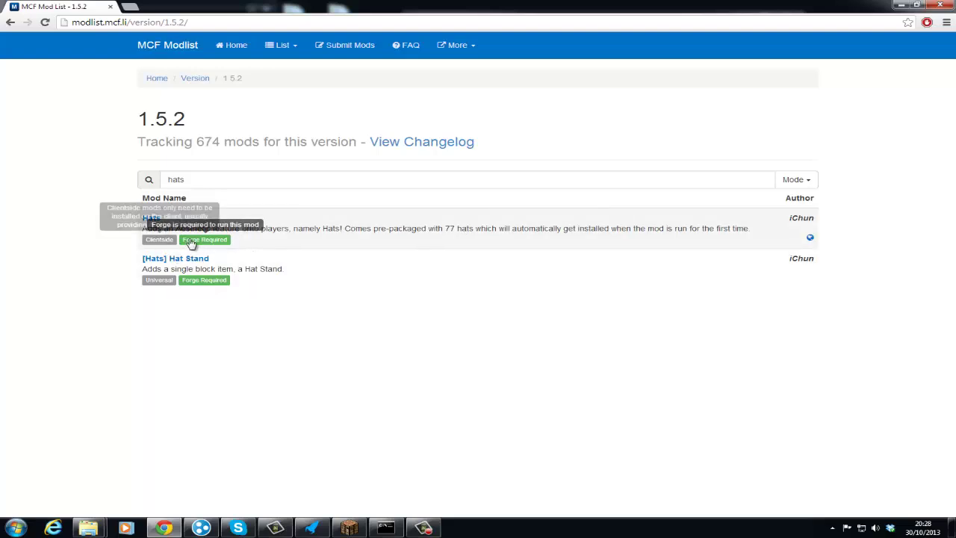
# Open the Hats mod's page in a new tab and view its download list by Minecraft version.
pyautogui.rightClick(157, 222)
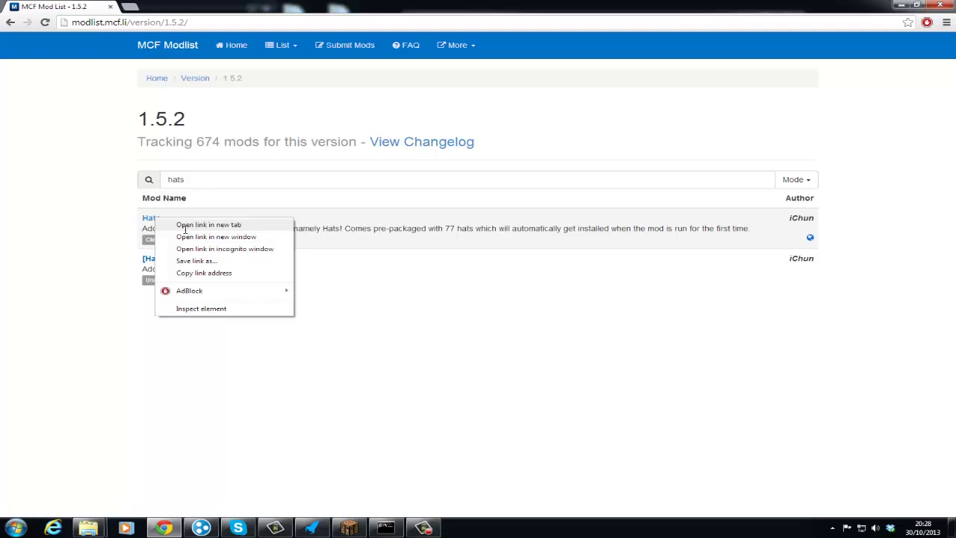
pyautogui.click(186, 226)
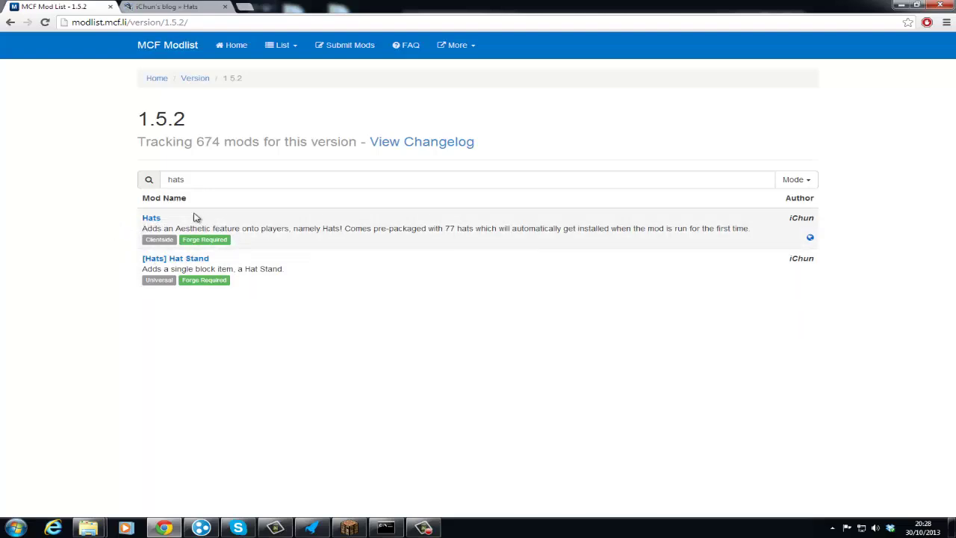
pyautogui.click(187, 5)
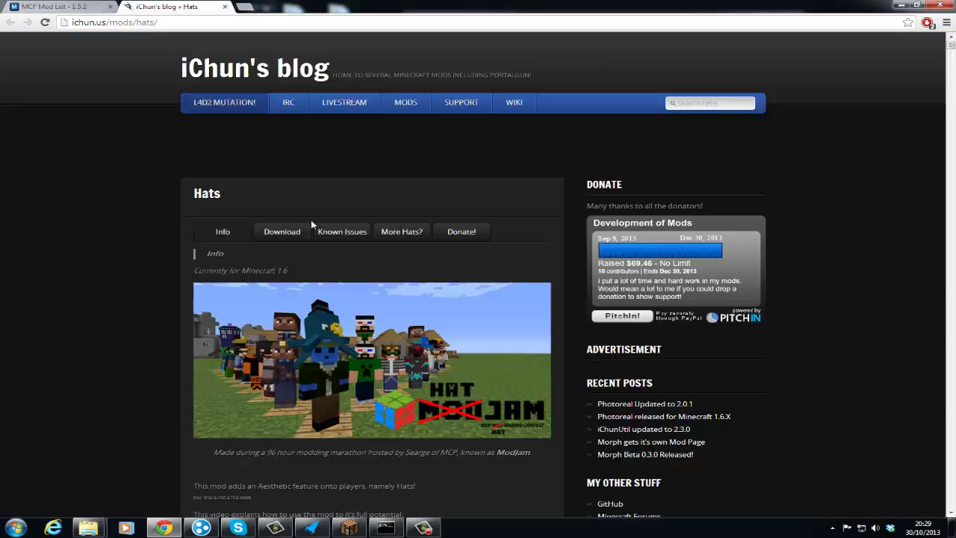
pyautogui.click(269, 231)
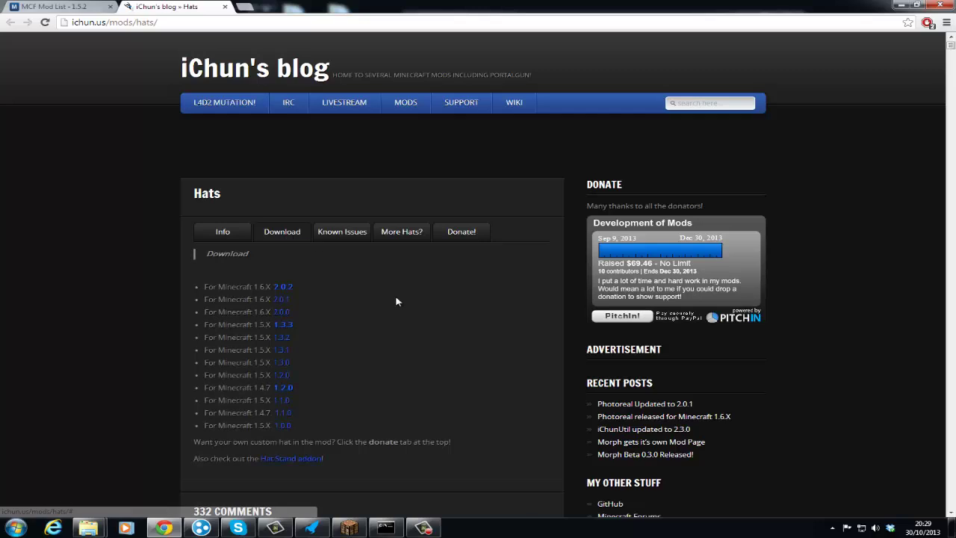
pyautogui.scroll(-1, 373, 312)
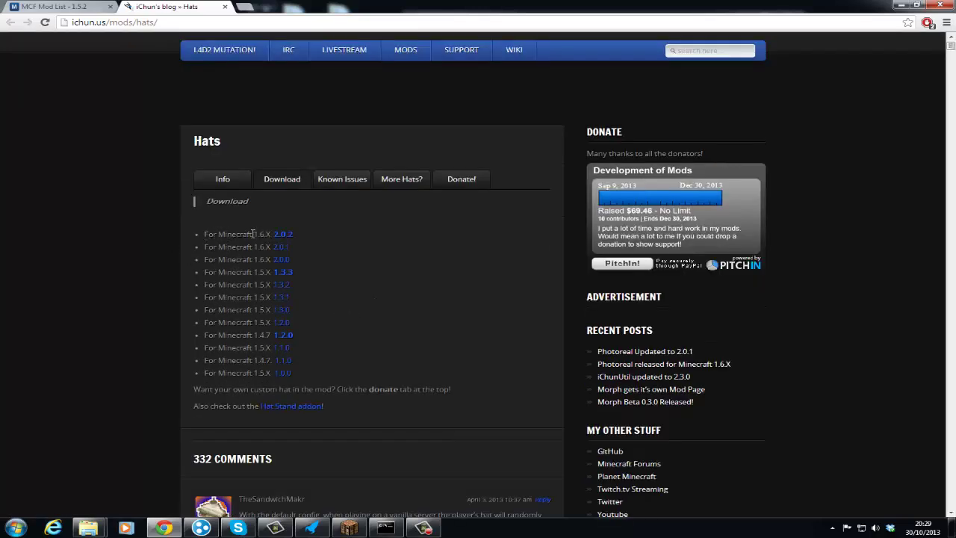
# Open the Hats 1.3.3 download link for Minecraft 1.5.X, continuing past the ad-blocker warning, and close the Hats blog page.
pyautogui.moveTo(270, 237); pyautogui.dragTo(257, 270)
pyautogui.click(257, 271)
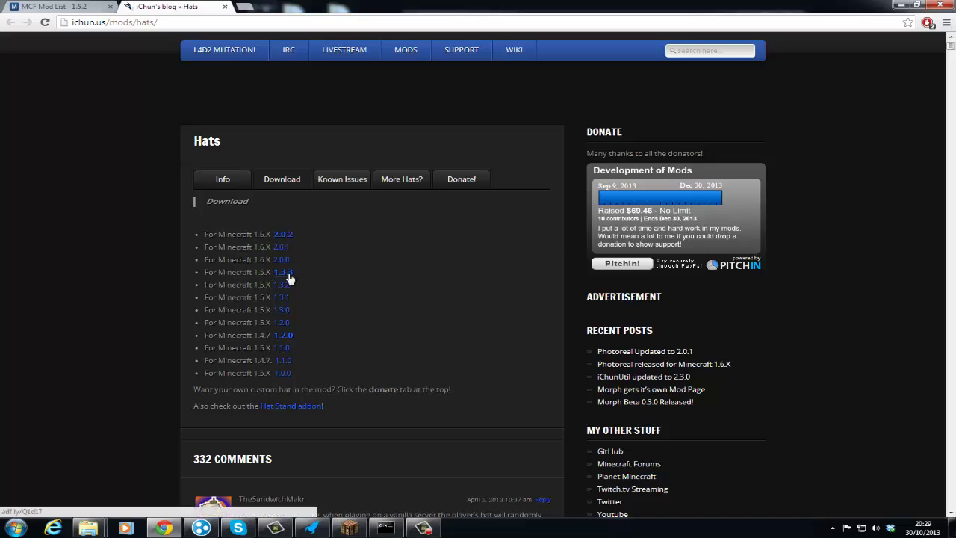
pyautogui.click(288, 274)
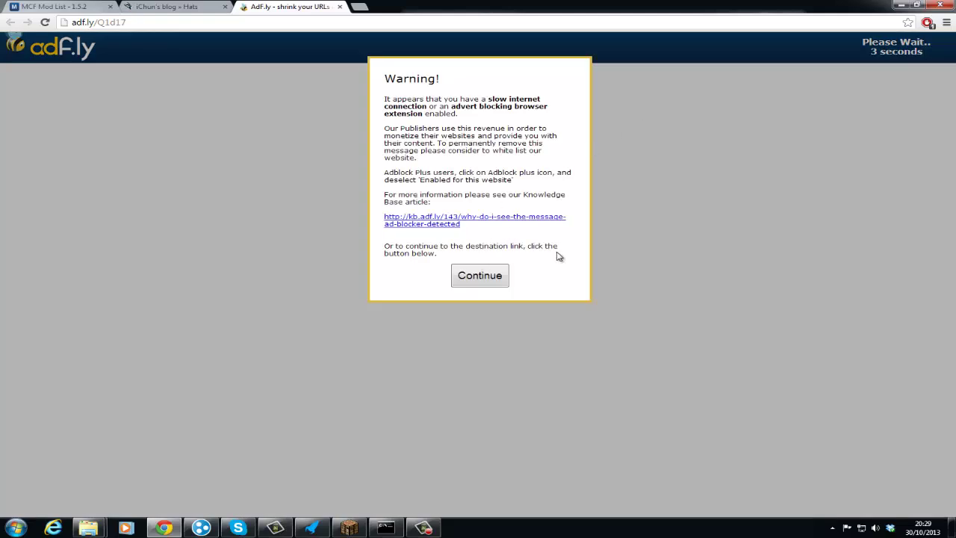
pyautogui.click(484, 276)
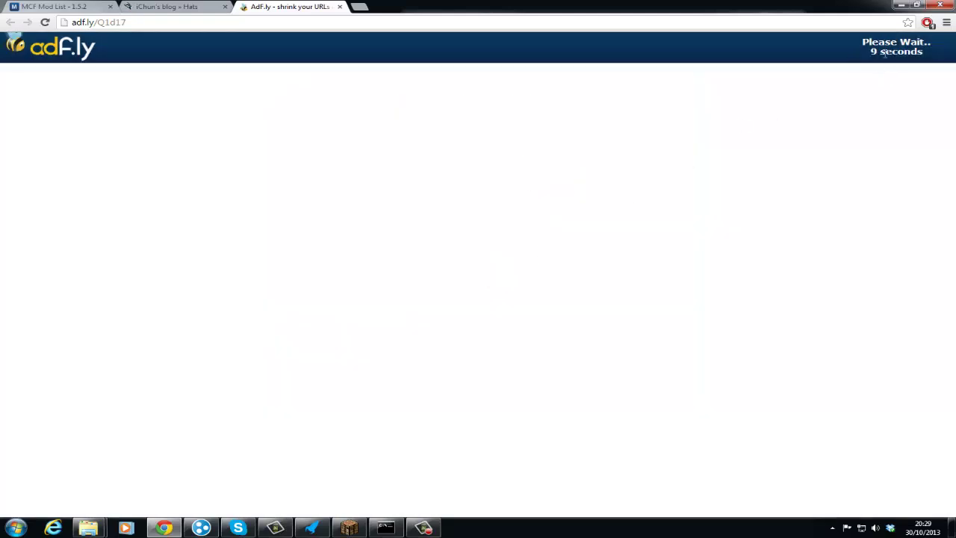
pyautogui.click(187, 8)
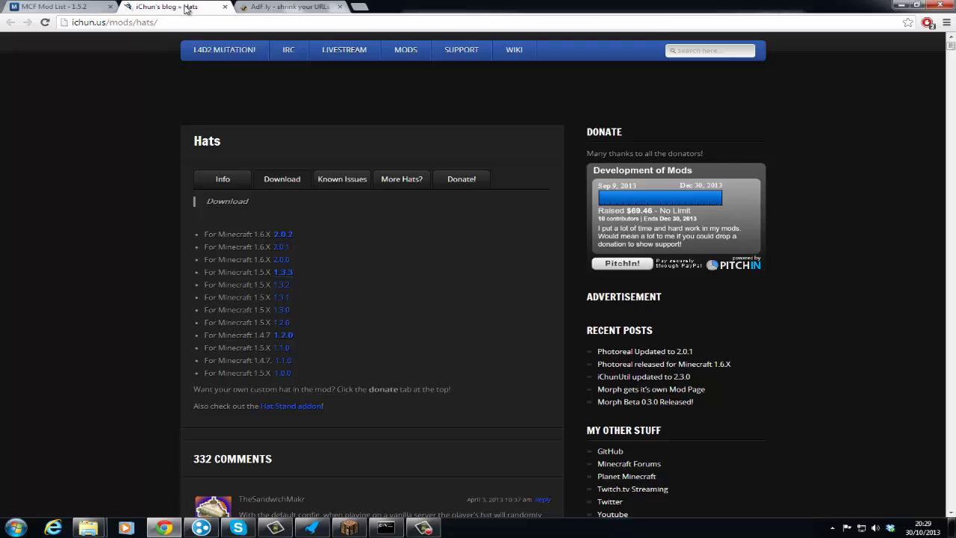
pyautogui.click(226, 7)
# Search the 1.5.2 mod list for "damage ind" and open Damage Indicators in a new tab.
pyautogui.click(75, 7)
pyautogui.moveTo(244, 178); pyautogui.dragTo(118, 170)
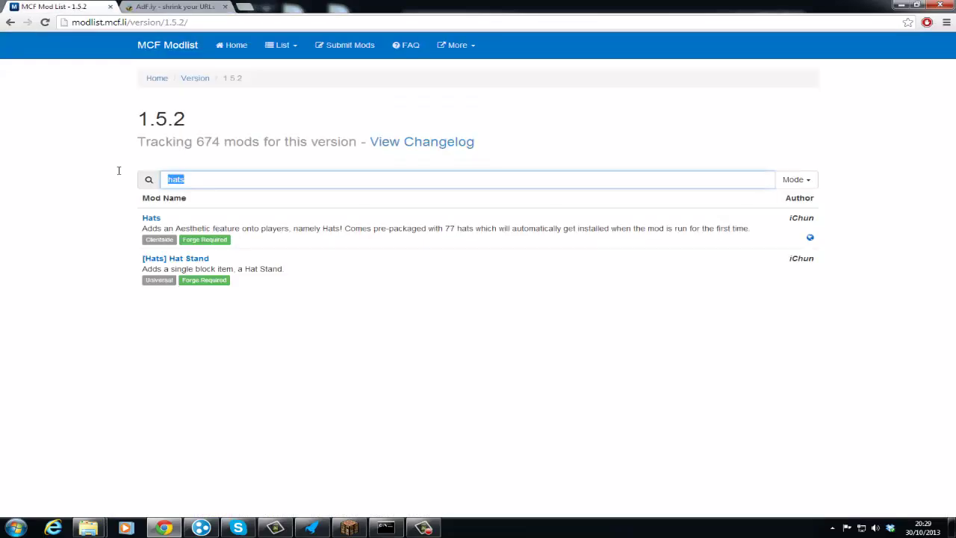
pyautogui.write('damage ')
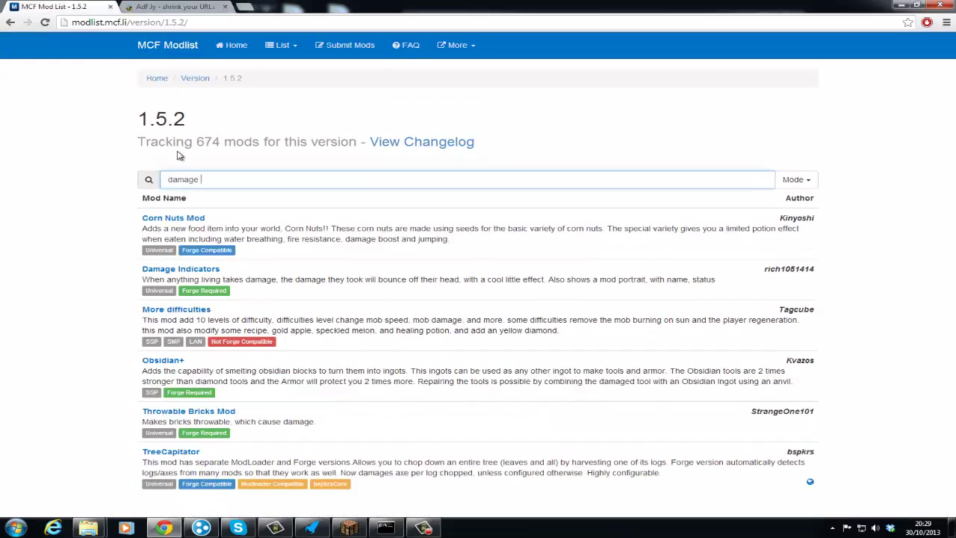
pyautogui.write('in')
pyautogui.press('BackSpace')
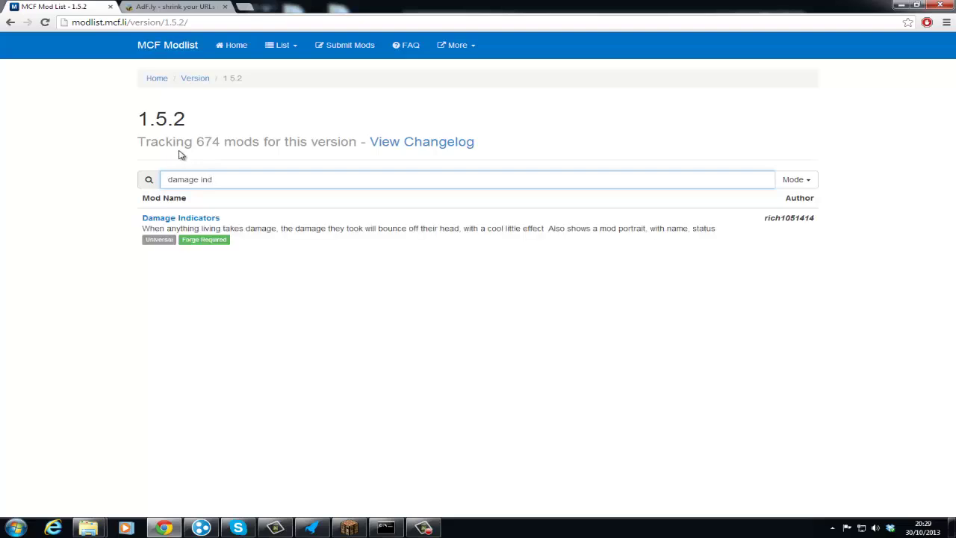
pyautogui.rightClick(203, 219)
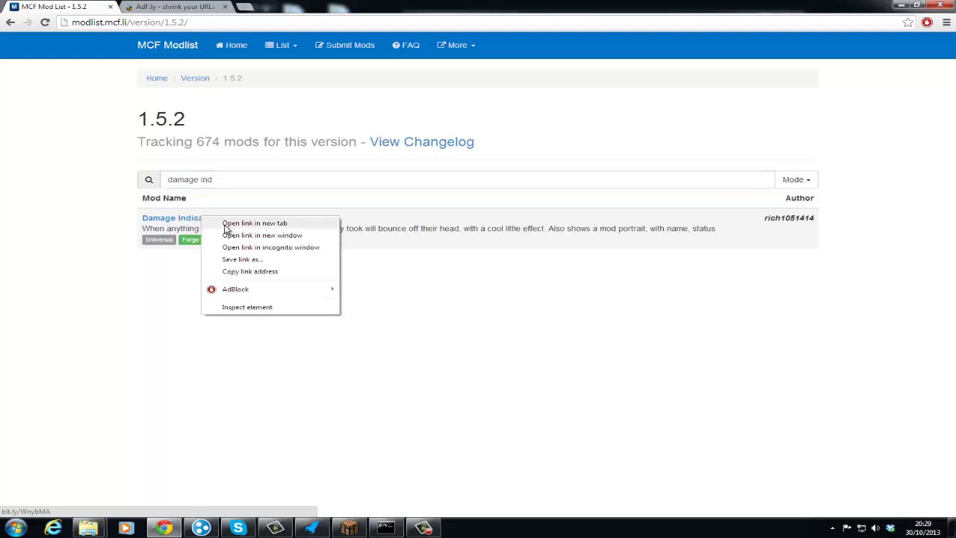
pyautogui.click(228, 226)
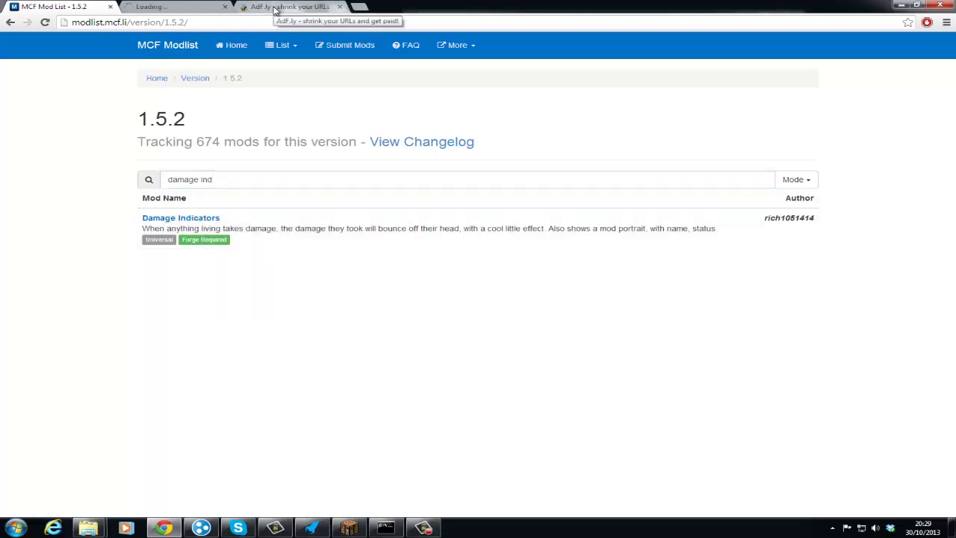
# Skip the ad on the Hats link, download Hats1.3.3.zip from CreeperHost and close its download page.
pyautogui.click(274, 7)
pyautogui.click(928, 47)
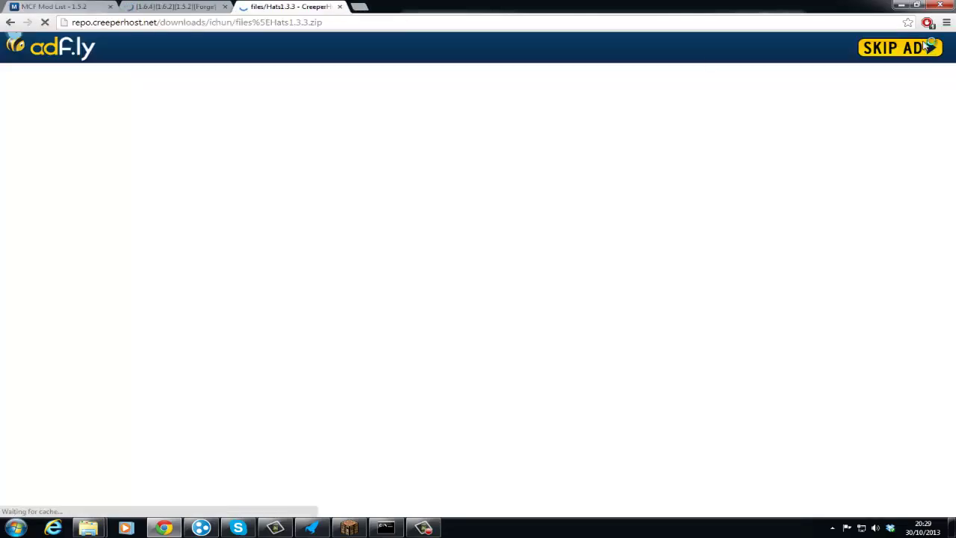
pyautogui.scroll(-2, 534, 292)
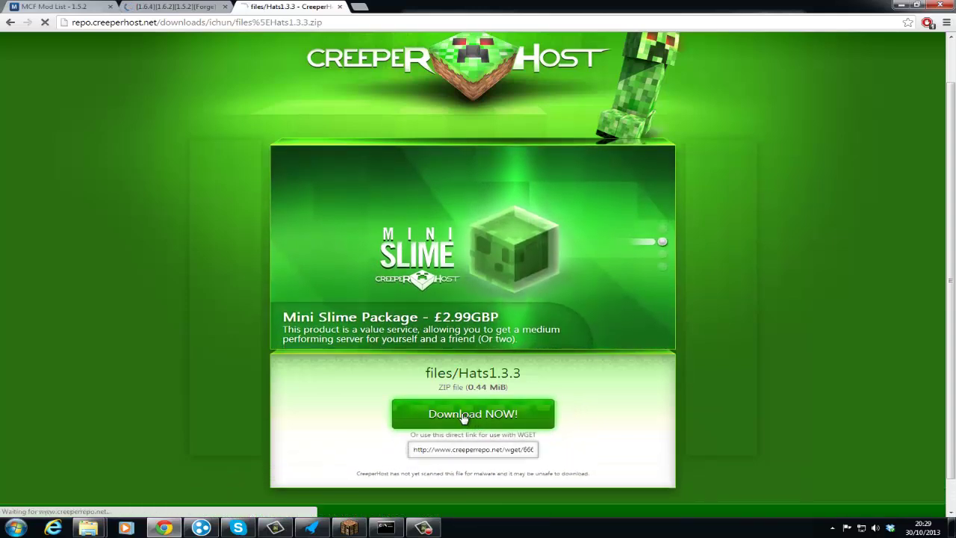
pyautogui.click(467, 415)
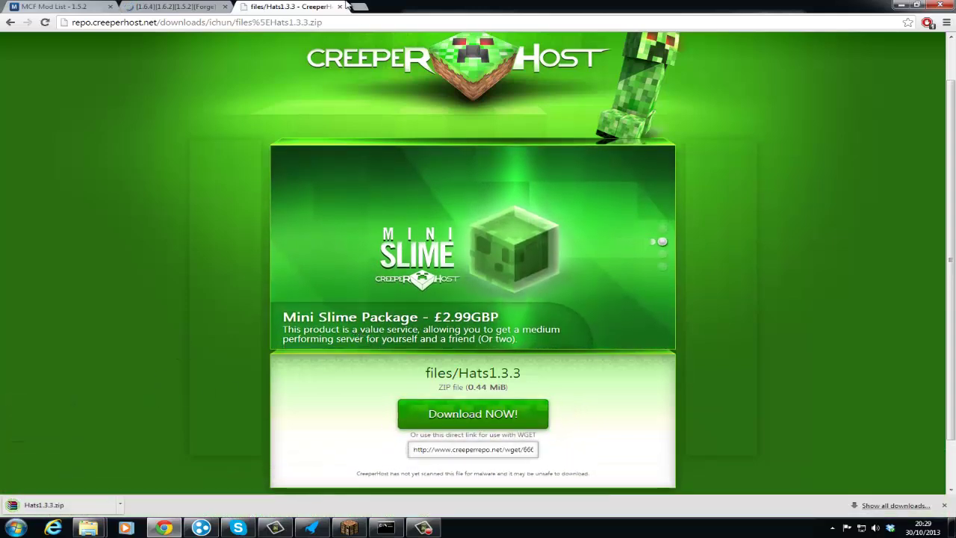
pyautogui.click(340, 6)
# Reveal the old versions in the Damage Indicators topic and open the DamageIndicators[1.5.2]v2.7.0.1 link, continuing past the ad-blocker warning.
pyautogui.scroll(-3, 329, 300)
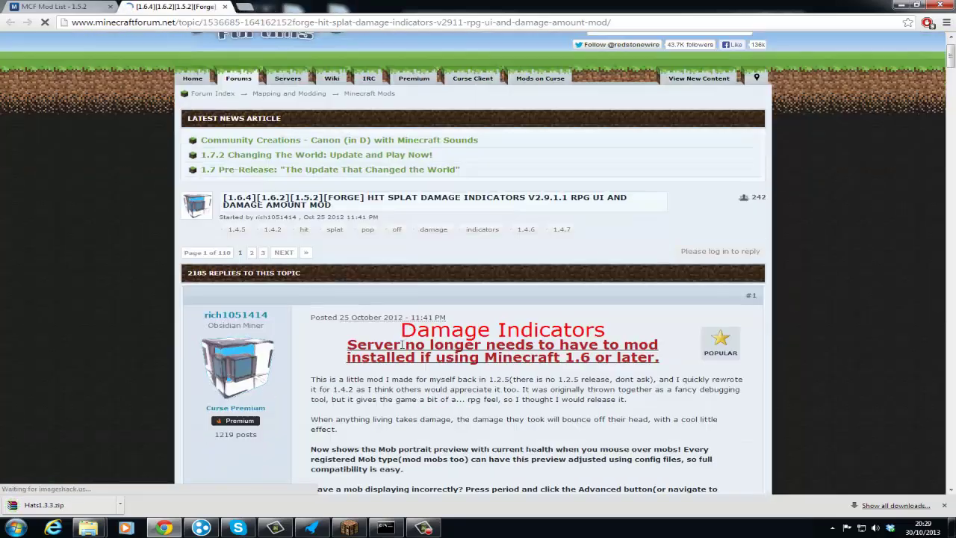
pyautogui.scroll(-7, 574, 455)
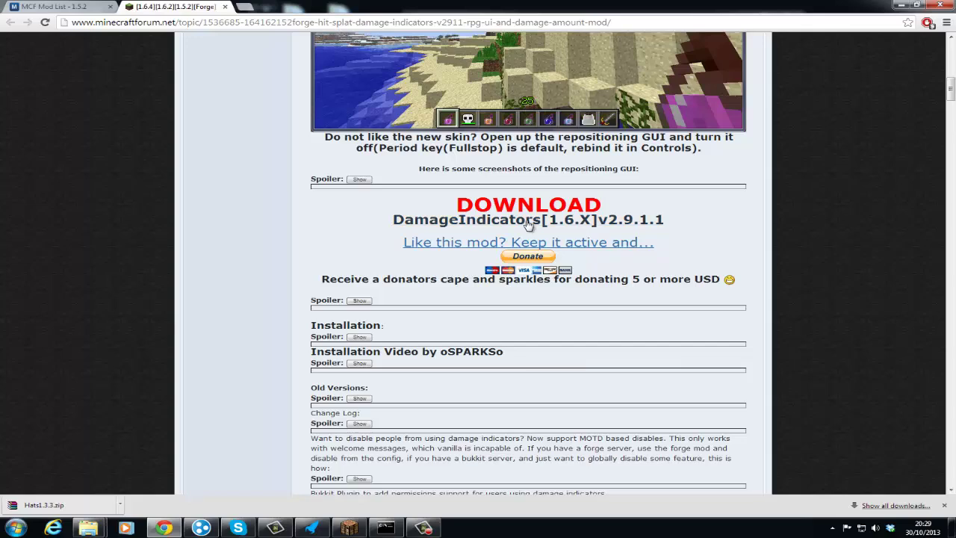
pyautogui.scroll(-4, 388, 366)
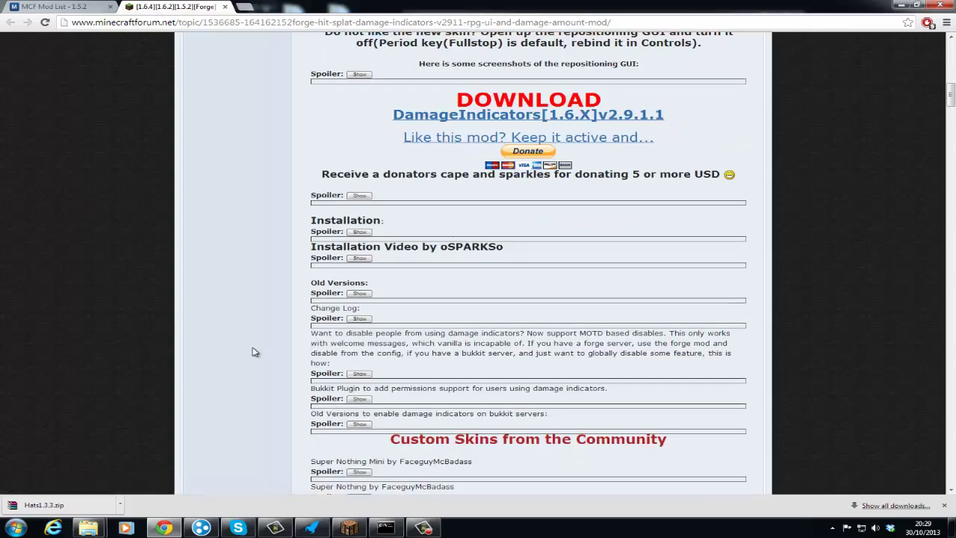
pyautogui.scroll(1, 250, 288)
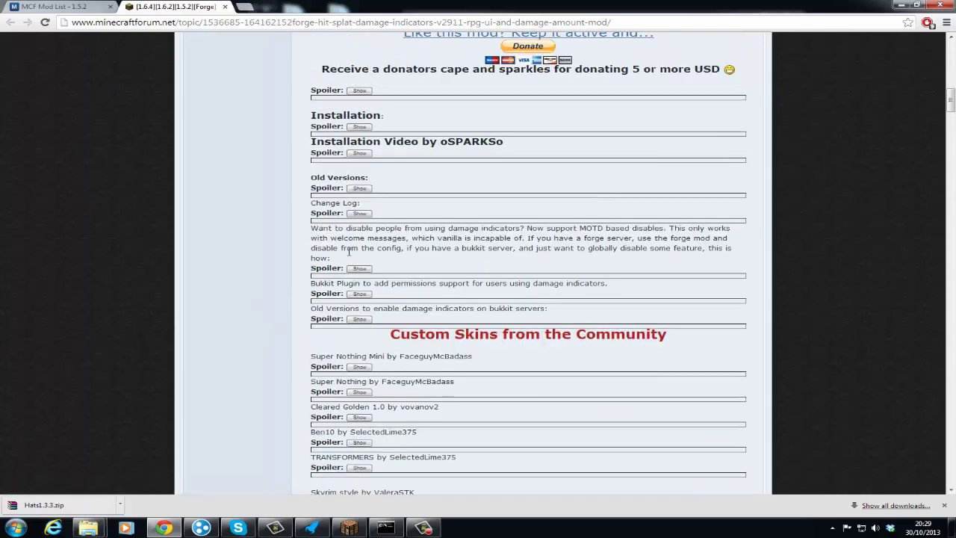
pyautogui.click(357, 188)
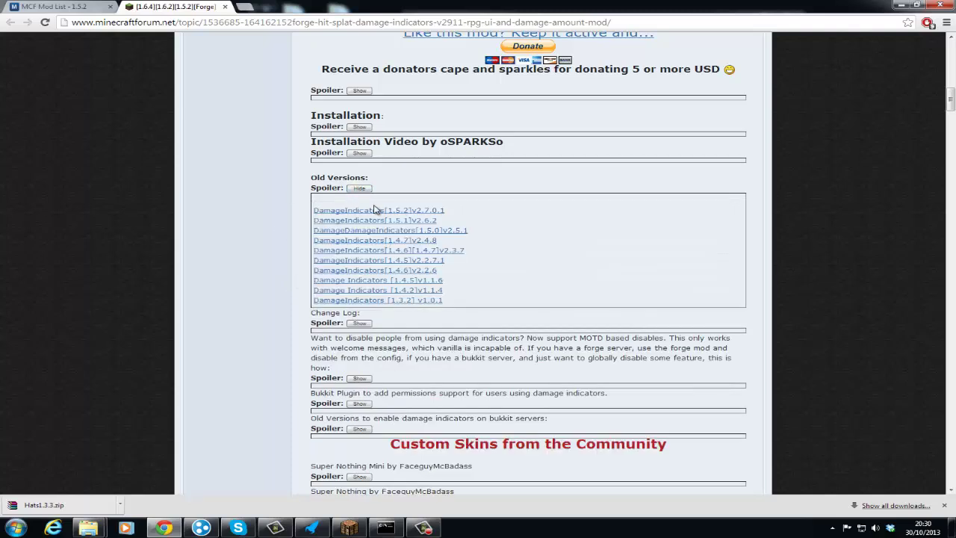
pyautogui.click(373, 210)
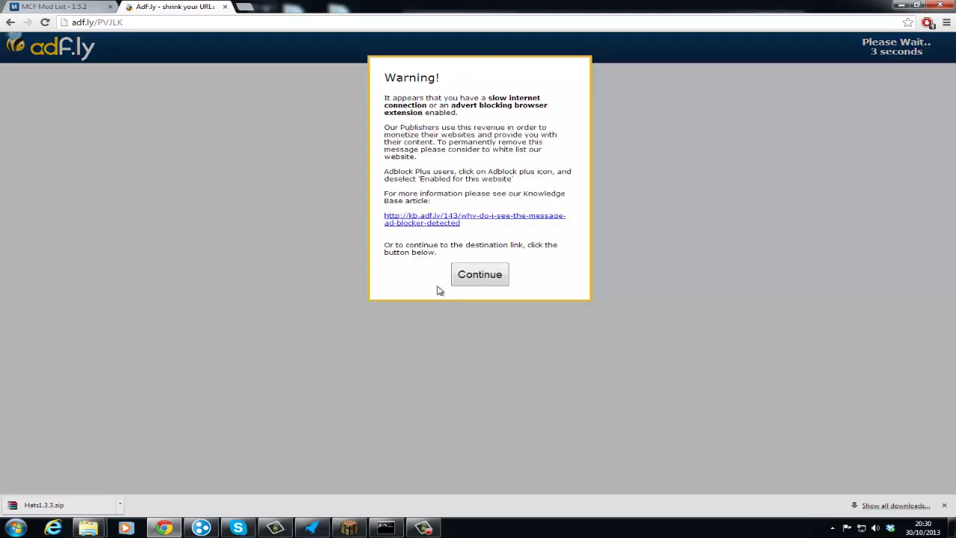
pyautogui.click(480, 276)
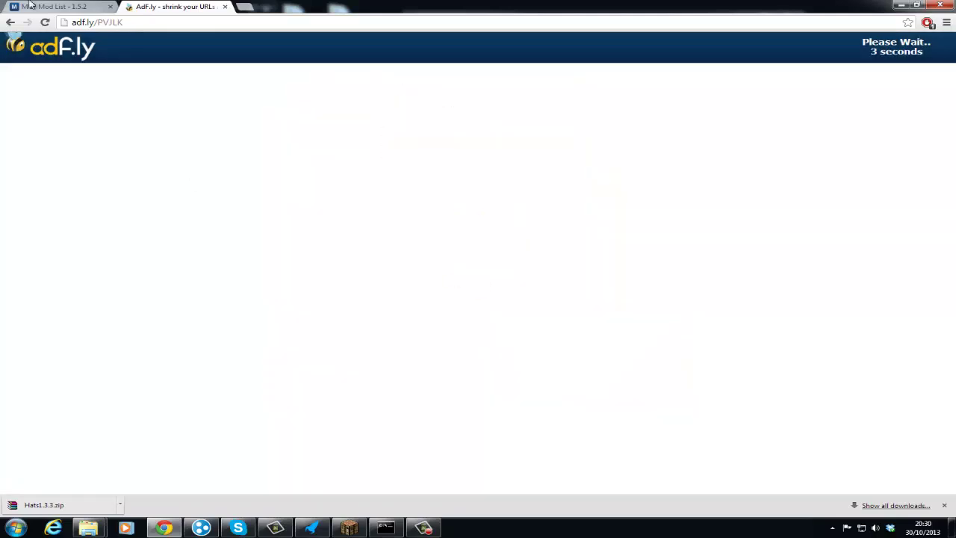
# Search the 1.5.2 mod list for "dynamic" and open the Dynamic Lights page in a new tab.
pyautogui.hotkey('ctrl', 'shift', 'Tab')
pyautogui.moveTo(240, 188); pyautogui.dragTo(22, 145)
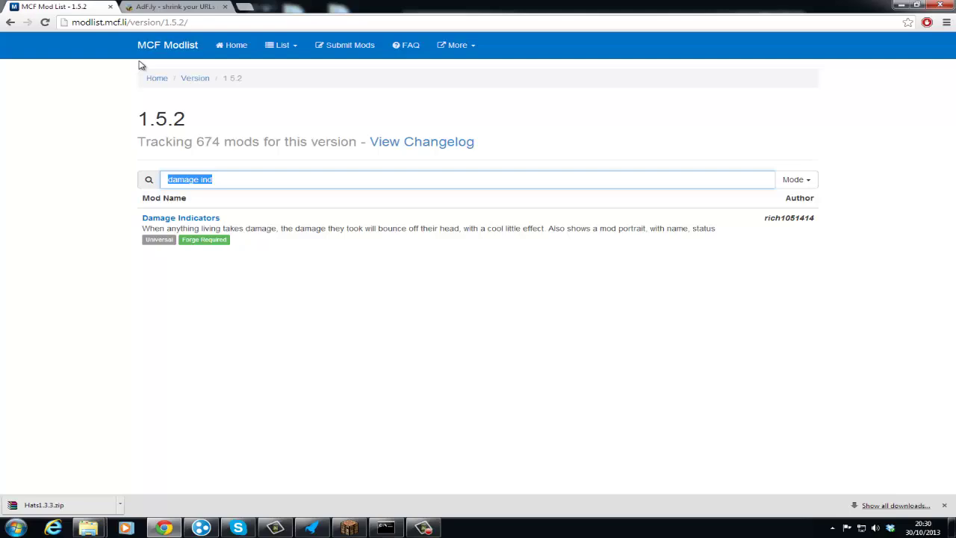
pyautogui.write('dynamic')
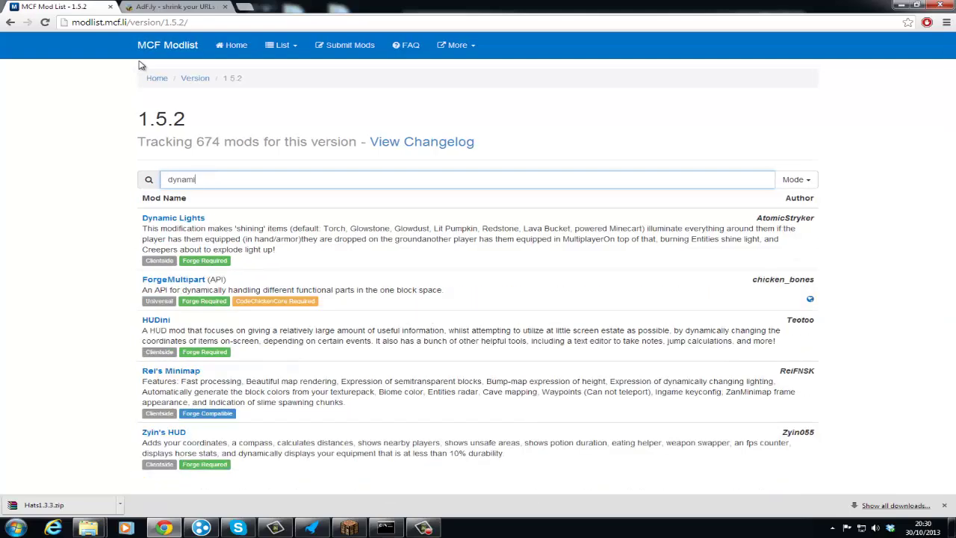
pyautogui.rightClick(188, 224)
pyautogui.click(221, 224)
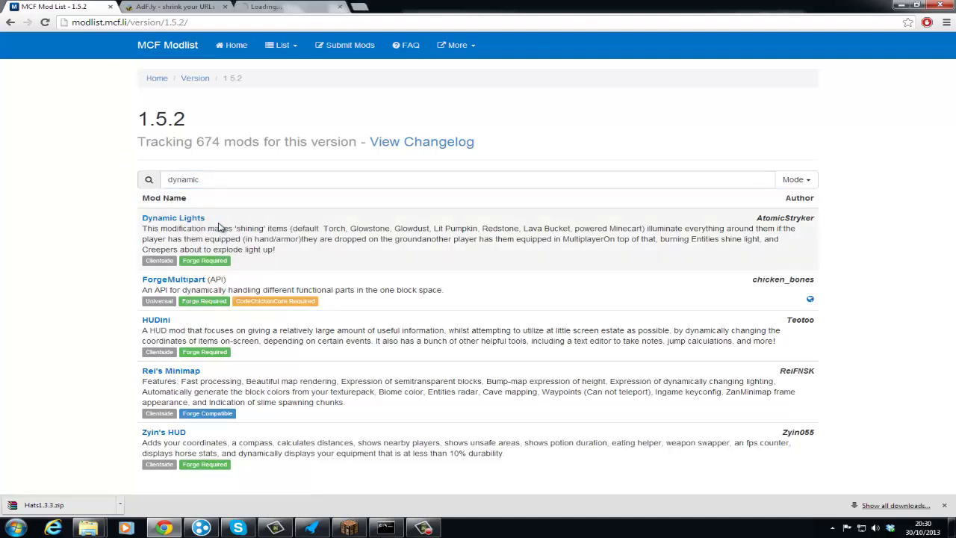
pyautogui.click(312, 6)
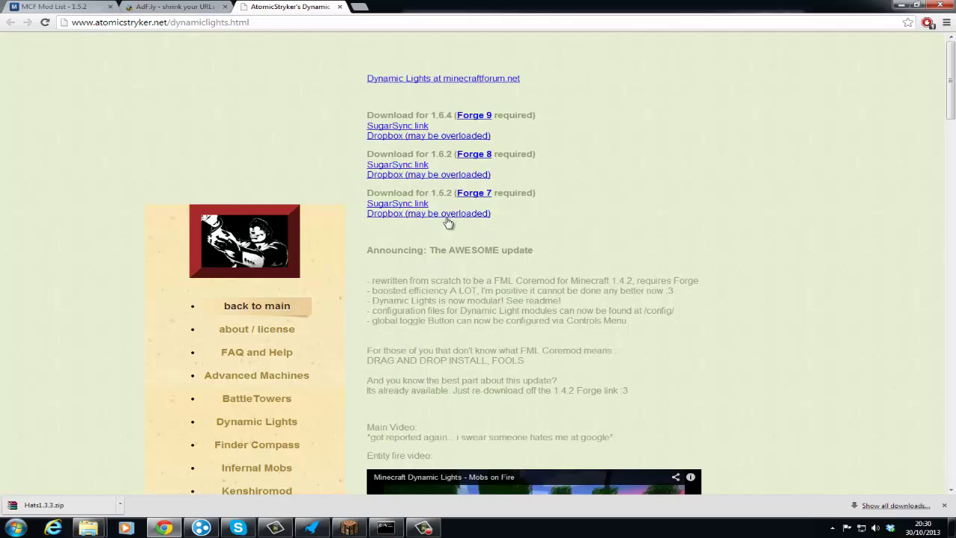
pyautogui.click(118, 23)
pyautogui.click(64, 7)
pyautogui.click(256, 7)
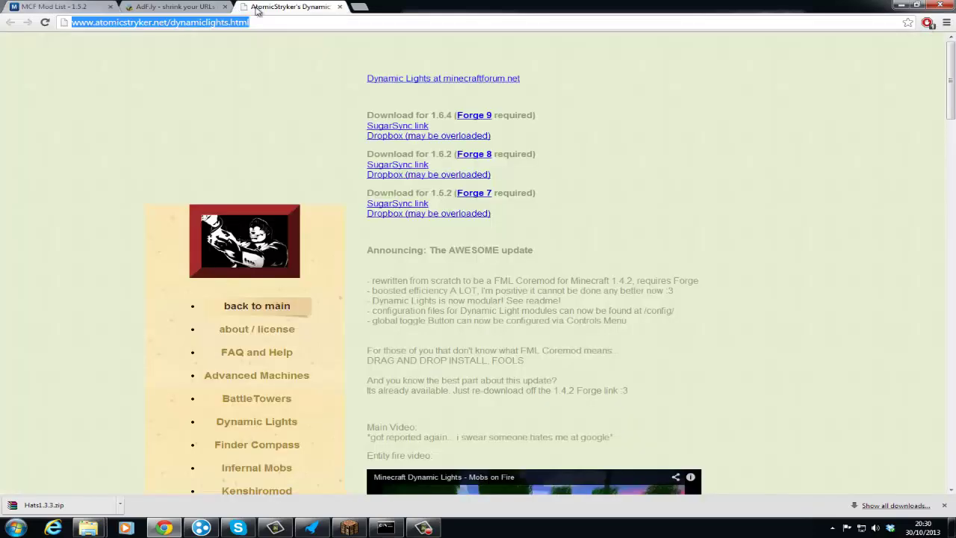
pyautogui.click(63, 6)
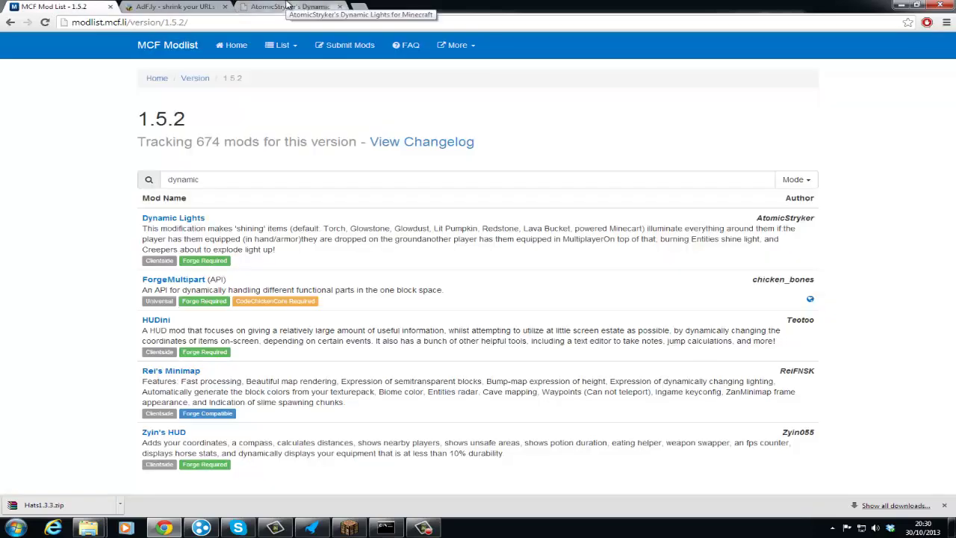
# Search the web for "dynamic lights mod 1.5.2" from the AtomicStryker tab and open the 9Minecraft result.
pyautogui.click(288, 7)
pyautogui.click(264, 23)
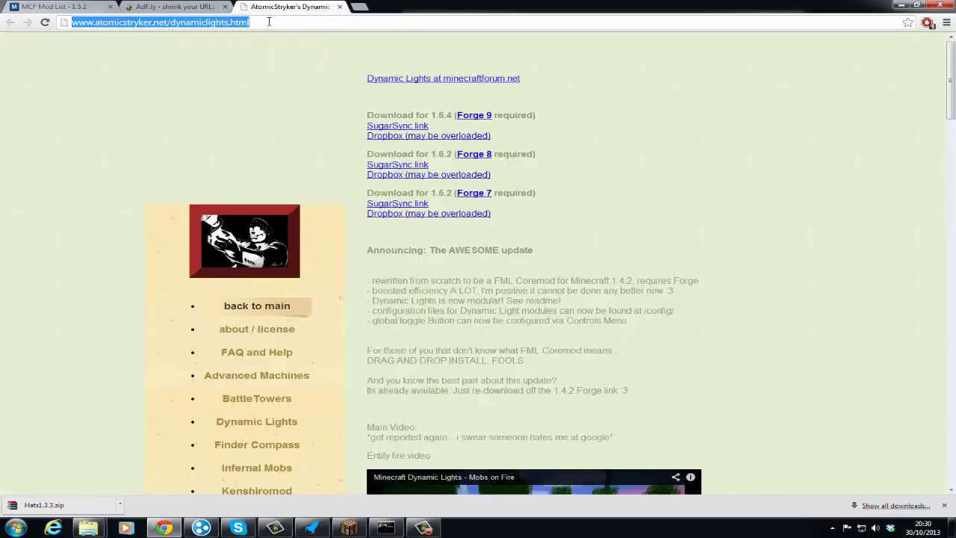
pyautogui.write('dynam')
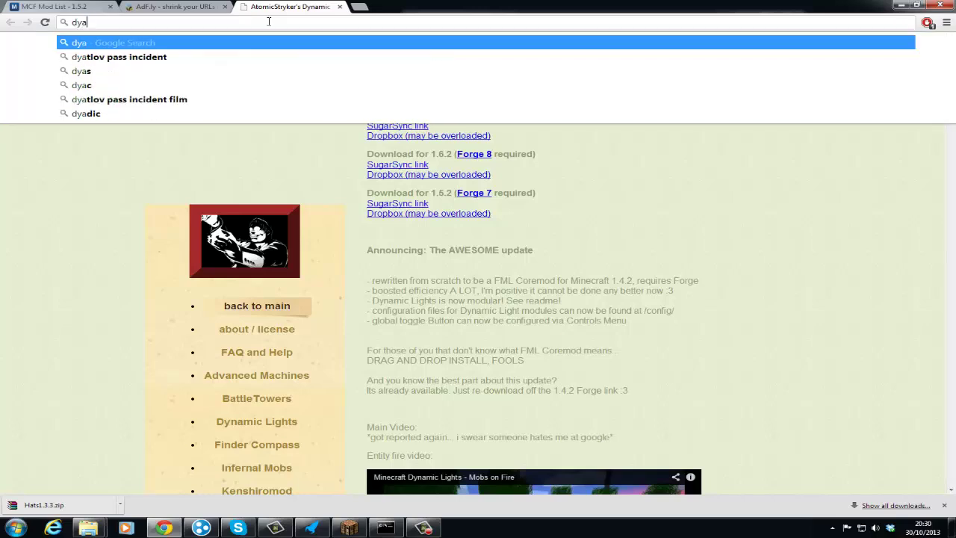
pyautogui.write('ic lights m')
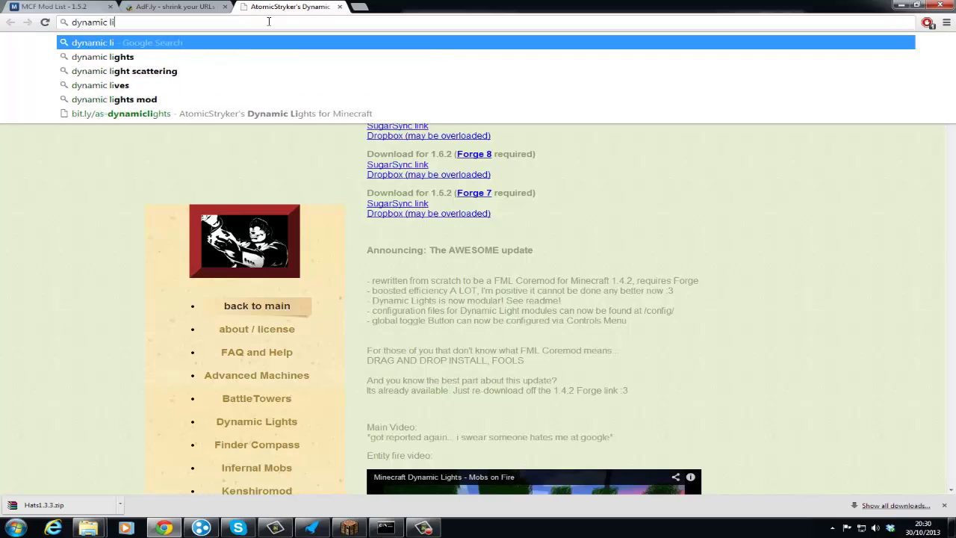
pyautogui.write('1.5.2')
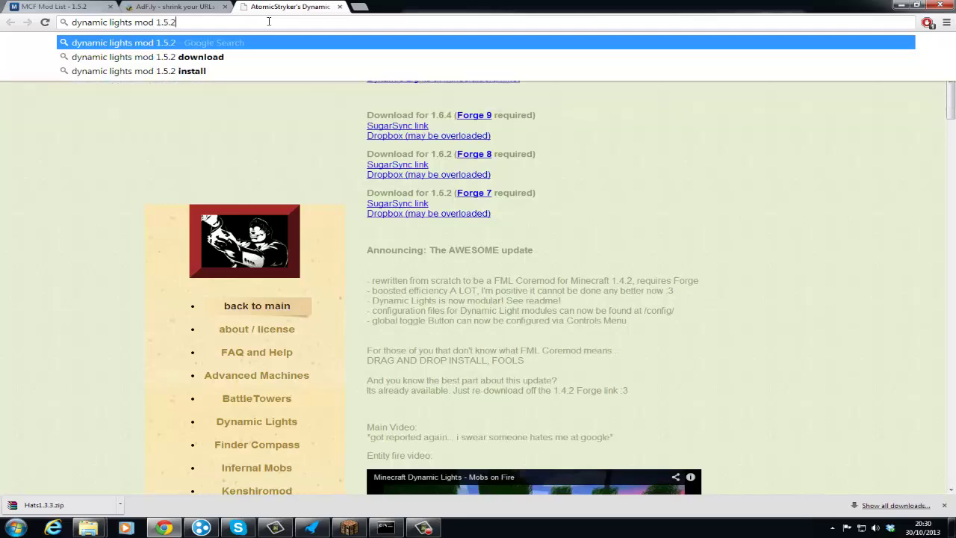
pyautogui.press('Return')
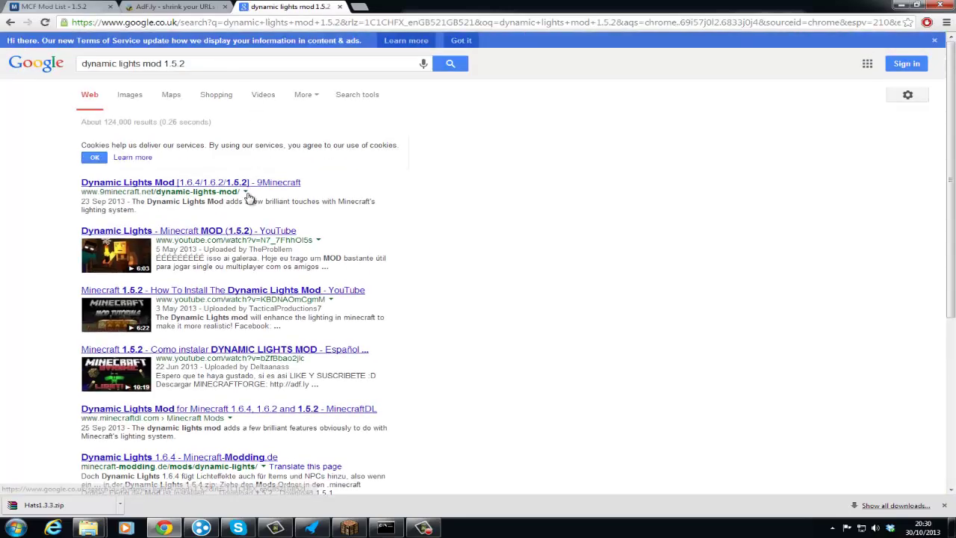
pyautogui.click(157, 184)
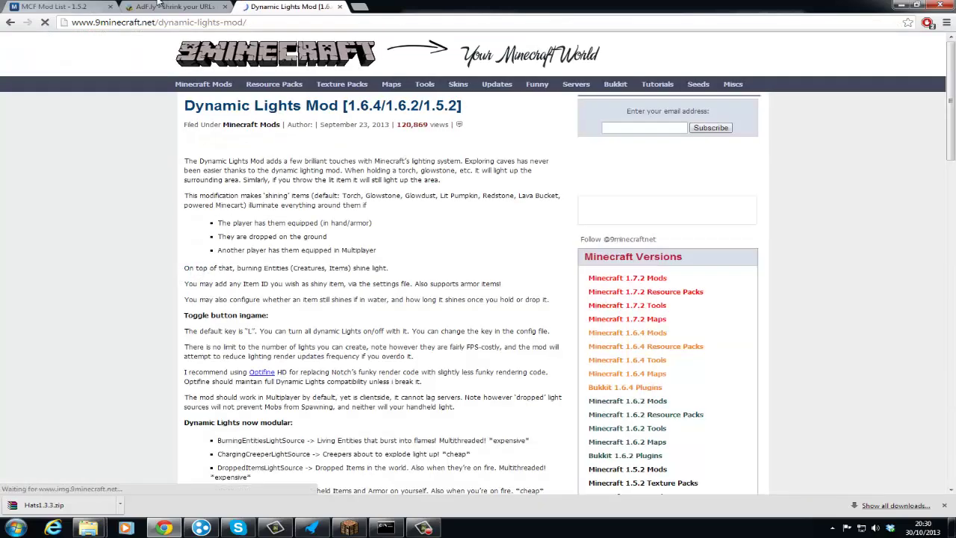
# Skip the ad on the Damage Indicators link to download the 1.5.2 zip, and return to the 9Minecraft Dynamic Lights page.
pyautogui.click(153, 6)
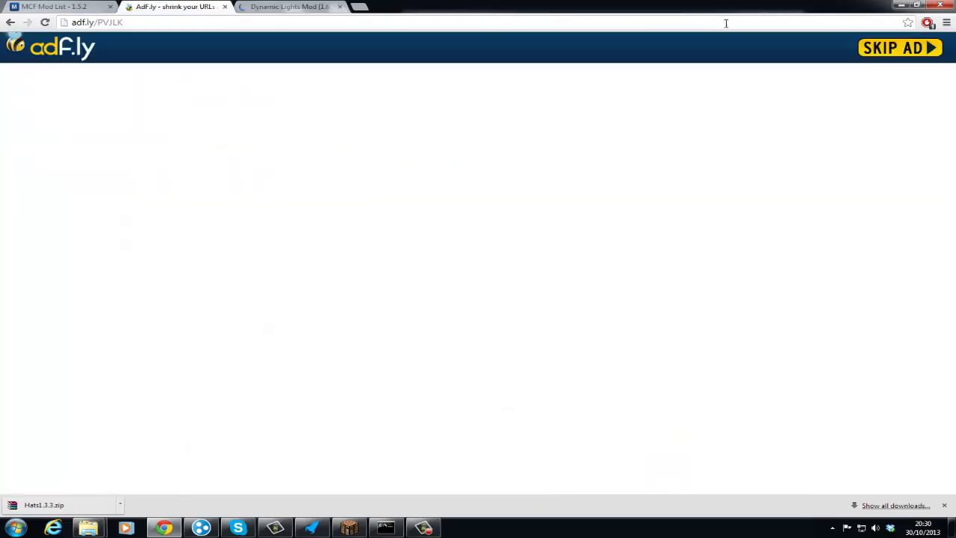
pyautogui.click(293, 7)
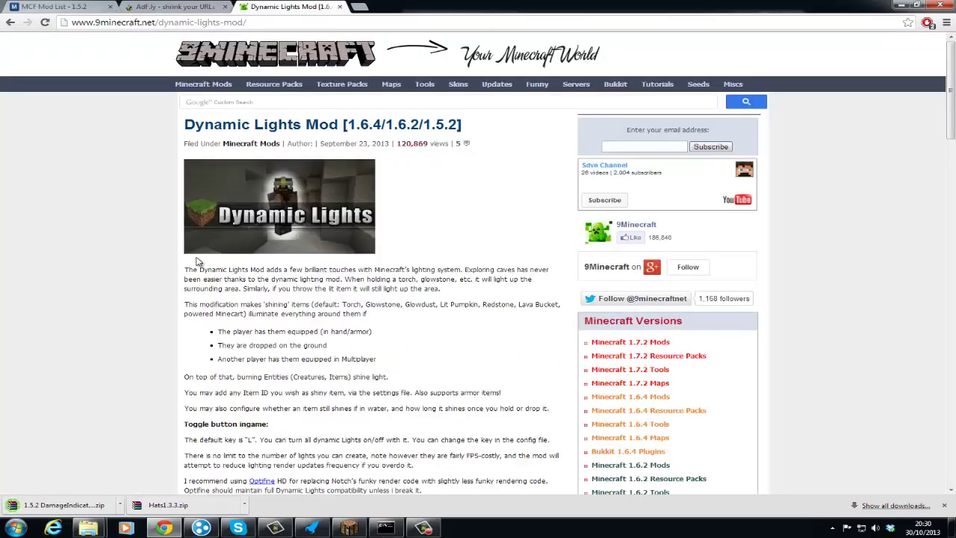
# Open the Dynamic Lights download link listed for Minecraft 1.5.2 on the 9Minecraft page.
pyautogui.scroll(-10, 224, 258)
pyautogui.scroll(-5, 177, 253)
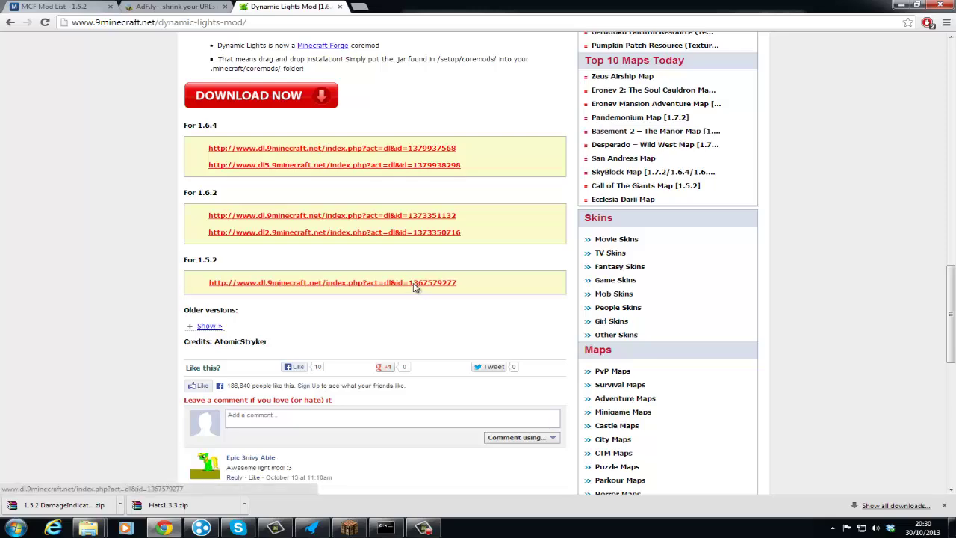
pyautogui.click(418, 284)
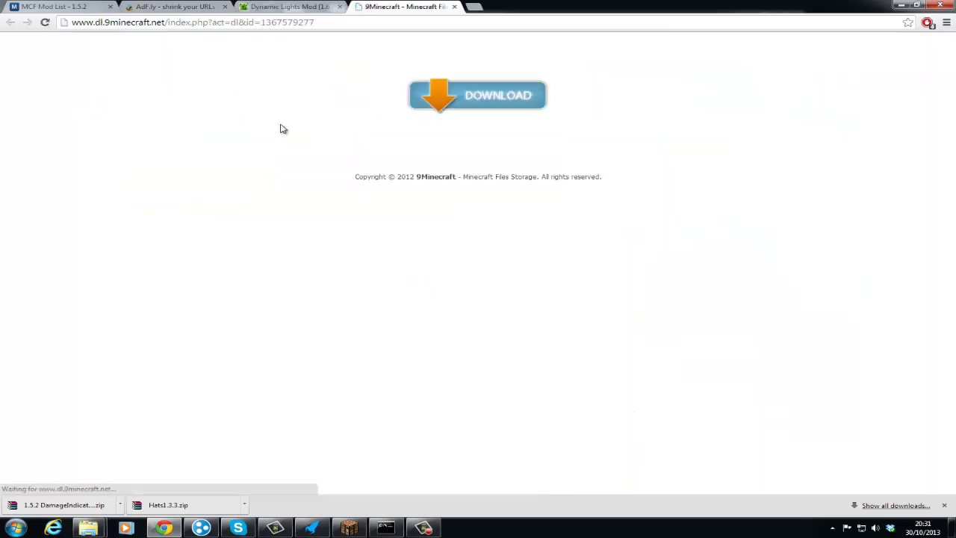
# Close the leftover Dynamic Lights and AdF.ly tabs, and download the Dynamic Lights zip from the 9Minecraft download page.
pyautogui.click(333, 6)
pyautogui.click(336, 6)
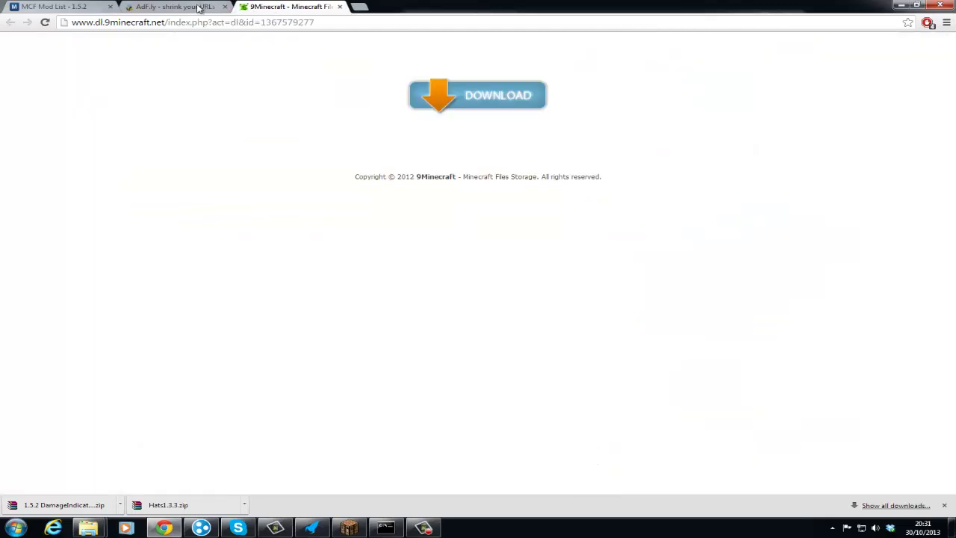
pyautogui.click(213, 7)
pyautogui.click(225, 6)
pyautogui.click(467, 102)
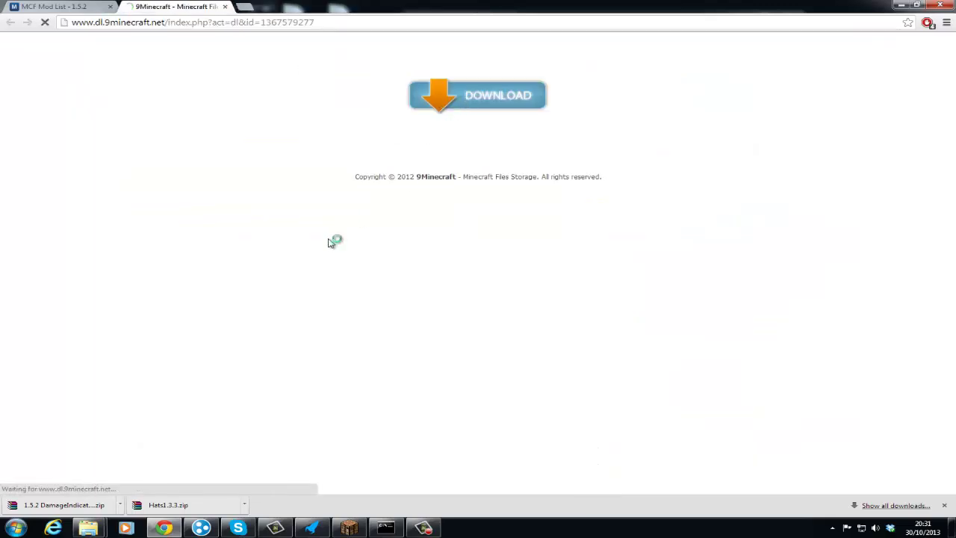
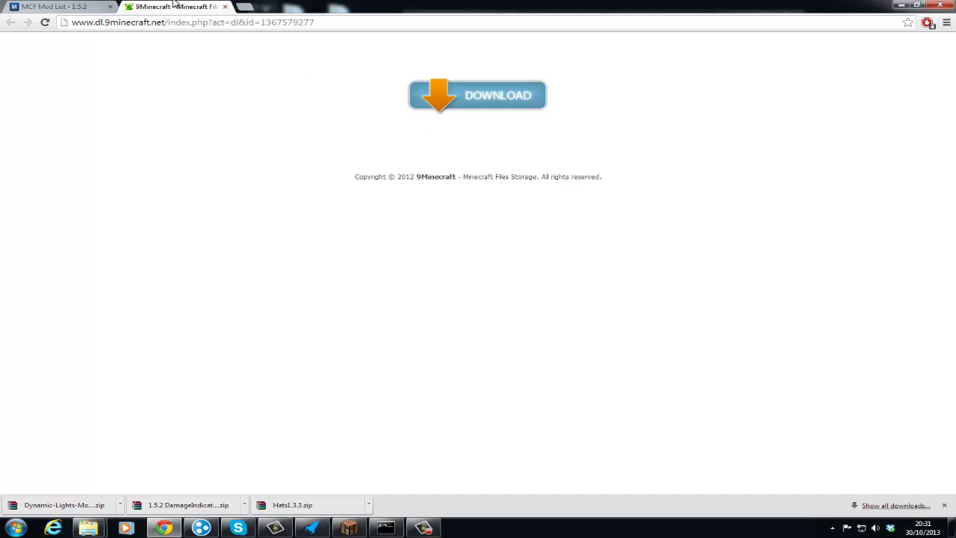
pyautogui.click(223, 7)
# Search the 1.5.2 mod list for "biomes o" and open the Biomes O' Plenty page in a new tab.
pyautogui.doubleClick(224, 180)
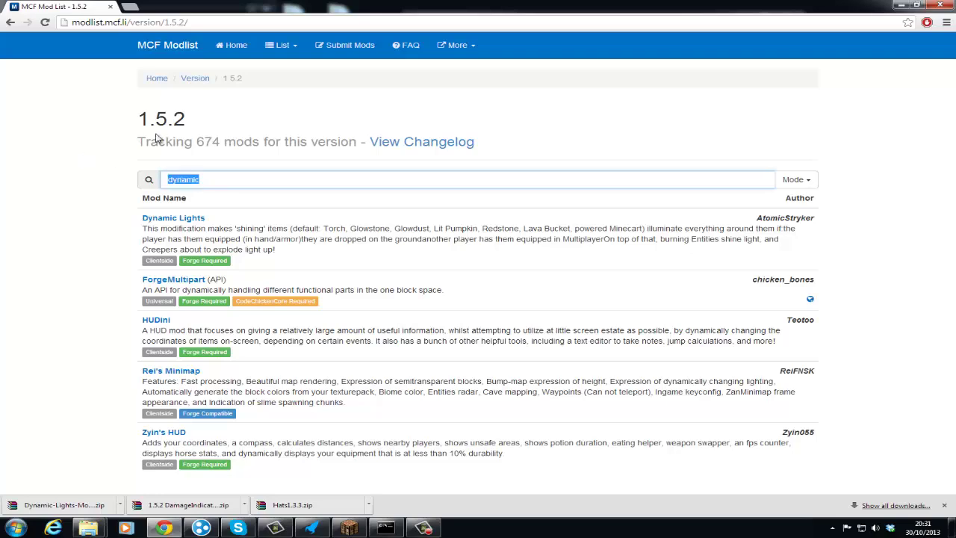
pyautogui.write('biomes o')
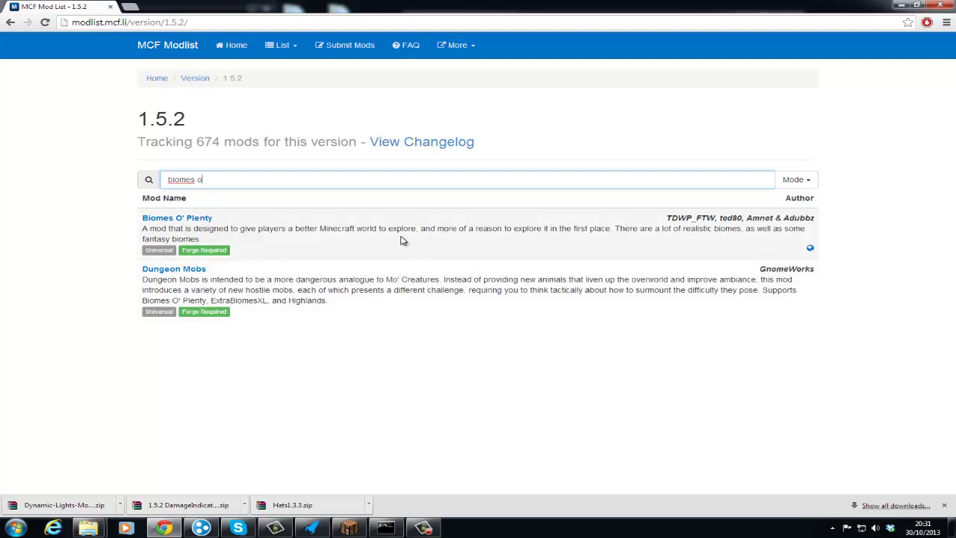
pyautogui.rightClick(194, 221)
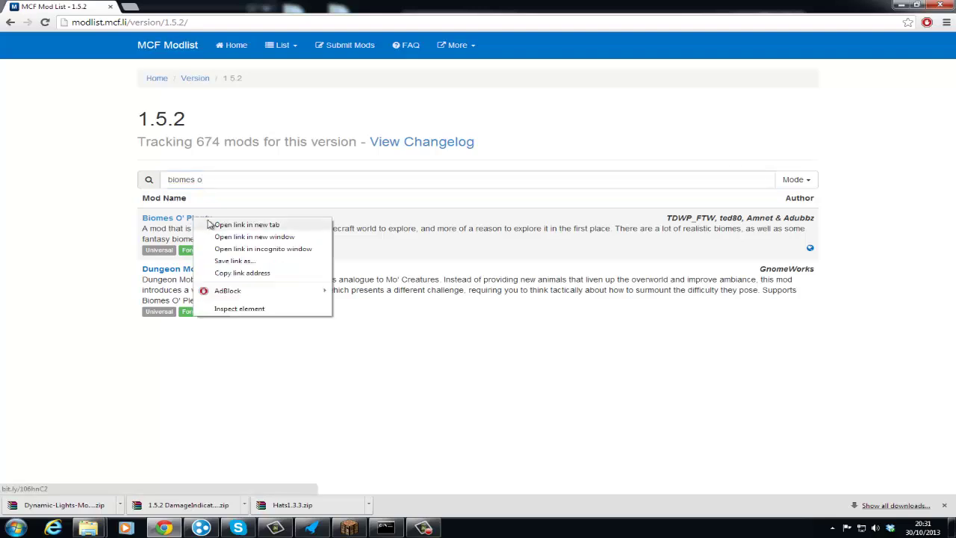
pyautogui.click(217, 224)
pyautogui.click(170, 6)
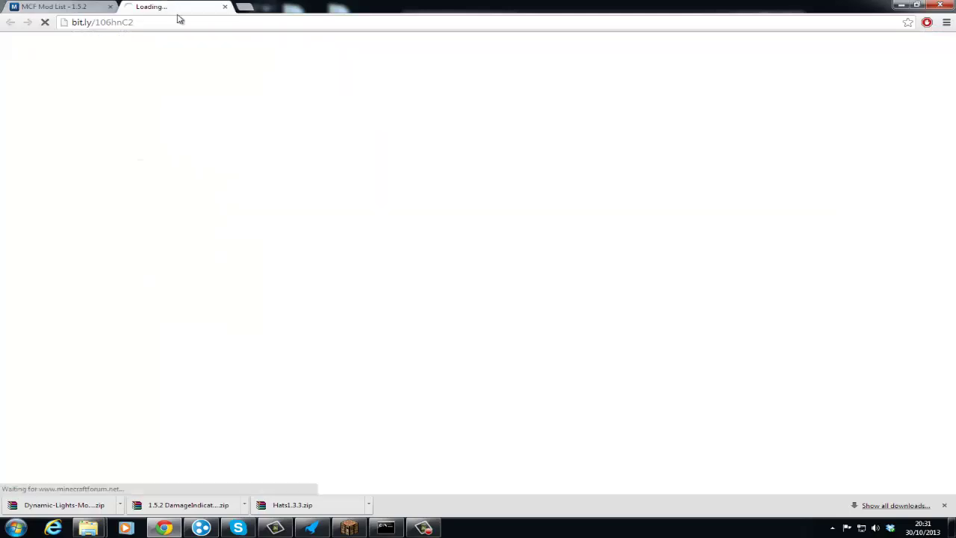
# Reveal the spoiler content in the first post of the Biomes O' Plenty forum topic.
pyautogui.scroll(-5, 362, 241)
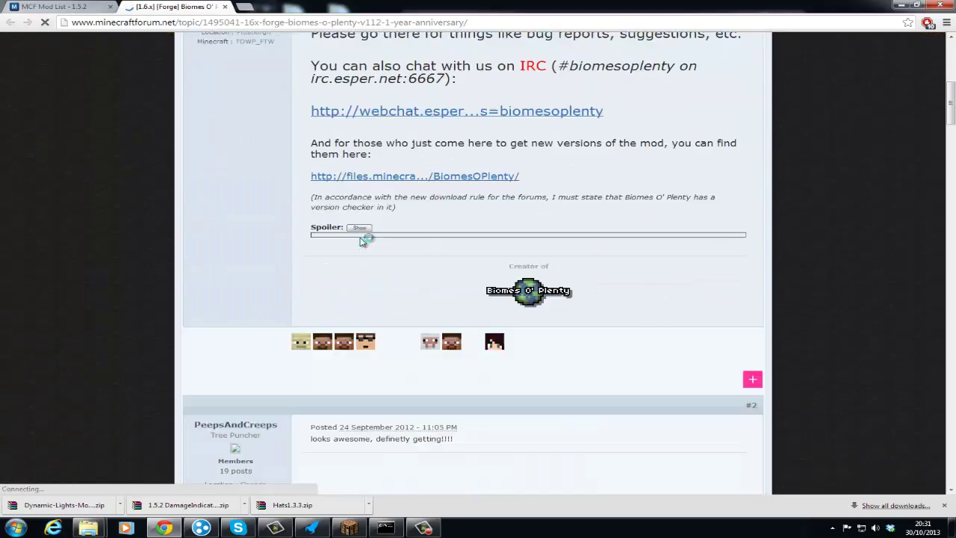
pyautogui.scroll(2, 363, 240)
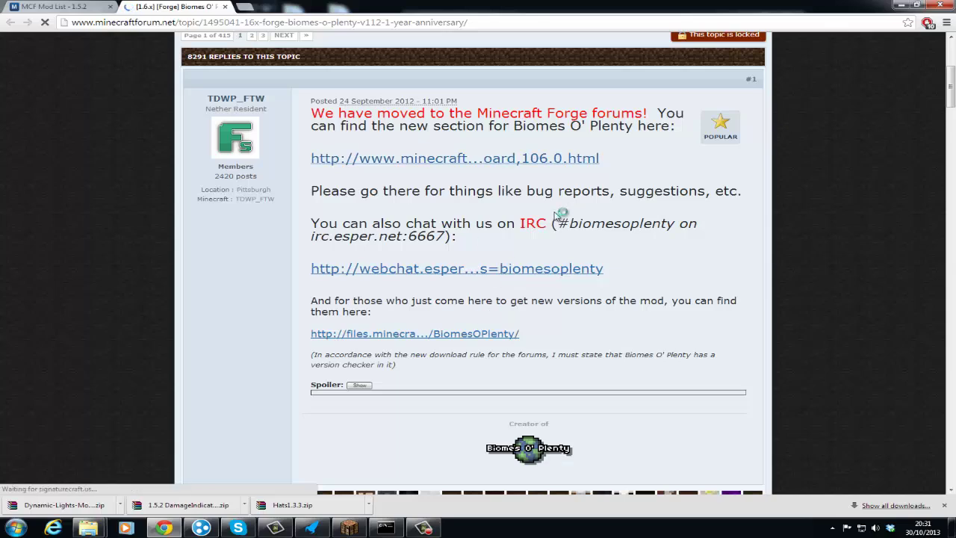
pyautogui.scroll(-1, 522, 239)
pyautogui.click(358, 333)
pyautogui.scroll(-2, 455, 306)
pyautogui.scroll(-7, 454, 306)
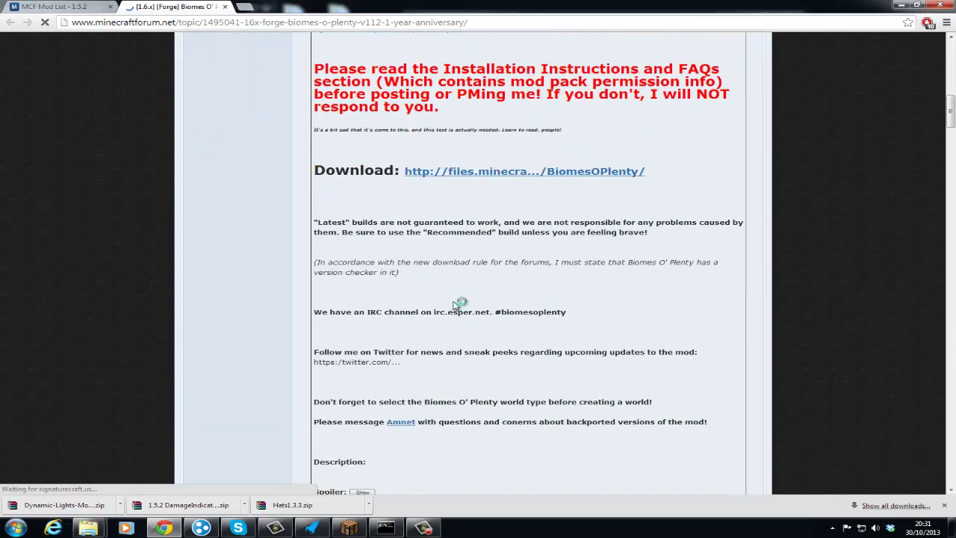
# Expand the Old Downloads spoiler and try to download Biomes O' Plenty v0.5.5 for MC 1.5.2.
pyautogui.scroll(2, 512, 139)
pyautogui.scroll(-3, 559, 141)
pyautogui.scroll(-2, 410, 224)
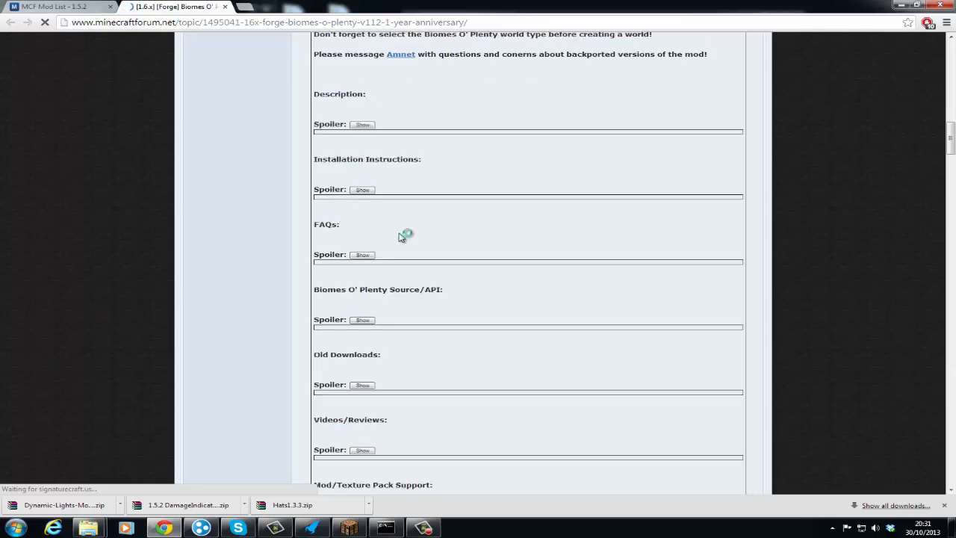
pyautogui.click(365, 333)
pyautogui.scroll(-1, 409, 279)
pyautogui.scroll(-2, 408, 280)
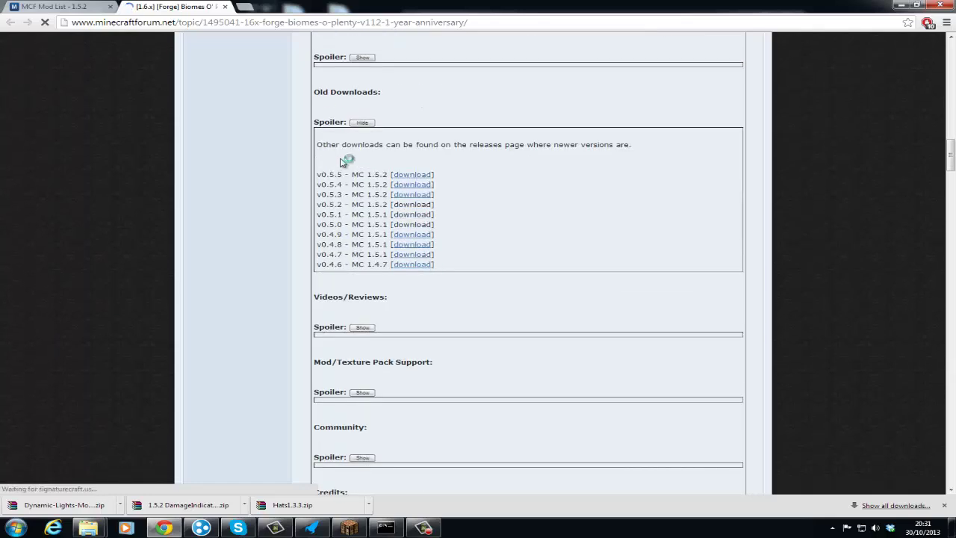
pyautogui.click(407, 175)
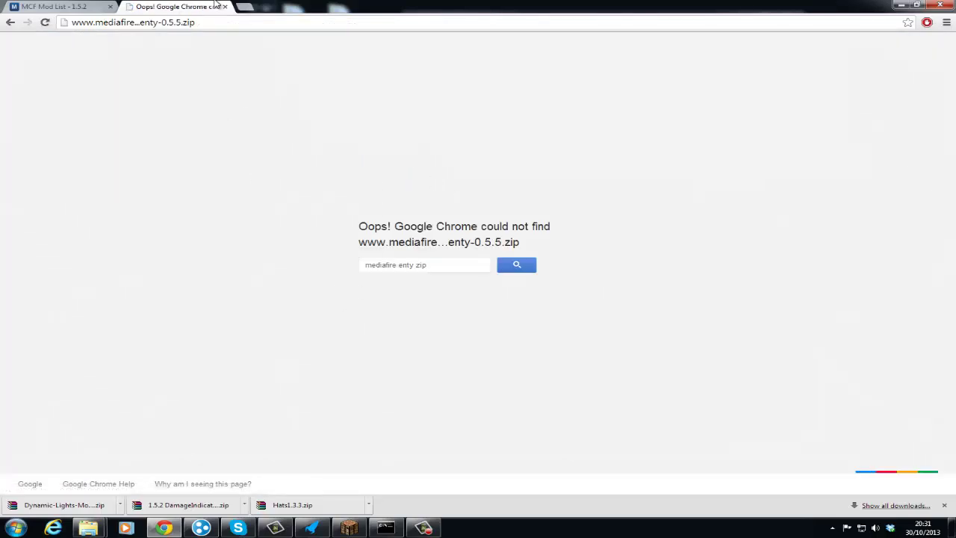
# Search the web for "biomes o plenty 1.5.2 jar file" and open the Biomes O Plenty GitHub releases result.
pyautogui.click(194, 23)
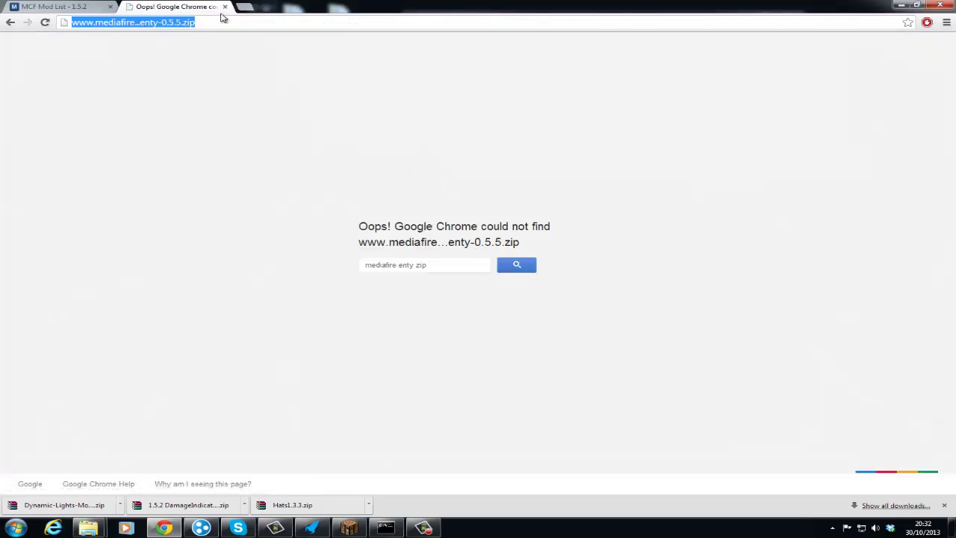
pyautogui.write('biomes o ple')
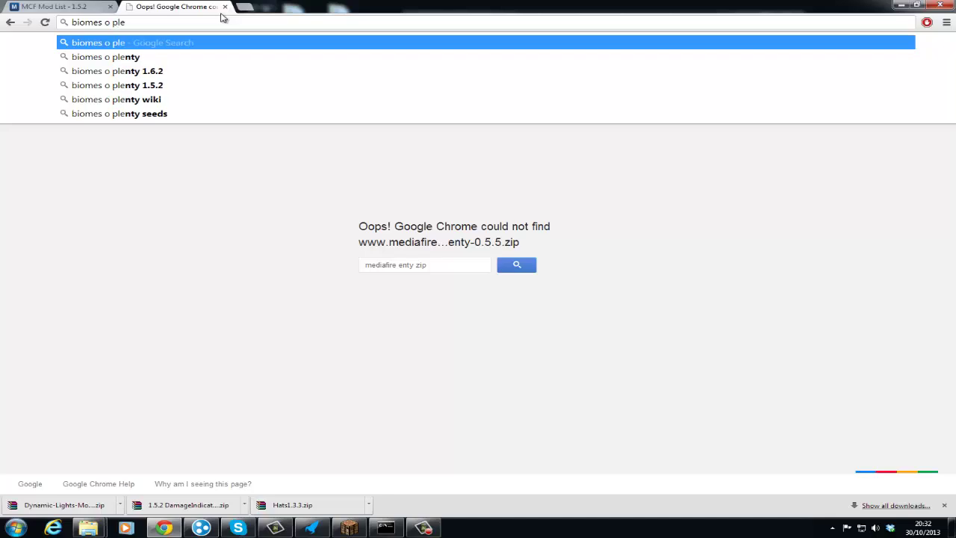
pyautogui.write('nty 1.5.2')
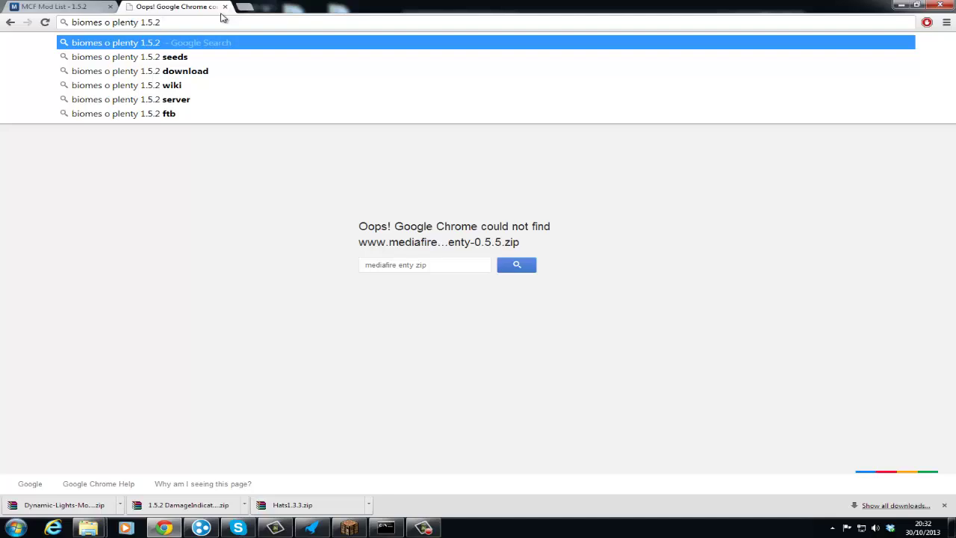
pyautogui.write(' jar file')
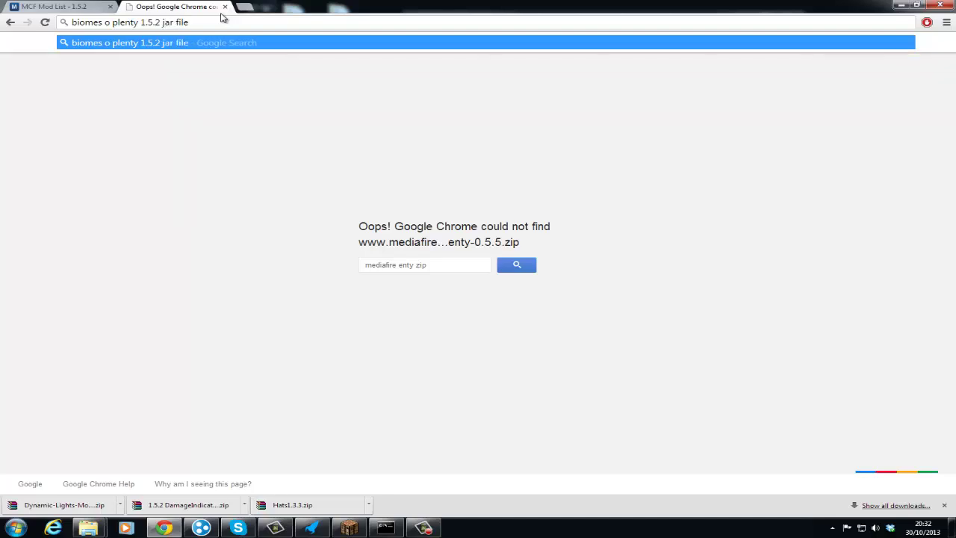
pyautogui.press('Return')
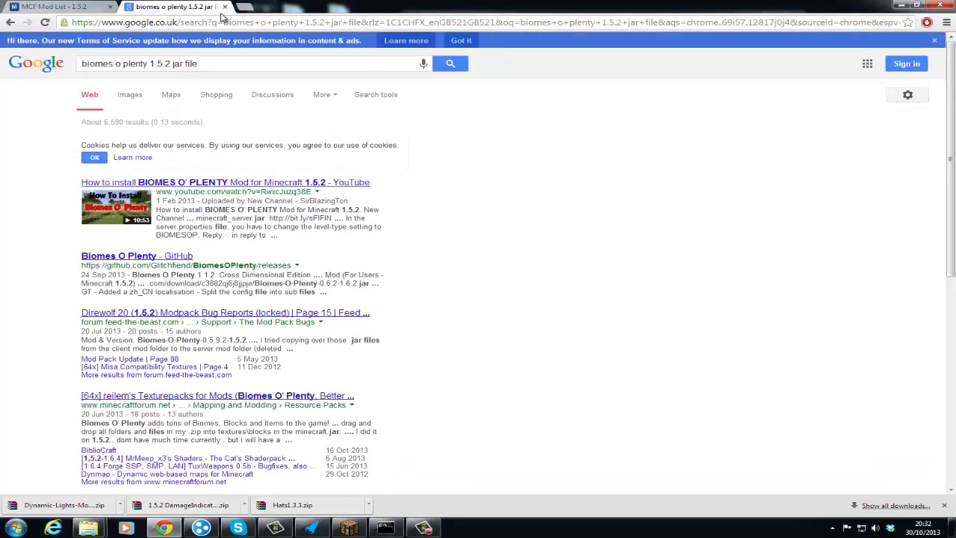
pyautogui.click(159, 259)
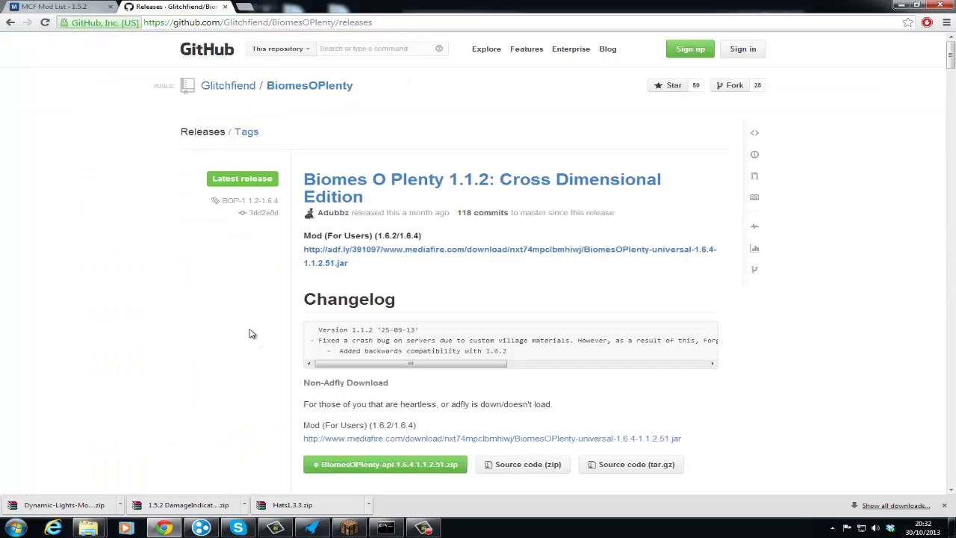
# Find the Biomes O Plenty 0.5.9.4 release on GitHub and open its Minecraft 1.5.2 download link for users.
pyautogui.scroll(-1, 250, 334)
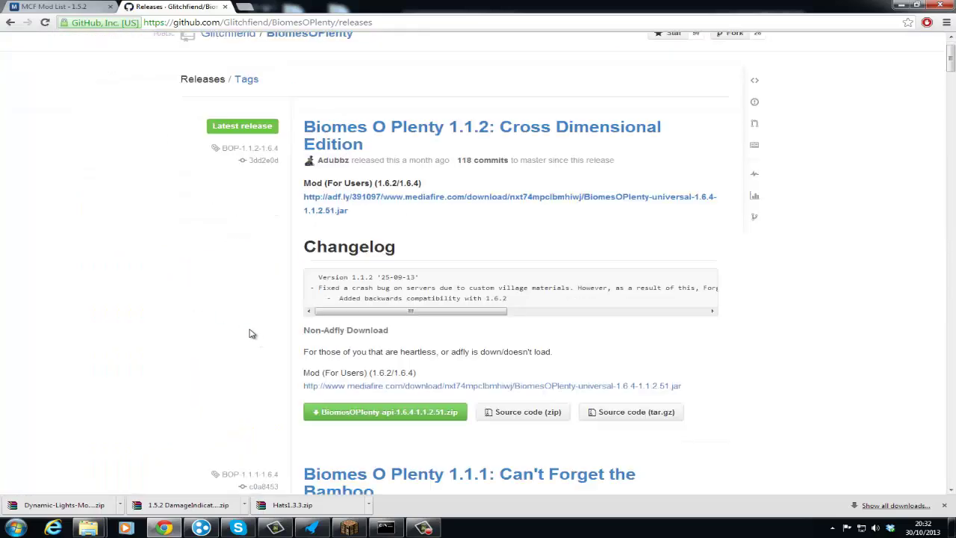
pyautogui.scroll(-4, 253, 333)
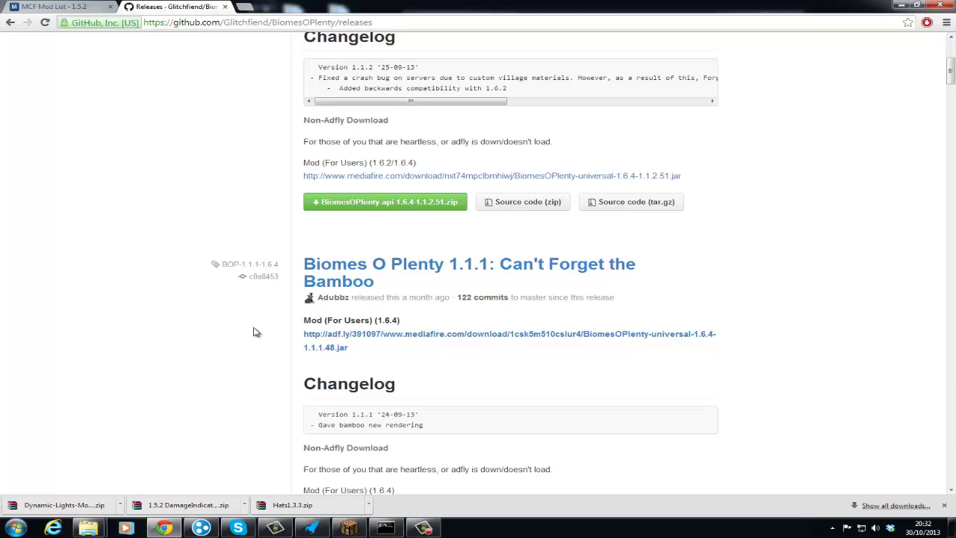
pyautogui.scroll(-2, 256, 332)
pyautogui.scroll(-7, 253, 332)
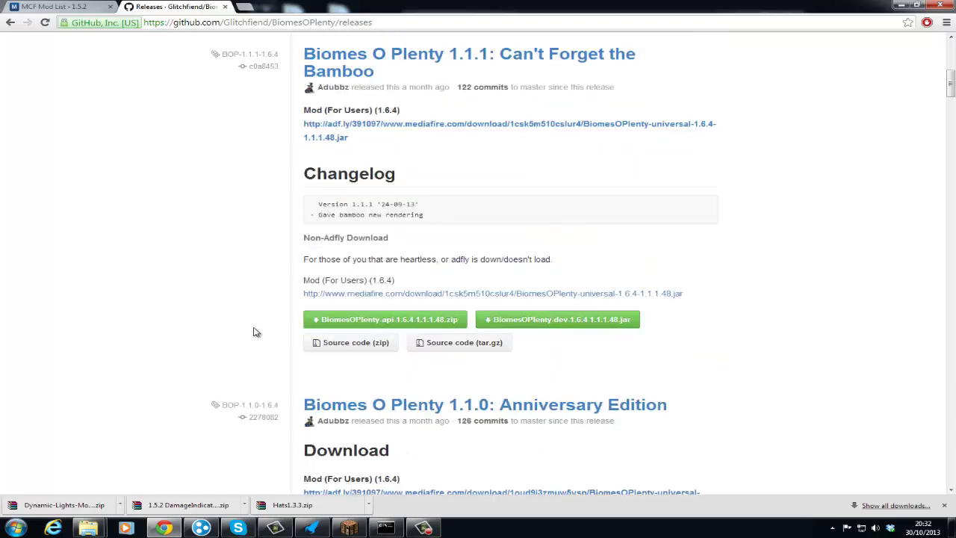
pyautogui.scroll(-20, 253, 333)
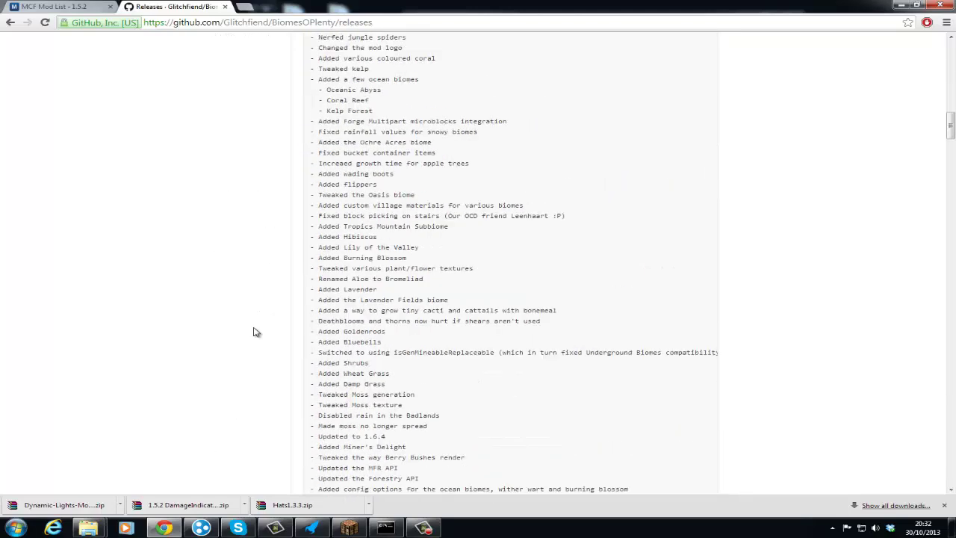
pyautogui.scroll(-3, 253, 333)
pyautogui.scroll(17, 253, 332)
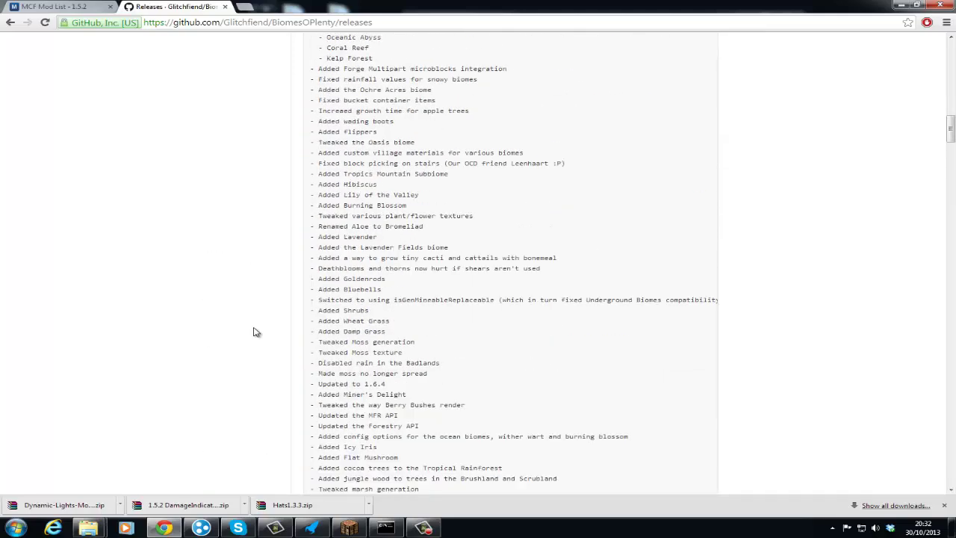
pyautogui.scroll(-17, 253, 309)
pyautogui.scroll(-1, 251, 303)
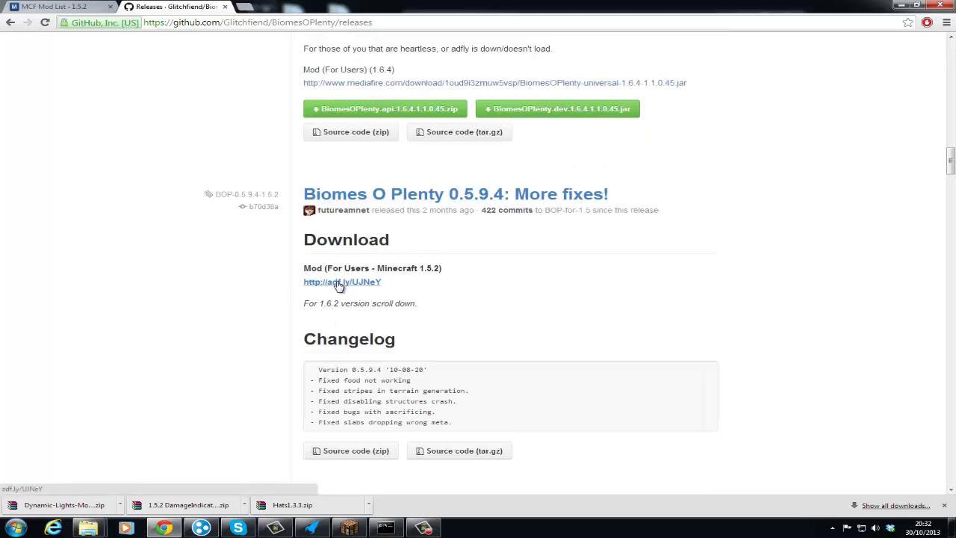
pyautogui.click(340, 284)
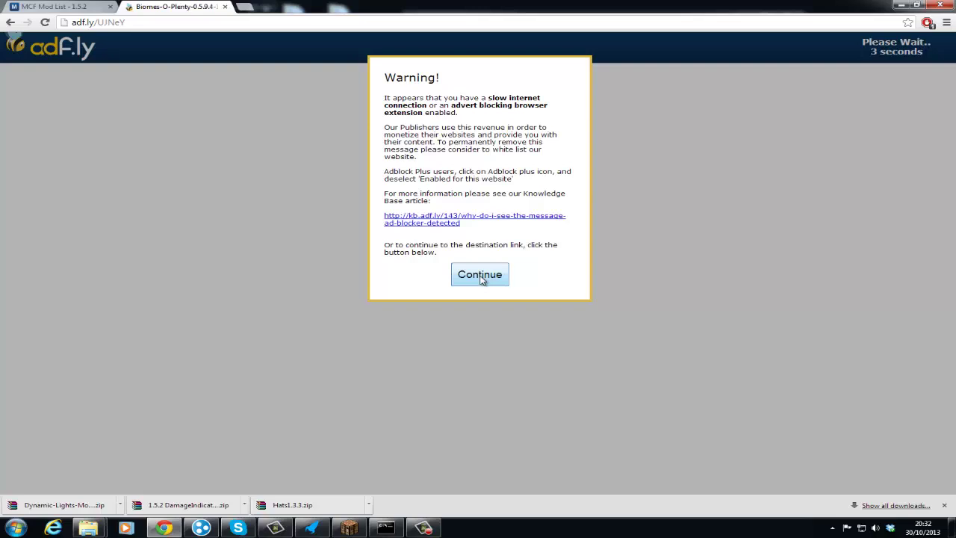
# Continue past the AdF.ly warning, skip the ad, and download Biomes-O-Plenty-0.5.9.4-1.5.2.jar from MediaFire.
pyautogui.click(482, 278)
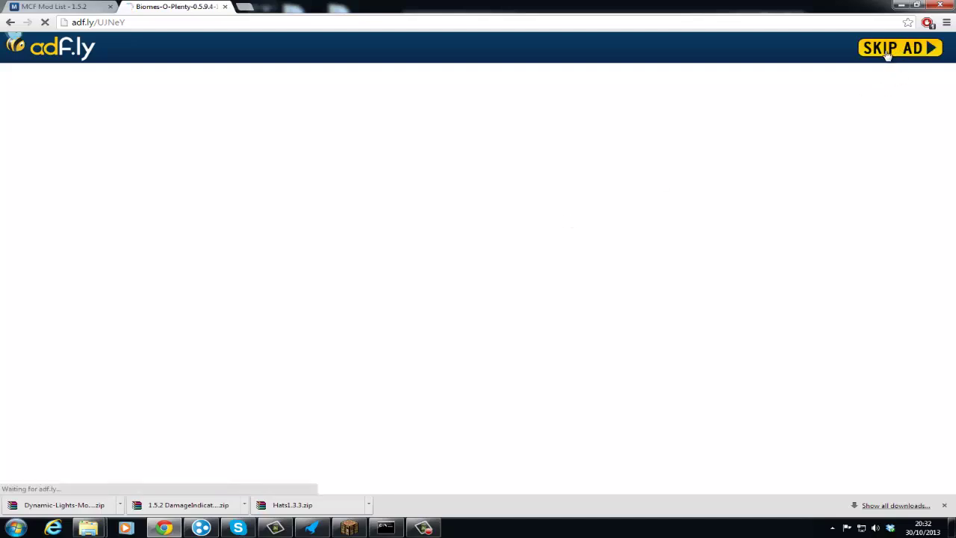
pyautogui.click(899, 50)
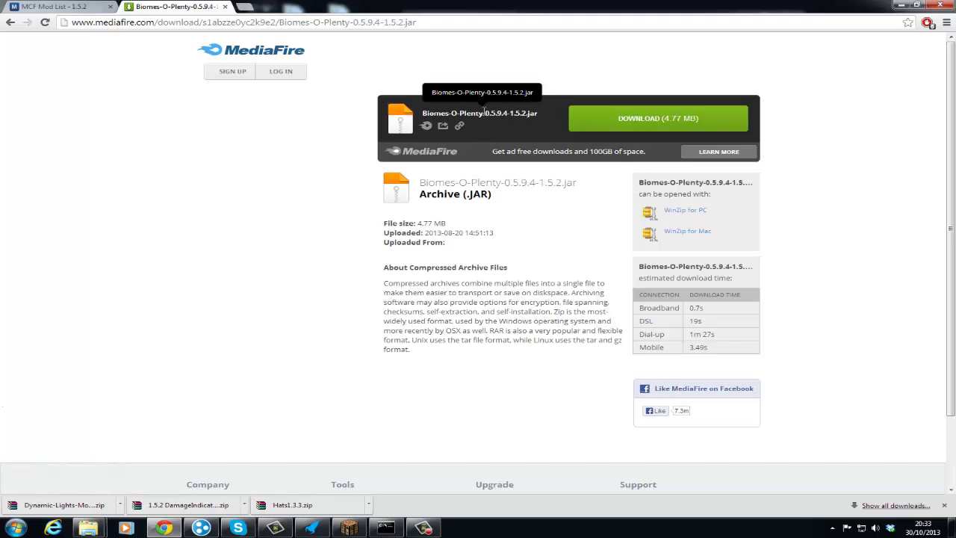
pyautogui.click(626, 127)
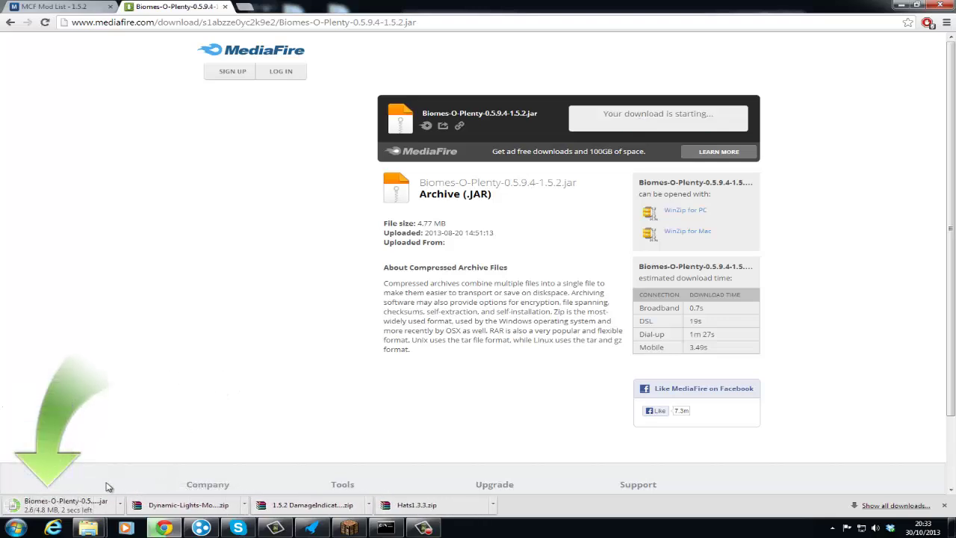
# Try to open the downloaded Biomes O' Plenty jar, and close the MediaFire tab.
pyautogui.click(71, 506)
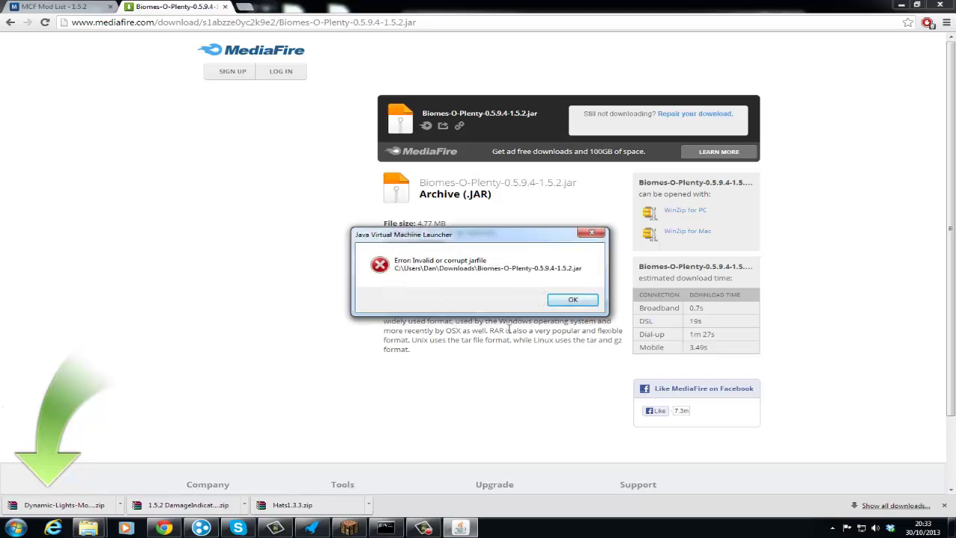
pyautogui.click(572, 299)
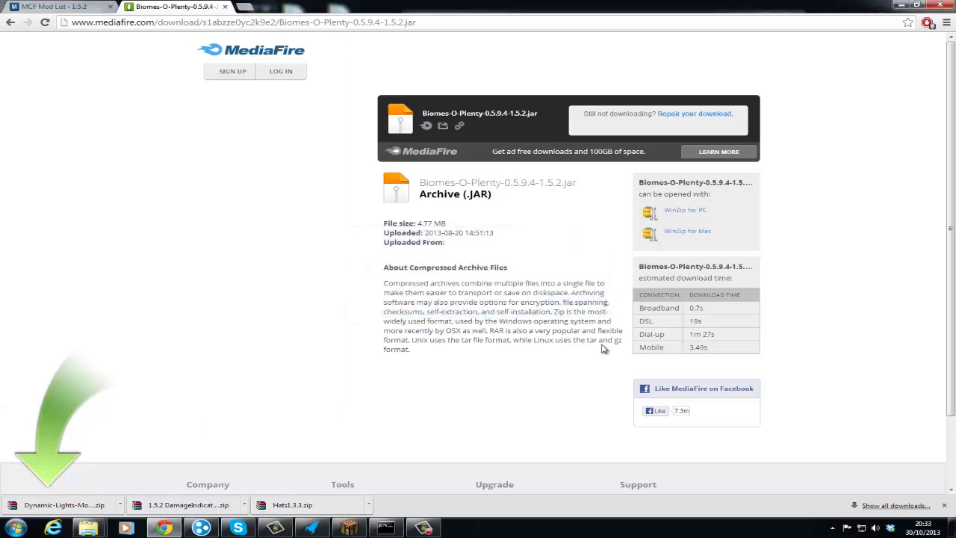
pyautogui.click(224, 7)
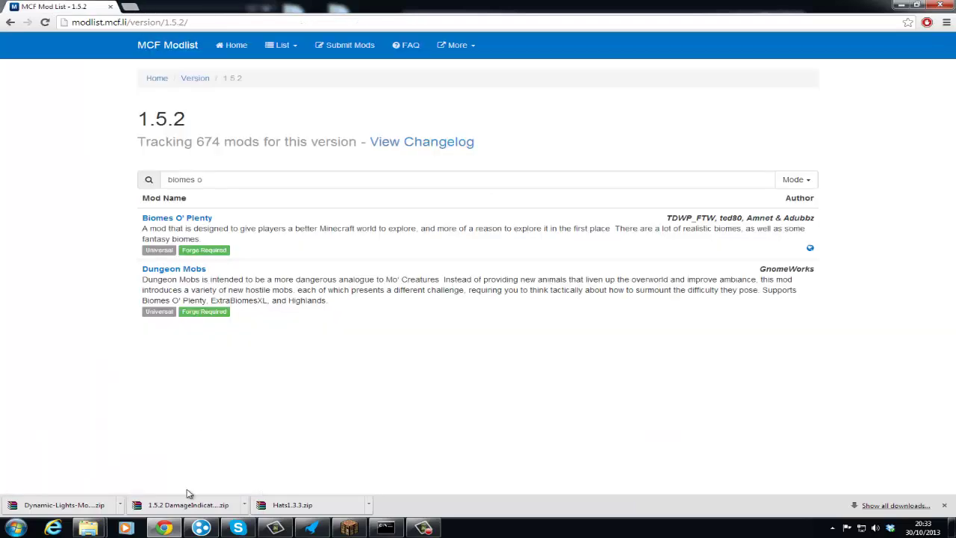
# Show the downloaded Hats1.3.3.zip in its Downloads folder and reposition the folder window nearer the middle of the screen.
pyautogui.click(368, 505)
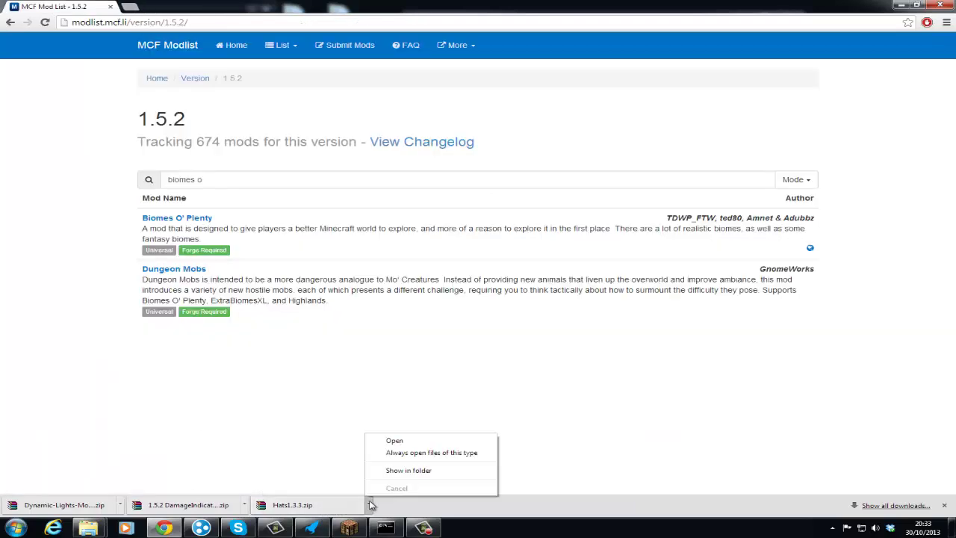
pyautogui.click(404, 469)
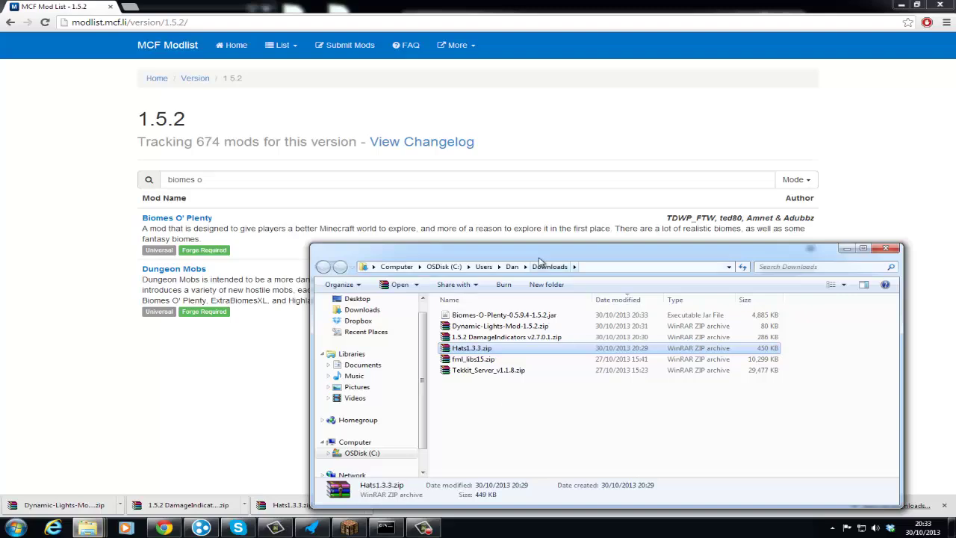
pyautogui.moveTo(539, 260); pyautogui.dragTo(457, 174)
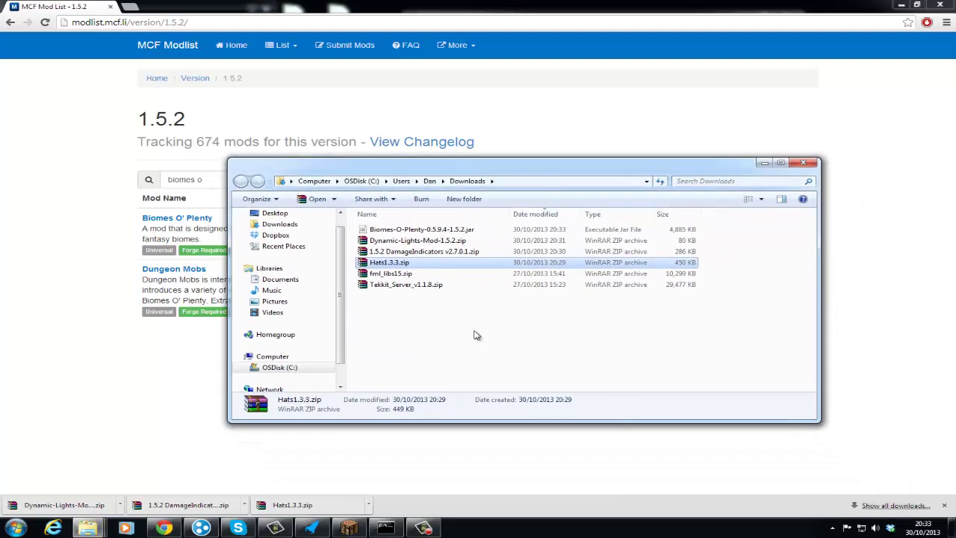
# Shut down the running Minecraft server in its console, close the console, and quit the Minecraft game.
pyautogui.click(901, 6)
pyautogui.moveTo(610, 159); pyautogui.dragTo(516, 79)
pyautogui.click(735, 69)
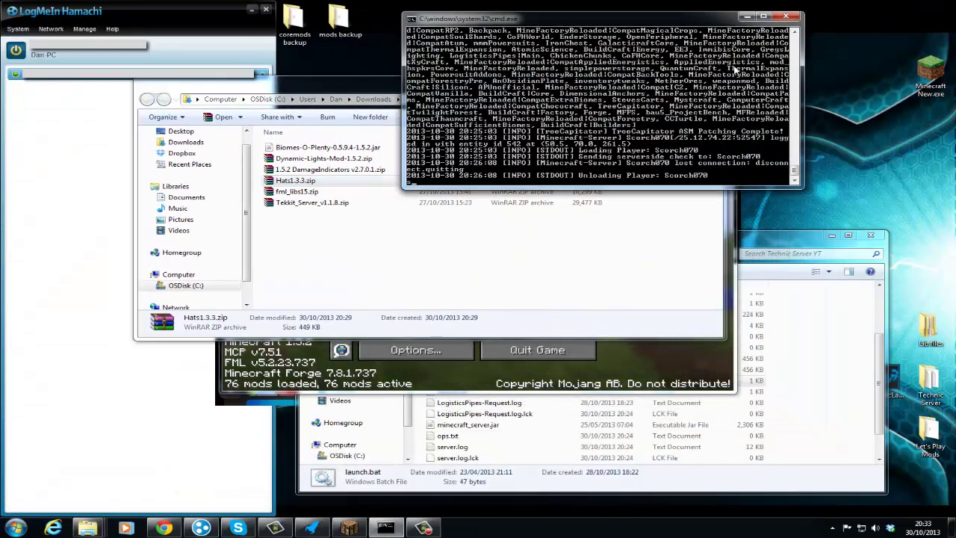
pyautogui.press('Return')
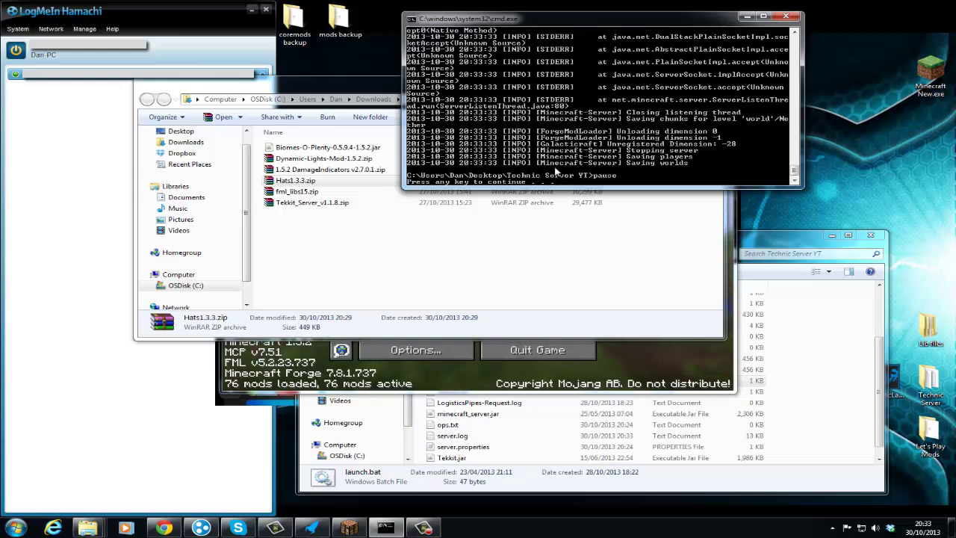
pyautogui.press('Return')
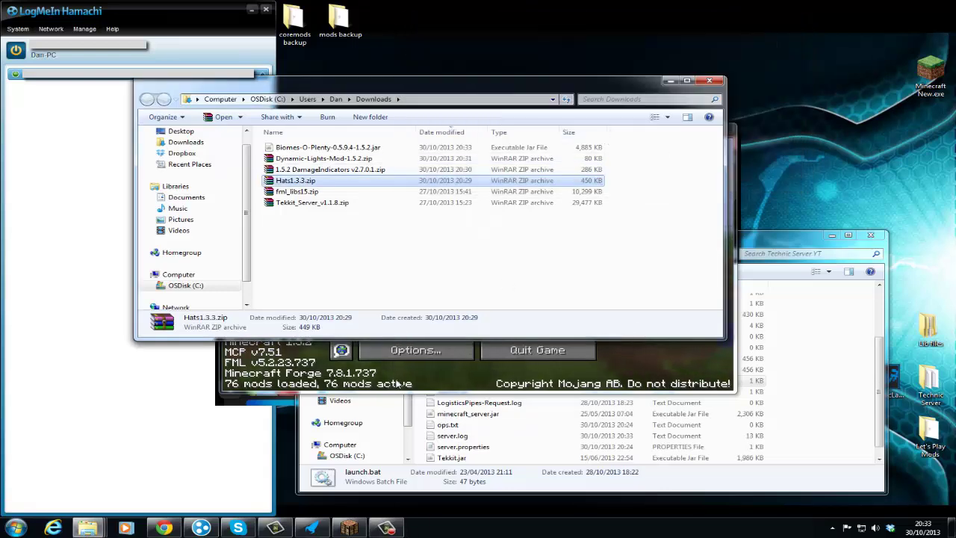
pyautogui.click(329, 377)
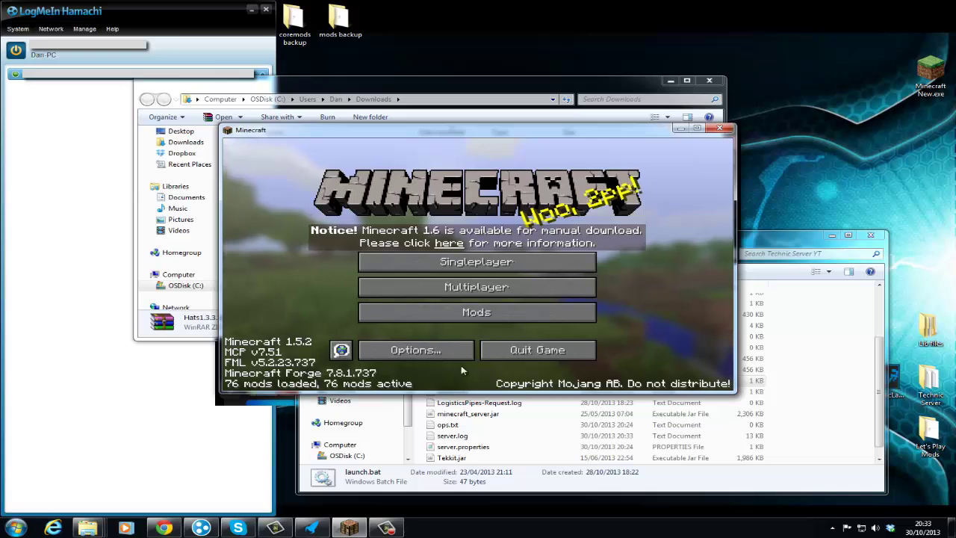
pyautogui.click(525, 348)
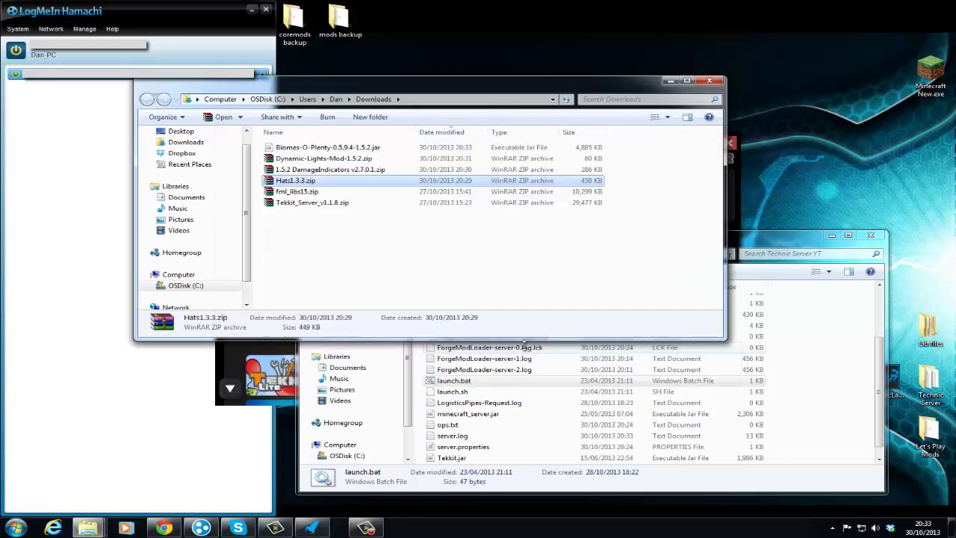
# Open the Mods folder on the desktop and move the four downloaded mod files from Downloads into it.
pyautogui.click(471, 278)
pyautogui.moveTo(422, 80); pyautogui.dragTo(479, 65)
pyautogui.moveTo(818, 237); pyautogui.dragTo(623, 189)
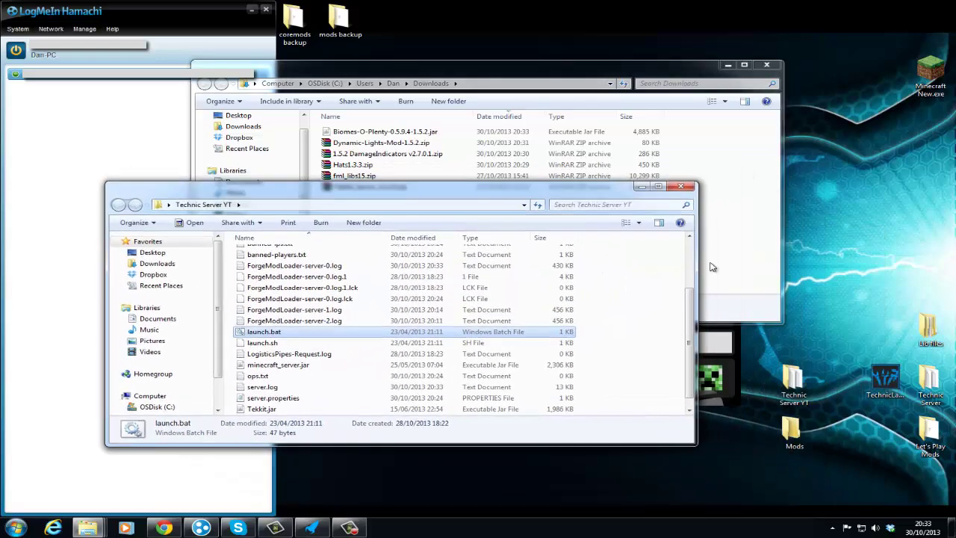
pyautogui.doubleClick(794, 429)
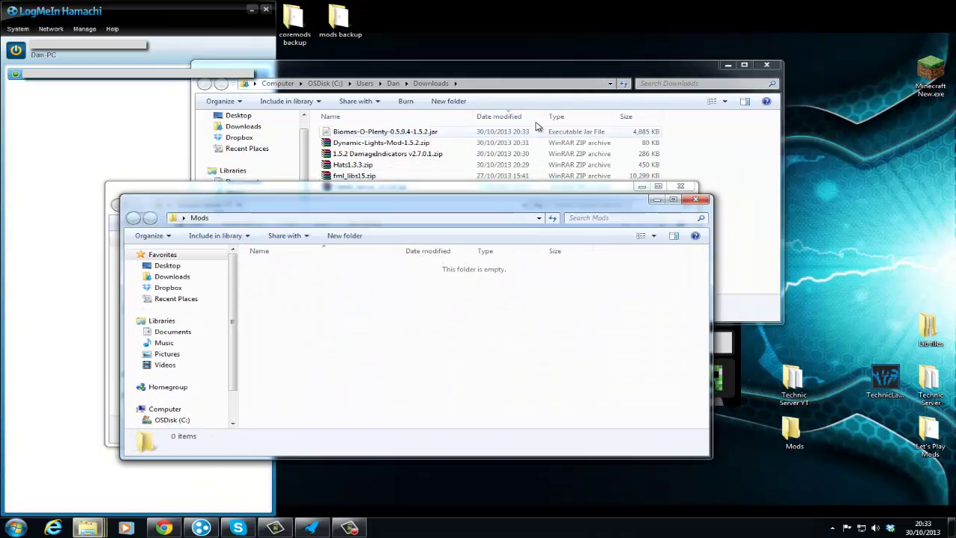
pyautogui.moveTo(522, 71); pyautogui.dragTo(639, 56)
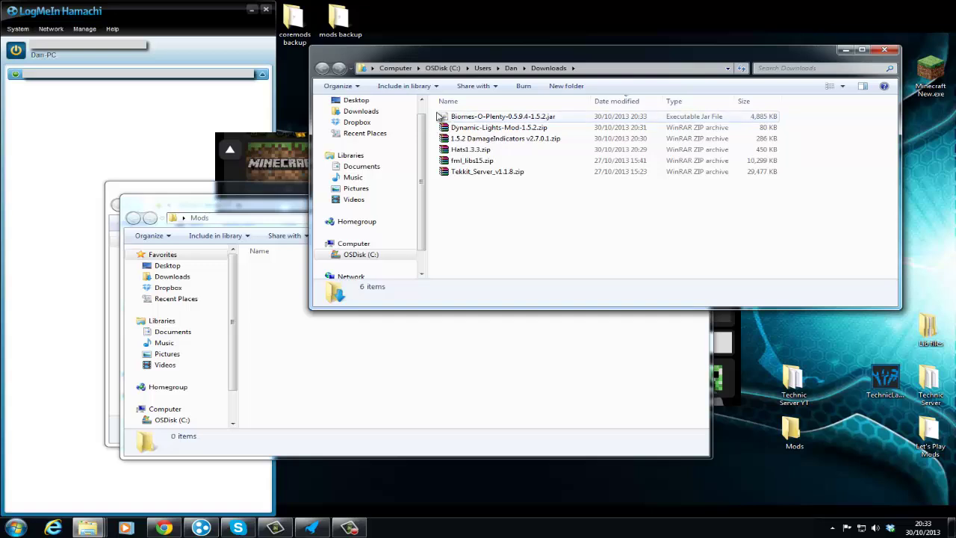
pyautogui.moveTo(437, 113); pyautogui.dragTo(336, 339)
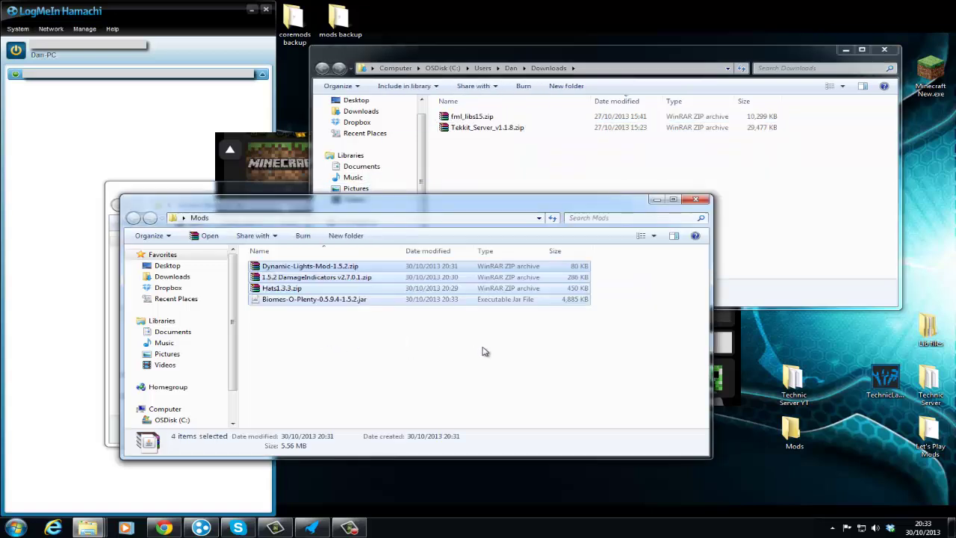
# Close the Downloads window and reposition the Mods window clear of the Technic Server YT folder.
pyautogui.click(482, 351)
pyautogui.click(887, 49)
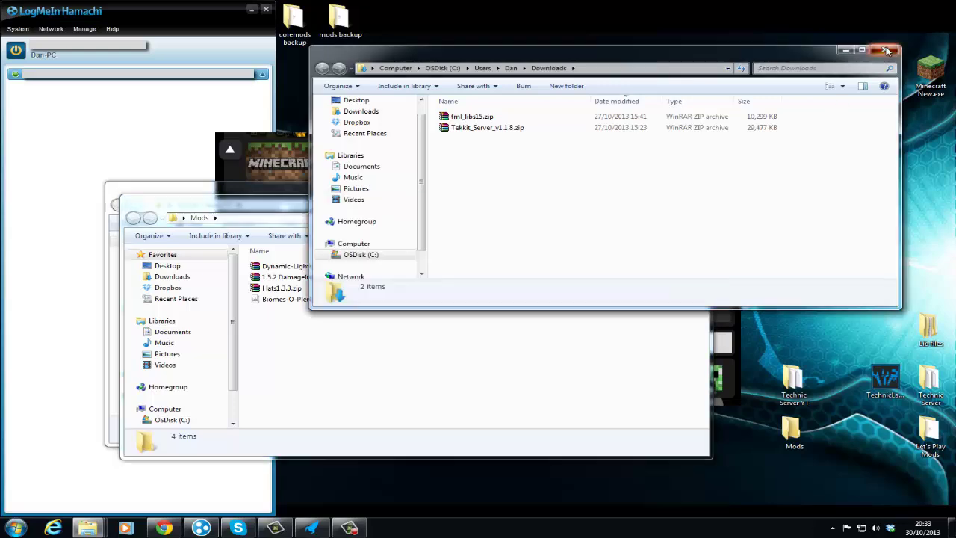
pyautogui.click(887, 49)
pyautogui.moveTo(448, 210); pyautogui.dragTo(558, 211)
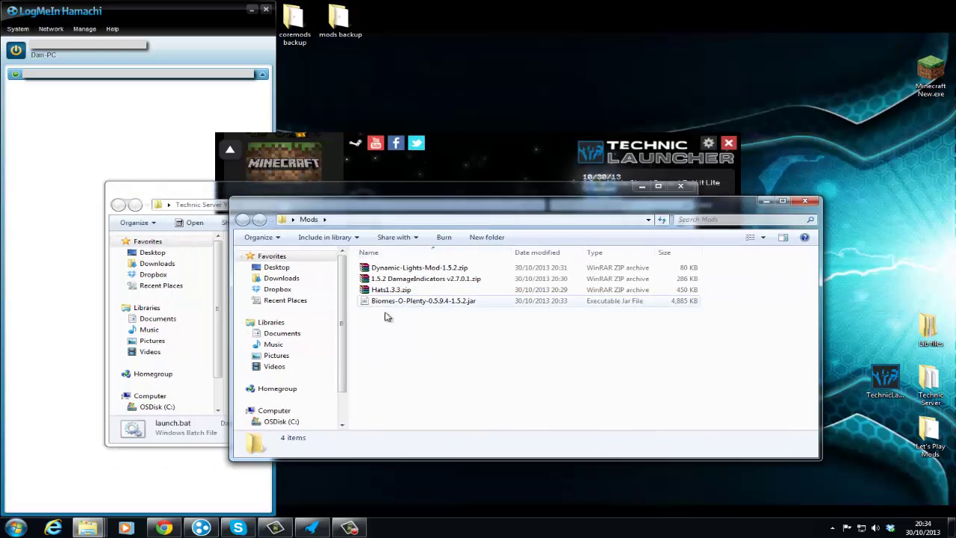
pyautogui.moveTo(472, 363); pyautogui.dragTo(449, 276)
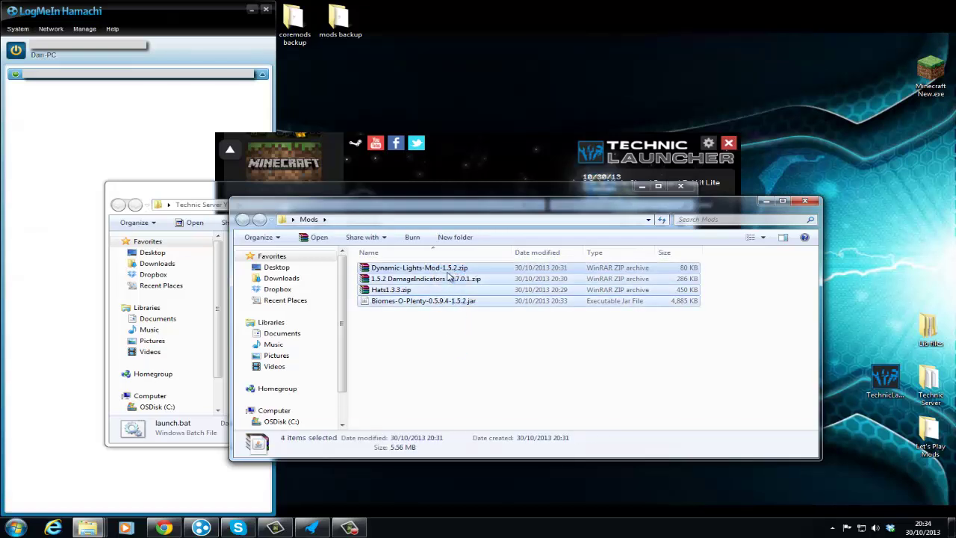
pyautogui.click(420, 350)
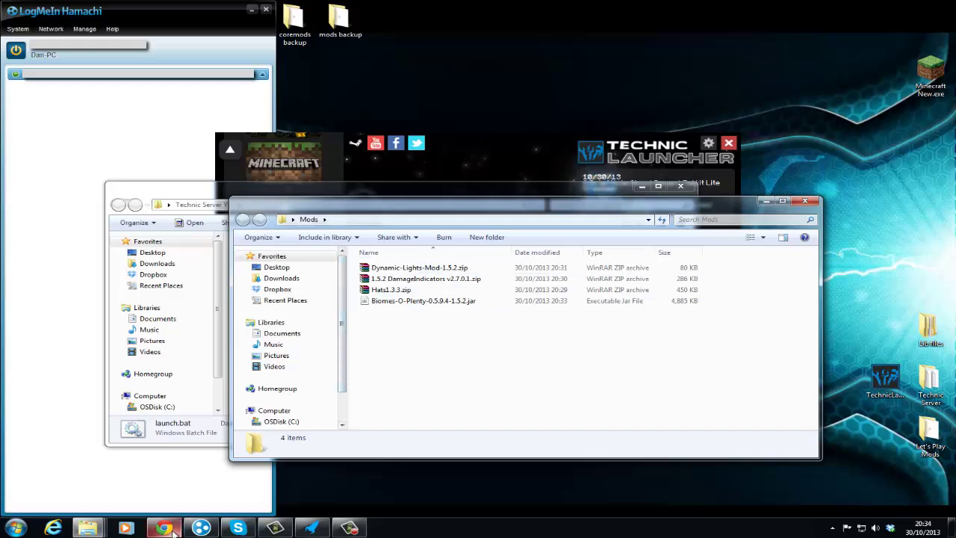
# Search the 1.5.2 mod list in the browser for "dynamic" and check the Dynamic Lights installation type label.
pyautogui.moveTo(172, 530)
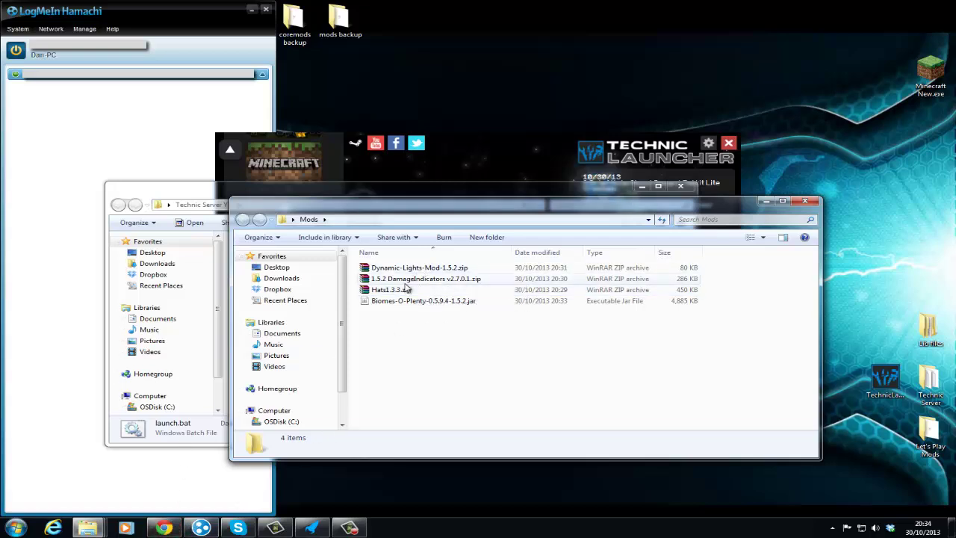
pyautogui.click(163, 527)
pyautogui.moveTo(209, 181); pyautogui.dragTo(138, 178)
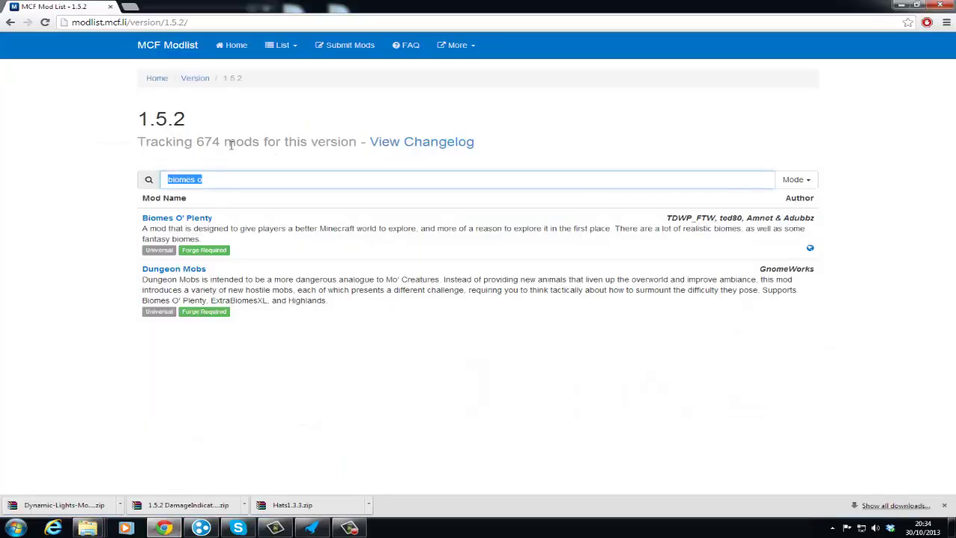
pyautogui.write('dynamic')
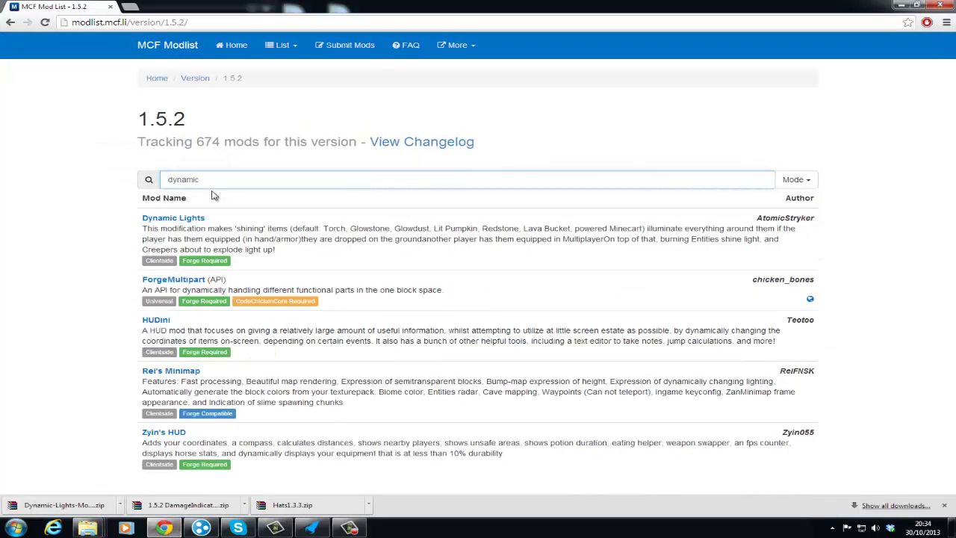
pyautogui.moveTo(151, 262)
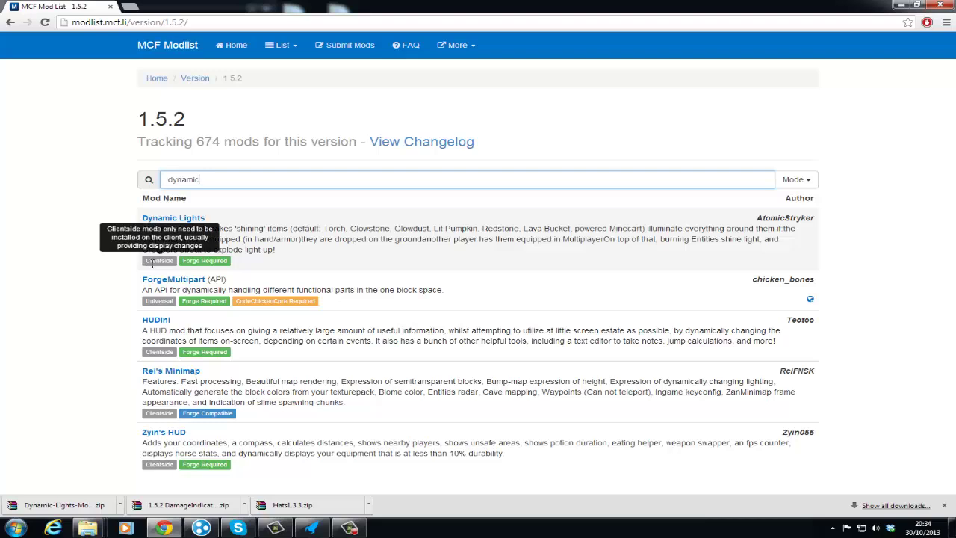
# View the Dynamic Lights mod page in a new tab, then close that tab.
pyautogui.rightClick(153, 218)
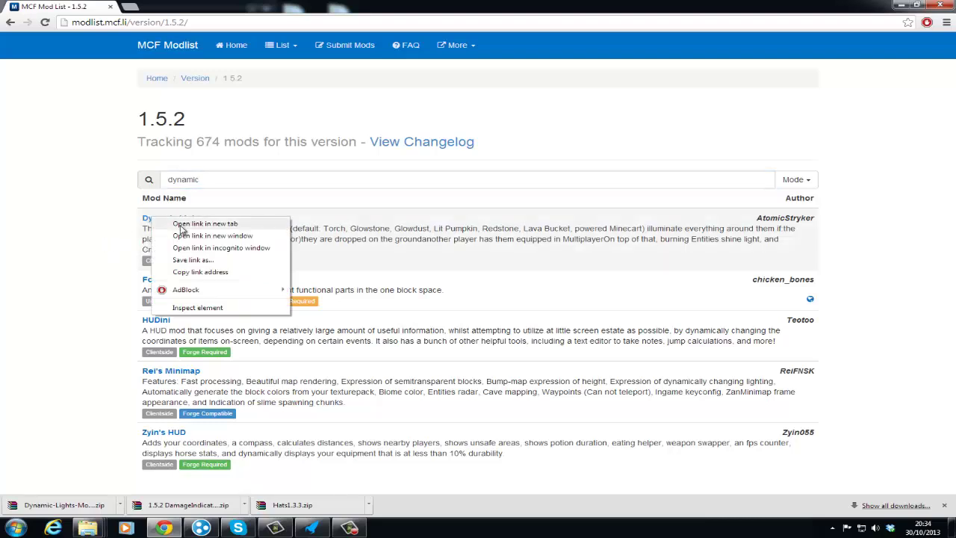
pyautogui.click(180, 224)
pyautogui.hotkey('ctrl', 'Tab')
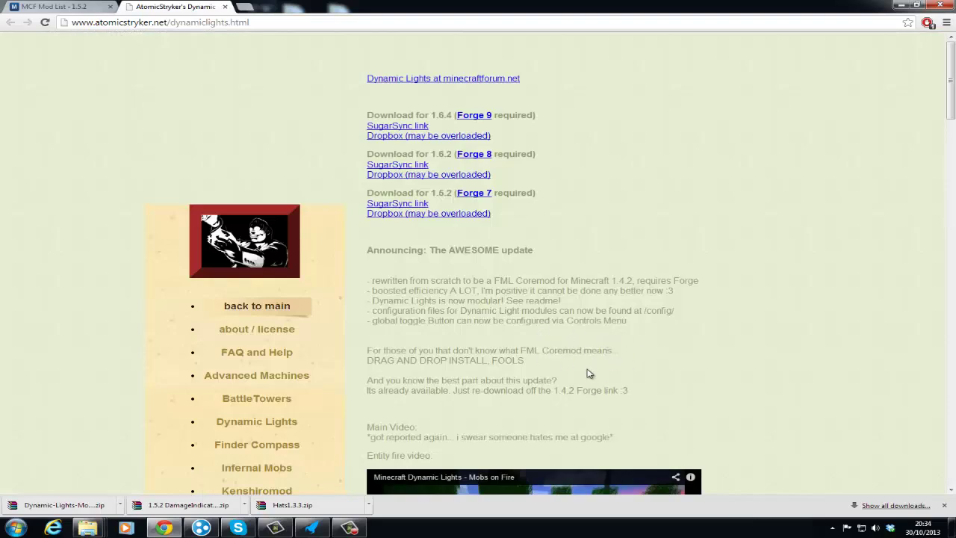
pyautogui.click(225, 7)
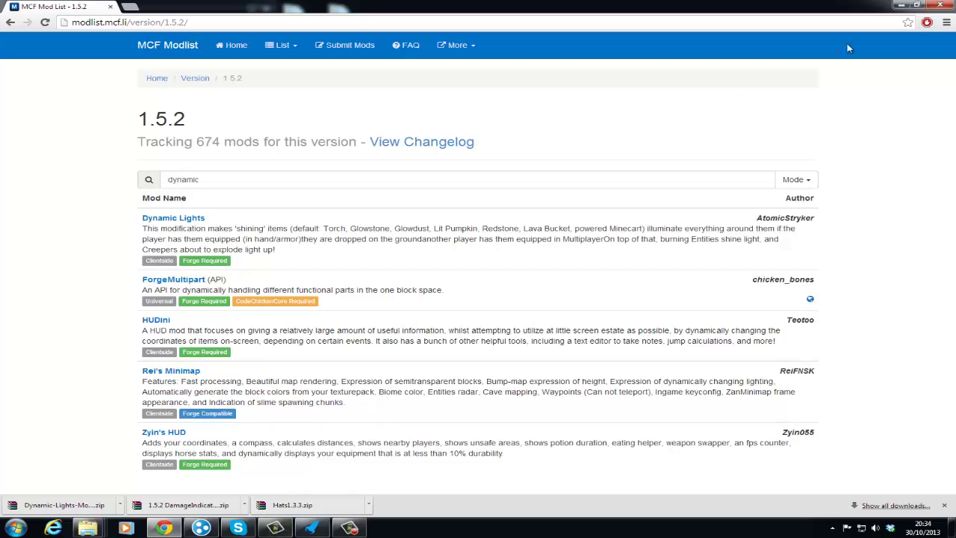
# Minimize the browser, spread out the Mods and Technic Server YT windows, and open the %appdata% folder.
pyautogui.click(900, 6)
pyautogui.moveTo(563, 209); pyautogui.dragTo(621, 242)
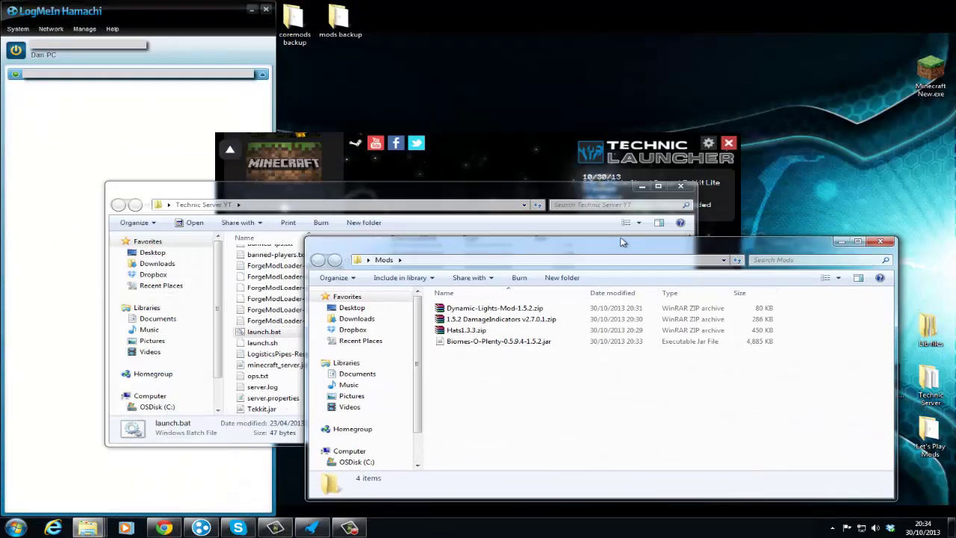
pyautogui.moveTo(499, 200); pyautogui.dragTo(531, 98)
pyautogui.press('super')
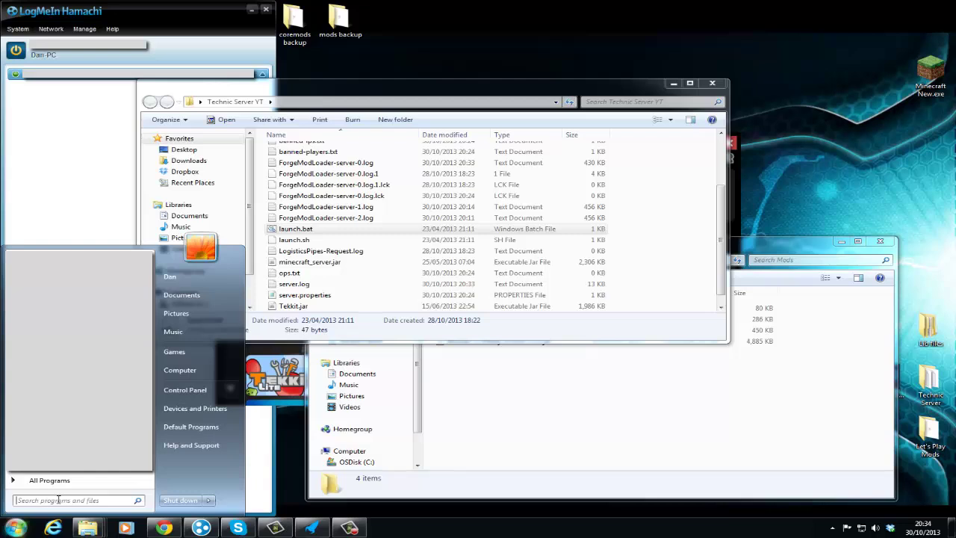
pyautogui.write('%appdata')
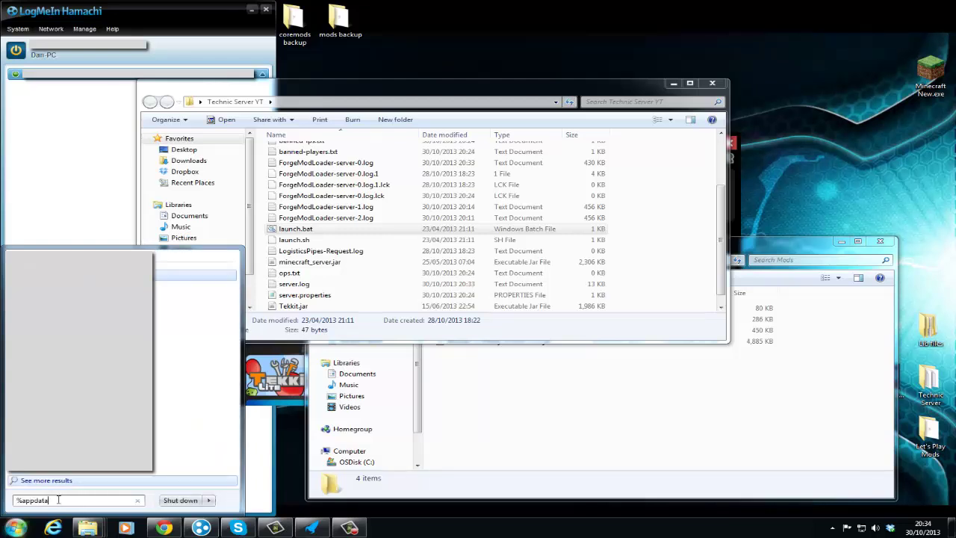
pyautogui.write('%')
pyautogui.press('Return')
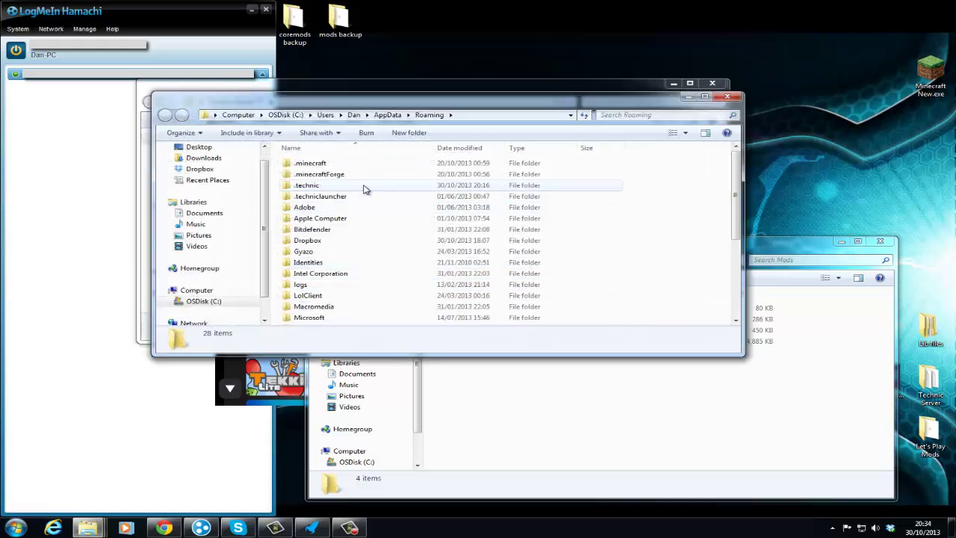
# Go to the coremods folder of the tekkitmain modpack in .technic and reposition its window beside the Mods folder.
pyautogui.doubleClick(366, 188)
pyautogui.doubleClick(361, 197)
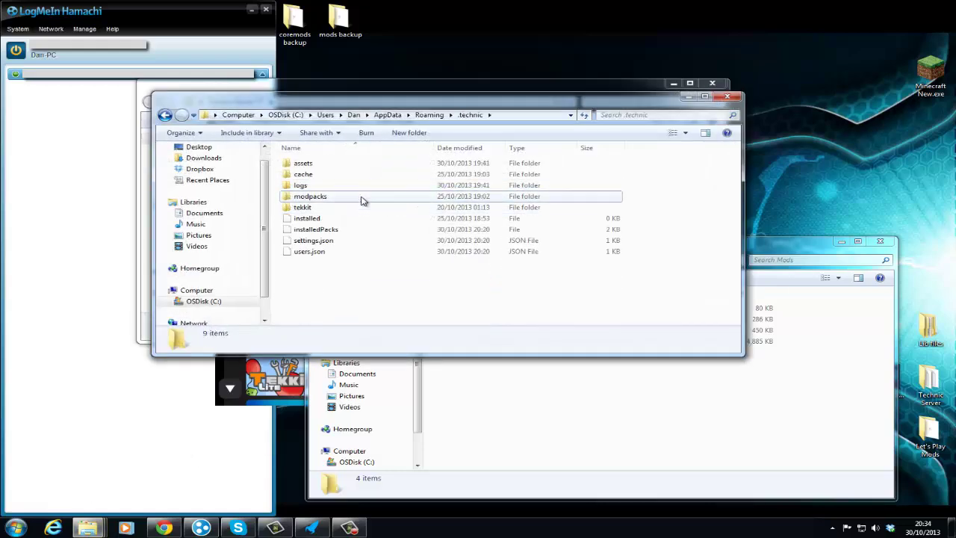
pyautogui.doubleClick(359, 176)
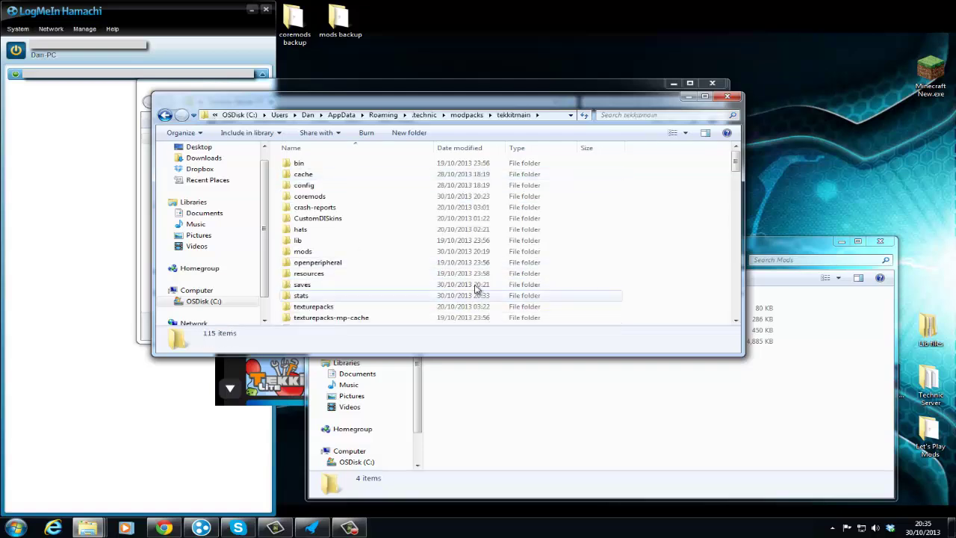
pyautogui.doubleClick(336, 195)
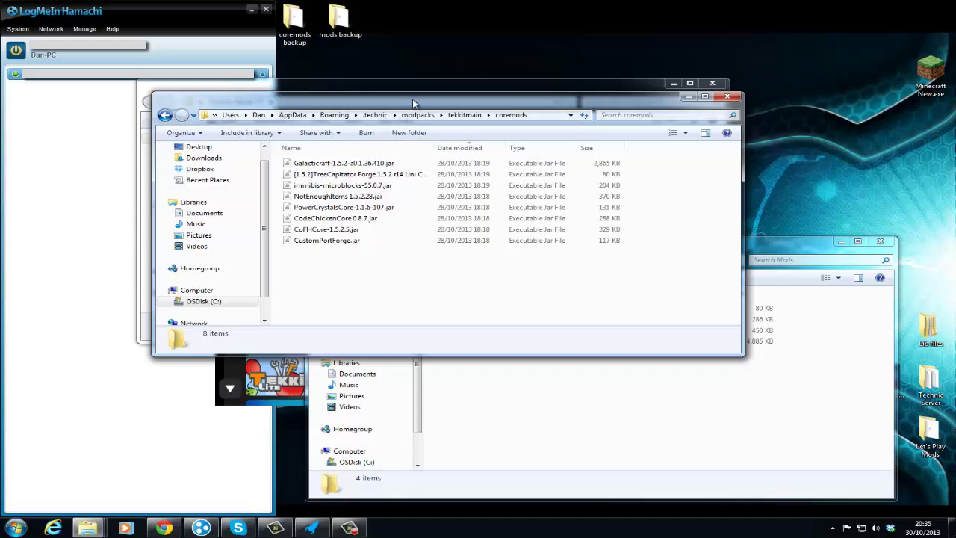
pyautogui.moveTo(412, 98); pyautogui.dragTo(345, 103)
# Extract DynamicLights_1.5.2.jar from setup\coremods in Dynamic-Lights-Mod-1.5.2.zip into tekkitmain's coremods folder, and close the archive.
pyautogui.click(681, 407)
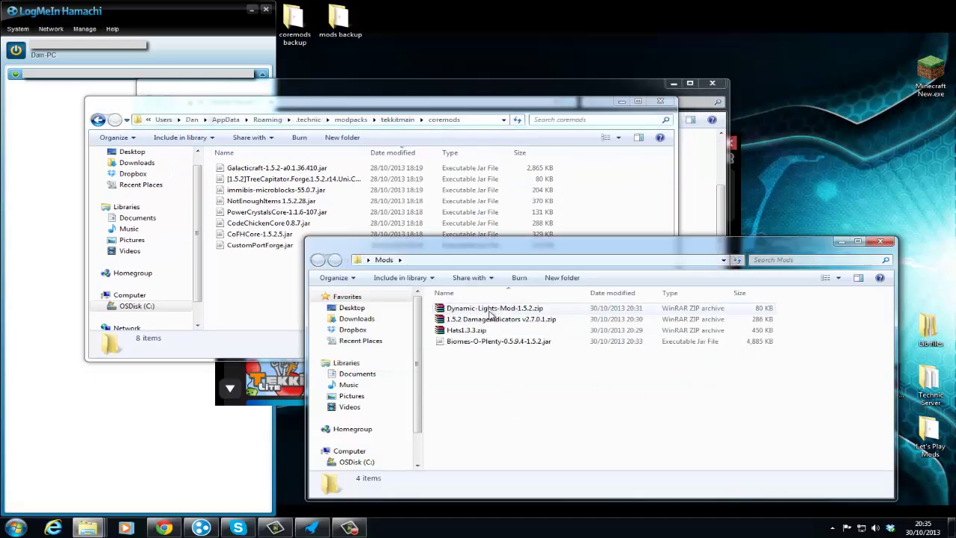
pyautogui.doubleClick(464, 309)
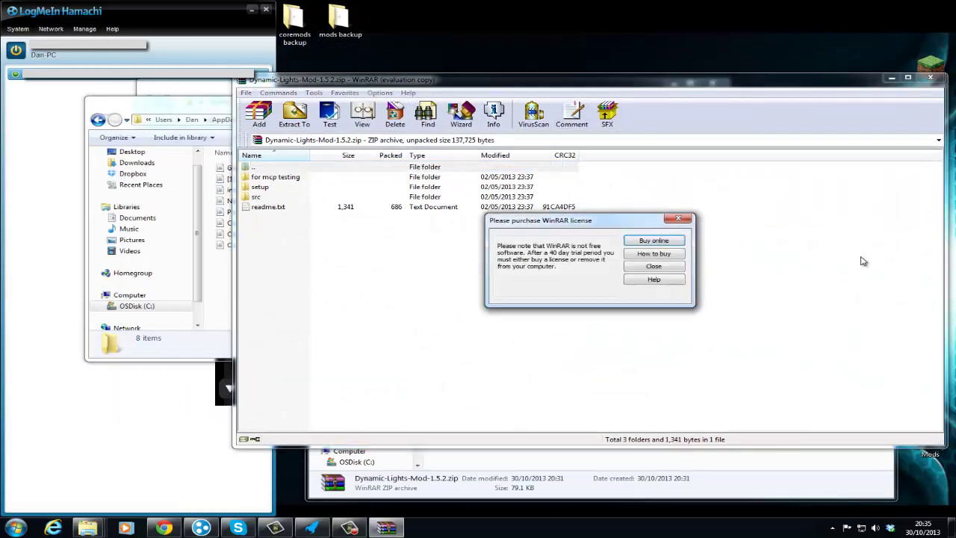
pyautogui.click(677, 218)
pyautogui.doubleClick(365, 187)
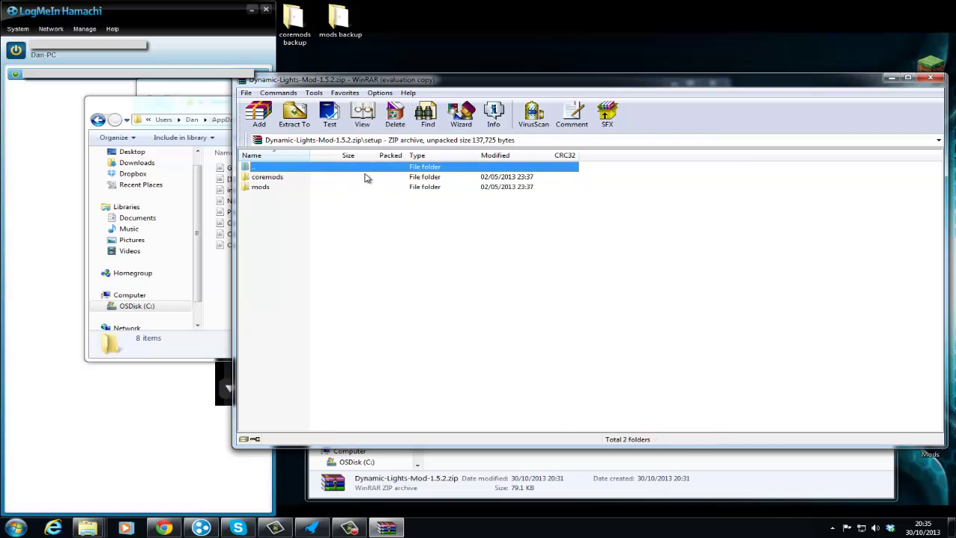
pyautogui.doubleClick(365, 177)
pyautogui.moveTo(275, 178); pyautogui.dragTo(300, 177)
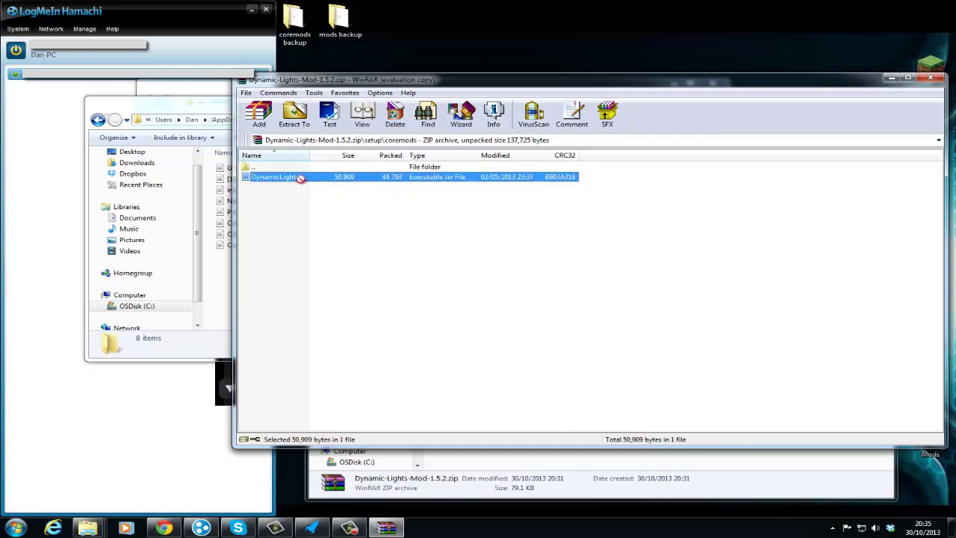
pyautogui.moveTo(219, 278); pyautogui.dragTo(220, 278)
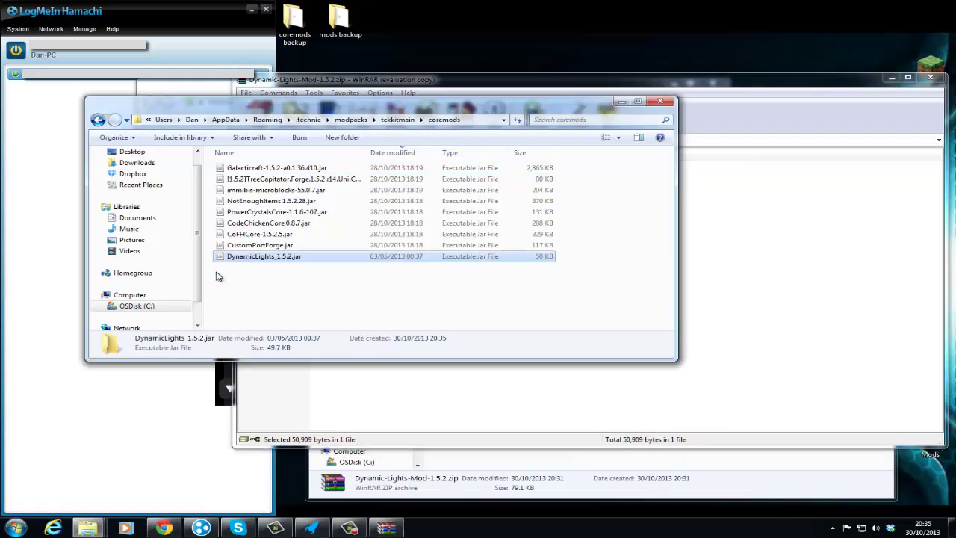
pyautogui.click(929, 78)
pyautogui.click(545, 423)
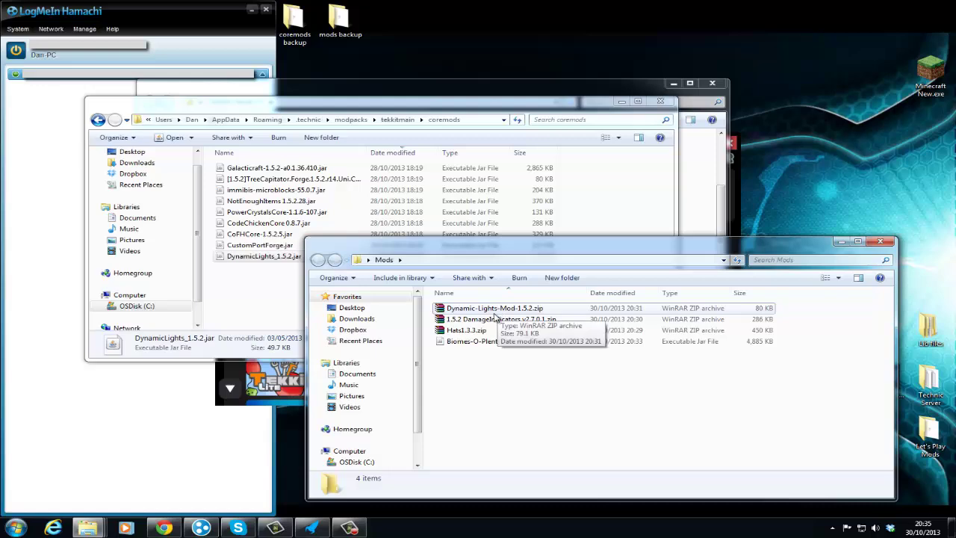
# Search the 1.5.2 mod list in the browser for "damage in" and check the Damage Indicators compatibility tag.
pyautogui.click(165, 528)
pyautogui.click(898, 9)
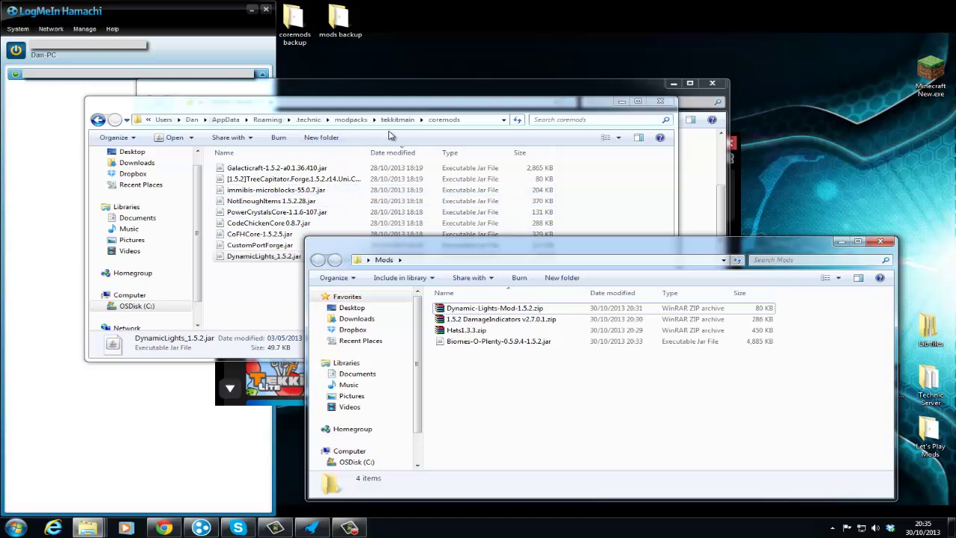
pyautogui.click(165, 528)
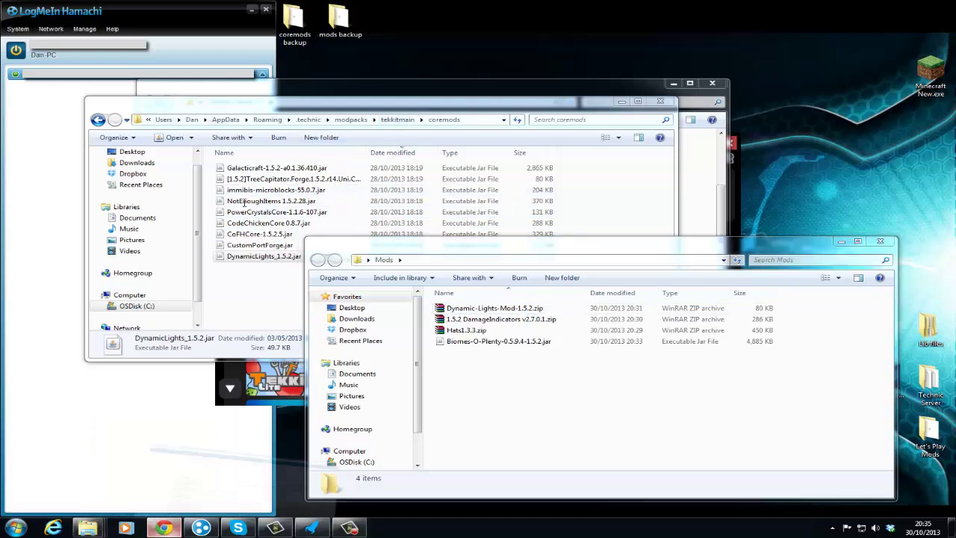
pyautogui.write('damag')
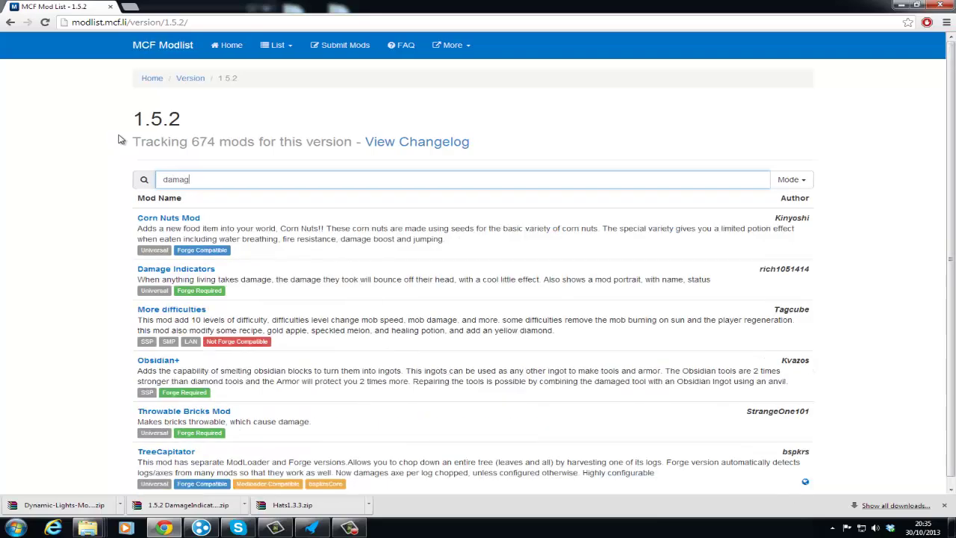
pyautogui.write('e in')
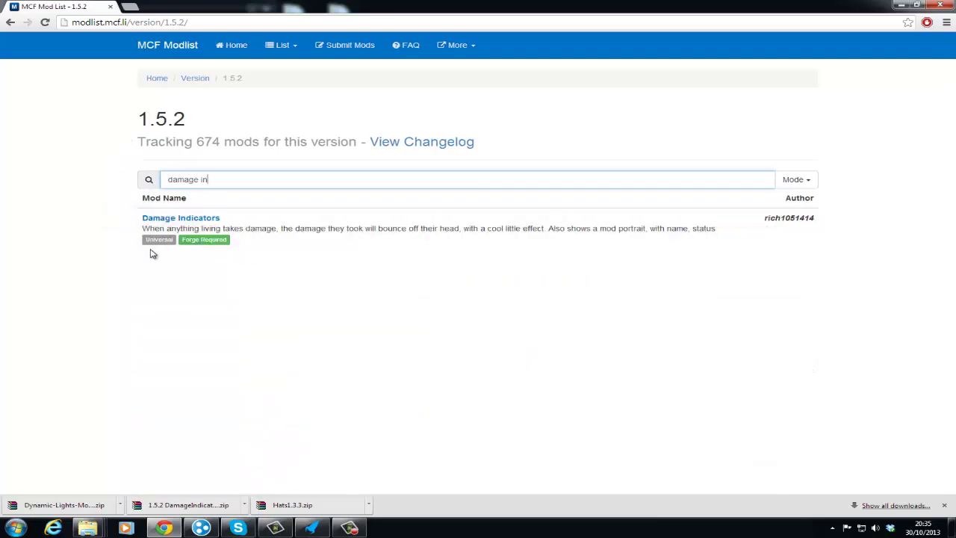
pyautogui.moveTo(158, 239)
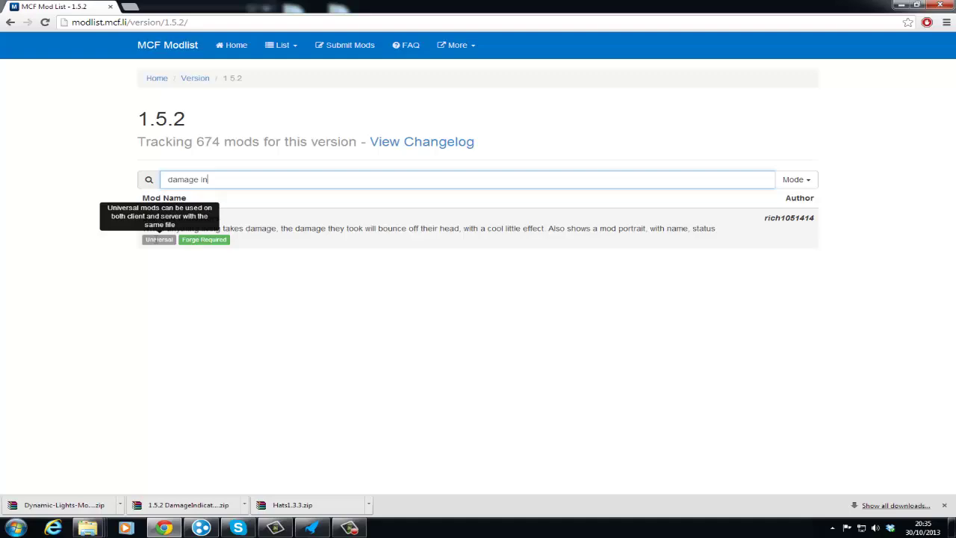
pyautogui.click(898, 5)
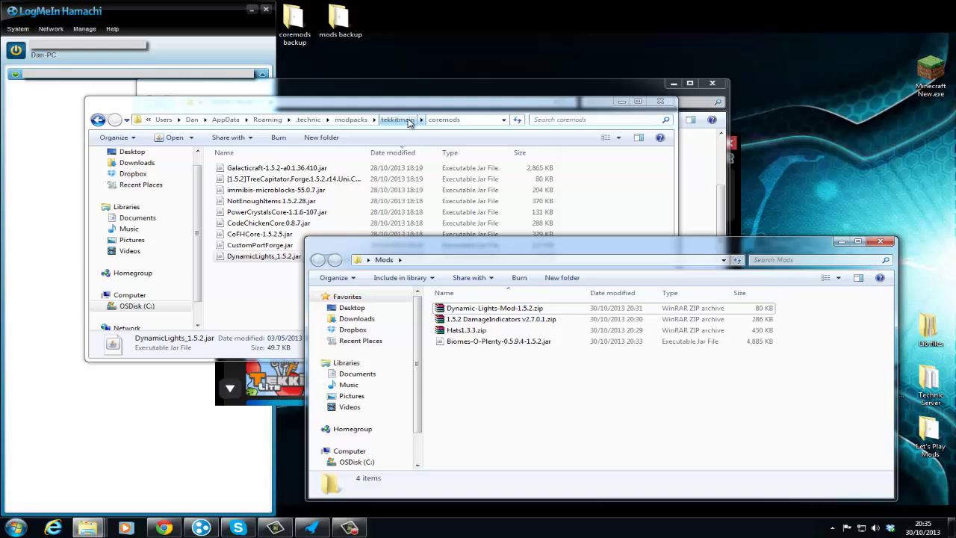
# Copy 1.5.2 DamageIndicators v2.7.0.1.zip from the Mods folder into tekkitmain's mods folder.
pyautogui.click(397, 119)
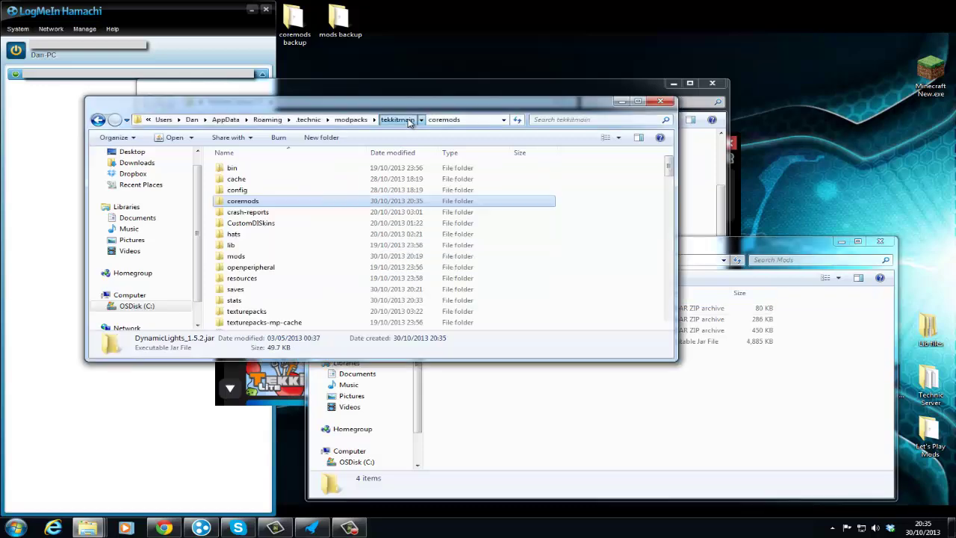
pyautogui.doubleClick(250, 256)
pyautogui.click(502, 403)
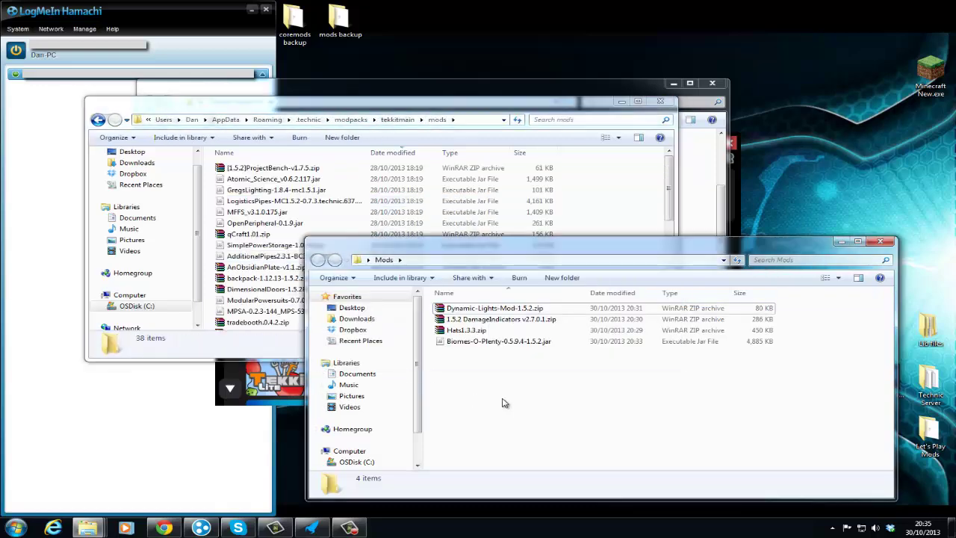
pyautogui.click(498, 320)
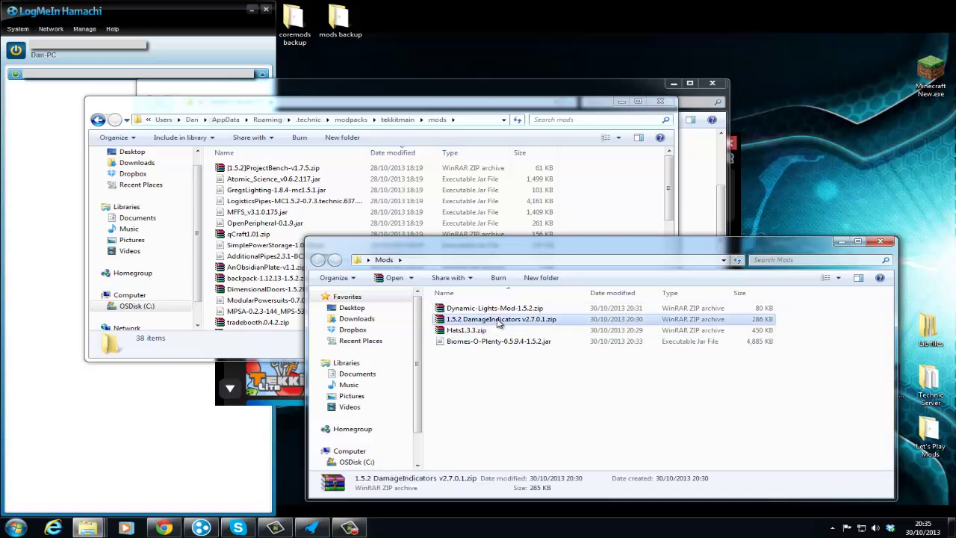
pyautogui.click(639, 192)
pyautogui.hotkey('ctrl', 'v')
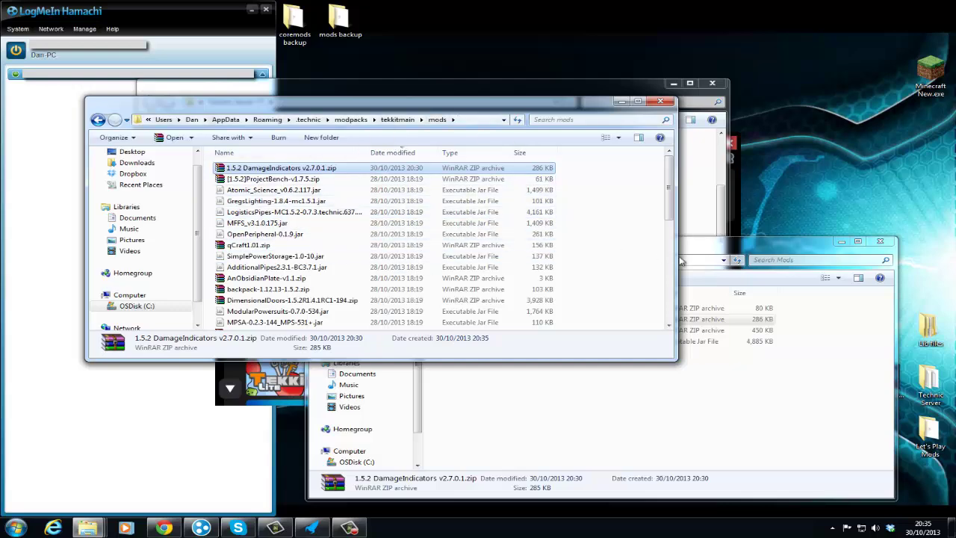
# Paste 1.5.2 DamageIndicators v2.7.0.1.zip into the mods folder of Technic Server YT and put that window away.
pyautogui.moveTo(743, 251); pyautogui.dragTo(608, 245)
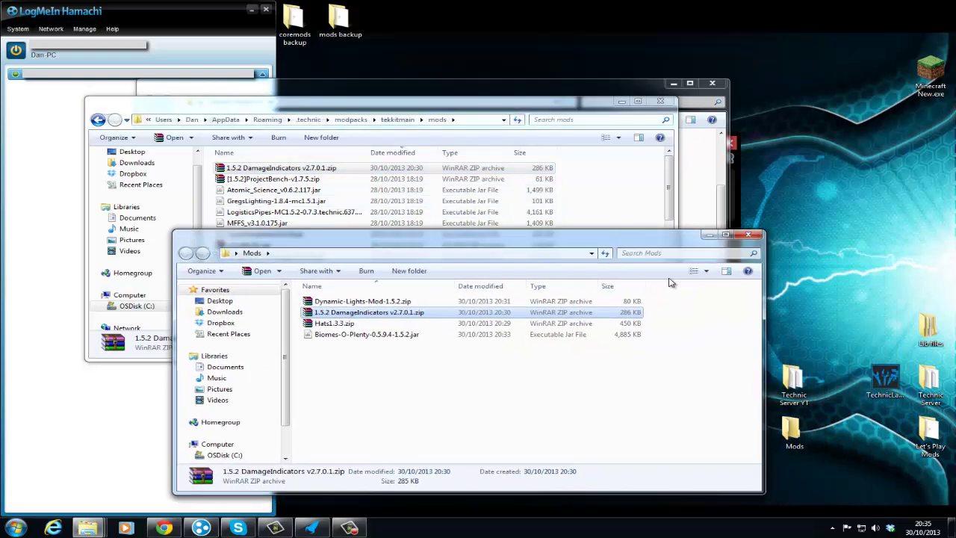
pyautogui.doubleClick(793, 380)
pyautogui.moveTo(488, 90); pyautogui.dragTo(623, 147)
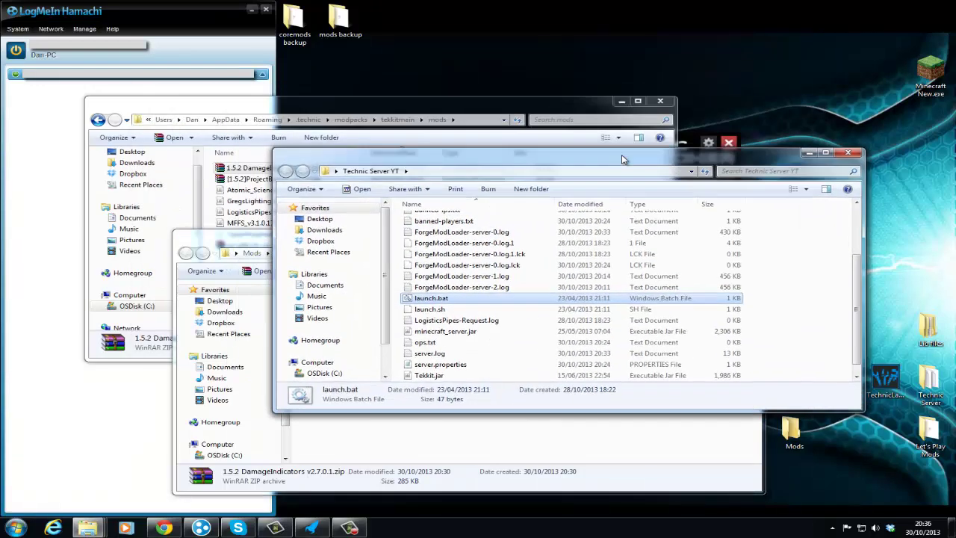
pyautogui.scroll(3, 526, 286)
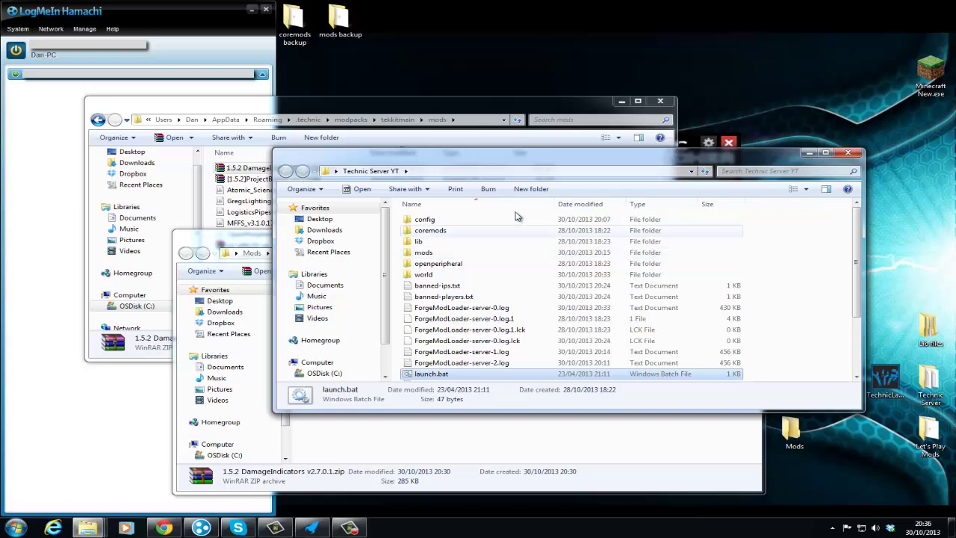
pyautogui.scroll(-2, 477, 276)
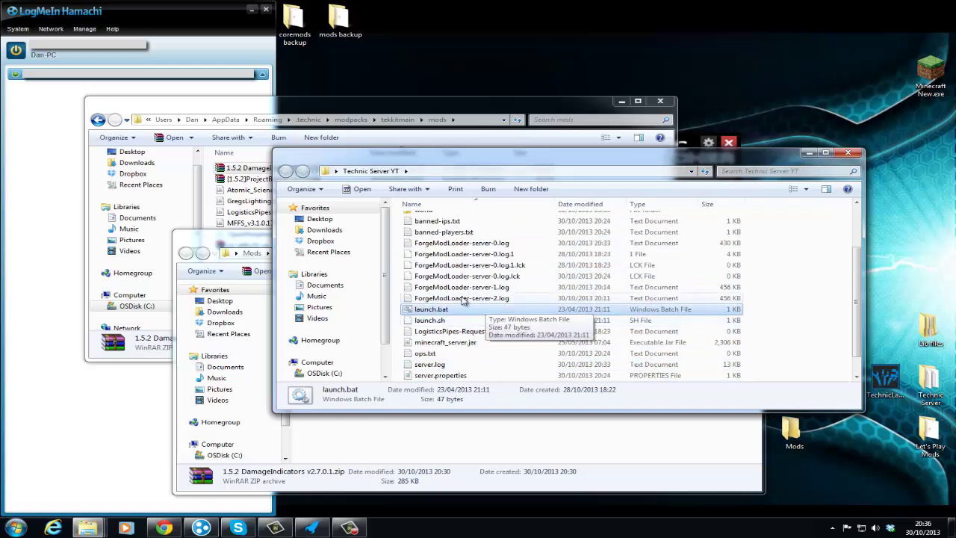
pyautogui.scroll(2, 430, 315)
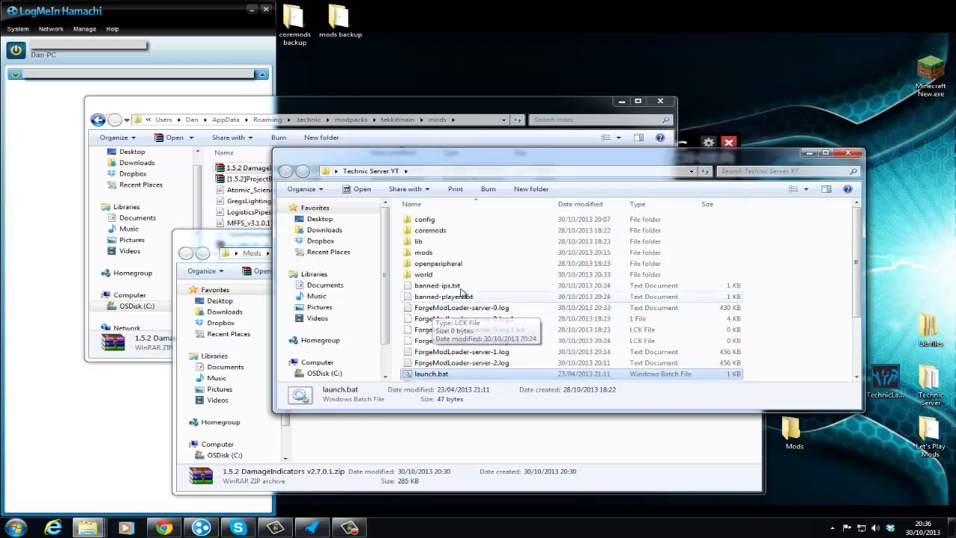
pyautogui.doubleClick(439, 254)
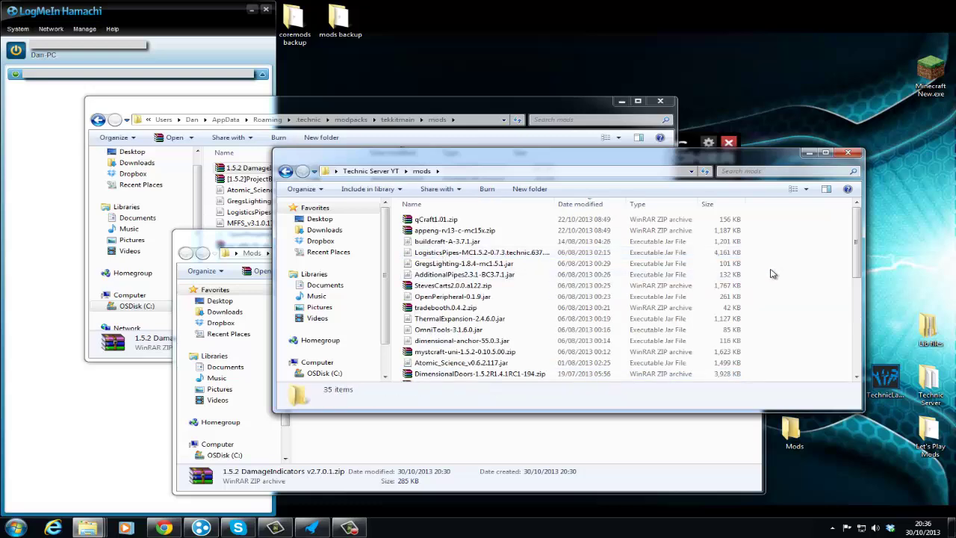
pyautogui.hotkey('ctrl', 'v')
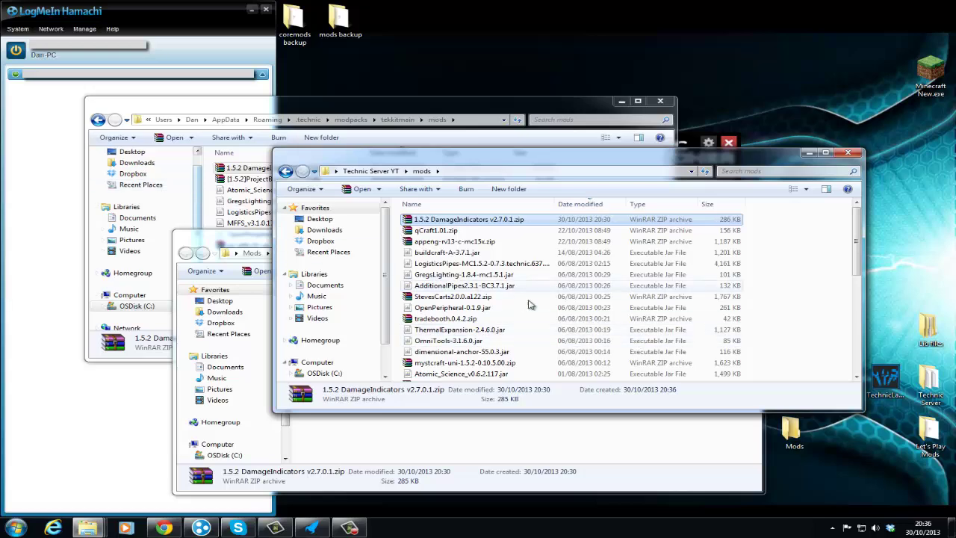
pyautogui.click(805, 154)
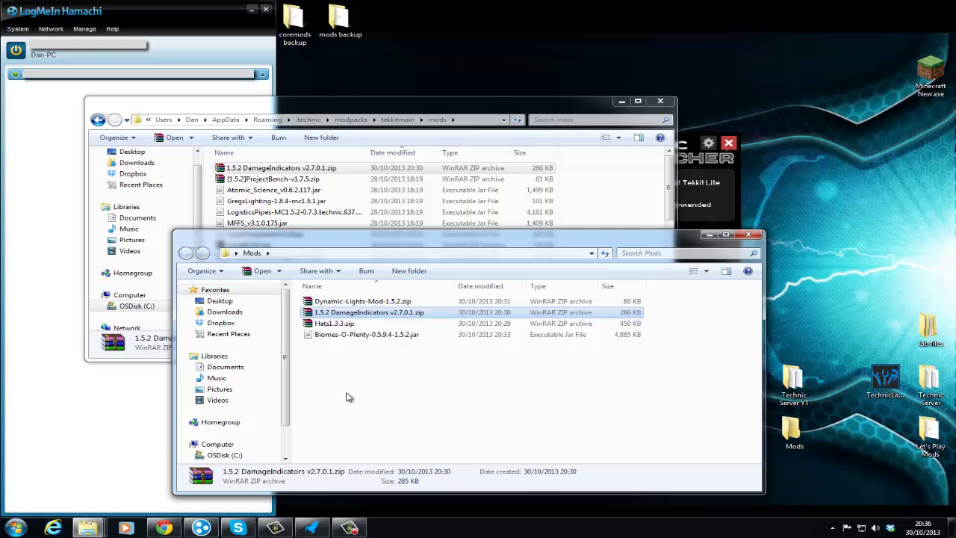
# Search the browser's 1.5.2 mod list for "hats" to check whether the Hats mod is client-side or universal.
pyautogui.click(166, 528)
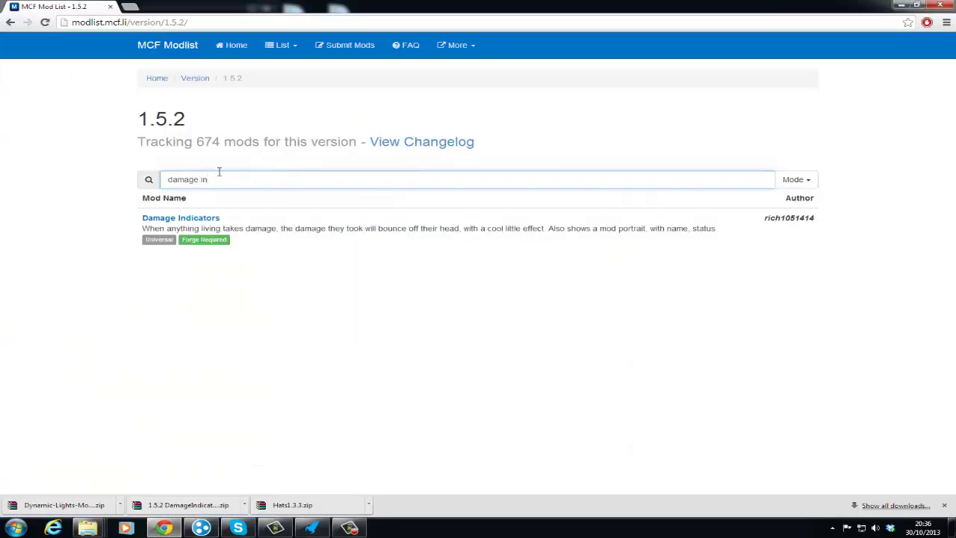
pyautogui.write('hats')
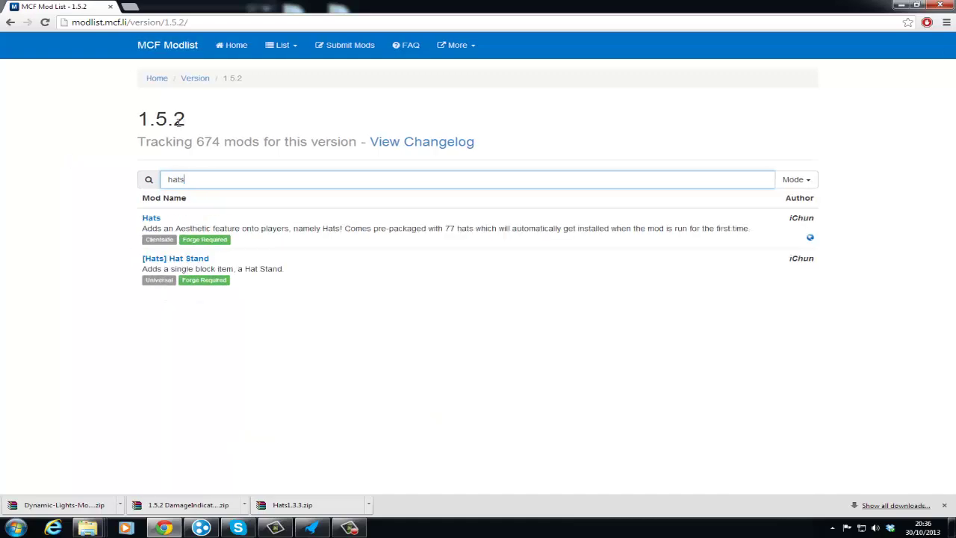
pyautogui.click(898, 5)
# Copy Hats1.3.3.zip from the Mods folder into tekkitmain's mods folder.
pyautogui.click(370, 326)
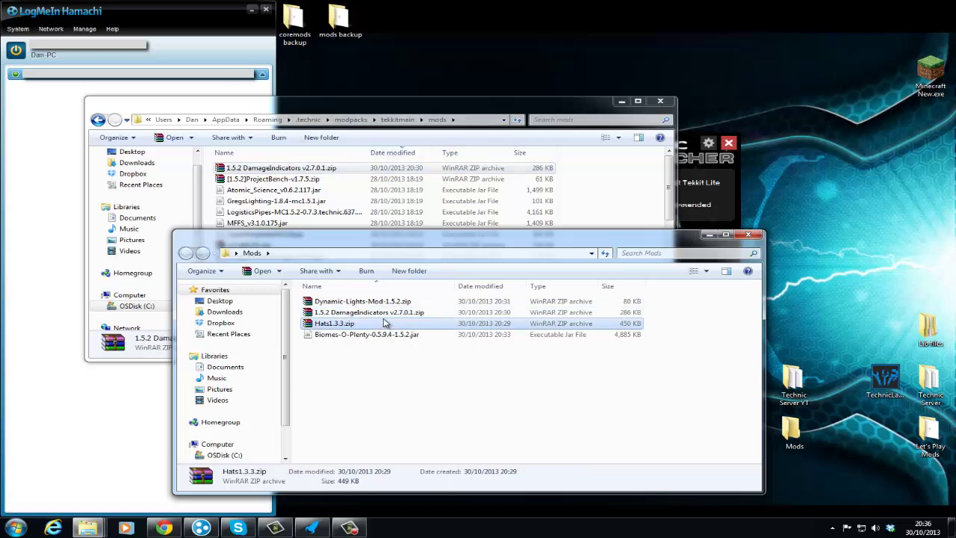
pyautogui.moveTo(524, 225); pyautogui.dragTo(526, 224)
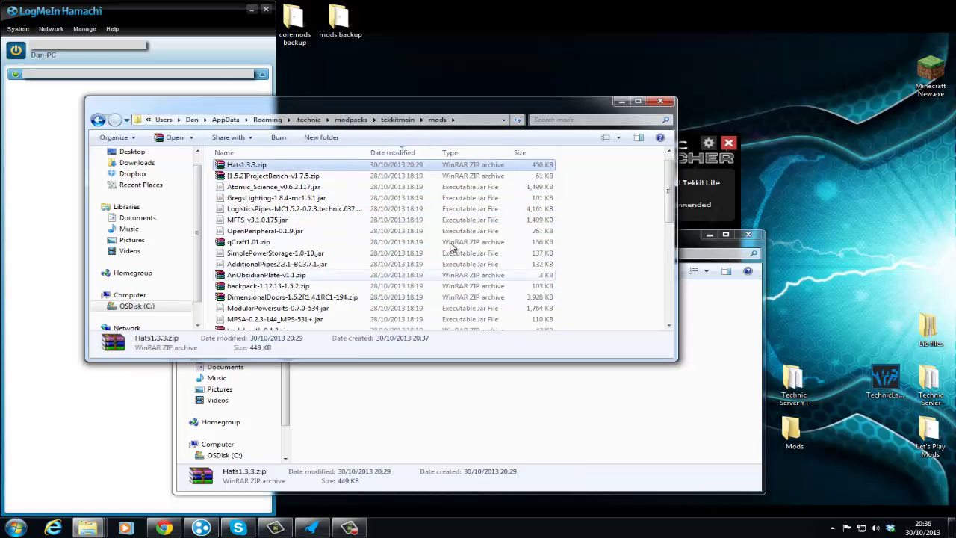
pyautogui.click(377, 402)
# Search the browser's 1.5.2 mod list for "biomes o" to check the Biomes O' Plenty compatibility tag.
pyautogui.click(166, 528)
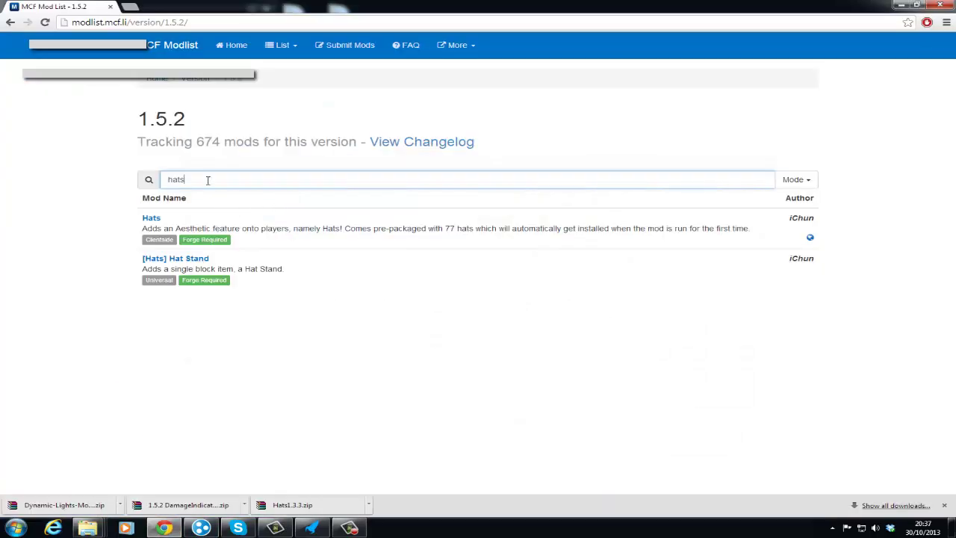
pyautogui.write('biomes o')
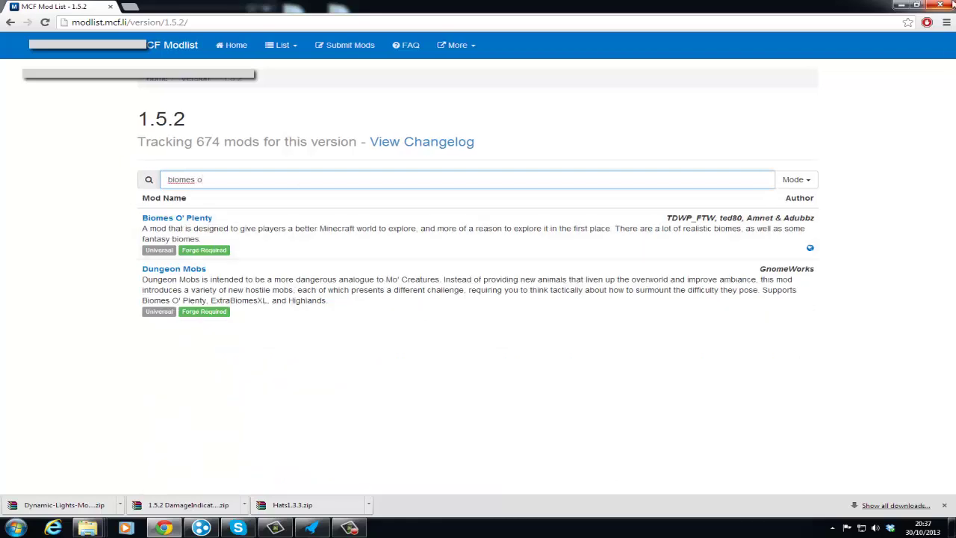
pyautogui.click(900, 6)
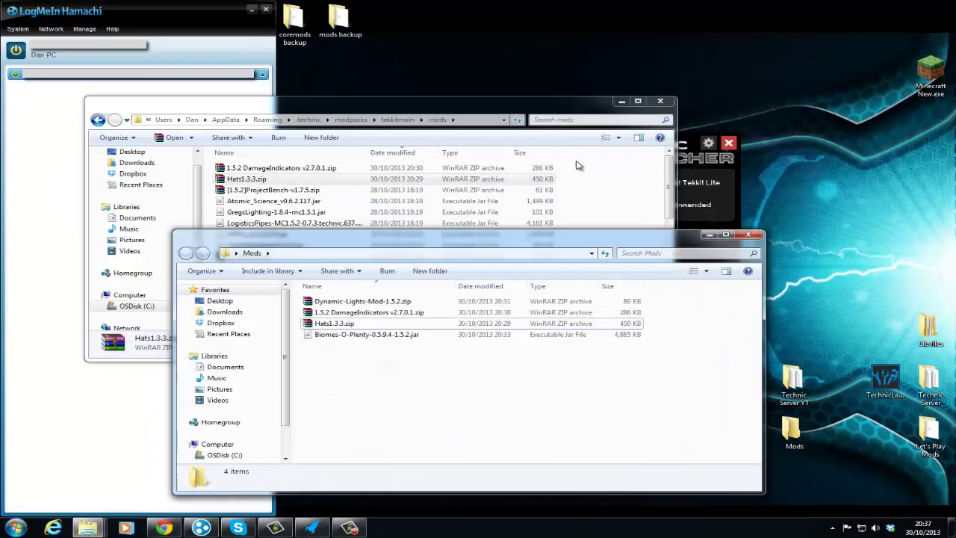
# Copy Biomes-O-Plenty-0.5.9.4-1.5.2.jar into the mods folders of both tekkitmain and Technic Server YT.
pyautogui.click(392, 336)
pyautogui.moveTo(392, 336); pyautogui.dragTo(602, 184)
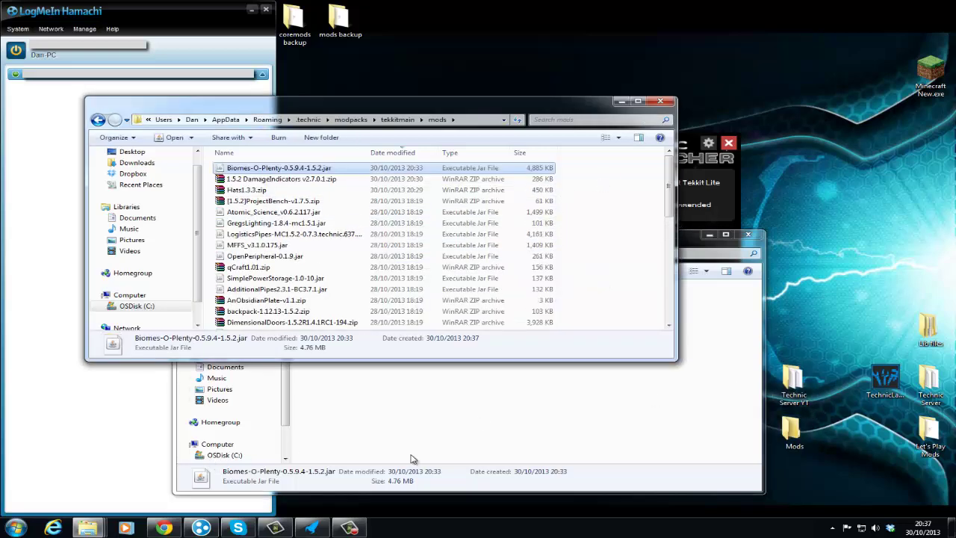
pyautogui.doubleClick(792, 386)
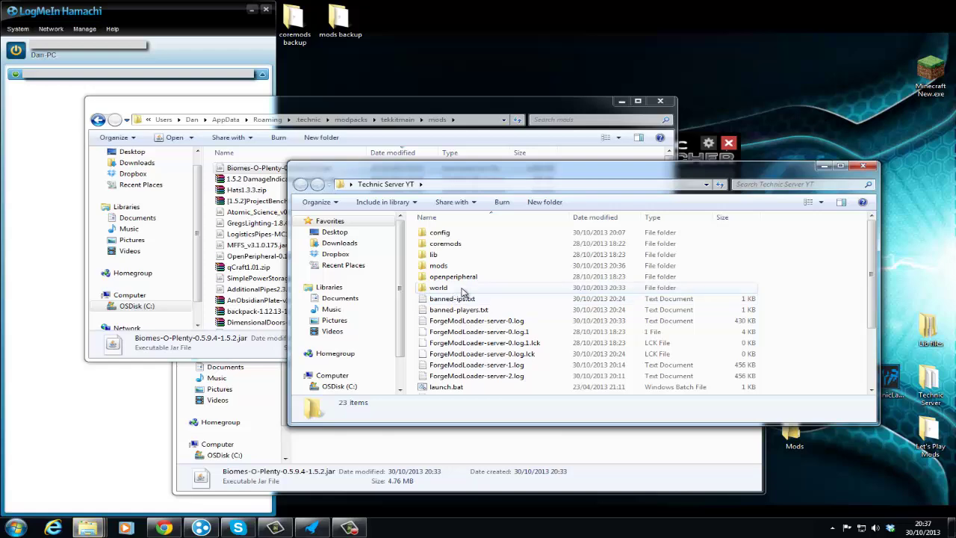
pyautogui.doubleClick(458, 267)
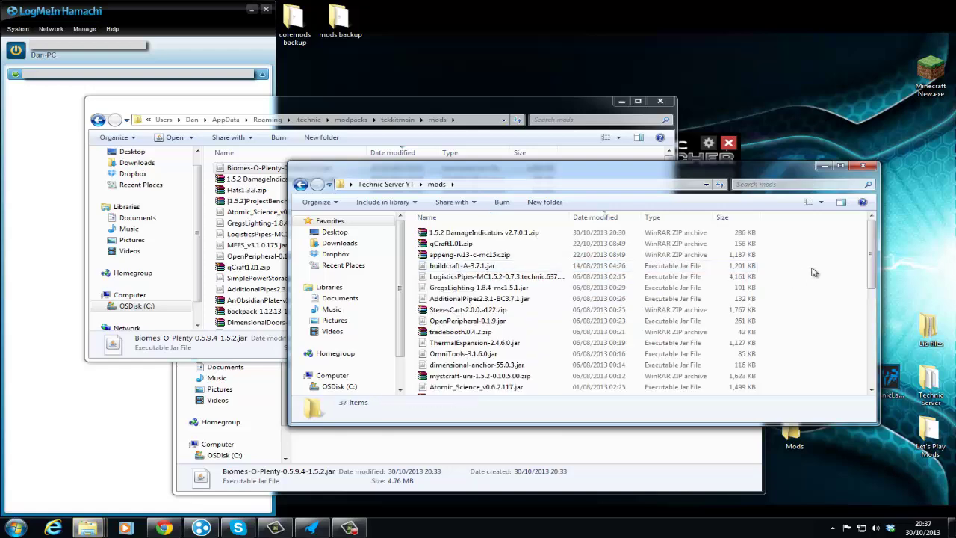
pyautogui.hotkey('ctrl', 'v')
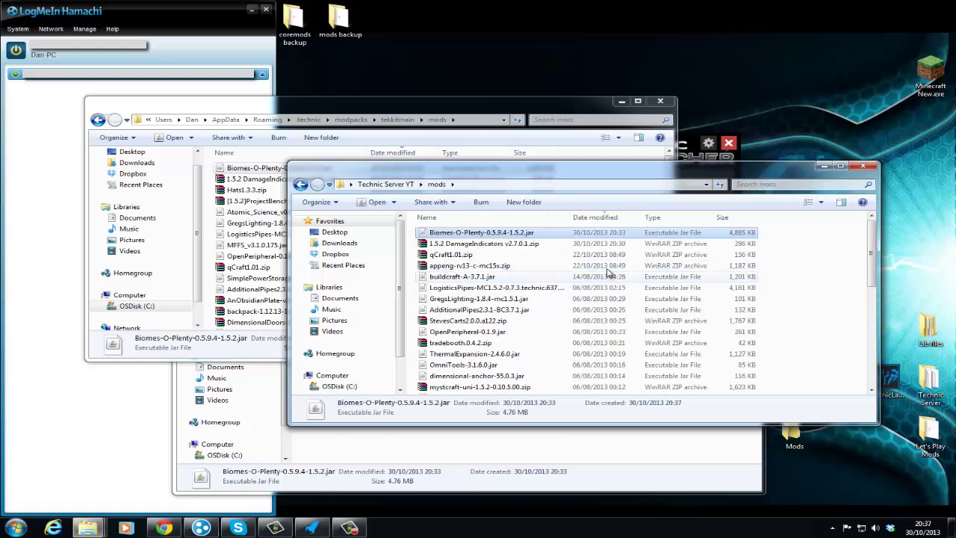
# Return to the main Technic Server YT folder and start the Tekkit modpack from the Technic Launcher.
pyautogui.click(381, 183)
pyautogui.click(684, 146)
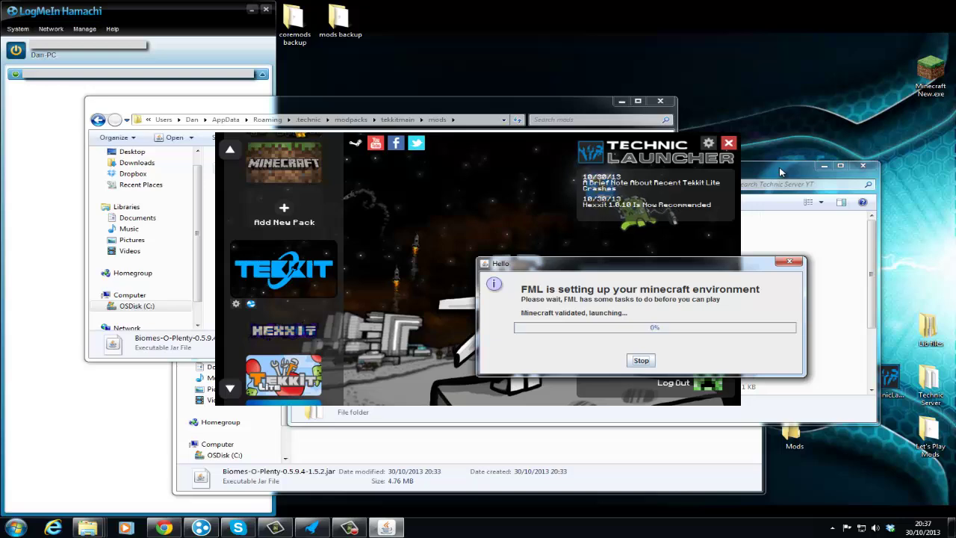
# Delete the world folder from Technic Server YT, moving it to the Recycle Bin.
pyautogui.click(779, 172)
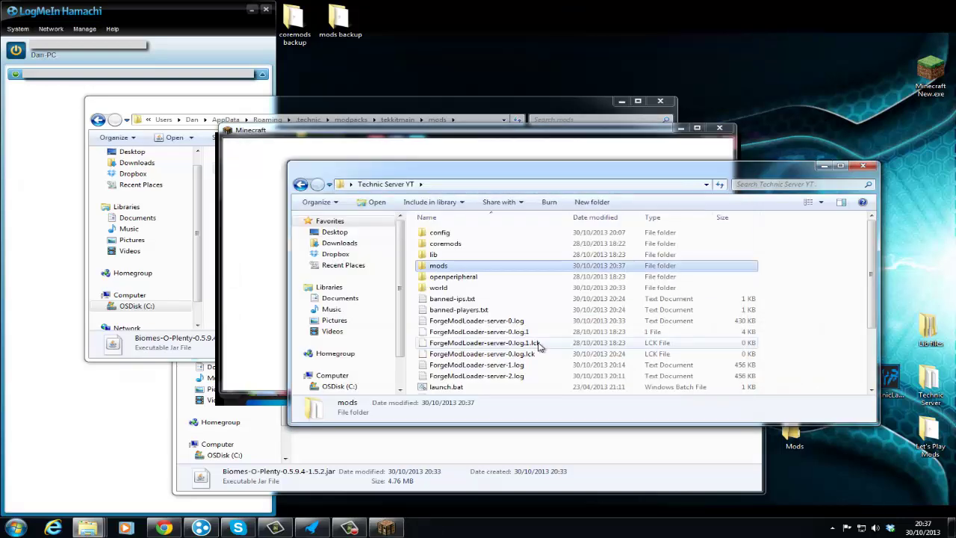
pyautogui.press('Delete')
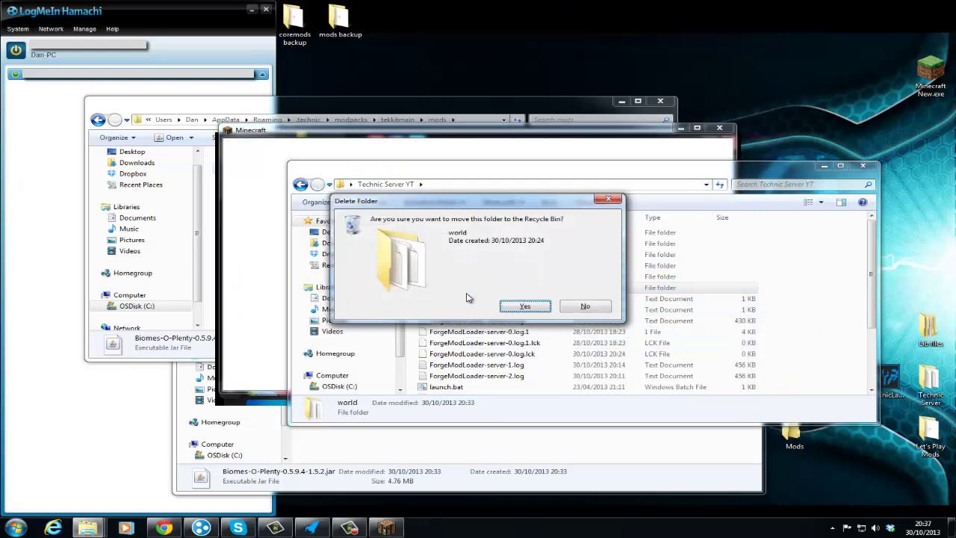
pyautogui.click(542, 312)
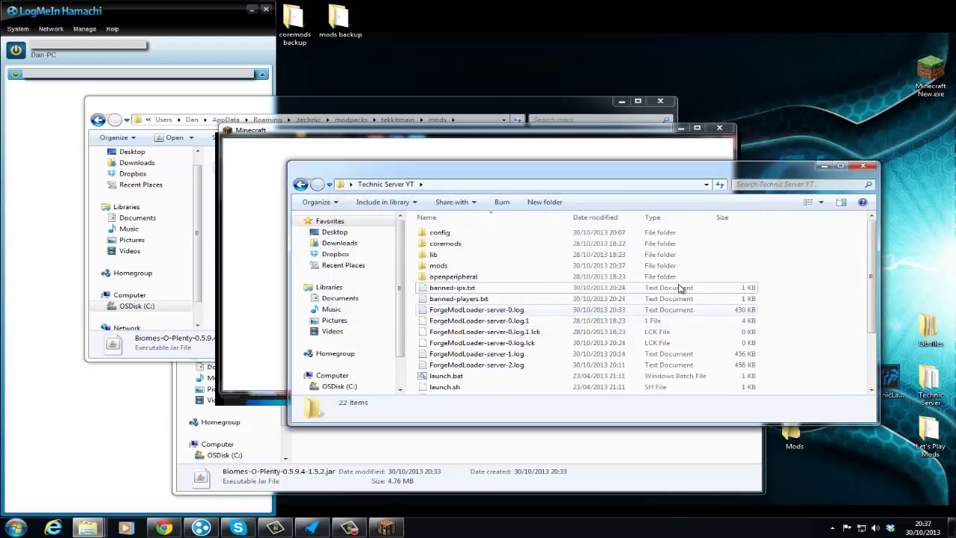
pyautogui.scroll(-1, 537, 314)
pyautogui.scroll(1, 523, 329)
pyautogui.scroll(-1, 514, 337)
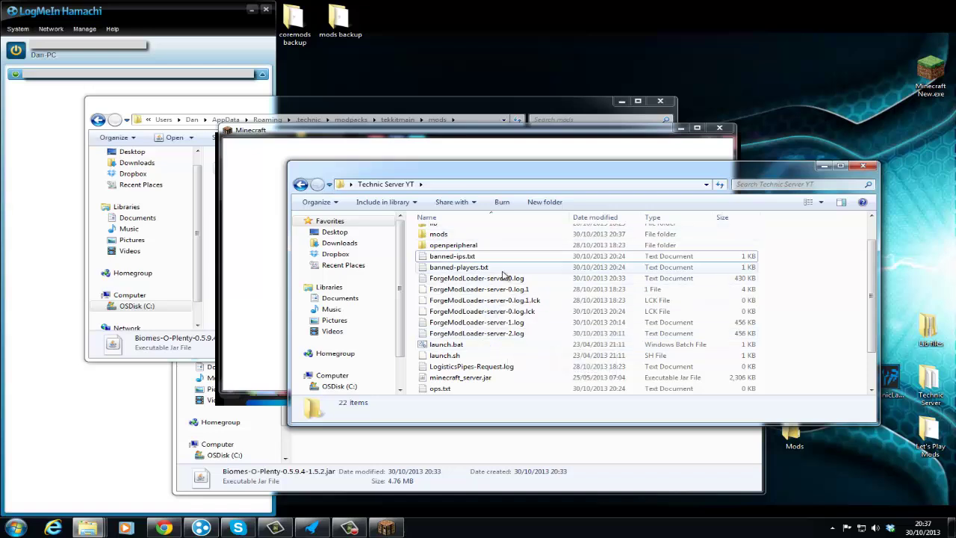
pyautogui.scroll(-2, 597, 321)
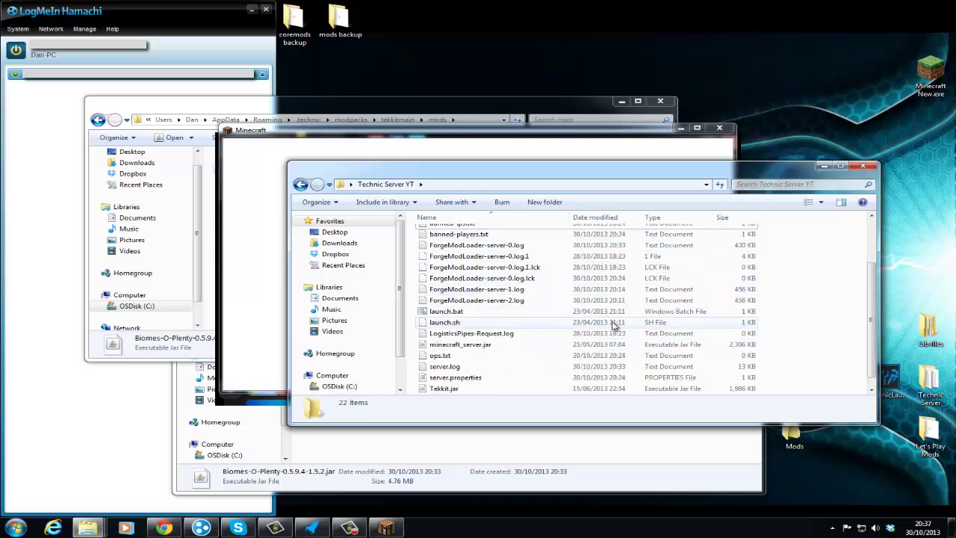
# Move the Technic Server YT window aside to uncover the Minecraft title screen.
pyautogui.scroll(3, 654, 338)
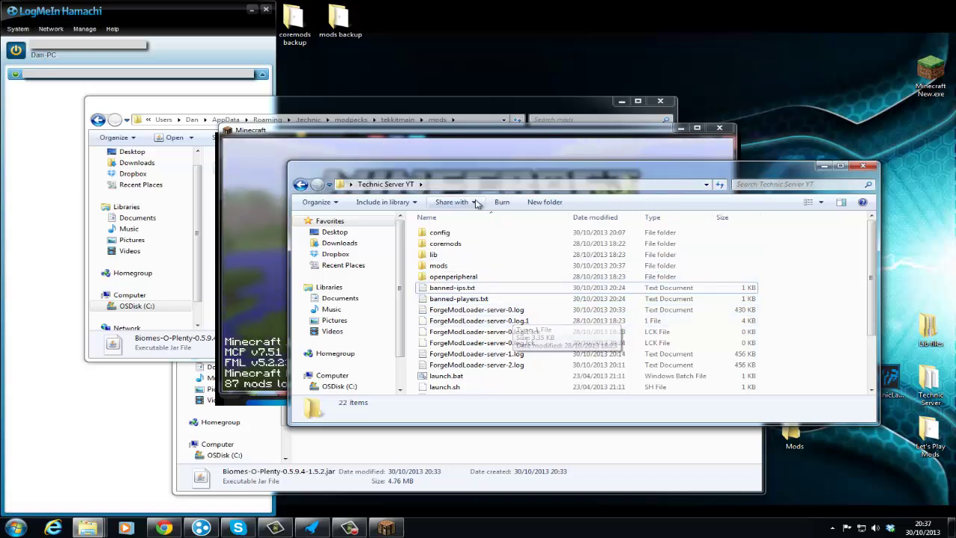
pyautogui.moveTo(497, 170); pyautogui.dragTo(558, 191)
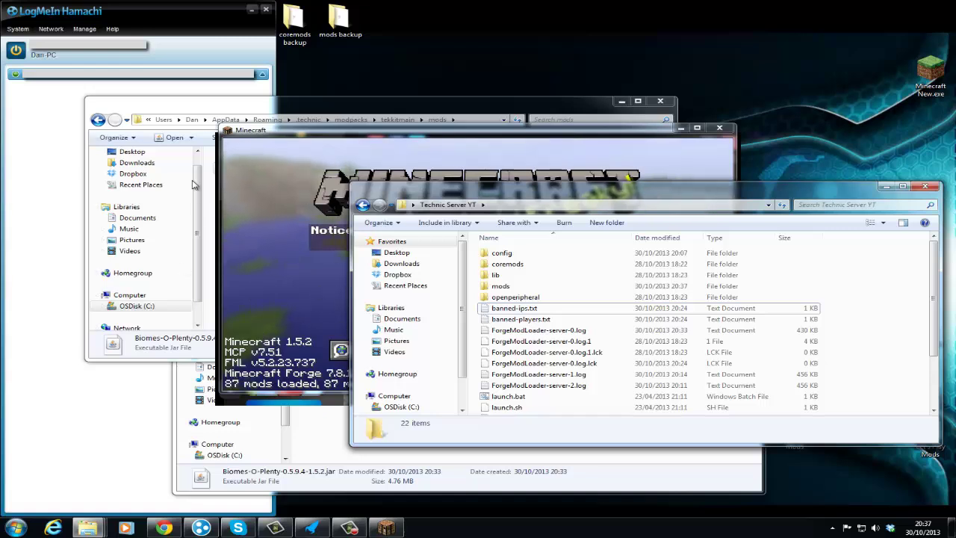
pyautogui.scroll(-3, 569, 362)
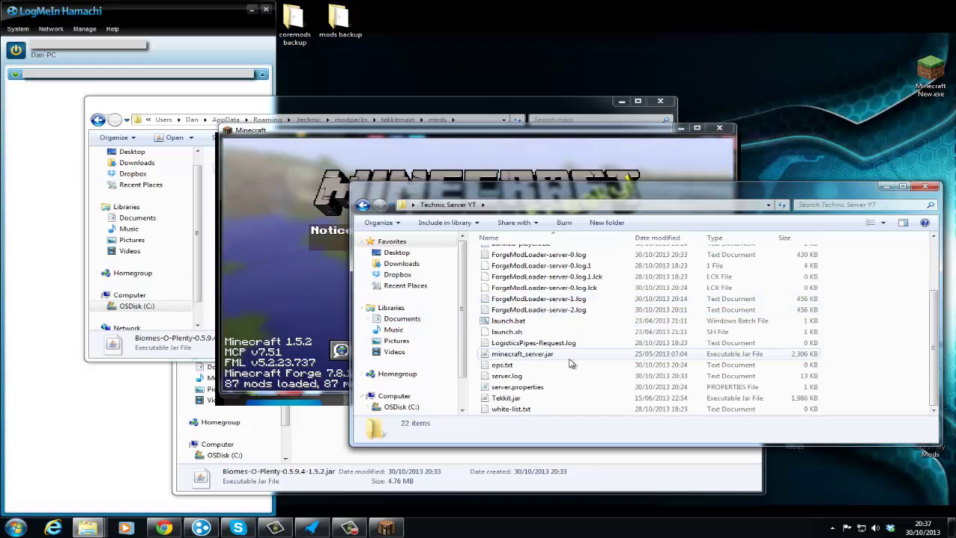
# Check that a new single-player world offers the Biomes O' Plenty world type, and return to the title screen without creating it.
pyautogui.click(308, 267)
pyautogui.click(452, 262)
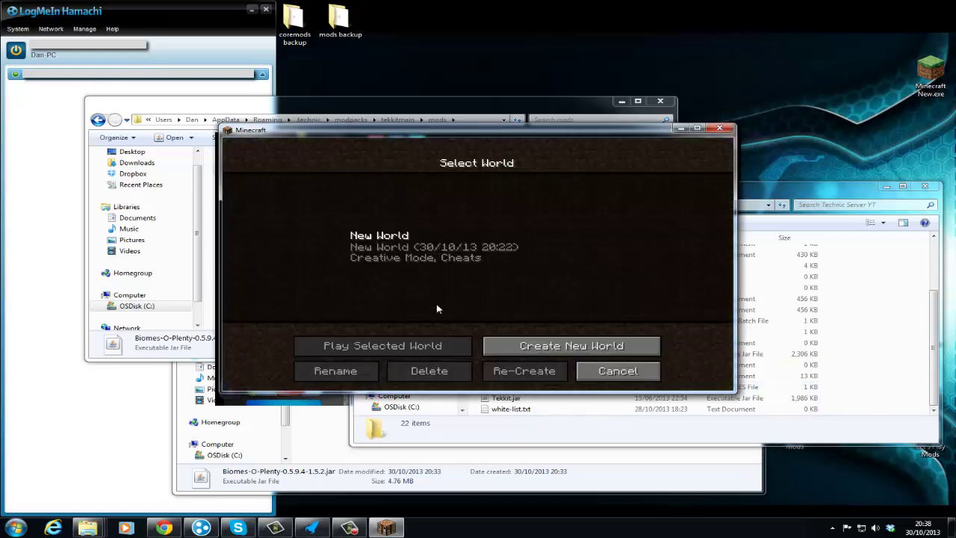
pyautogui.click(560, 351)
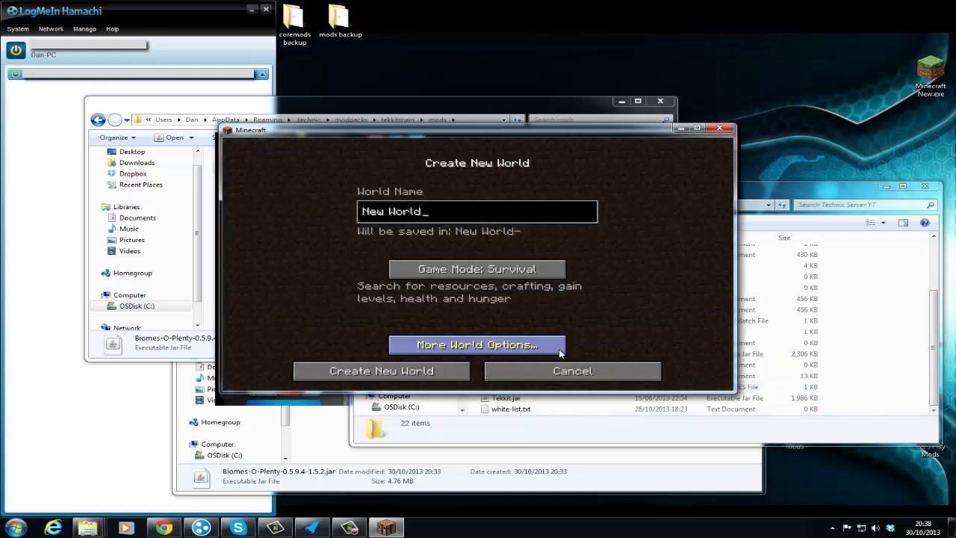
pyautogui.click(479, 350)
pyautogui.click(586, 256)
pyautogui.click(575, 257)
pyautogui.click(573, 258)
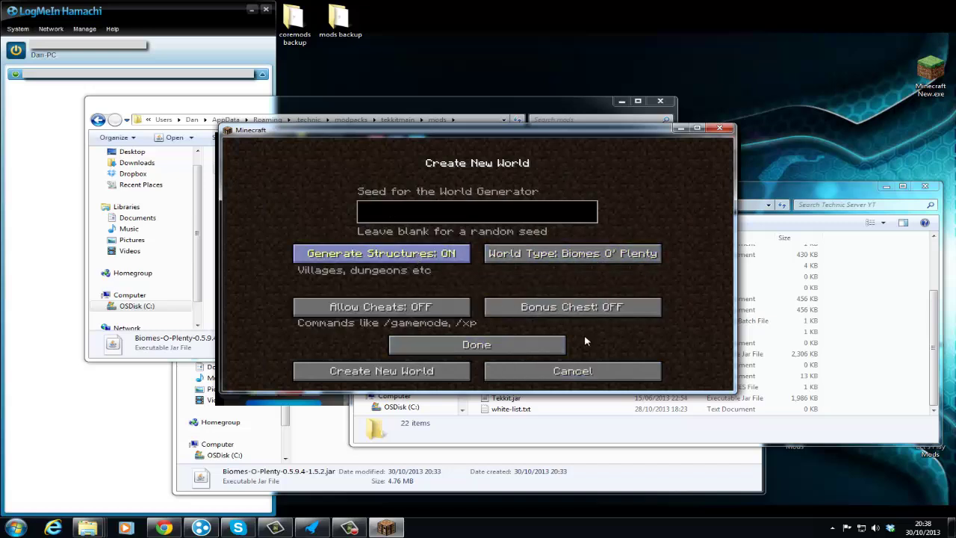
pyautogui.click(596, 378)
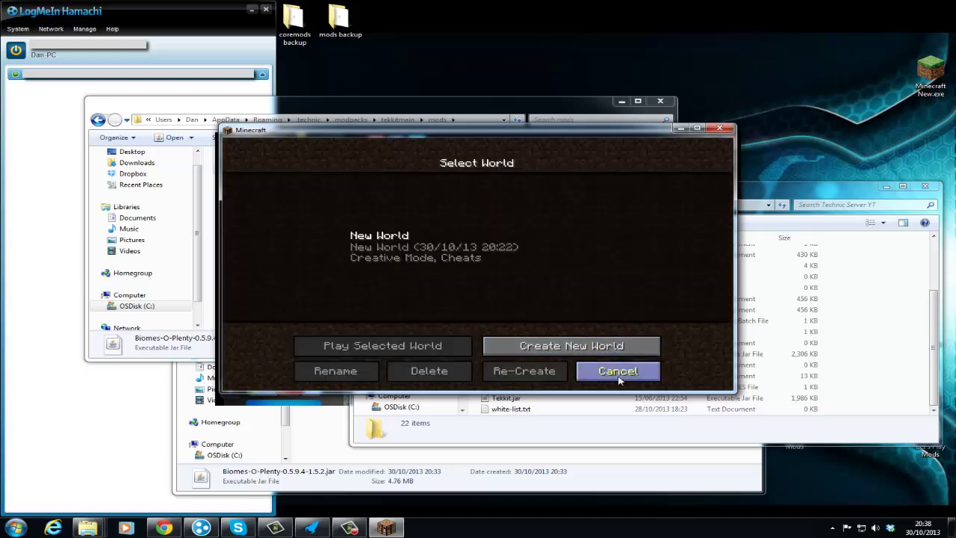
pyautogui.click(620, 378)
# Open the saves folder inside tekkitmain to view the stored single-player worlds.
pyautogui.moveTo(83, 529)
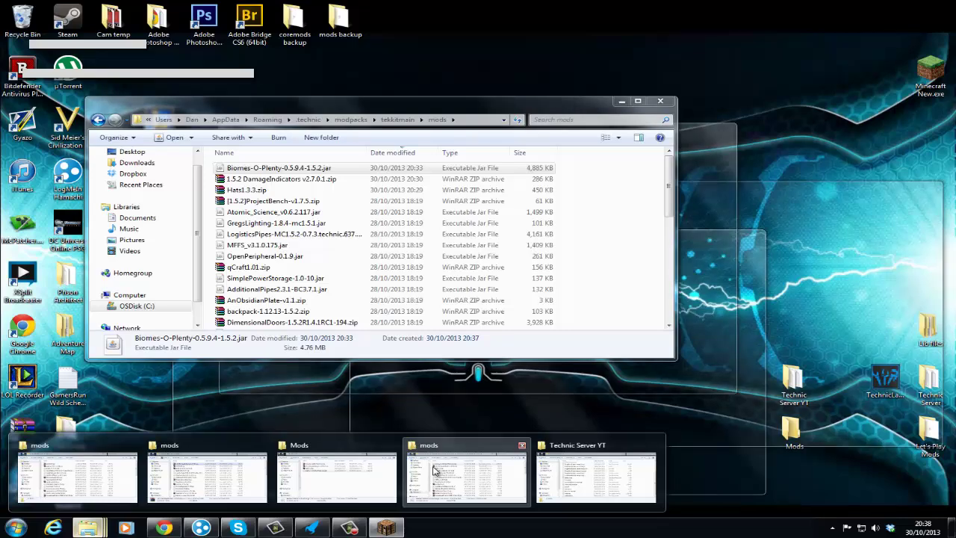
pyautogui.click(442, 467)
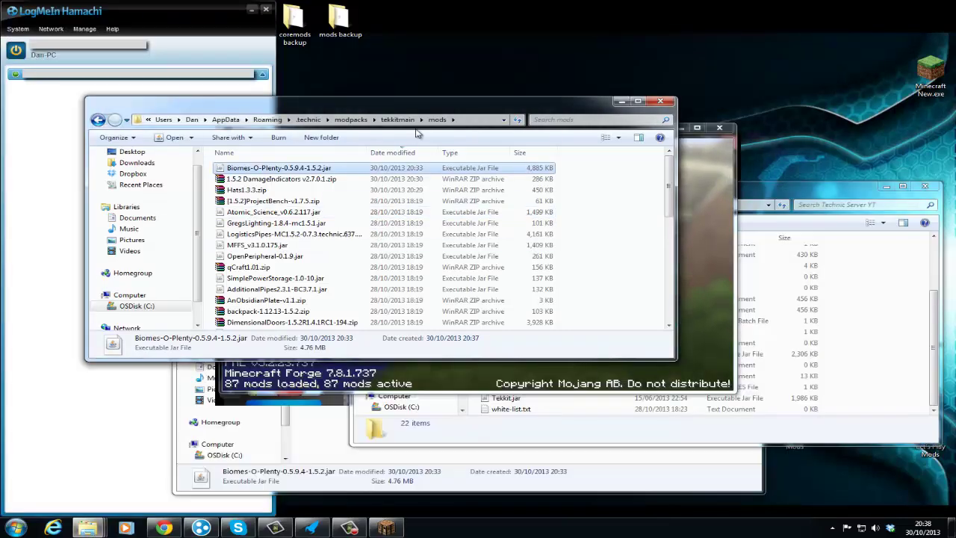
pyautogui.click(394, 121)
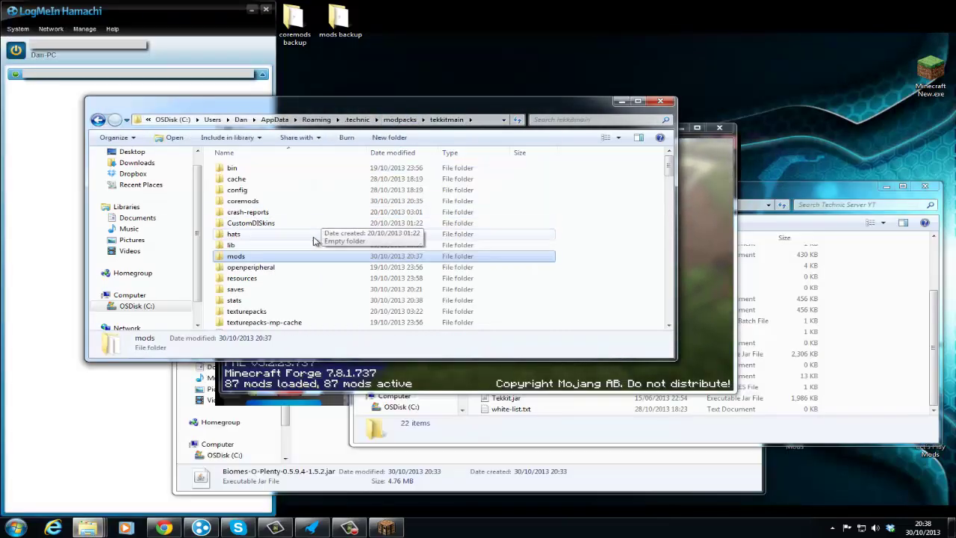
pyautogui.doubleClick(235, 289)
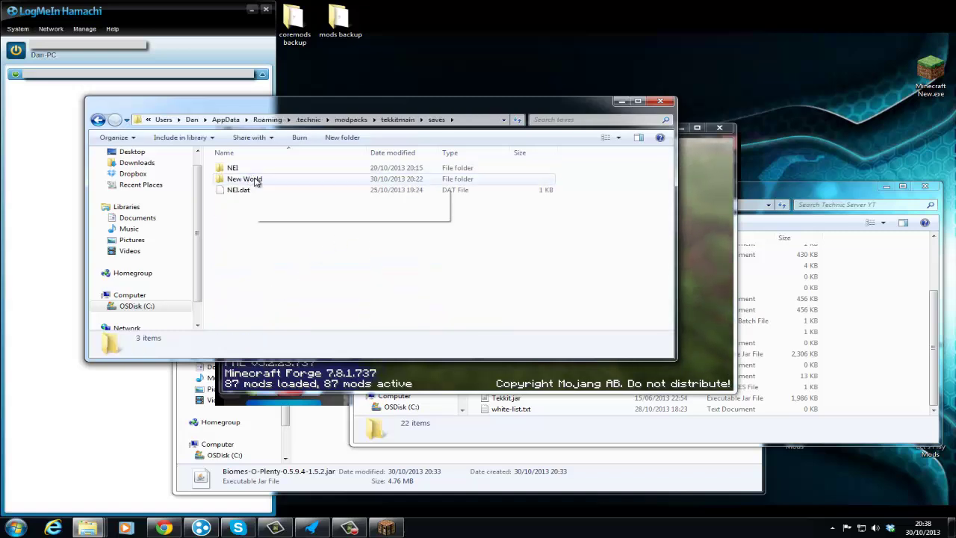
# Set level-type to BIOMESOP in the Technic Server YT folder's server.properties, then save and close the file.
pyautogui.click(886, 298)
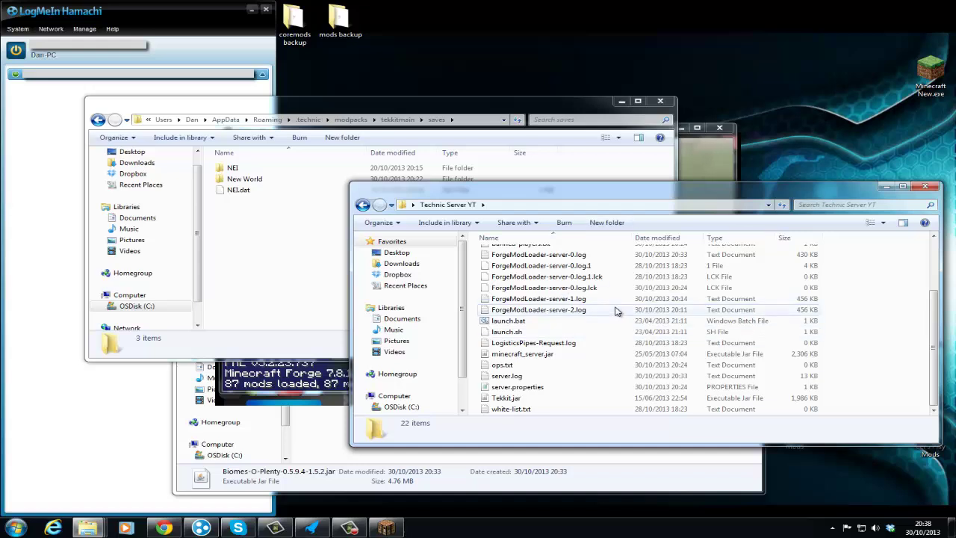
pyautogui.scroll(3, 270, 184)
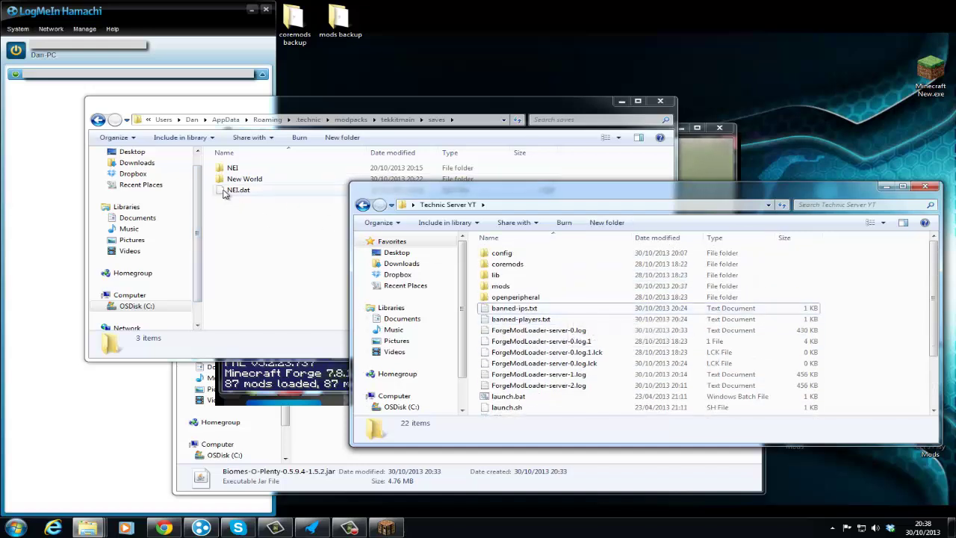
pyautogui.scroll(-3, 567, 329)
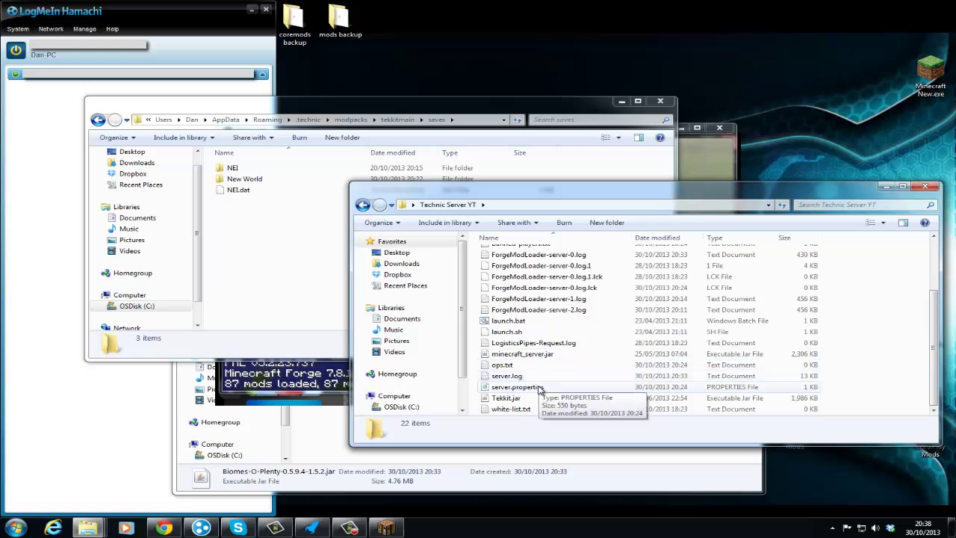
pyautogui.doubleClick(515, 387)
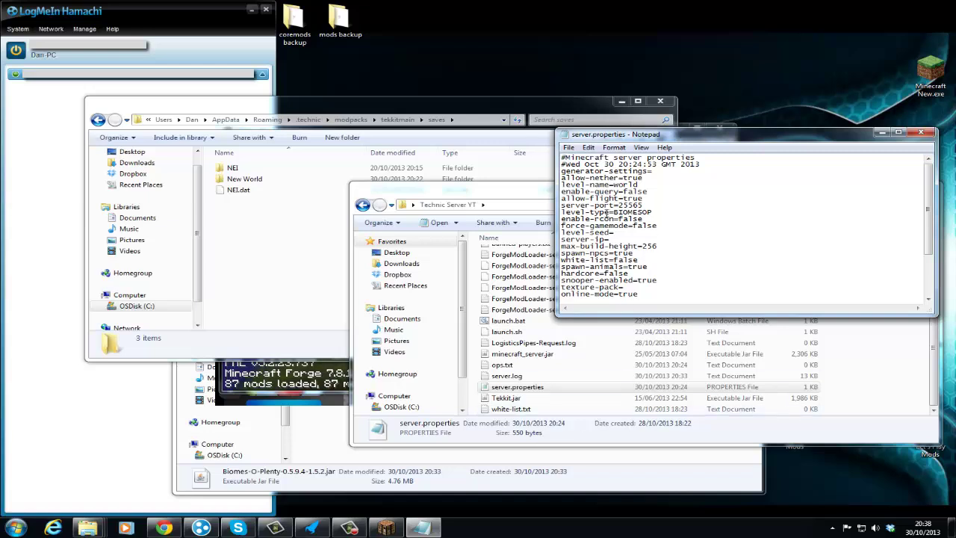
pyautogui.click(569, 148)
pyautogui.click(619, 184)
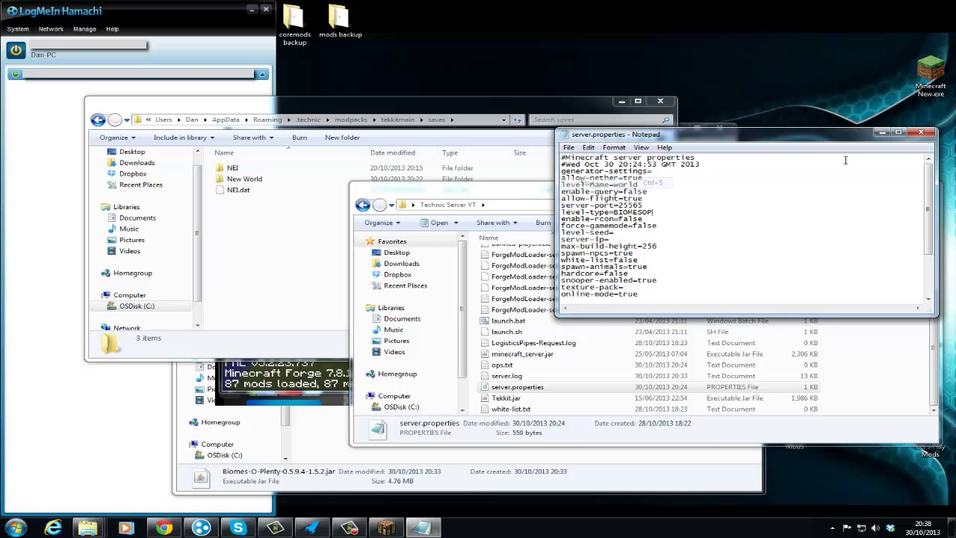
pyautogui.click(934, 134)
# Start the Technic server by running launch.bat from the Technic Server YT folder.
pyautogui.scroll(3, 556, 374)
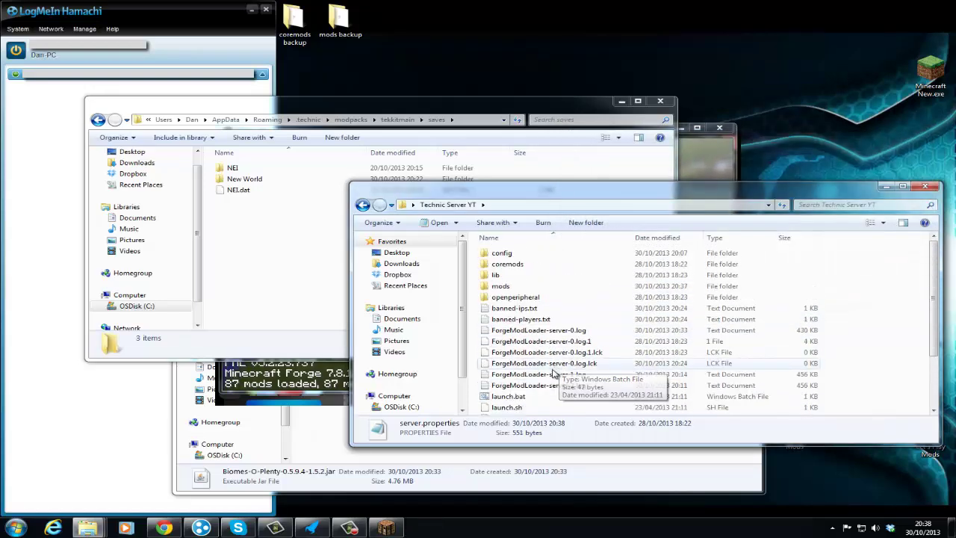
pyautogui.doubleClick(531, 395)
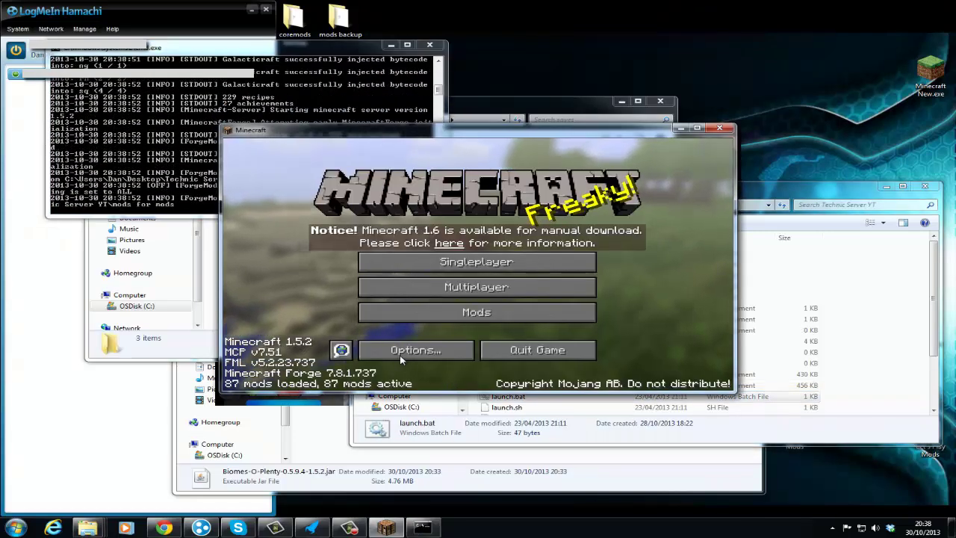
# Review the Dynamic Lights entries in Minecraft's mod list, including Player Light, Flame enchanted Arrows, Mob Equipment and ItemEntities, and return to the title screen.
pyautogui.click(442, 314)
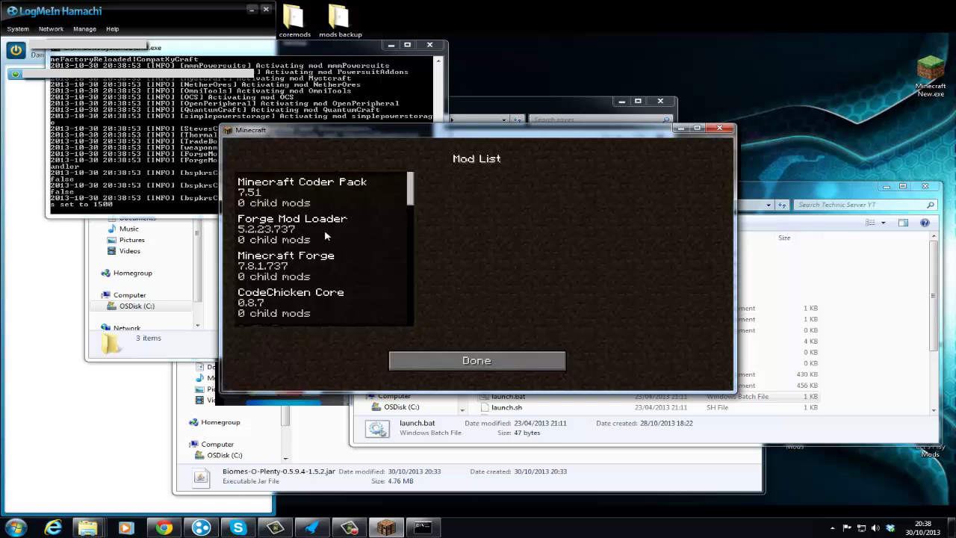
pyautogui.scroll(-15, 324, 236)
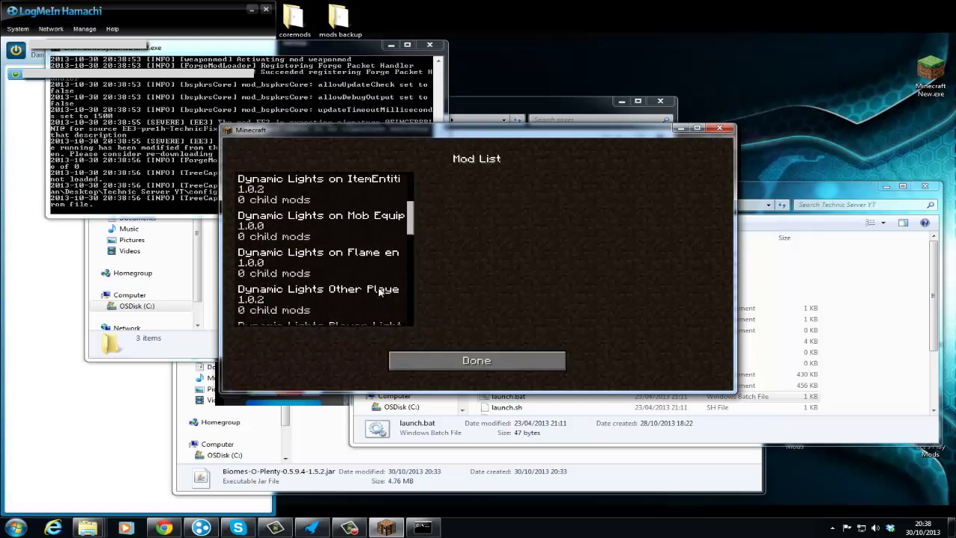
pyautogui.scroll(-3, 379, 292)
pyautogui.scroll(1, 296, 241)
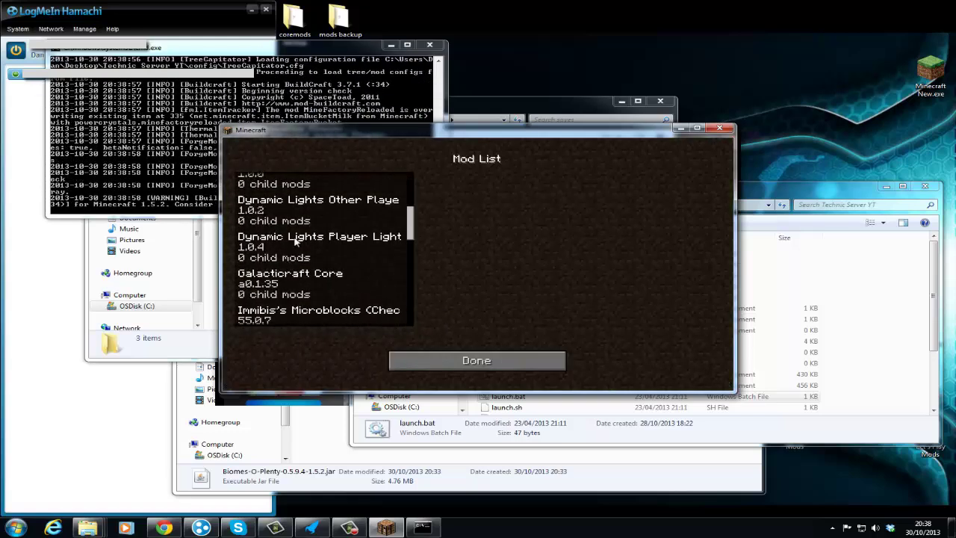
pyautogui.click(402, 236)
pyautogui.scroll(2, 340, 291)
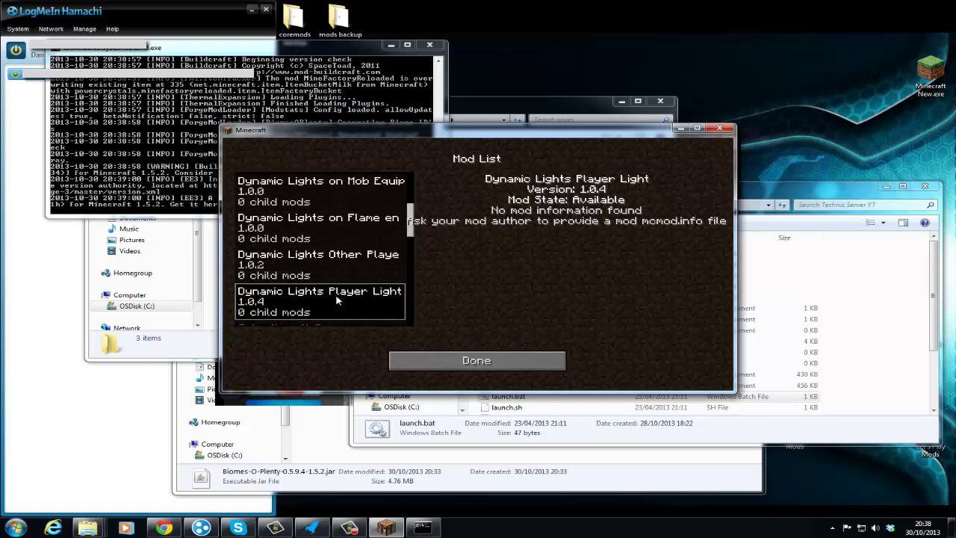
pyautogui.click(343, 267)
pyautogui.click(385, 228)
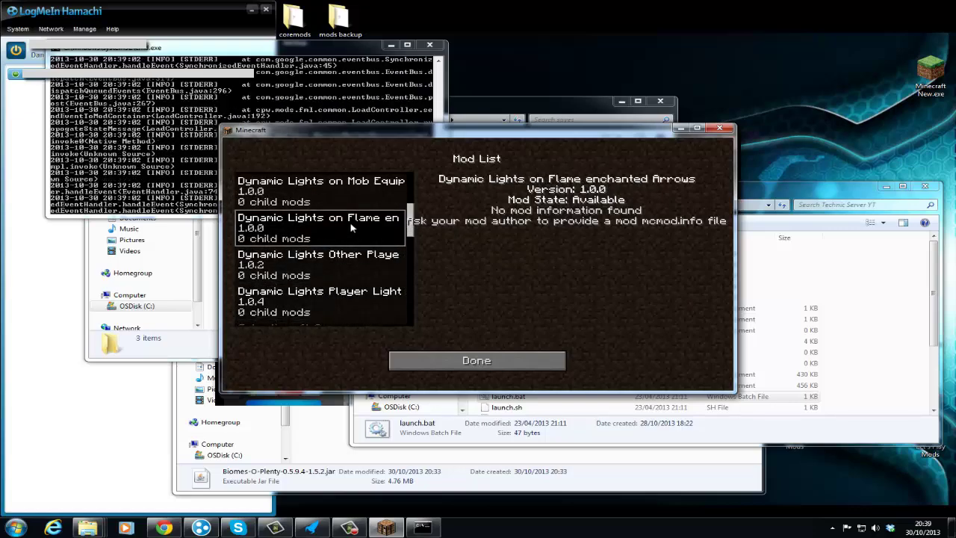
pyautogui.click(384, 190)
pyautogui.scroll(2, 415, 206)
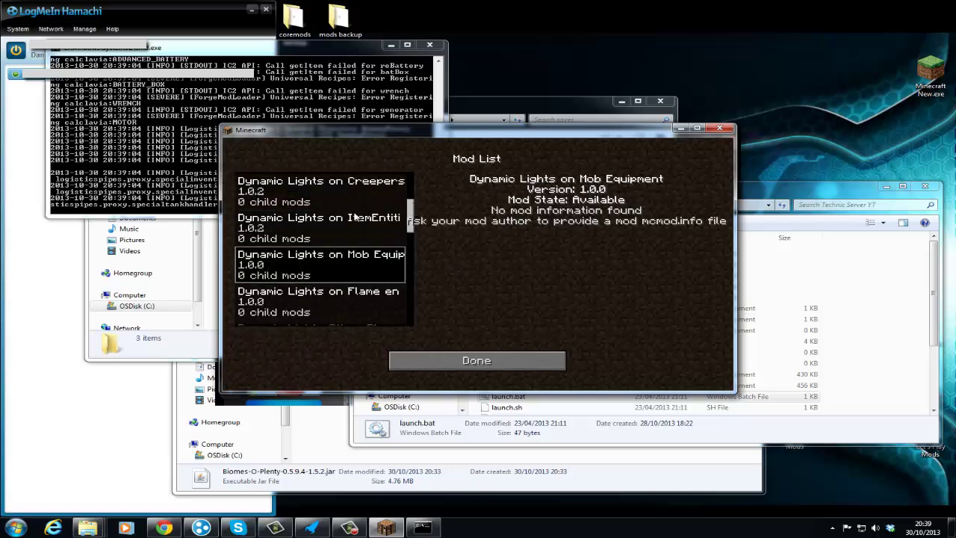
pyautogui.click(384, 223)
pyautogui.moveTo(410, 212)
pyautogui.mouseDown()
pyautogui.moveTo(410, 190)
pyautogui.moveTo(413, 205)
pyautogui.mouseUp()
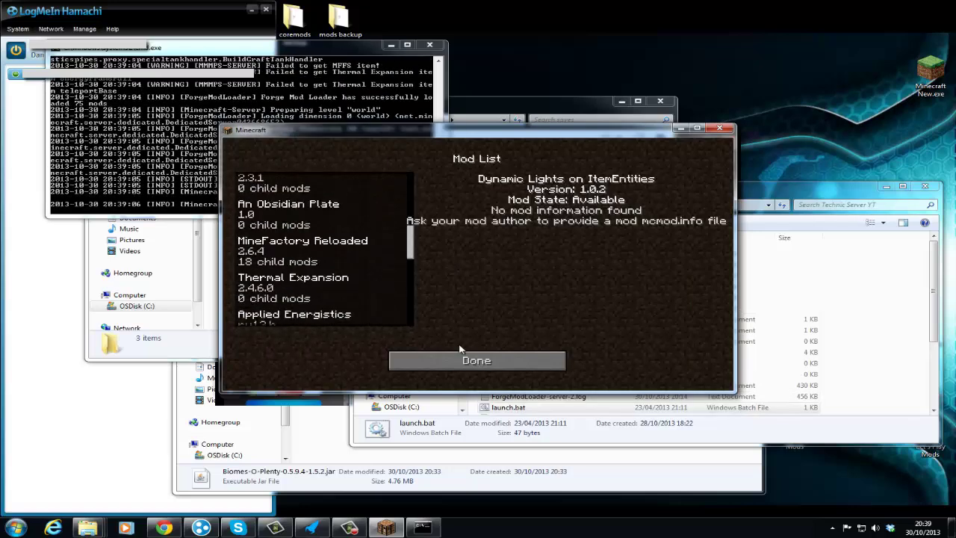
pyautogui.click(451, 361)
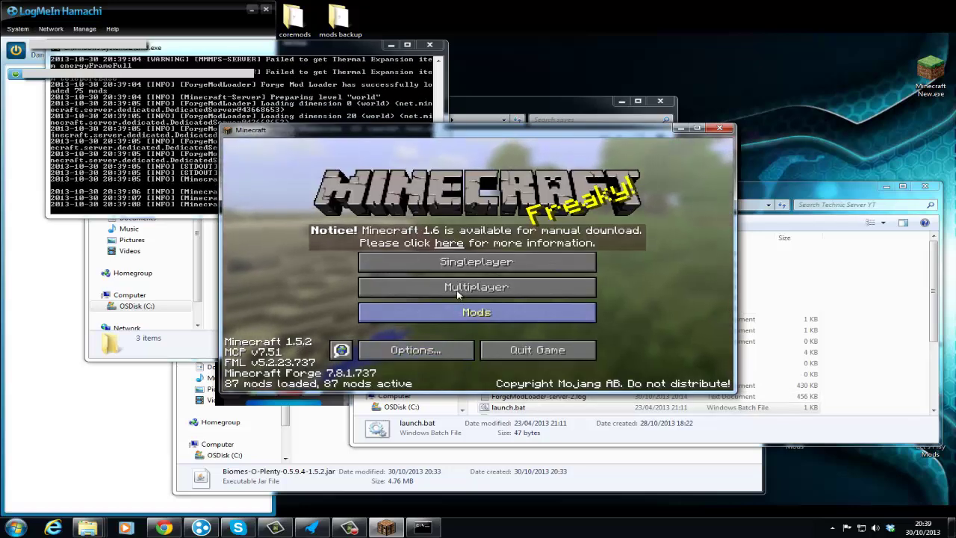
# Refresh the multiplayer server list and join My Server.
pyautogui.click(425, 288)
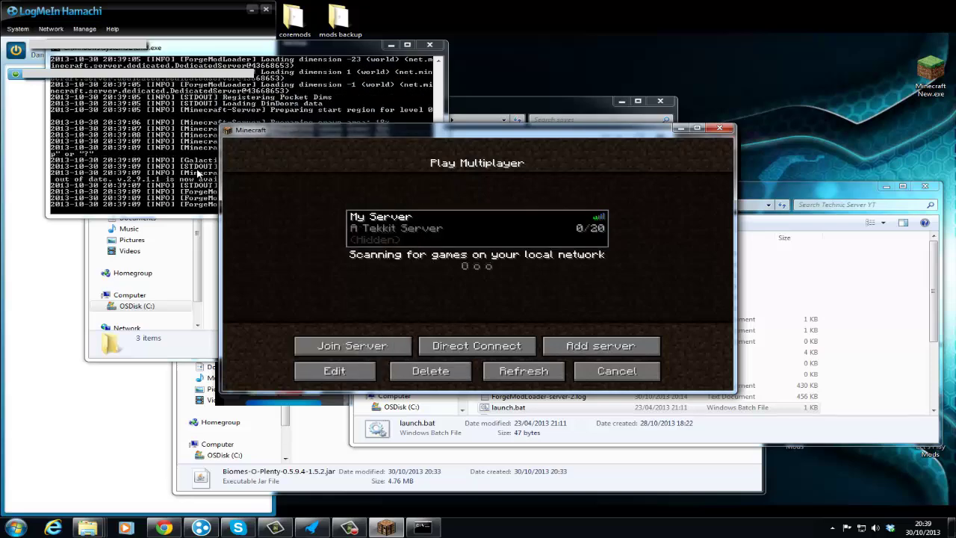
pyautogui.click(513, 370)
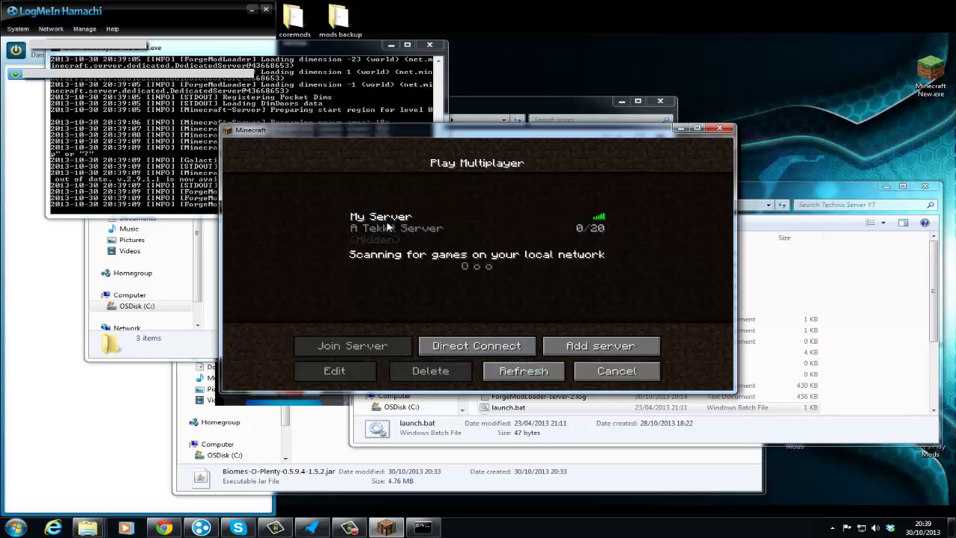
pyautogui.click(448, 224)
pyautogui.click(352, 345)
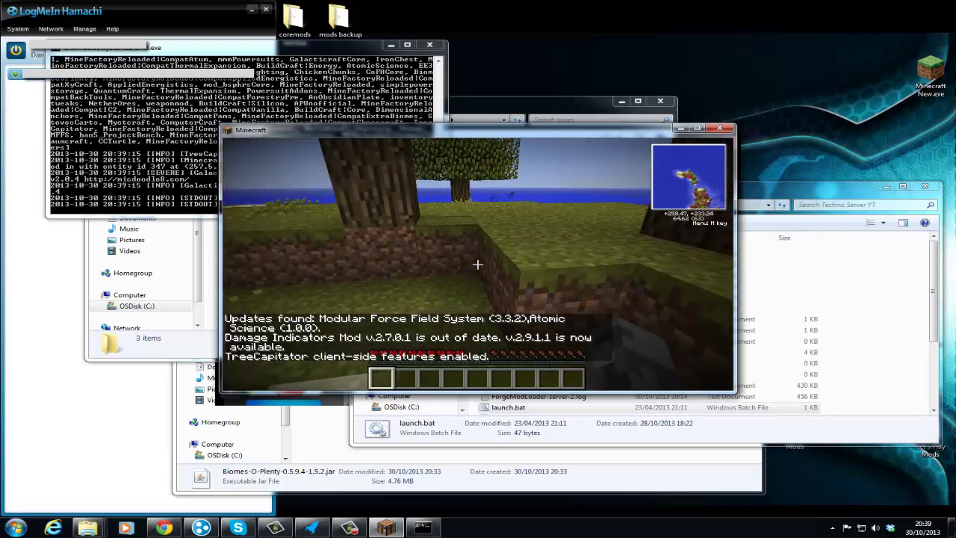
# Walk across the grass near the spawn point towards the shore to inspect the generated biome.
pyautogui.press('w')
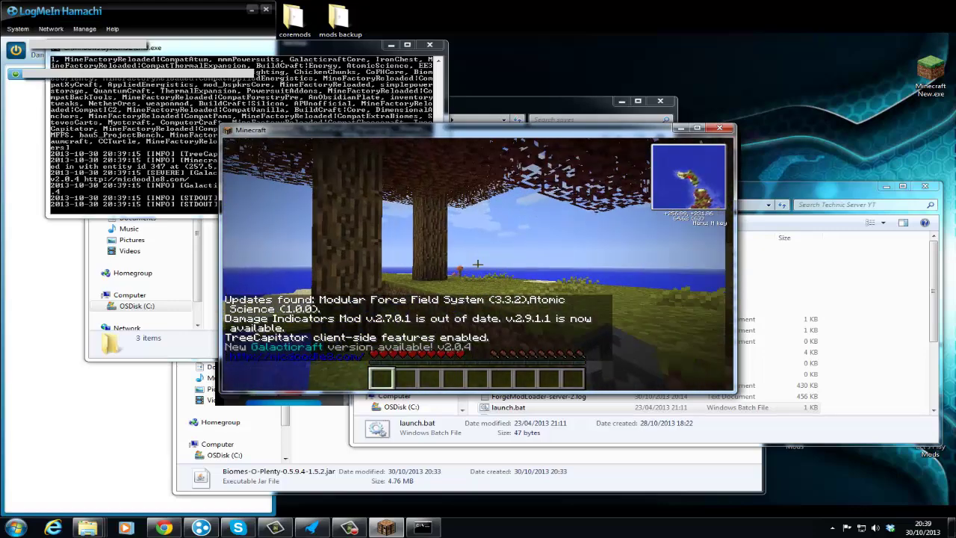
pyautogui.press('w')
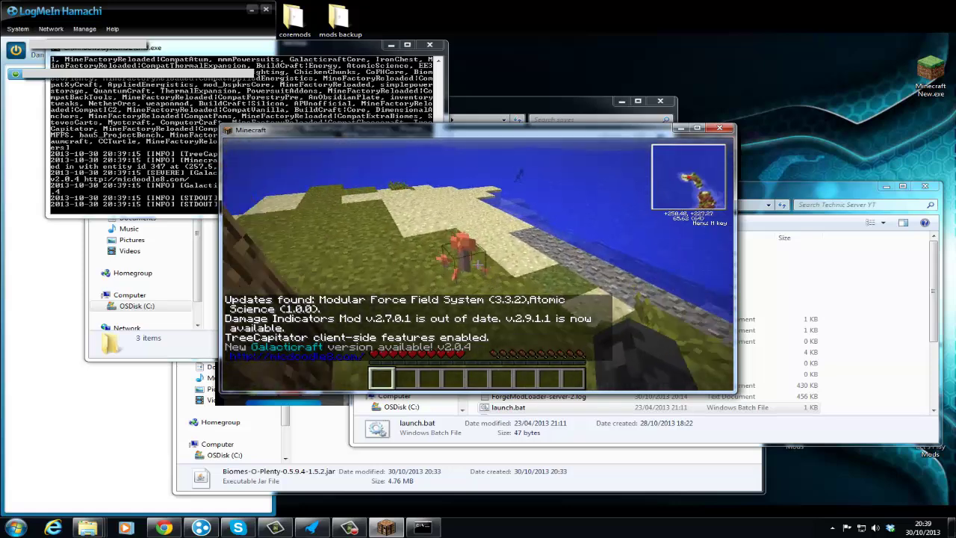
pyautogui.press('w')
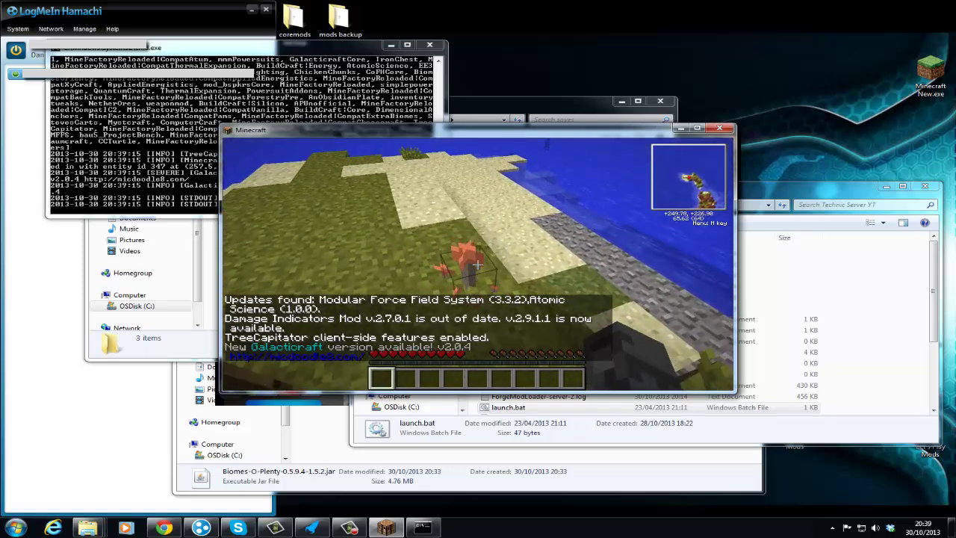
# Run gamemode 1 for the player's username in the server console, then resume the game.
pyautogui.hotkey('alt', 'Tab')
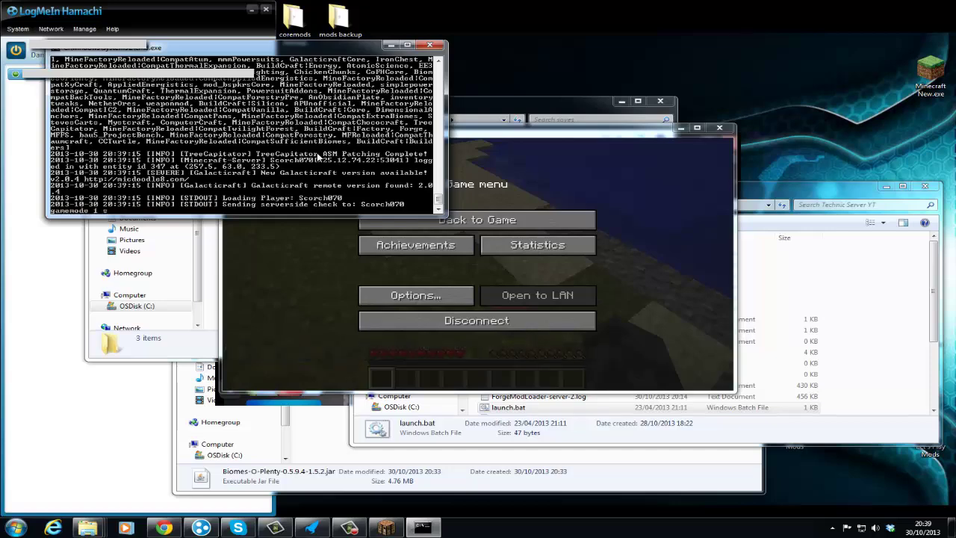
pyautogui.write('gamemode 1 scorch070')
pyautogui.press('Return')
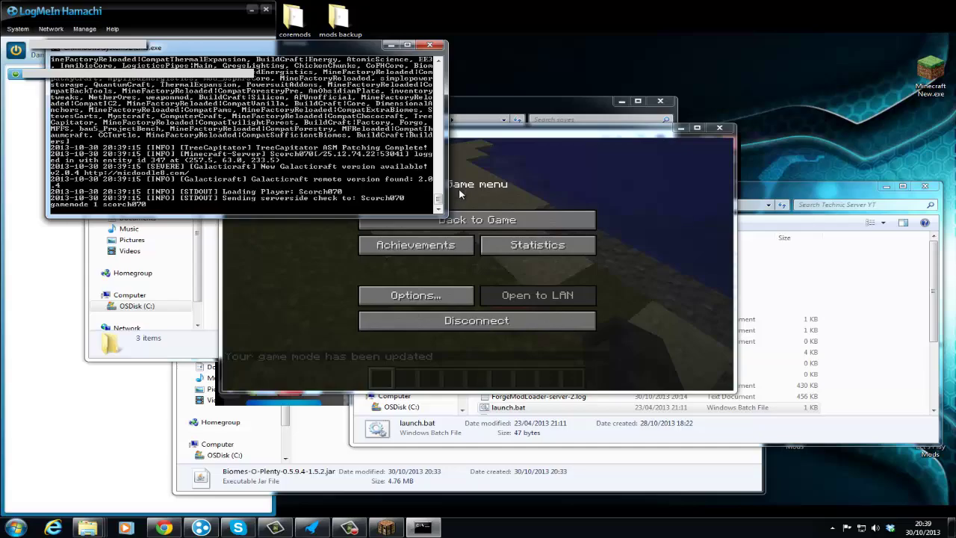
pyautogui.click(470, 221)
pyautogui.click(471, 221)
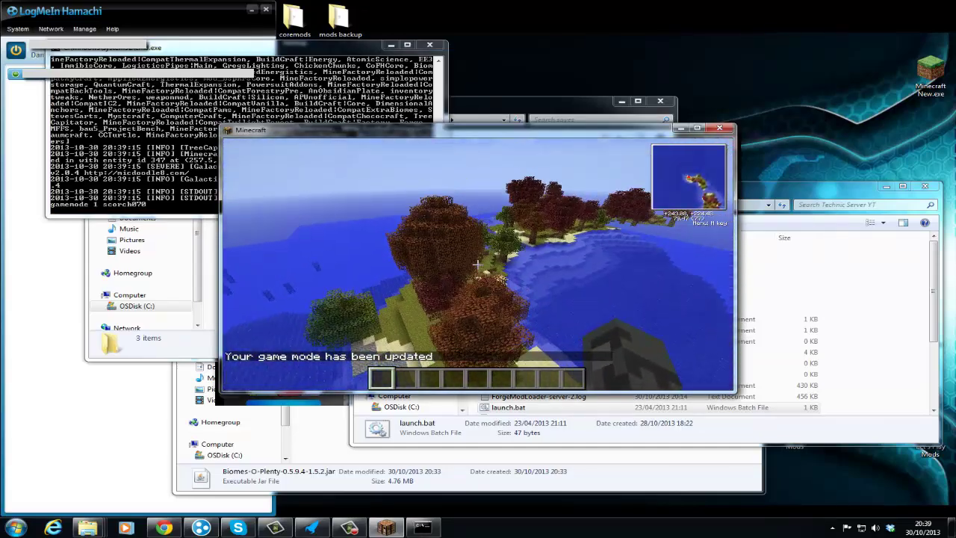
# Look through the Biomes O' Plenty blocks and plants in the creative inventory, then return to the game.
pyautogui.press('w')
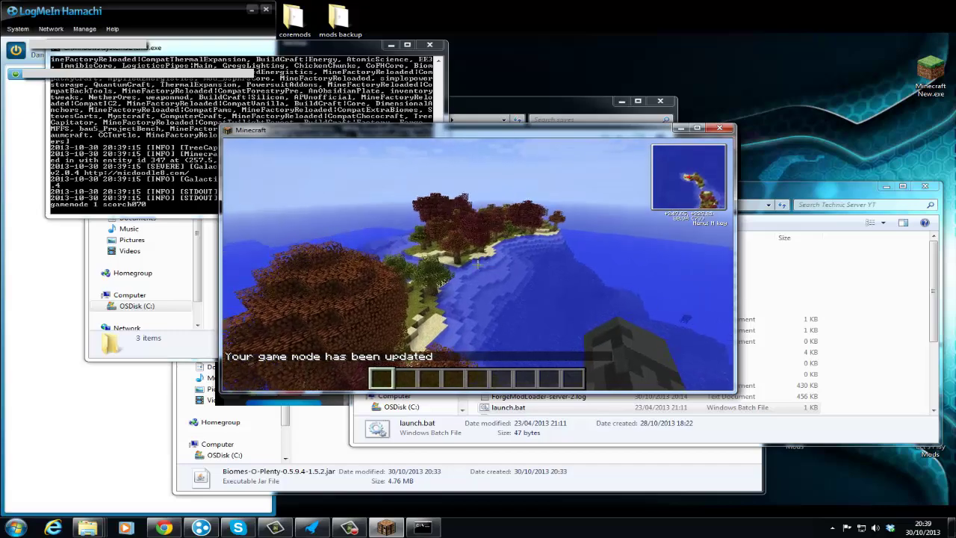
pyautogui.press('e')
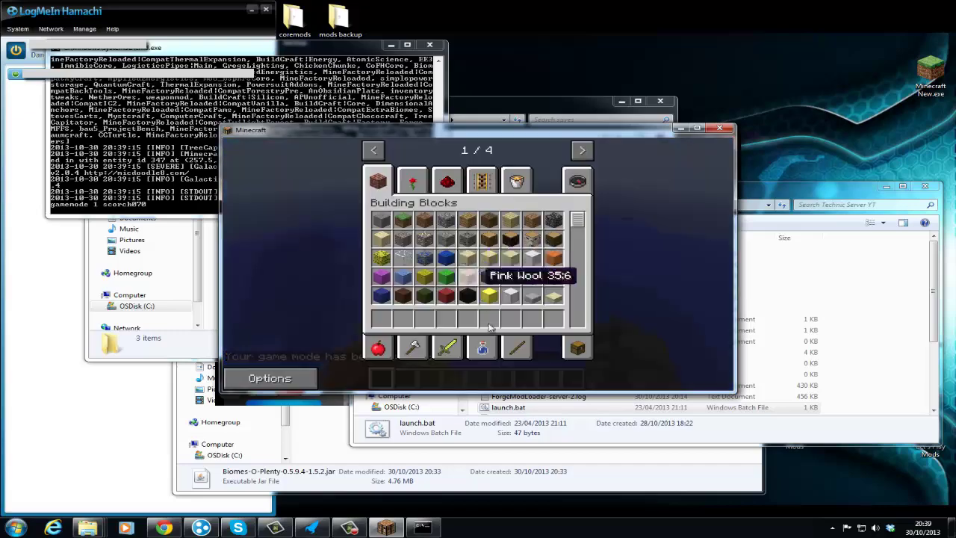
pyautogui.click(582, 150)
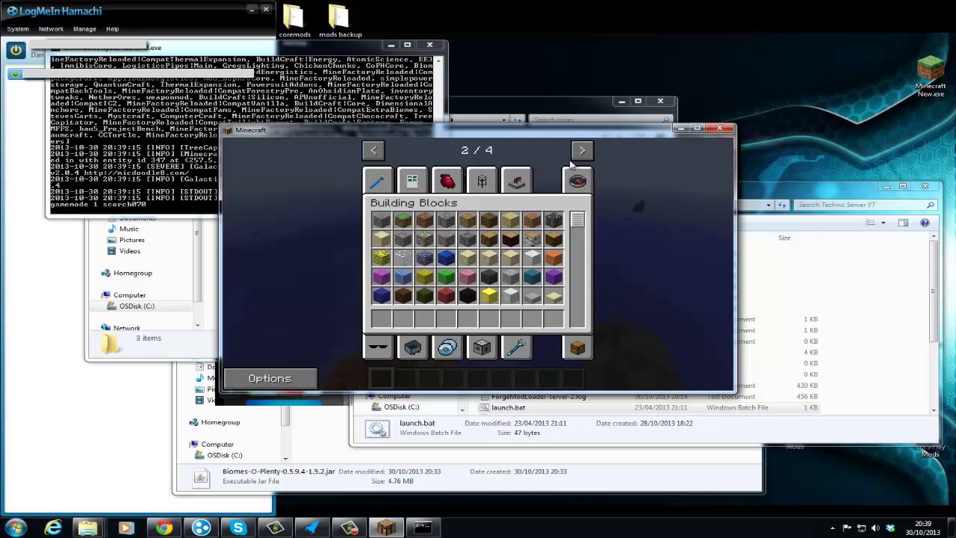
pyautogui.click(581, 151)
pyautogui.click(516, 181)
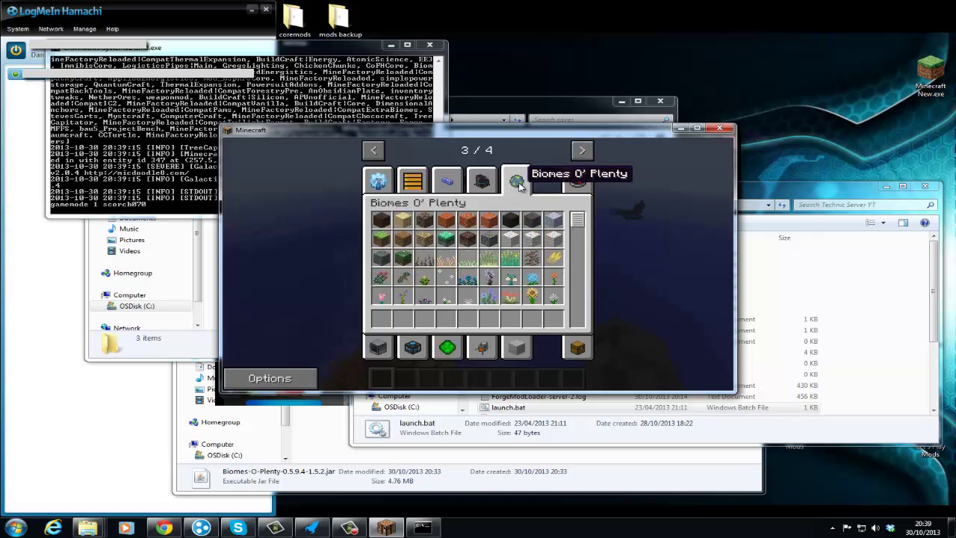
pyautogui.moveTo(571, 228); pyautogui.dragTo(585, 213)
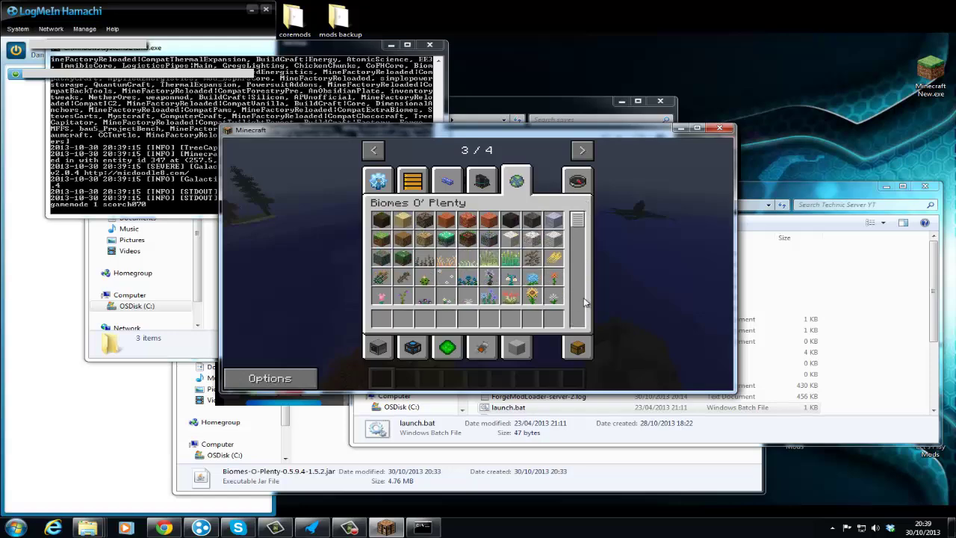
pyautogui.click(577, 347)
pyautogui.press('e')
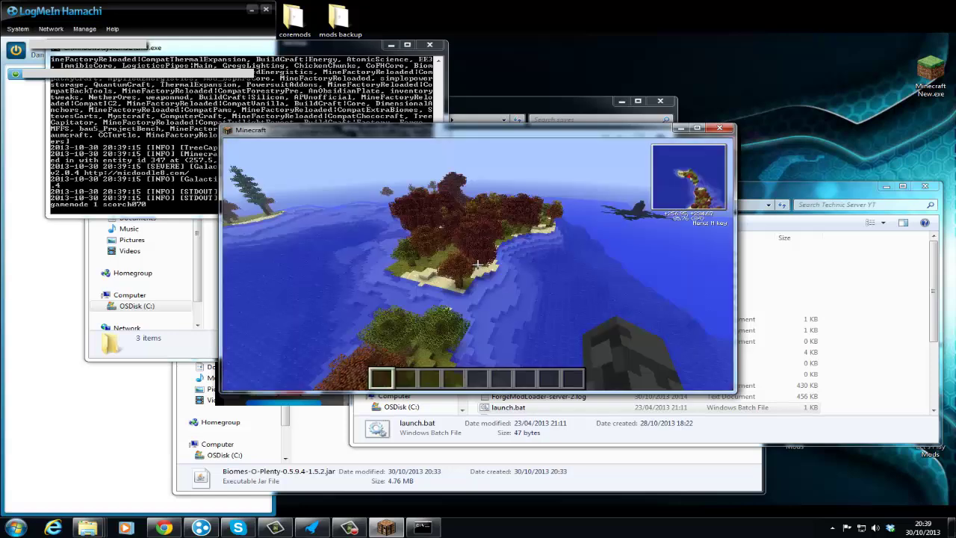
# Browse the All Hats list through to its last page and return to the game without changing the hat.
pyautogui.press('space')
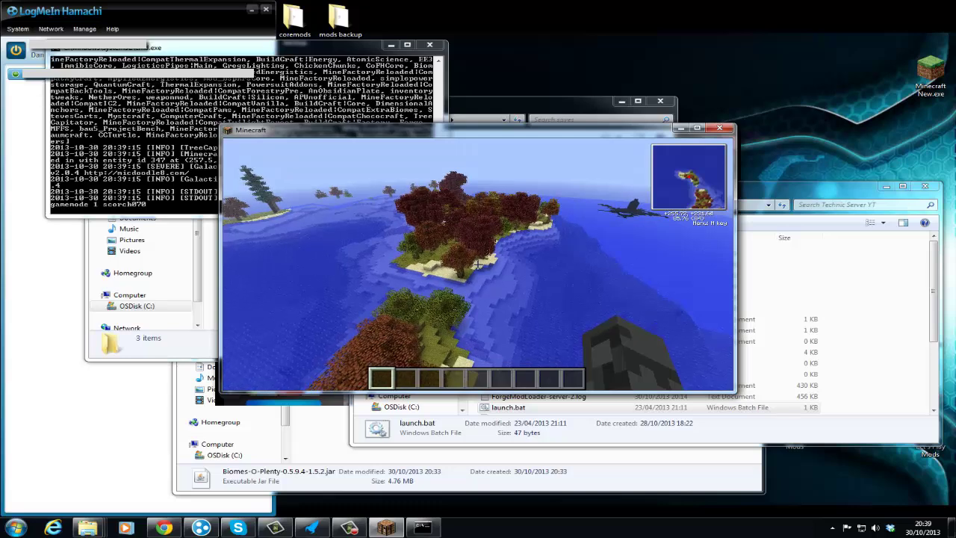
pyautogui.press('h')
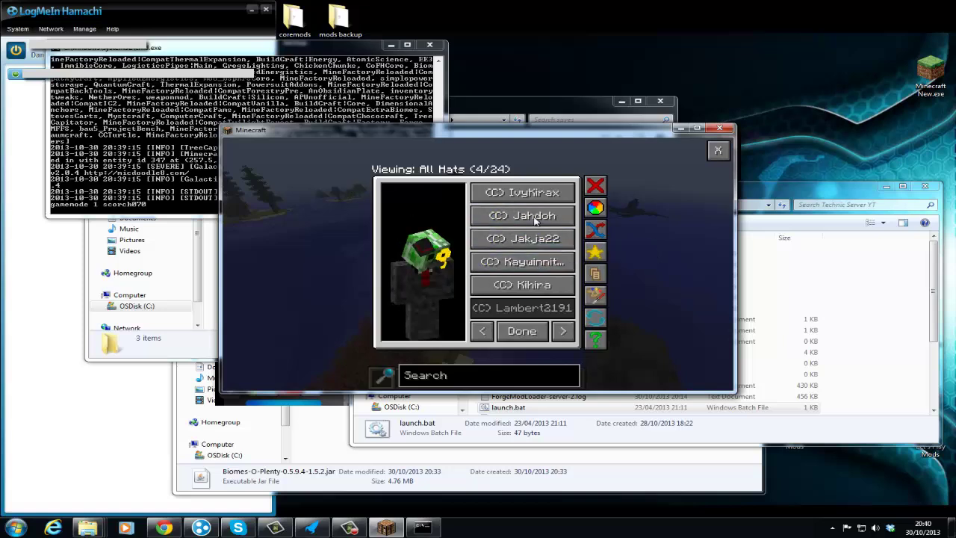
pyautogui.click(563, 331)
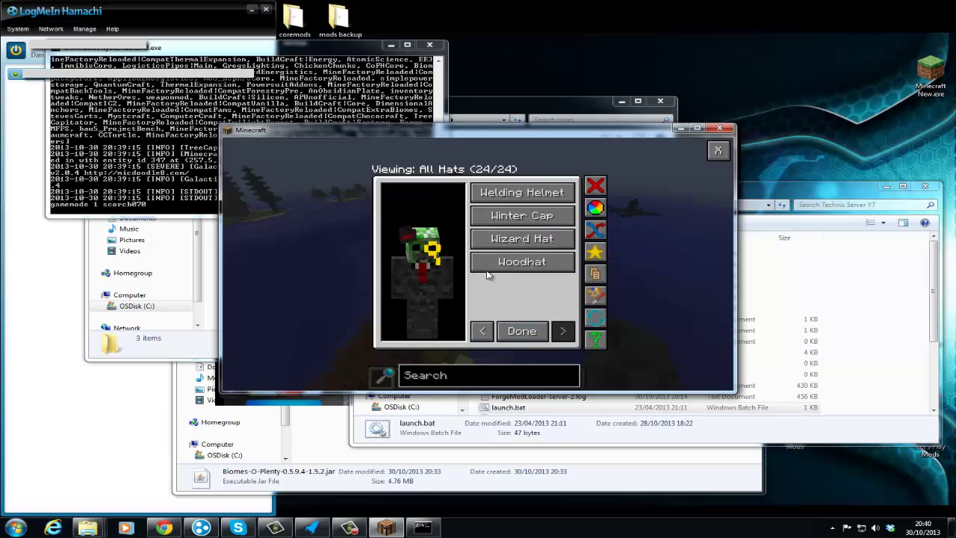
pyautogui.press('Escape')
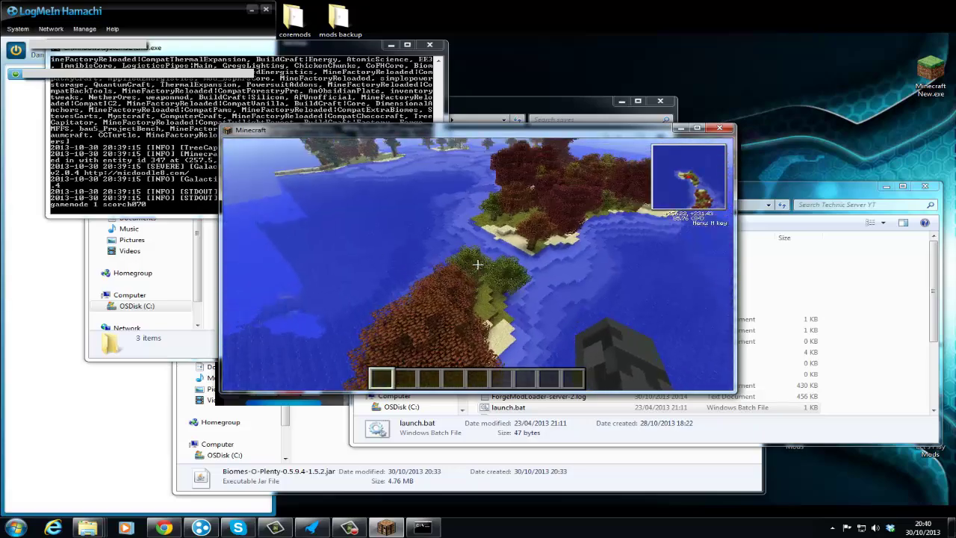
# Fly over the surrounding islands and shallow sea to examine the generated terrain and trees.
pyautogui.press('w')
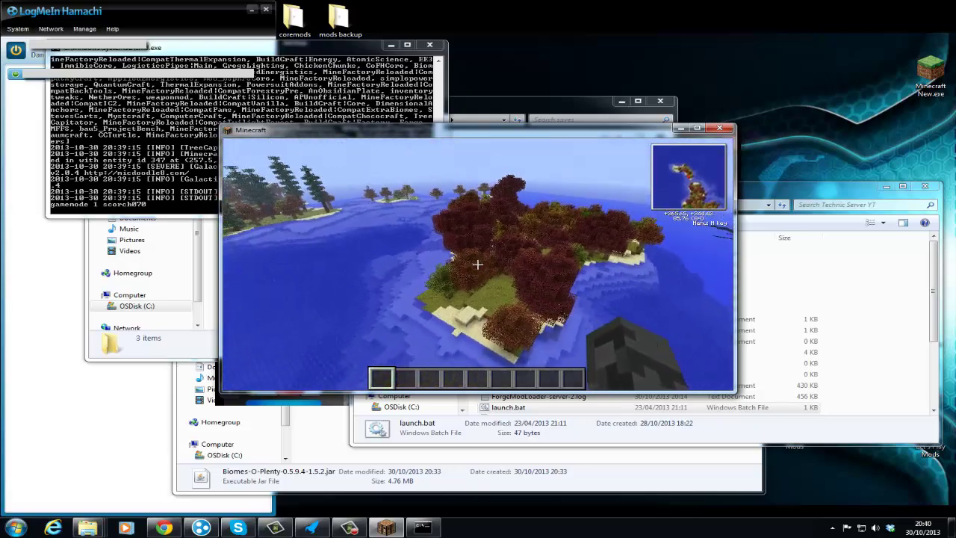
pyautogui.press('w')
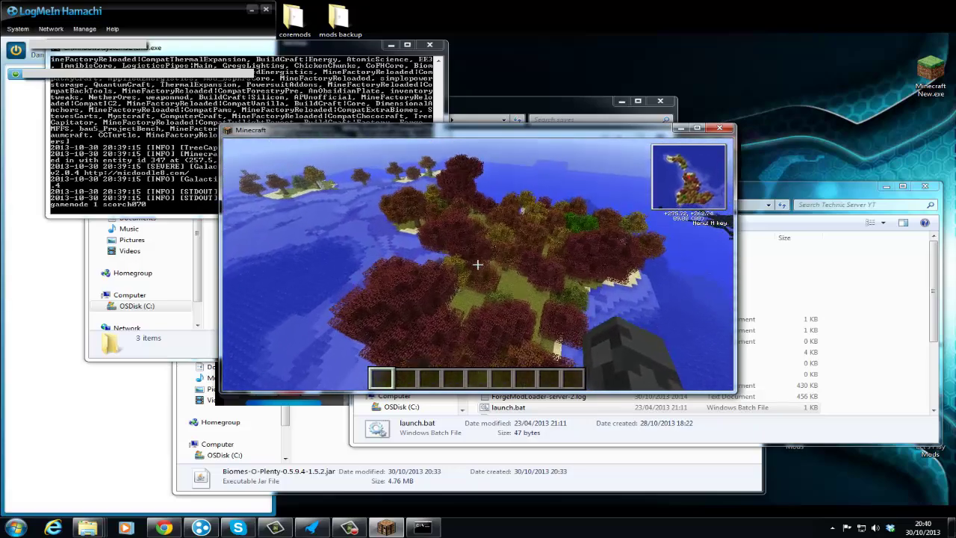
pyautogui.press('w')
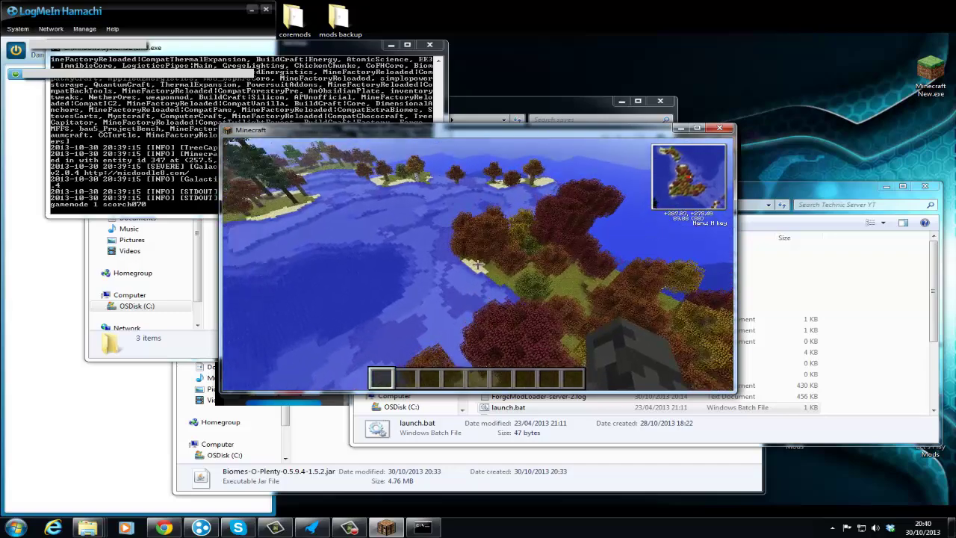
pyautogui.press('w')
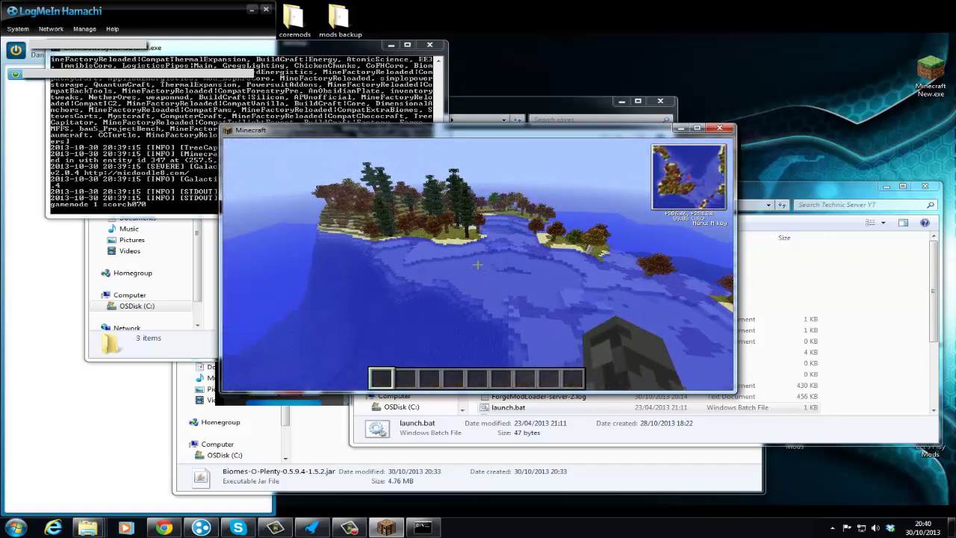
pyautogui.press('w')
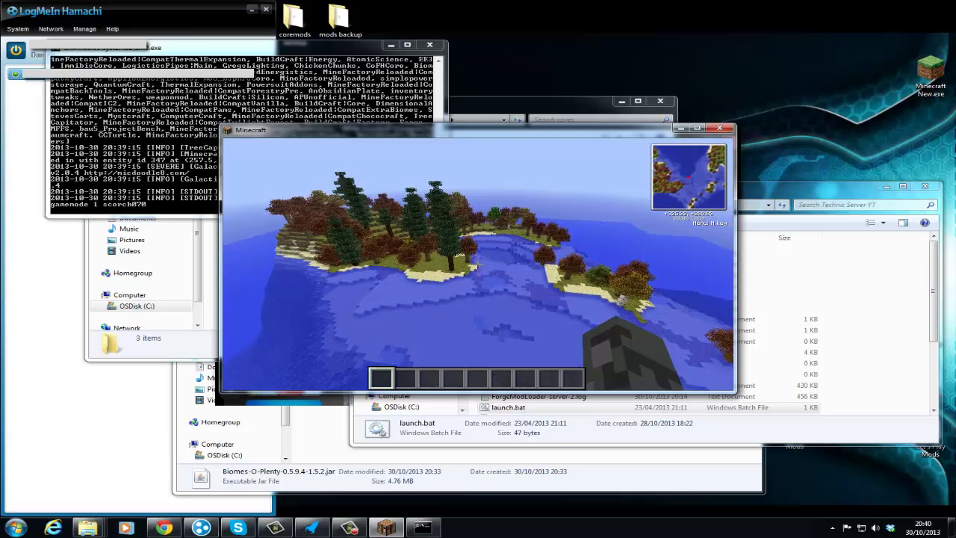
pyautogui.press('w')
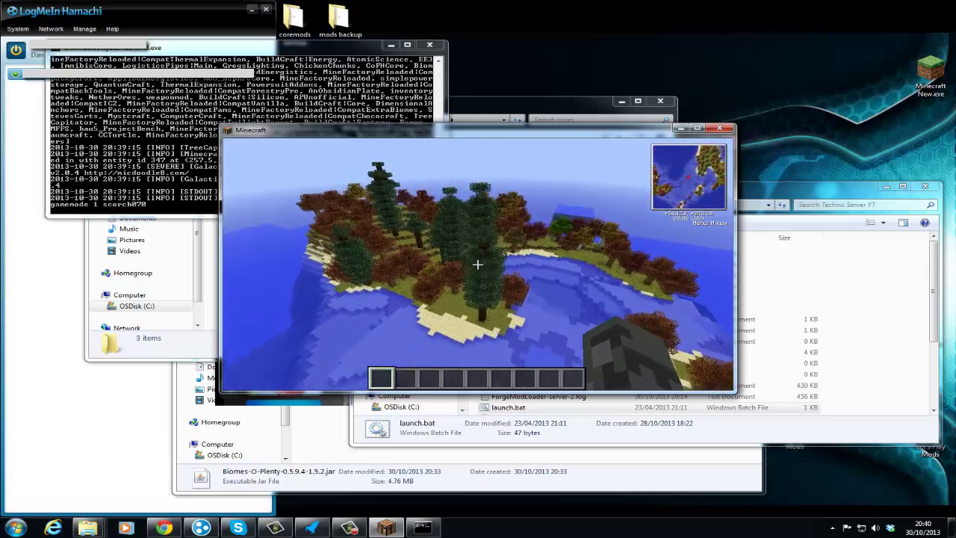
pyautogui.press('w')
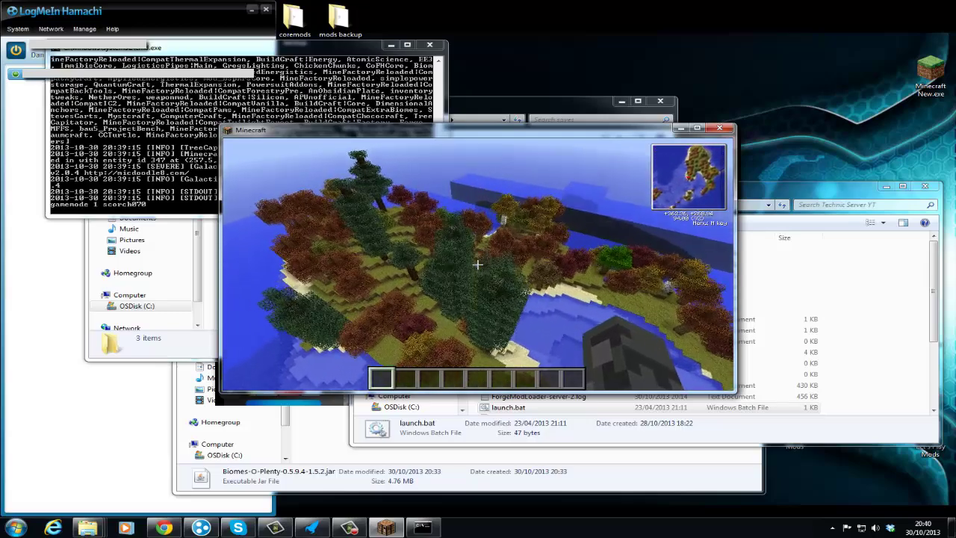
pyautogui.press('w')
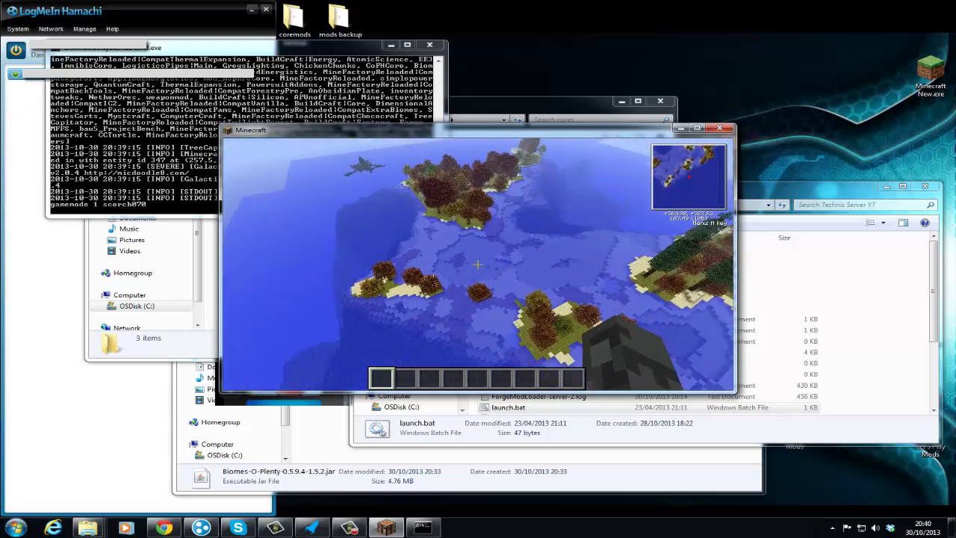
pyautogui.press('w')
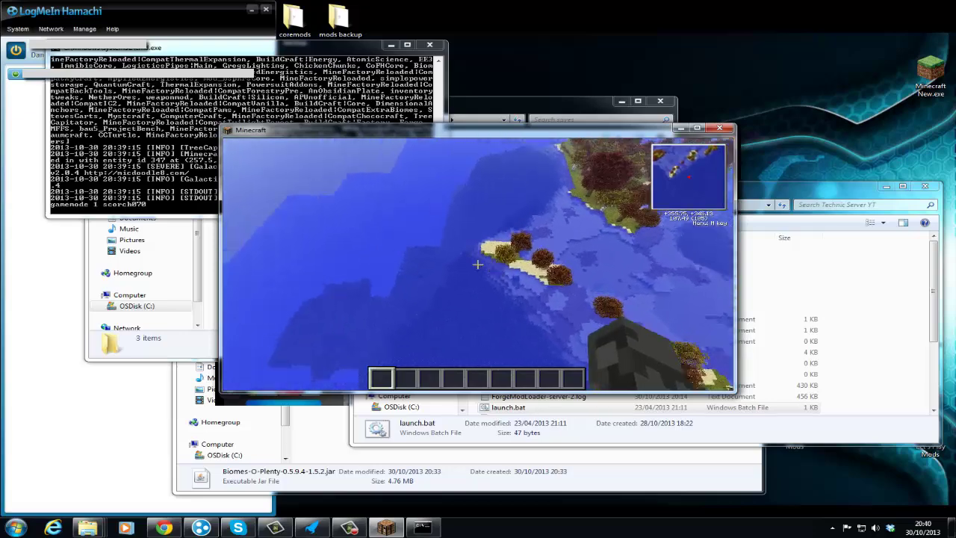
pyautogui.press('w')
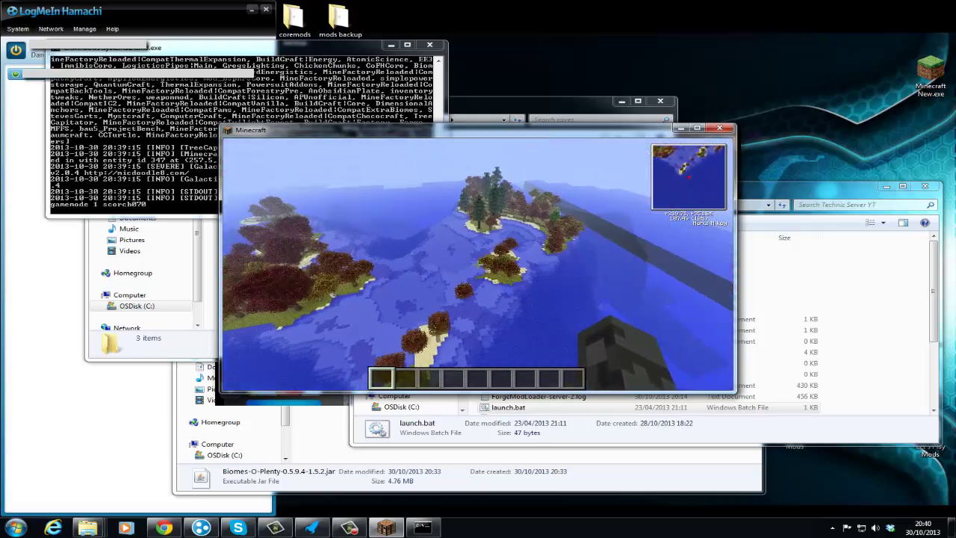
pyautogui.press('w')
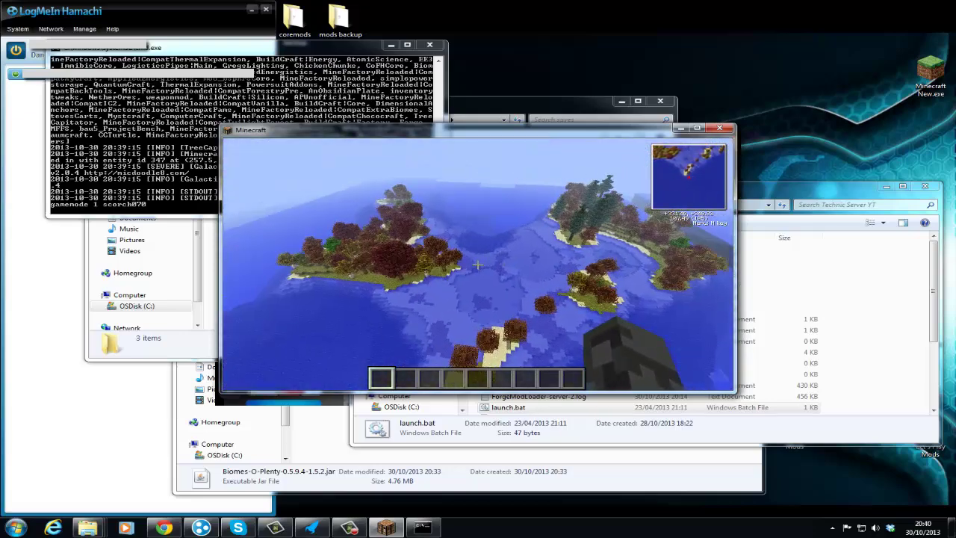
# Take a torch from the Decoration Blocks in the creative inventory into the seventh hotbar slot.
pyautogui.press('e')
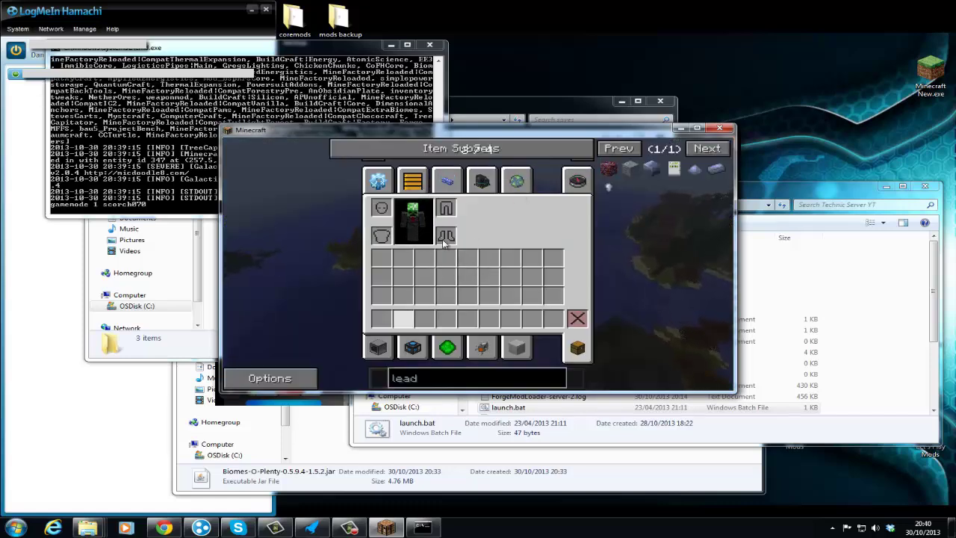
pyautogui.moveTo(388, 150)
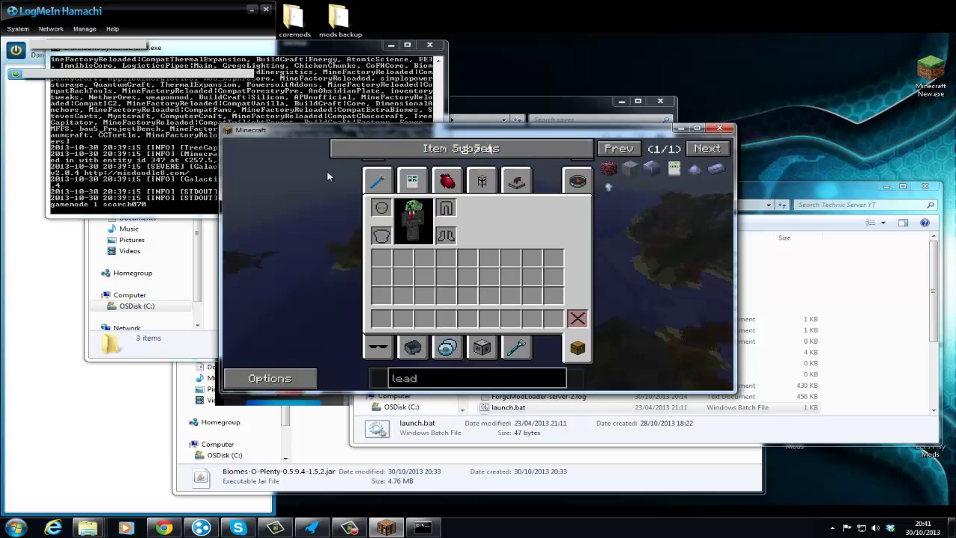
pyautogui.click(377, 172)
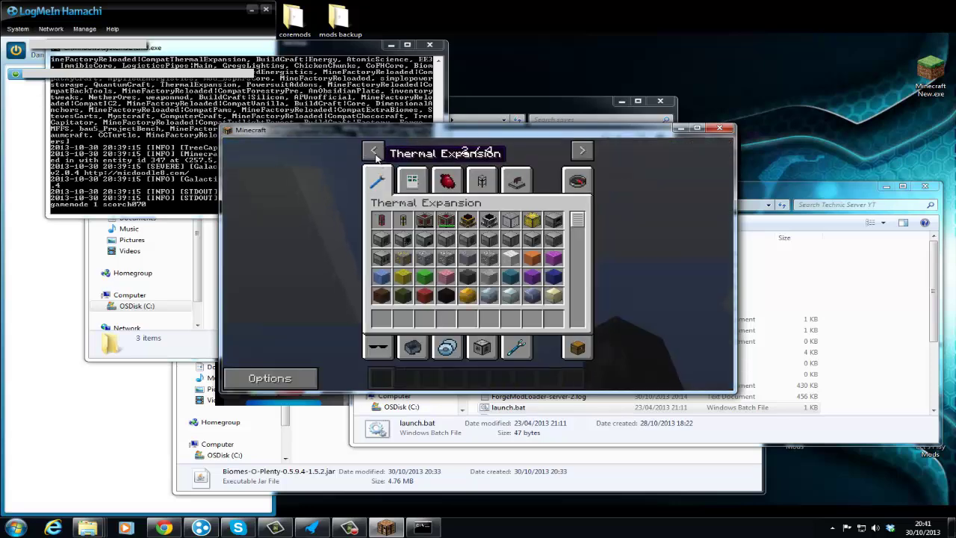
pyautogui.click(414, 183)
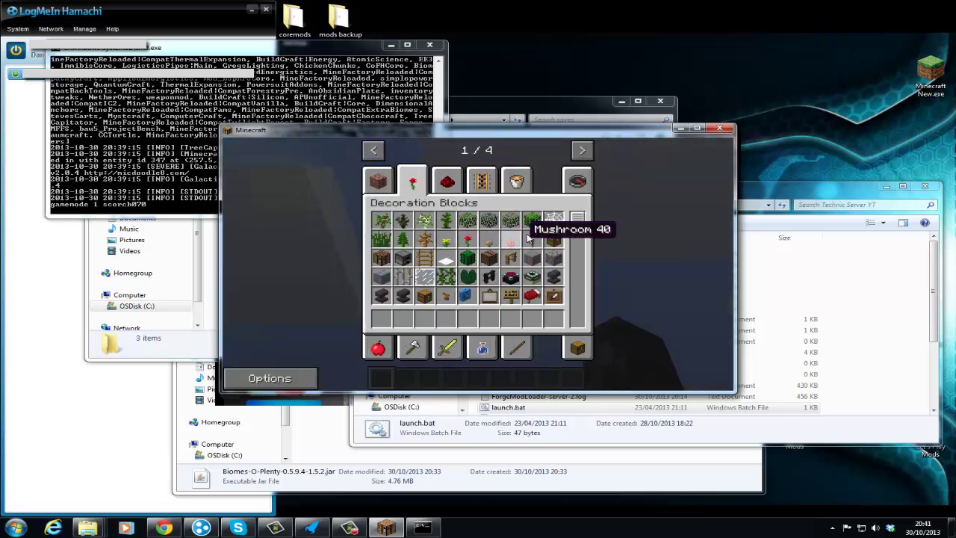
pyautogui.press('e')
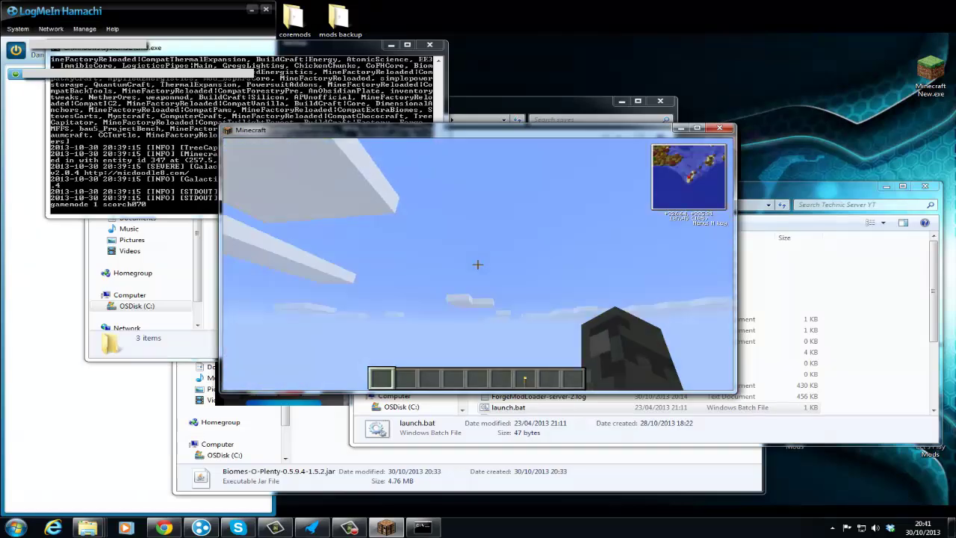
# Descend to the small sandy islet and hit a chicken to test the mob health display.
pyautogui.press('shift')
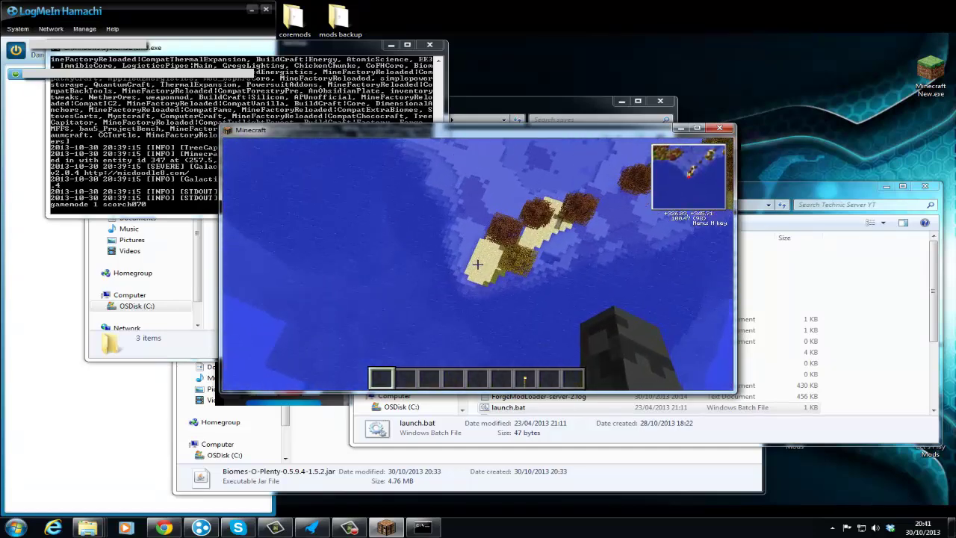
pyautogui.press('w')
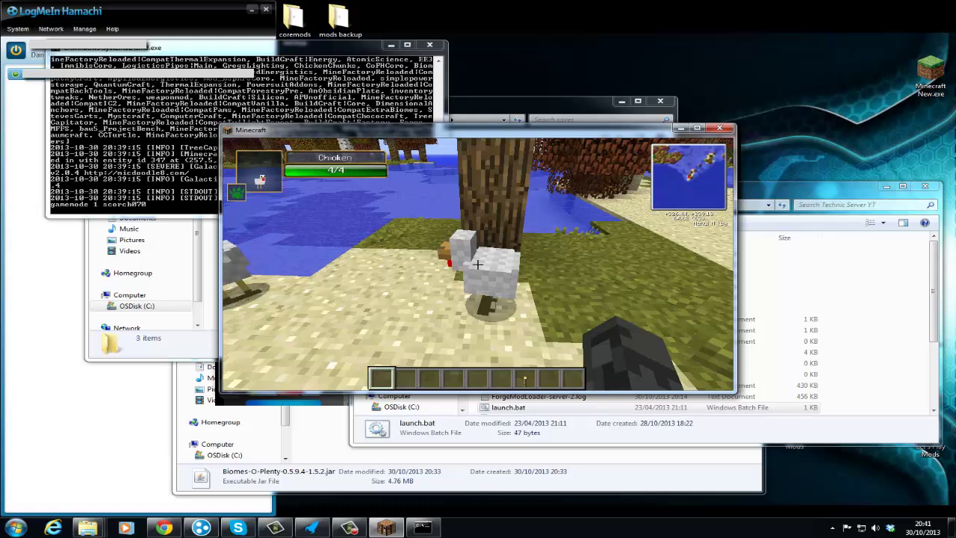
pyautogui.press('w')
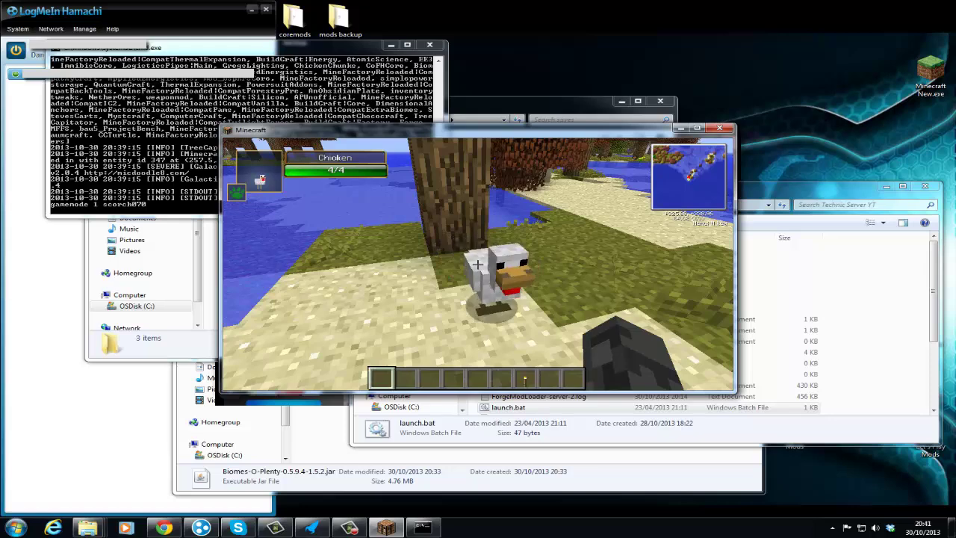
pyautogui.click(477, 263)
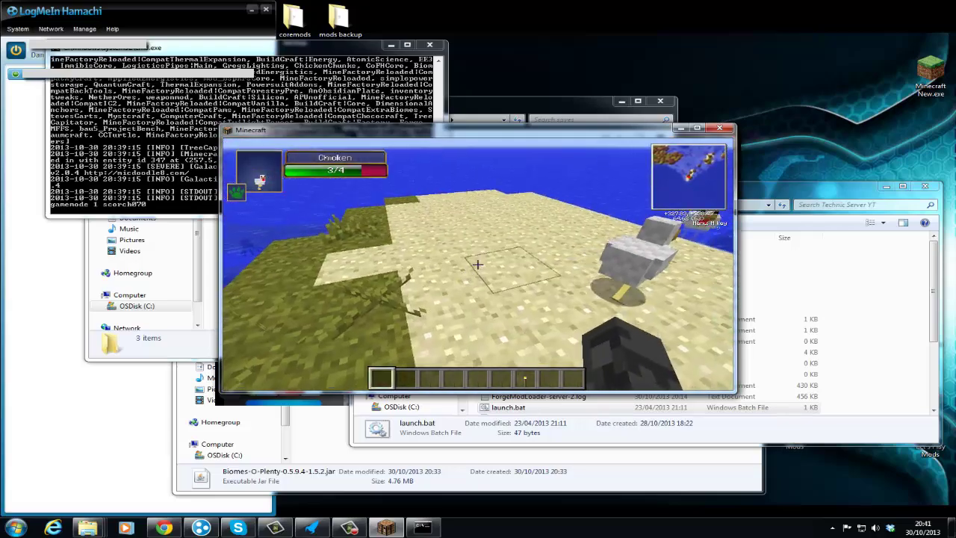
# Walk through the dark stone tunnel with the torch in hand to test Dynamic Lights, then drop the torch.
pyautogui.press('e')
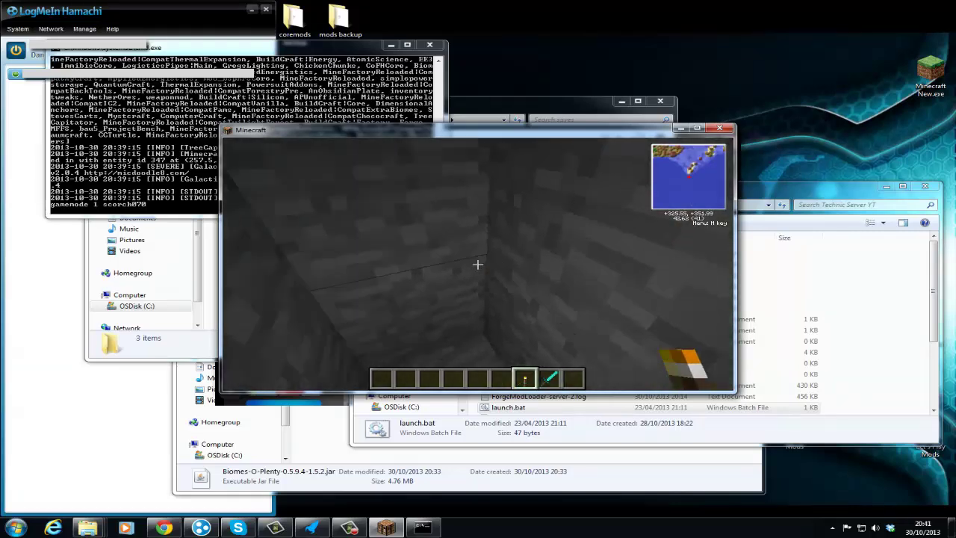
pyautogui.scroll(1, 478, 264)
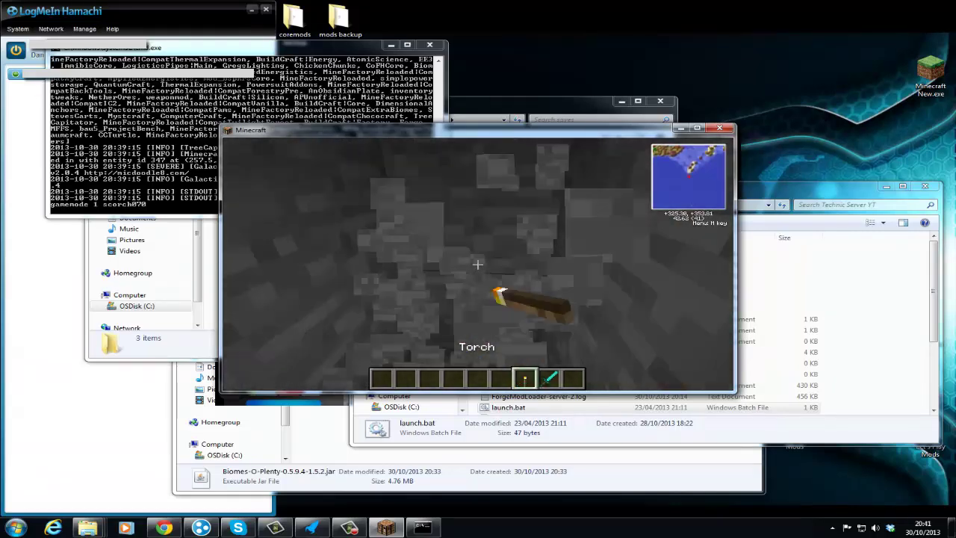
pyautogui.press('w')
pyautogui.press('w')
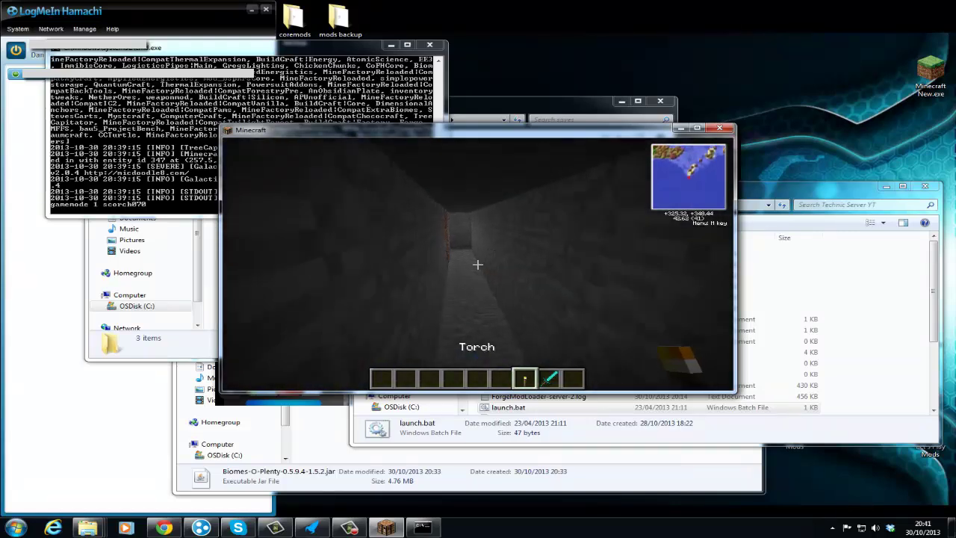
pyautogui.press('w')
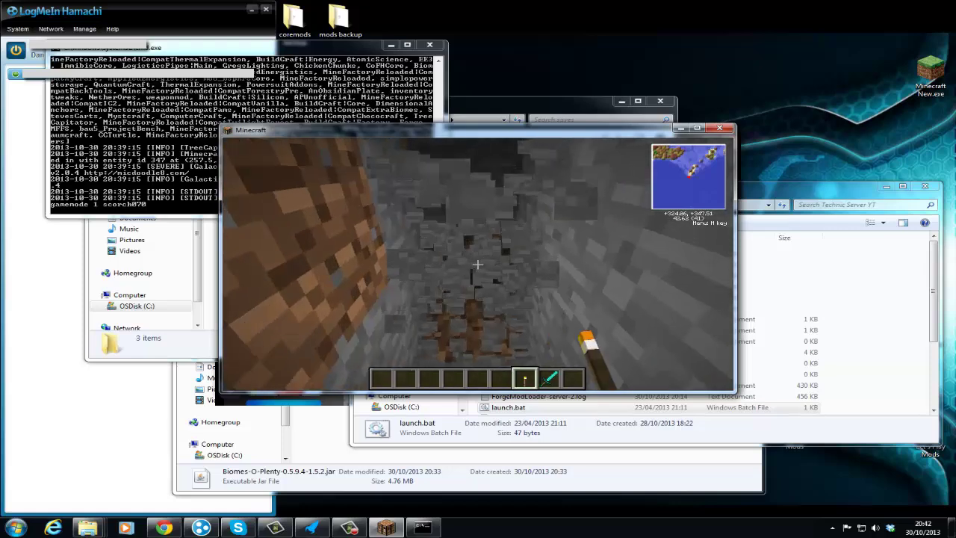
pyautogui.rightClick(477, 264)
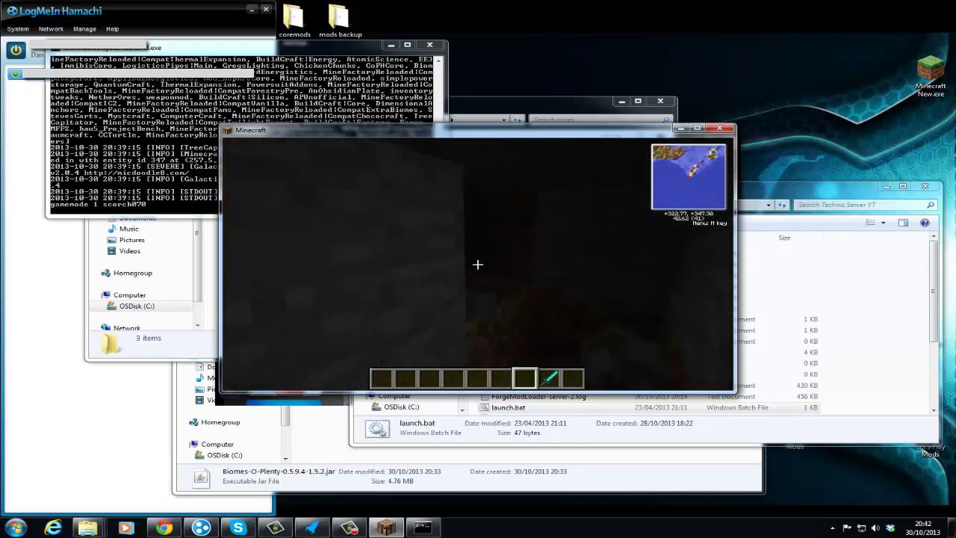
# Return to the torch on the dirt floor of the tunnel and collect it back into the hotbar.
pyautogui.press('w')
pyautogui.press('w')
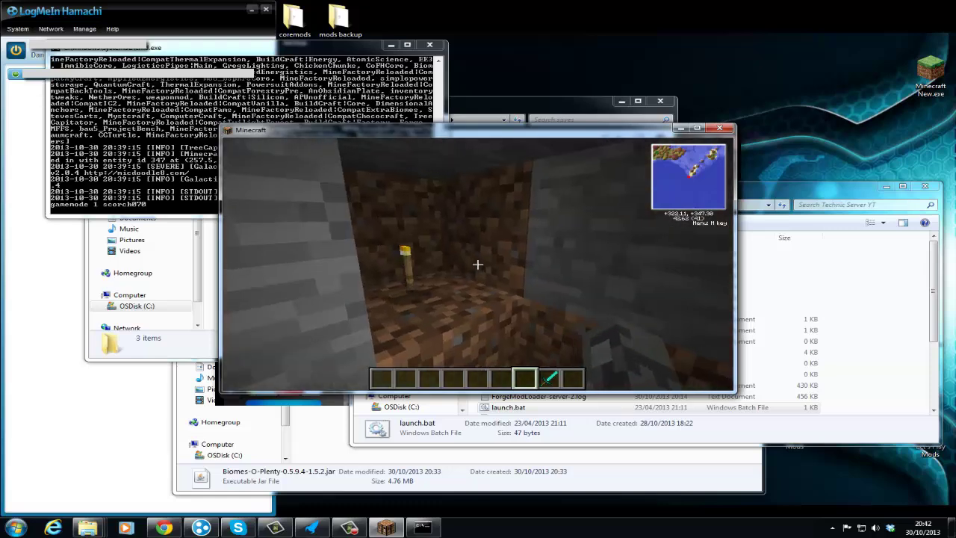
pyautogui.click(477, 264)
pyautogui.press('w')
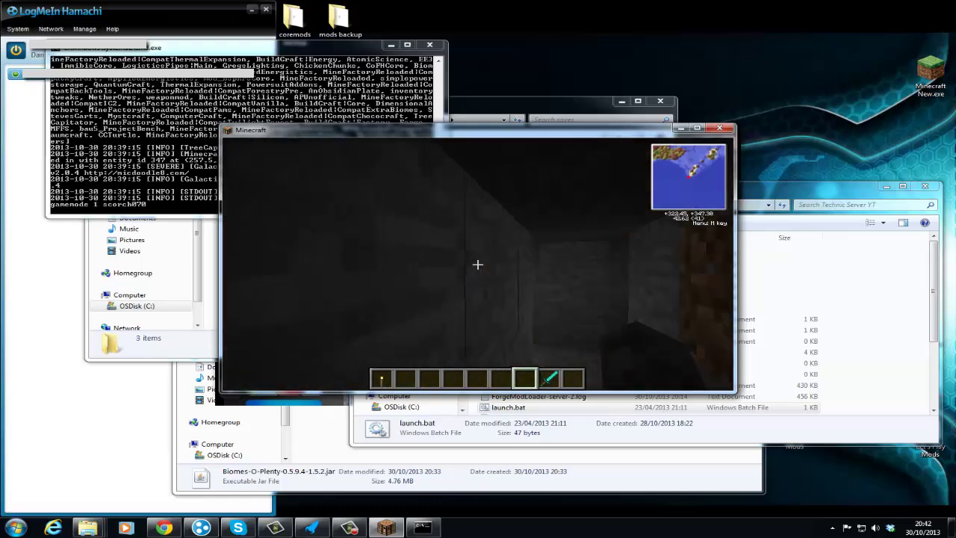
# Fly straight up out of the dark tunnel to well above the trees of the islet.
pyautogui.press('space')
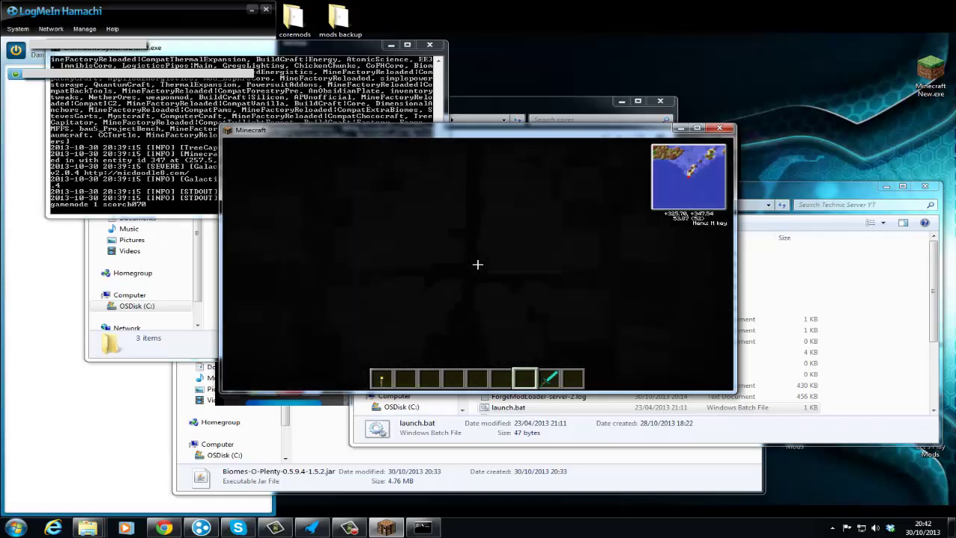
pyautogui.press('space')
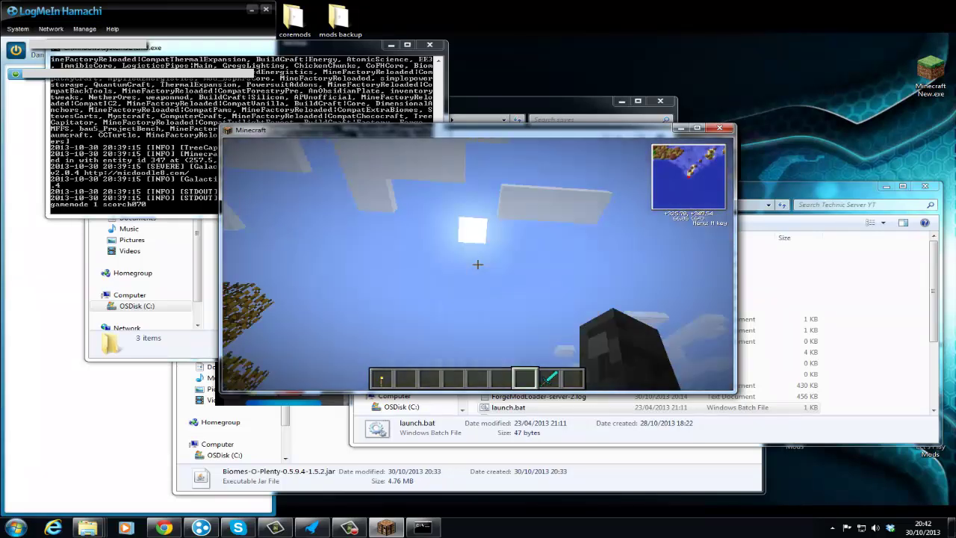
pyautogui.press('space')
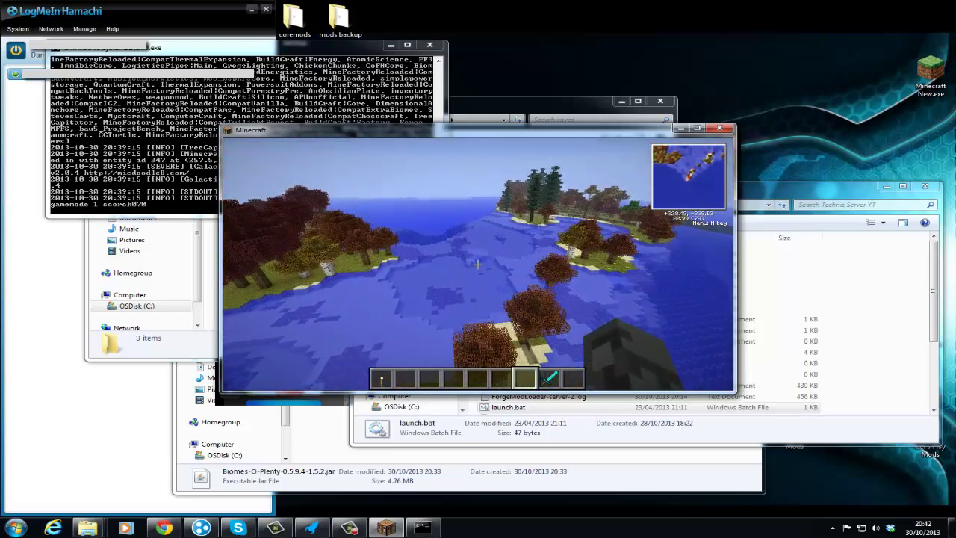
# Fly onward and higher across the sea to survey the autumn-coloured and evergreen tree islands from above.
pyautogui.press('w')
pyautogui.press('w')
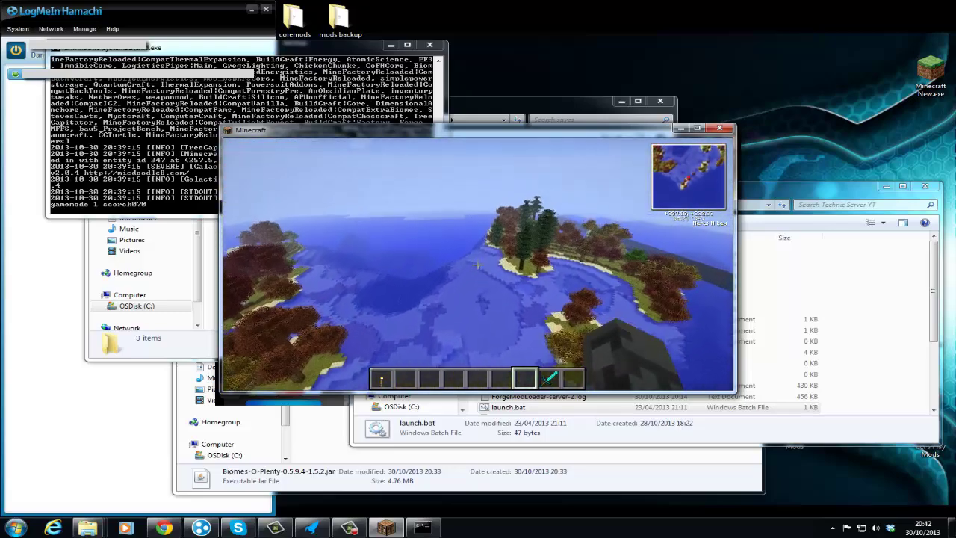
pyautogui.press('w')
pyautogui.press('space')
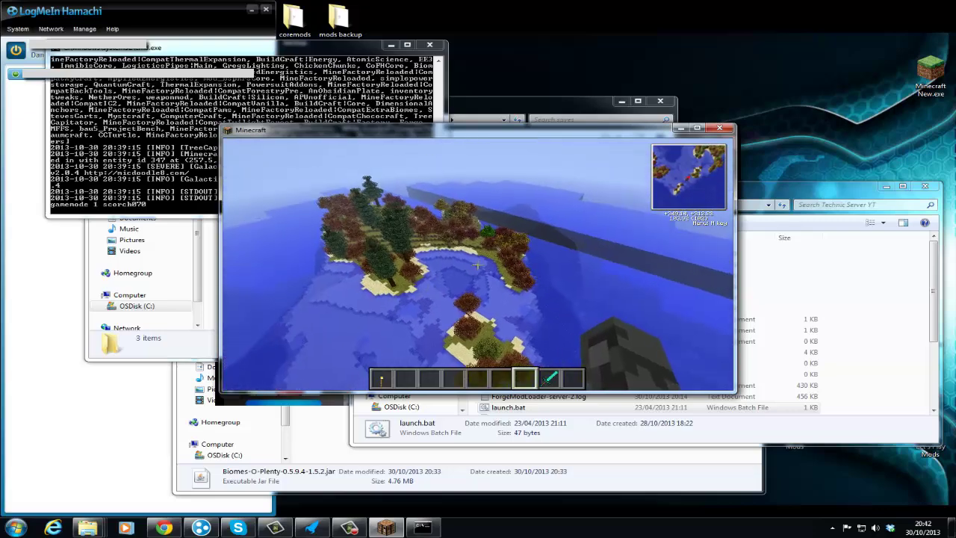
pyautogui.press('w')
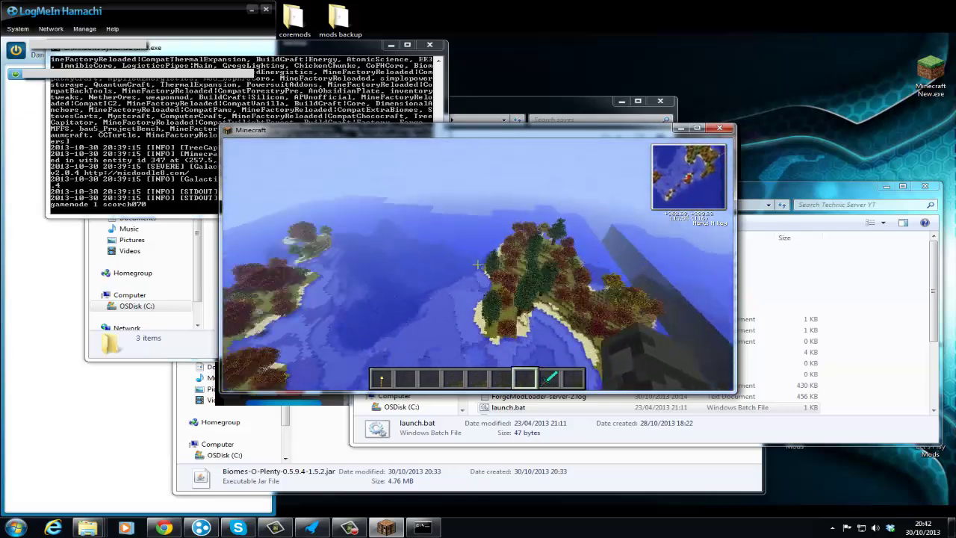
pyautogui.press('w')
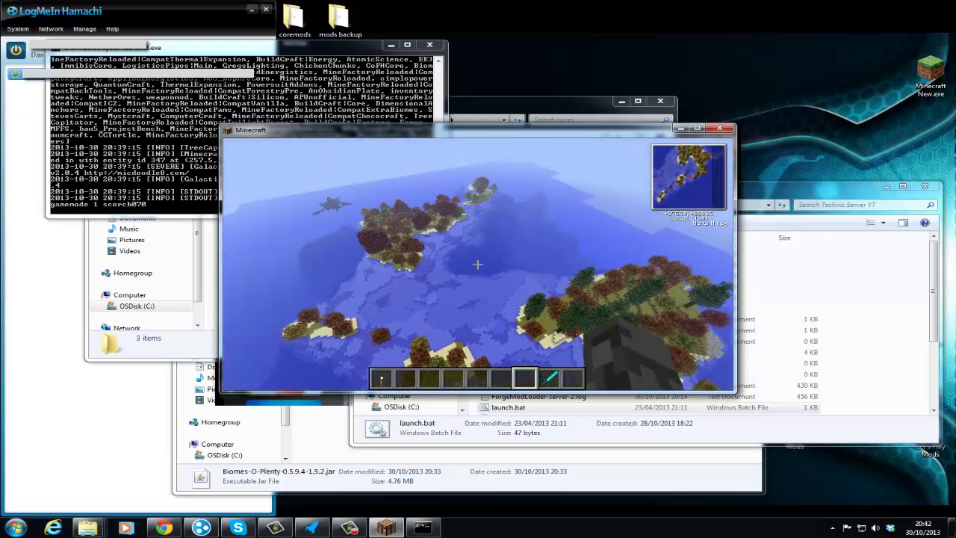